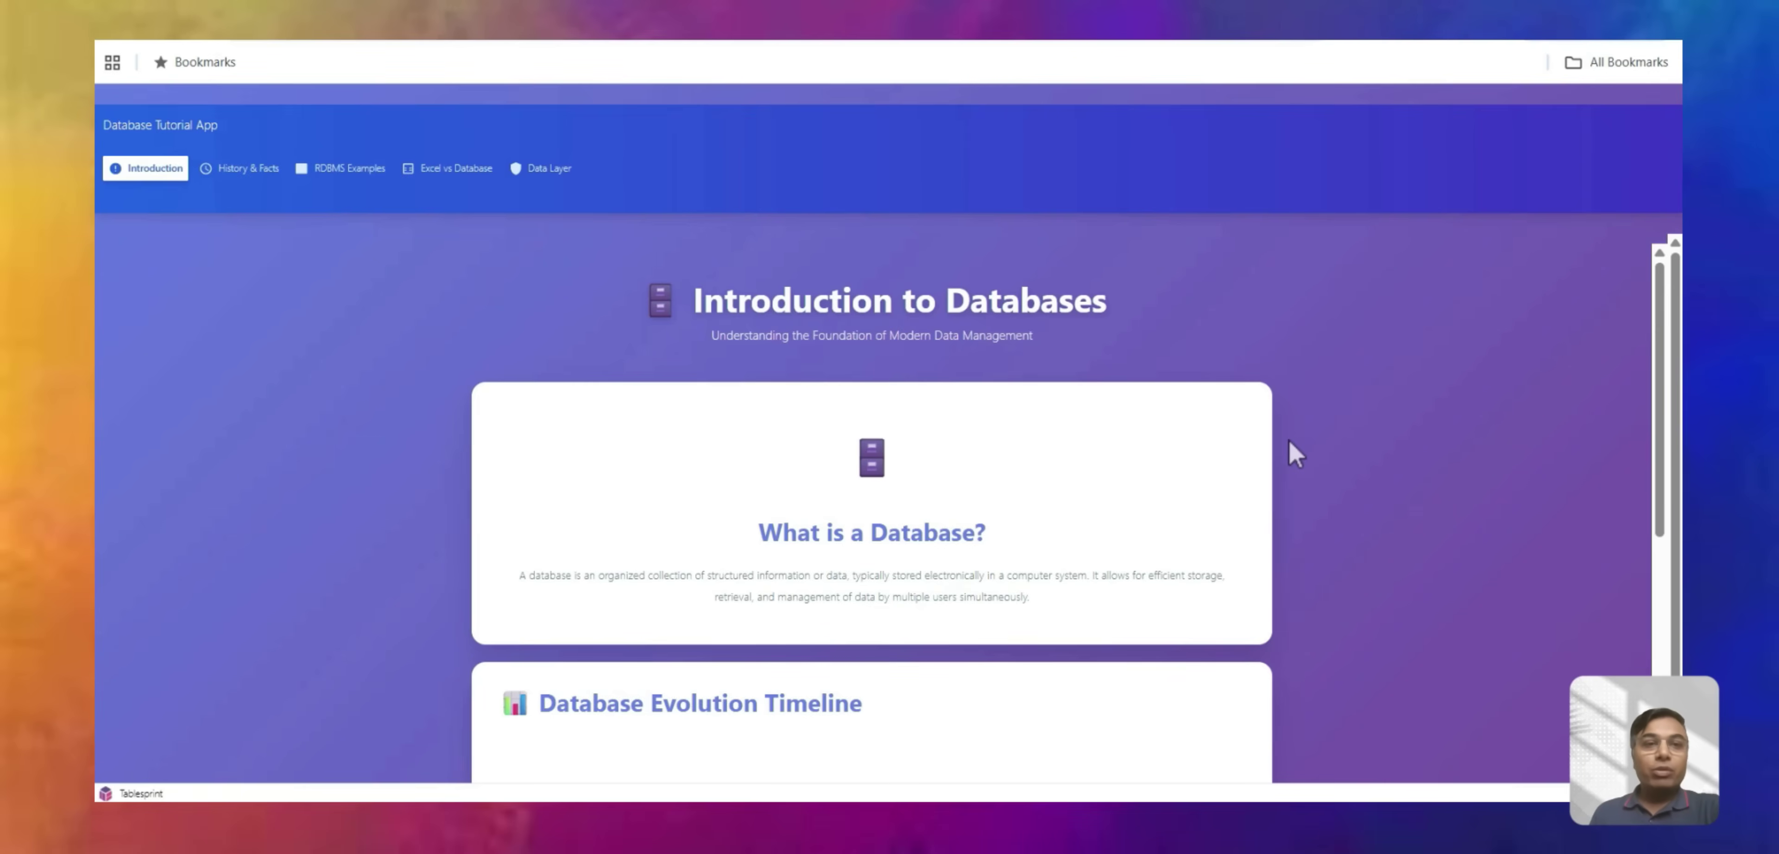
Scroll down the Introduction page until the Database Evolution Timeline appears.
scroll(1078, 436, down, 3)
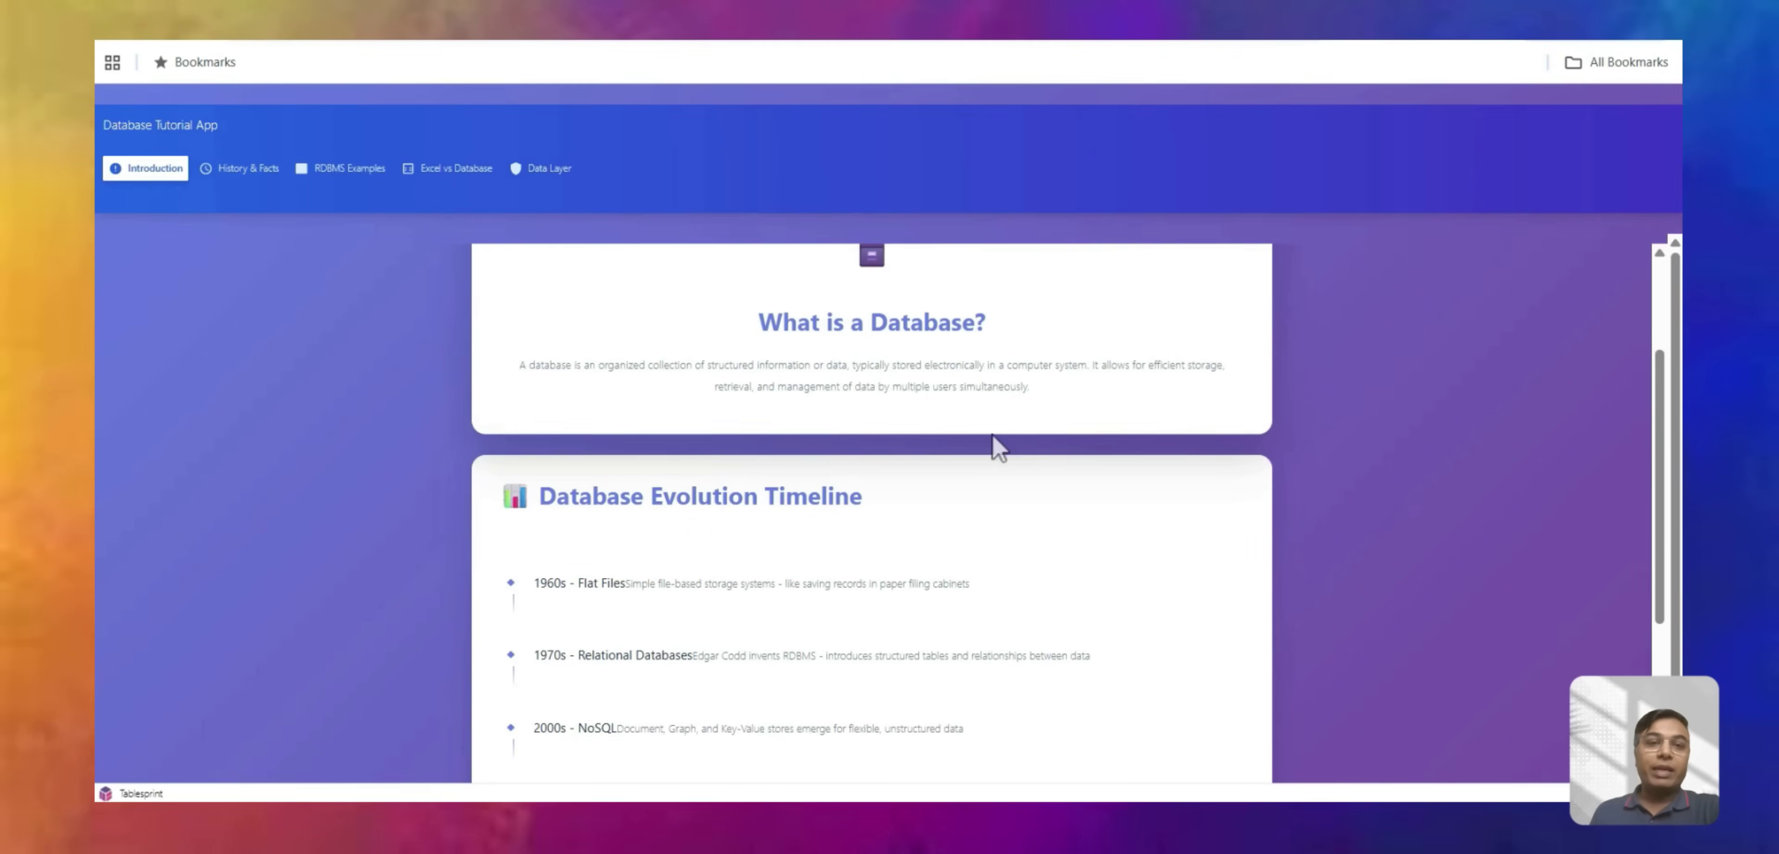
drag(516, 369, 1072, 400)
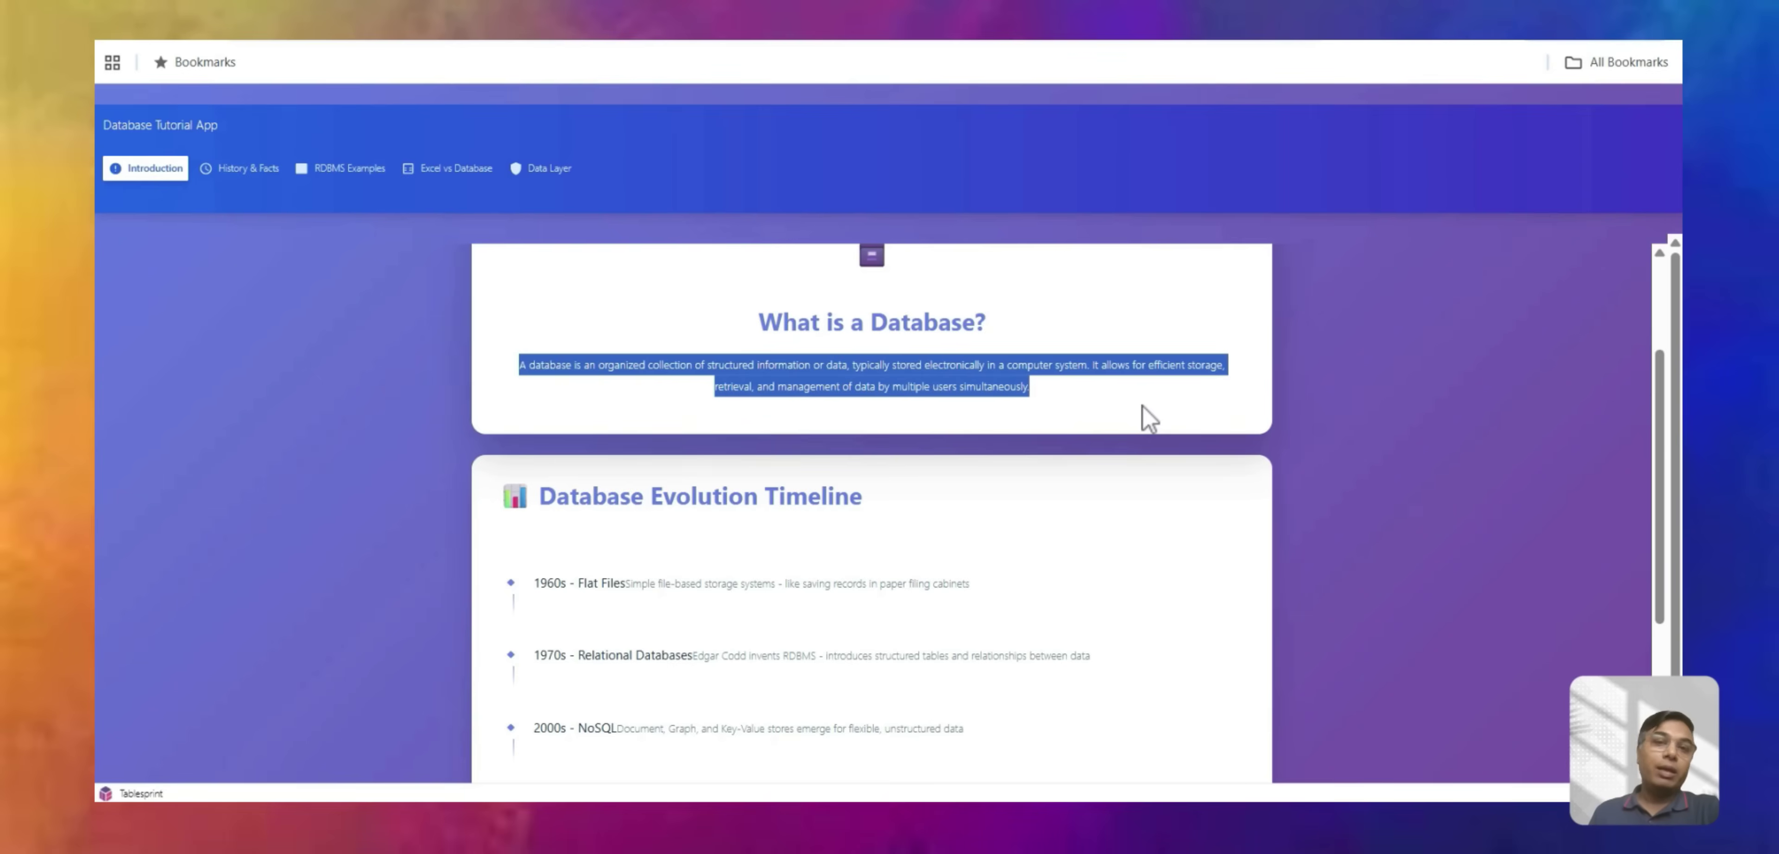
Highlight the timeline's 1960s Flat Files, Relational Databases and 2000s NoSQL entries in turn.
click(989, 473)
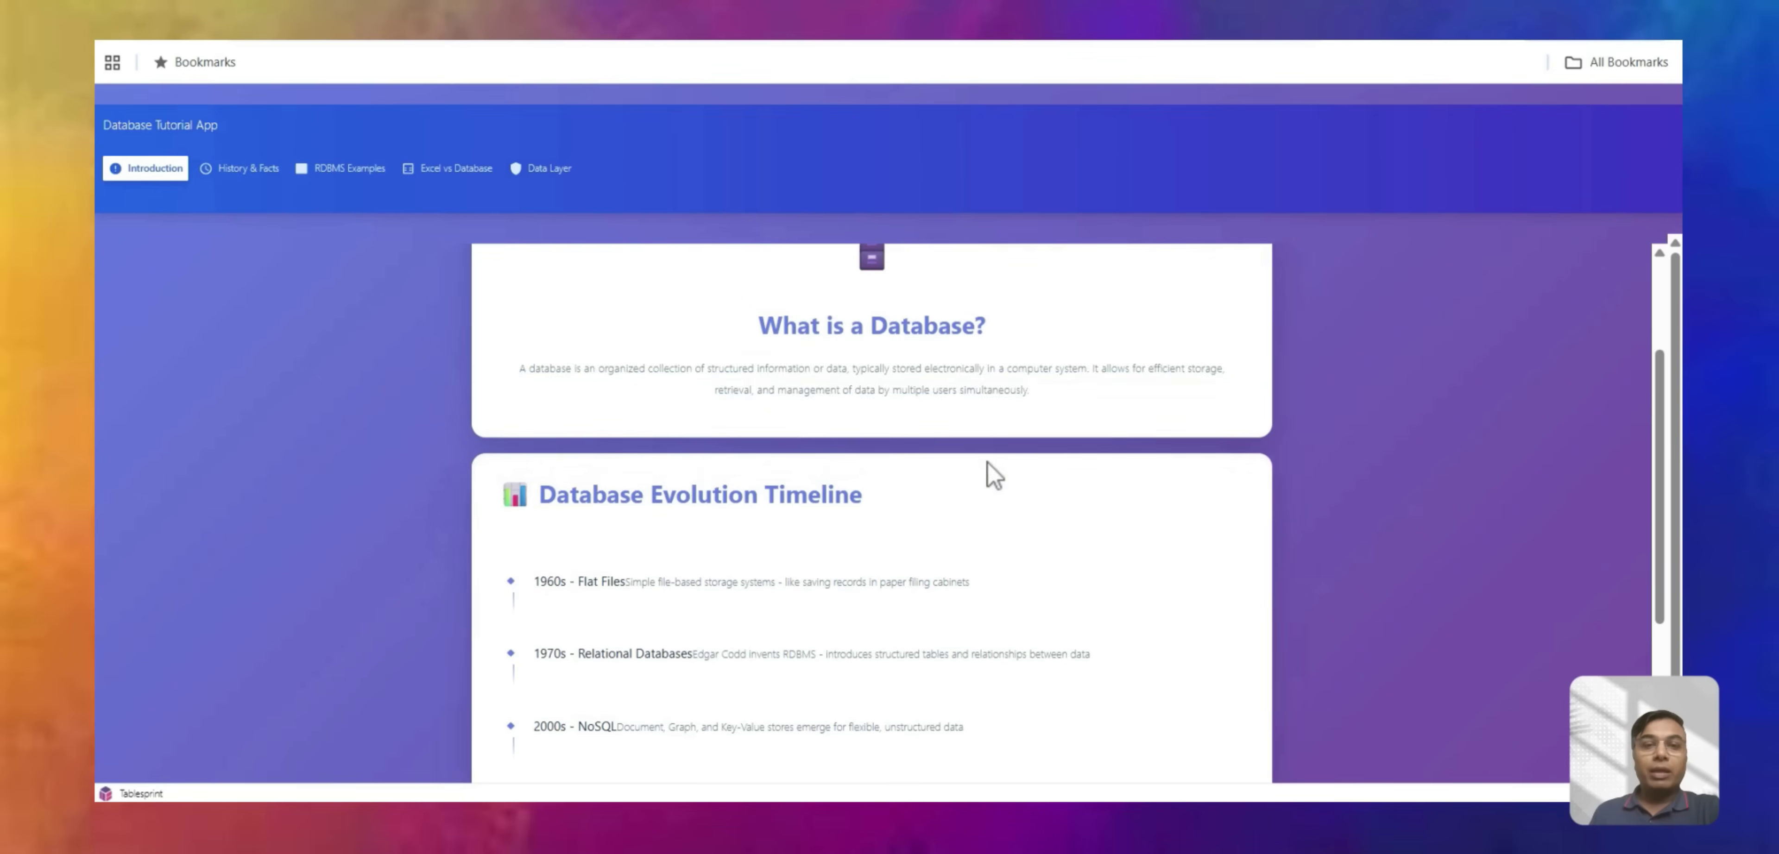
scroll(941, 507, down, 3)
drag(533, 373, 617, 381)
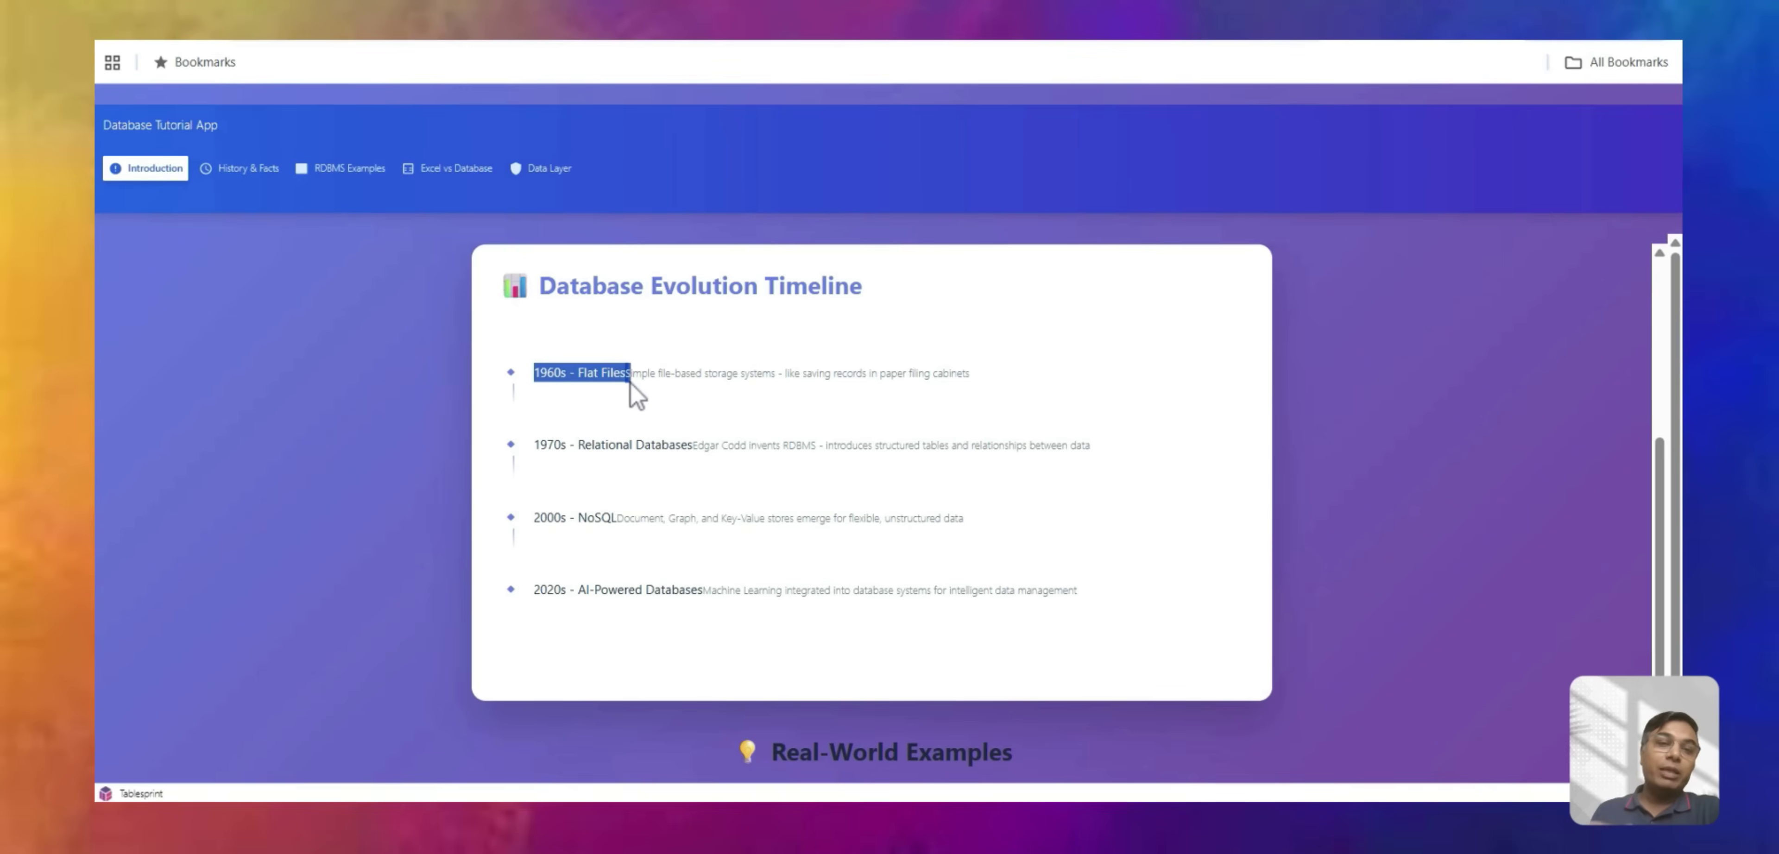
click(716, 390)
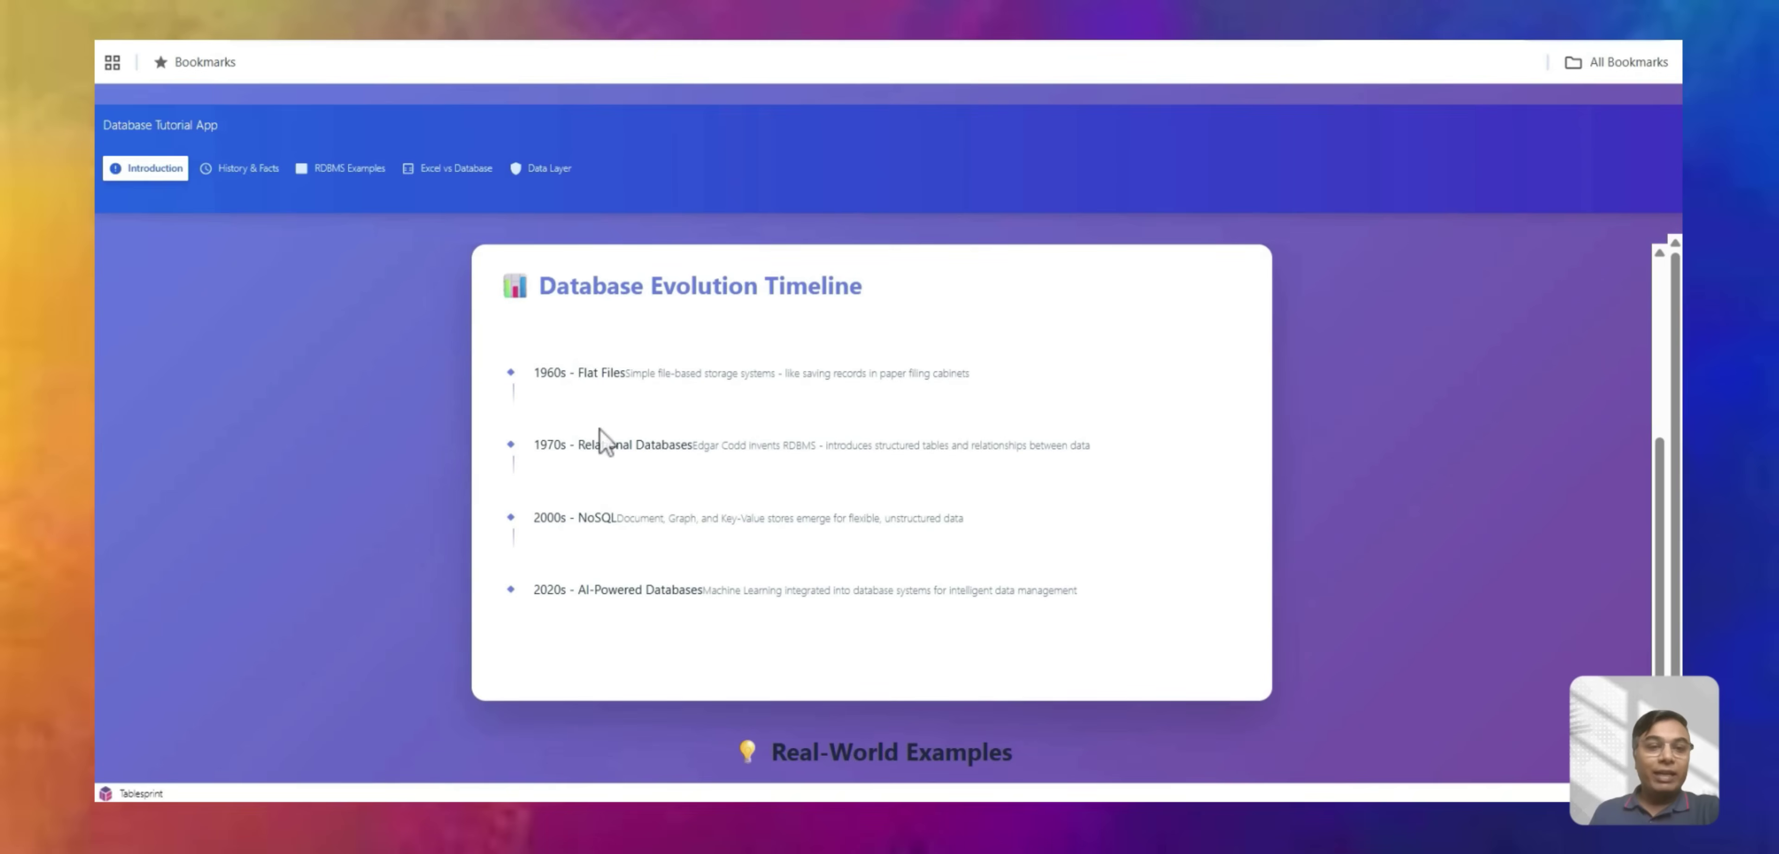
drag(583, 442, 716, 447)
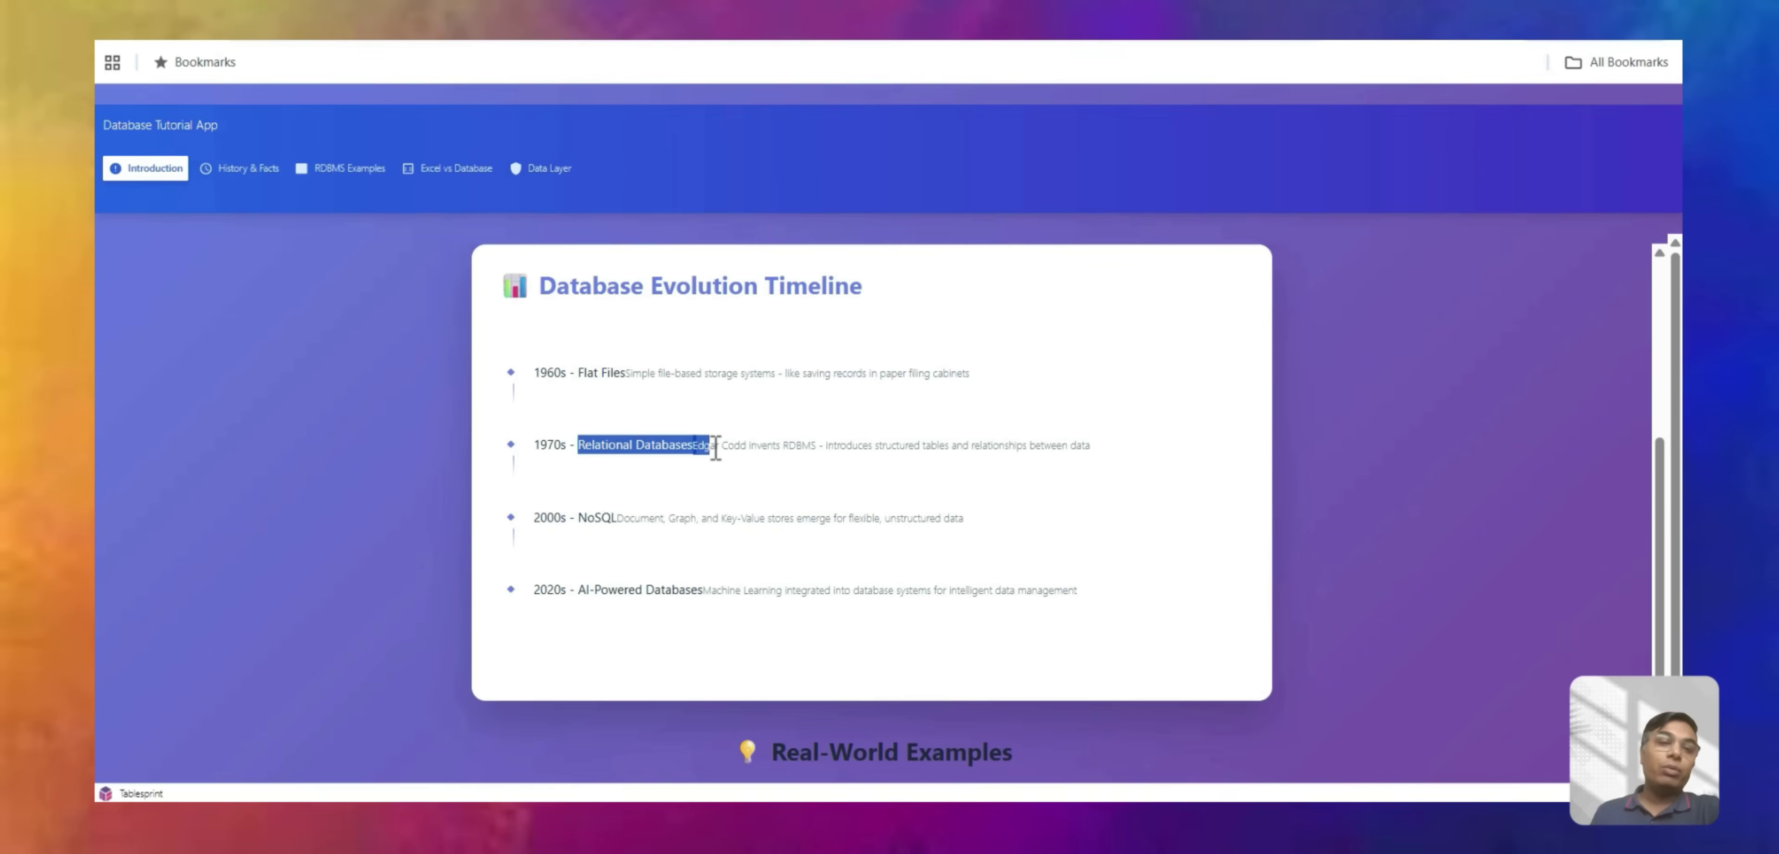
drag(568, 519, 612, 519)
Highlight the 1970s Relational Databases entry, the word Relational, then the 2000s NoSQL entry.
click(681, 438)
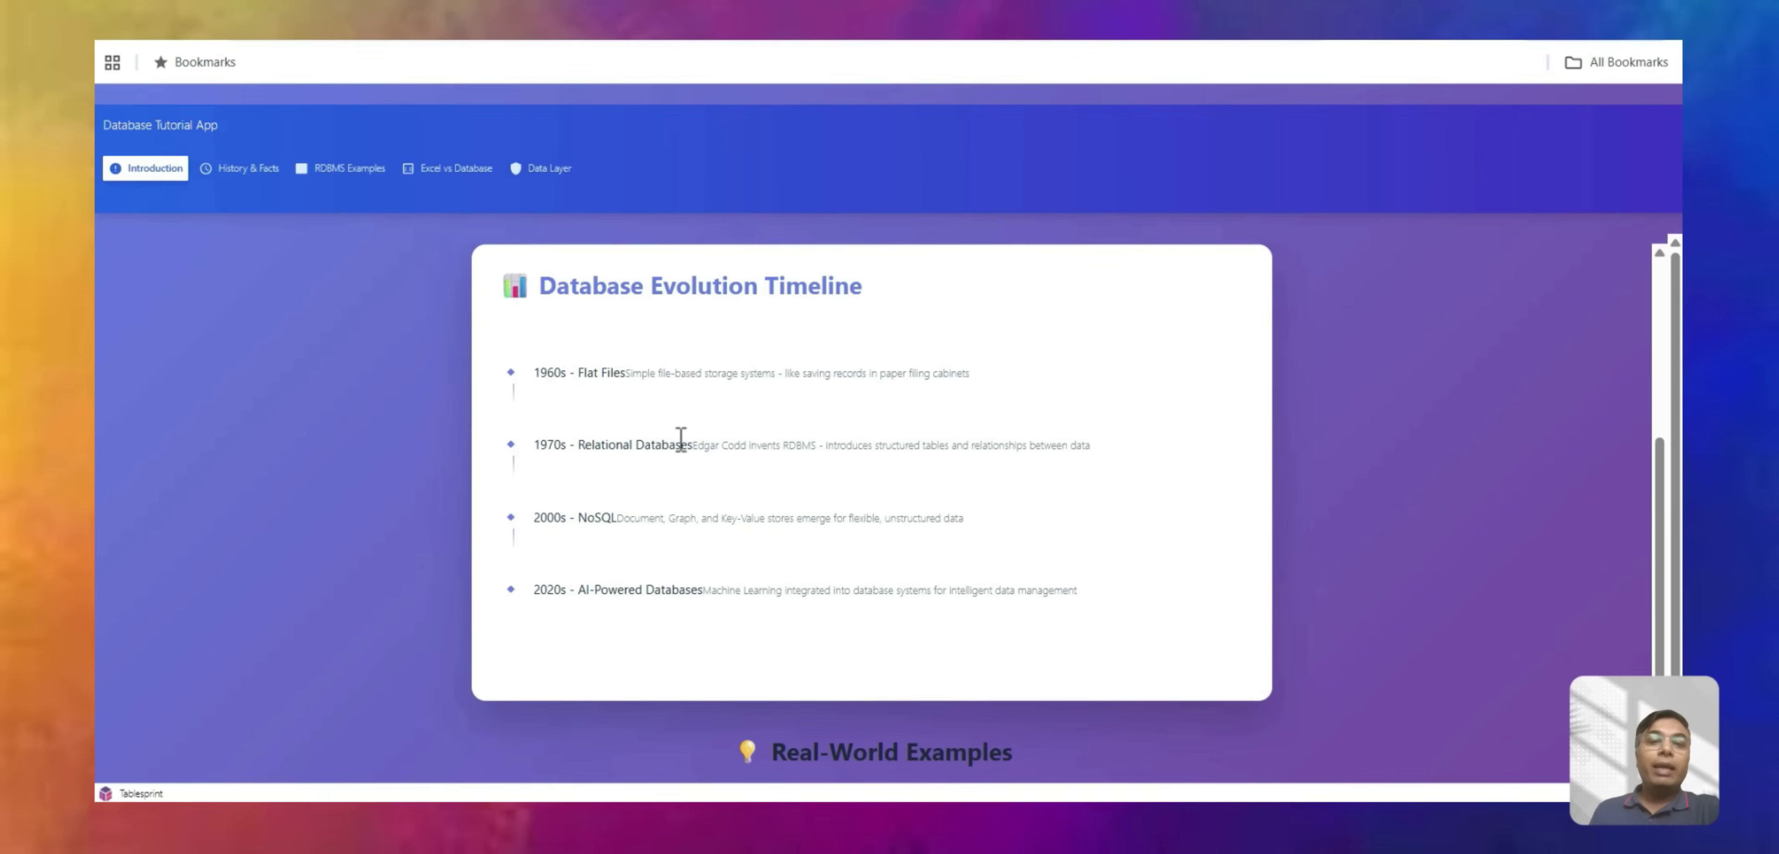
drag(516, 444, 717, 438)
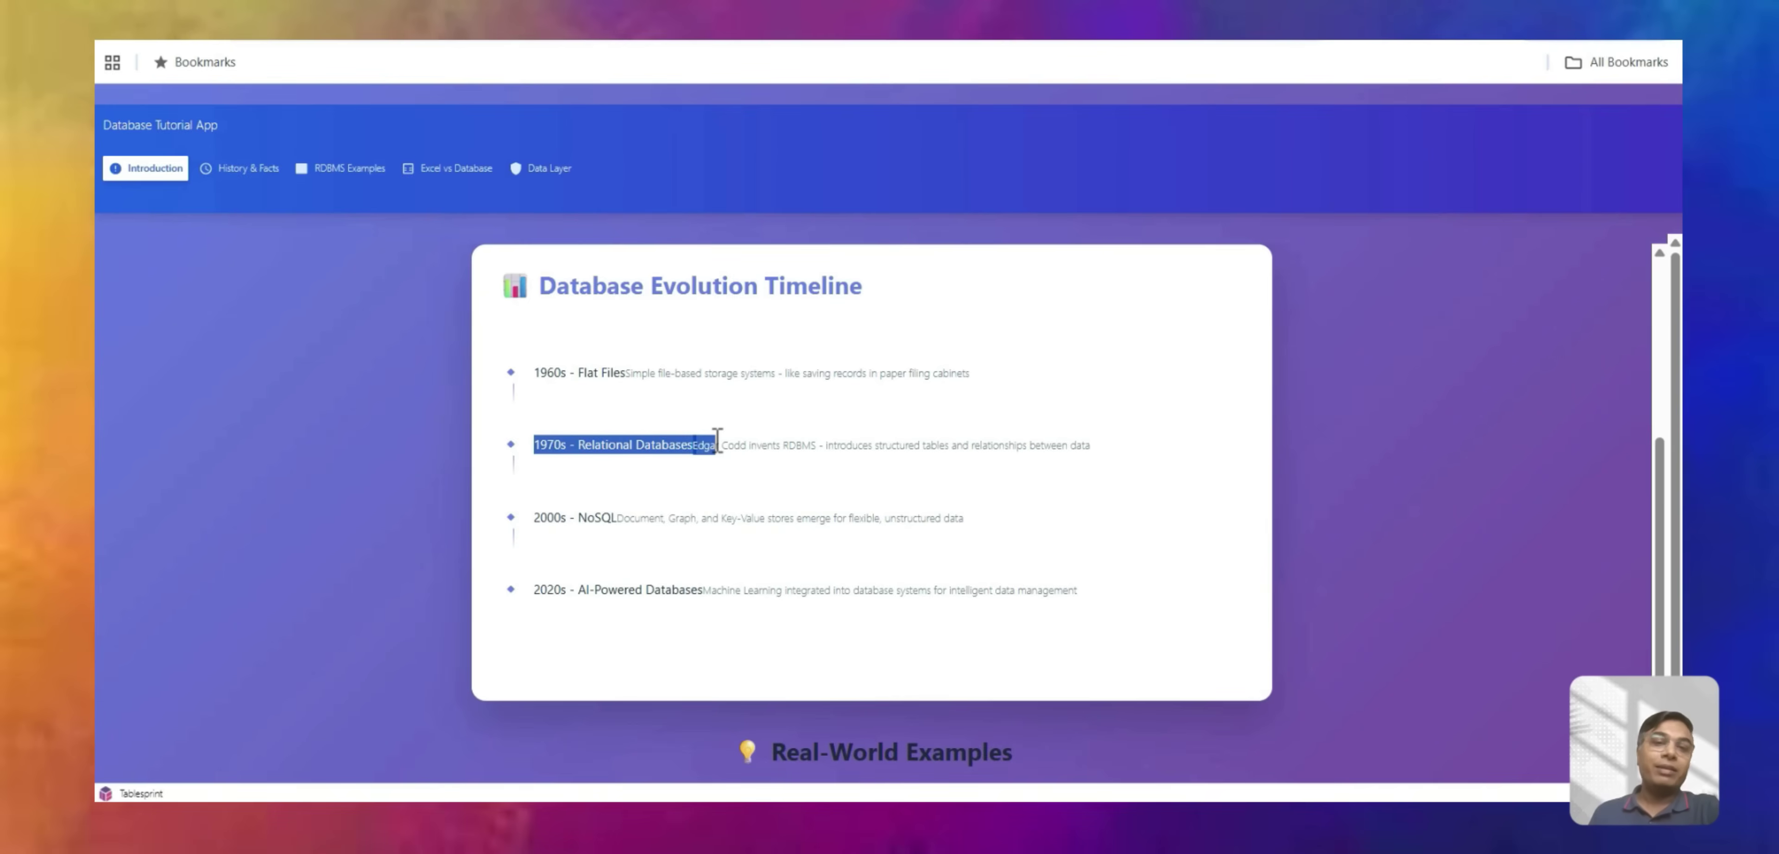
double_click(630, 434)
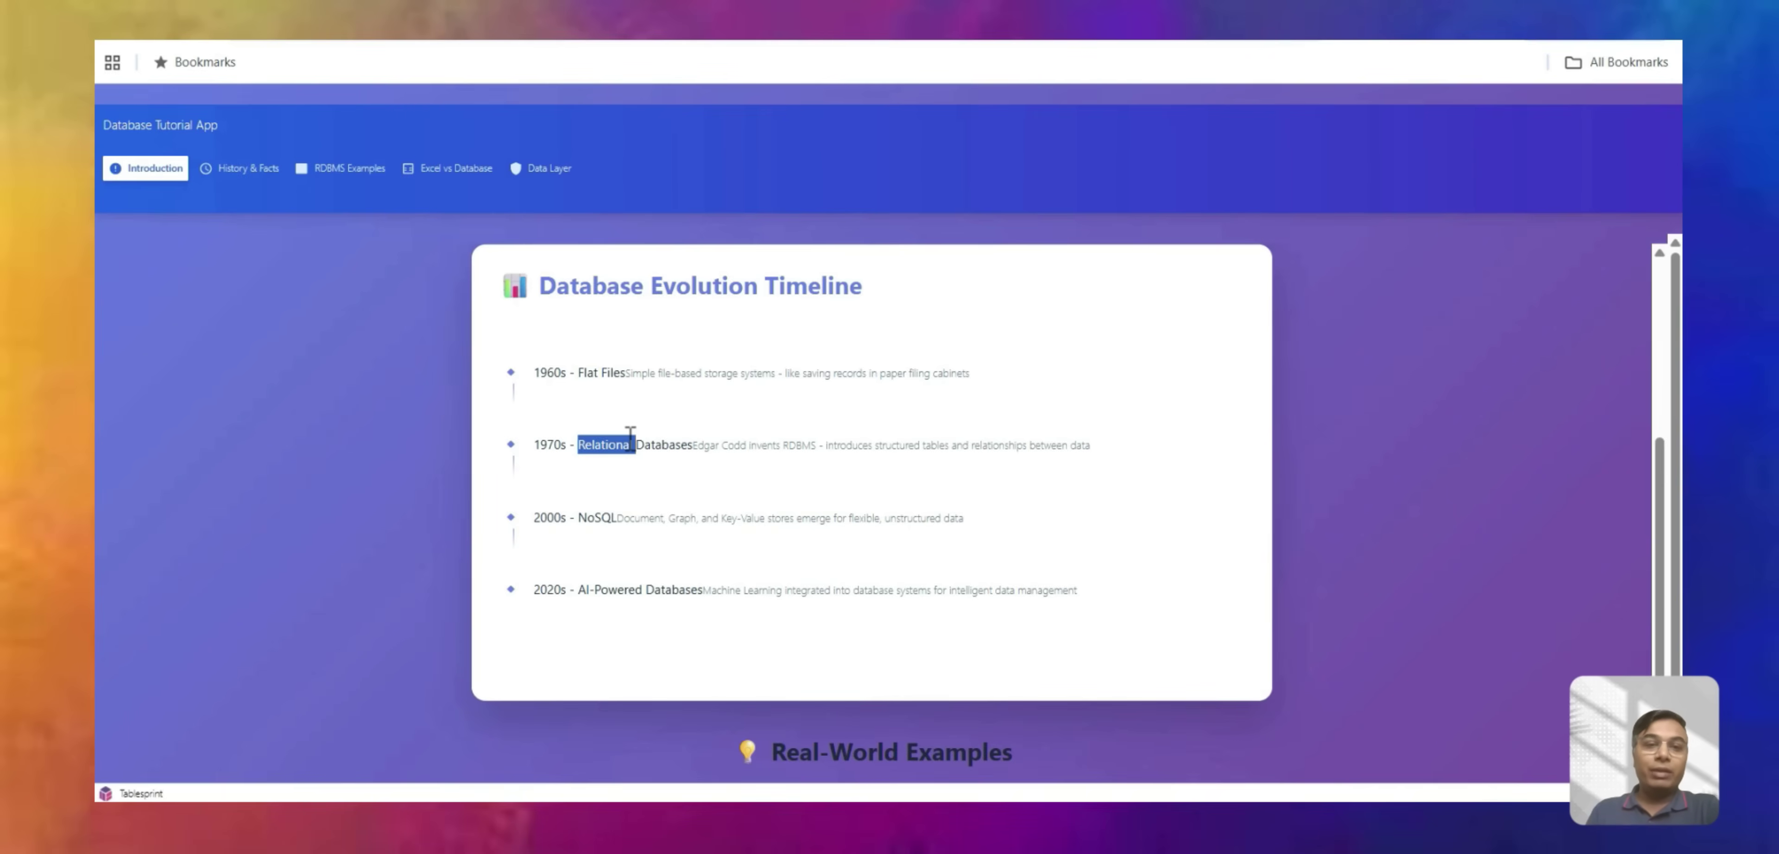
click(581, 519)
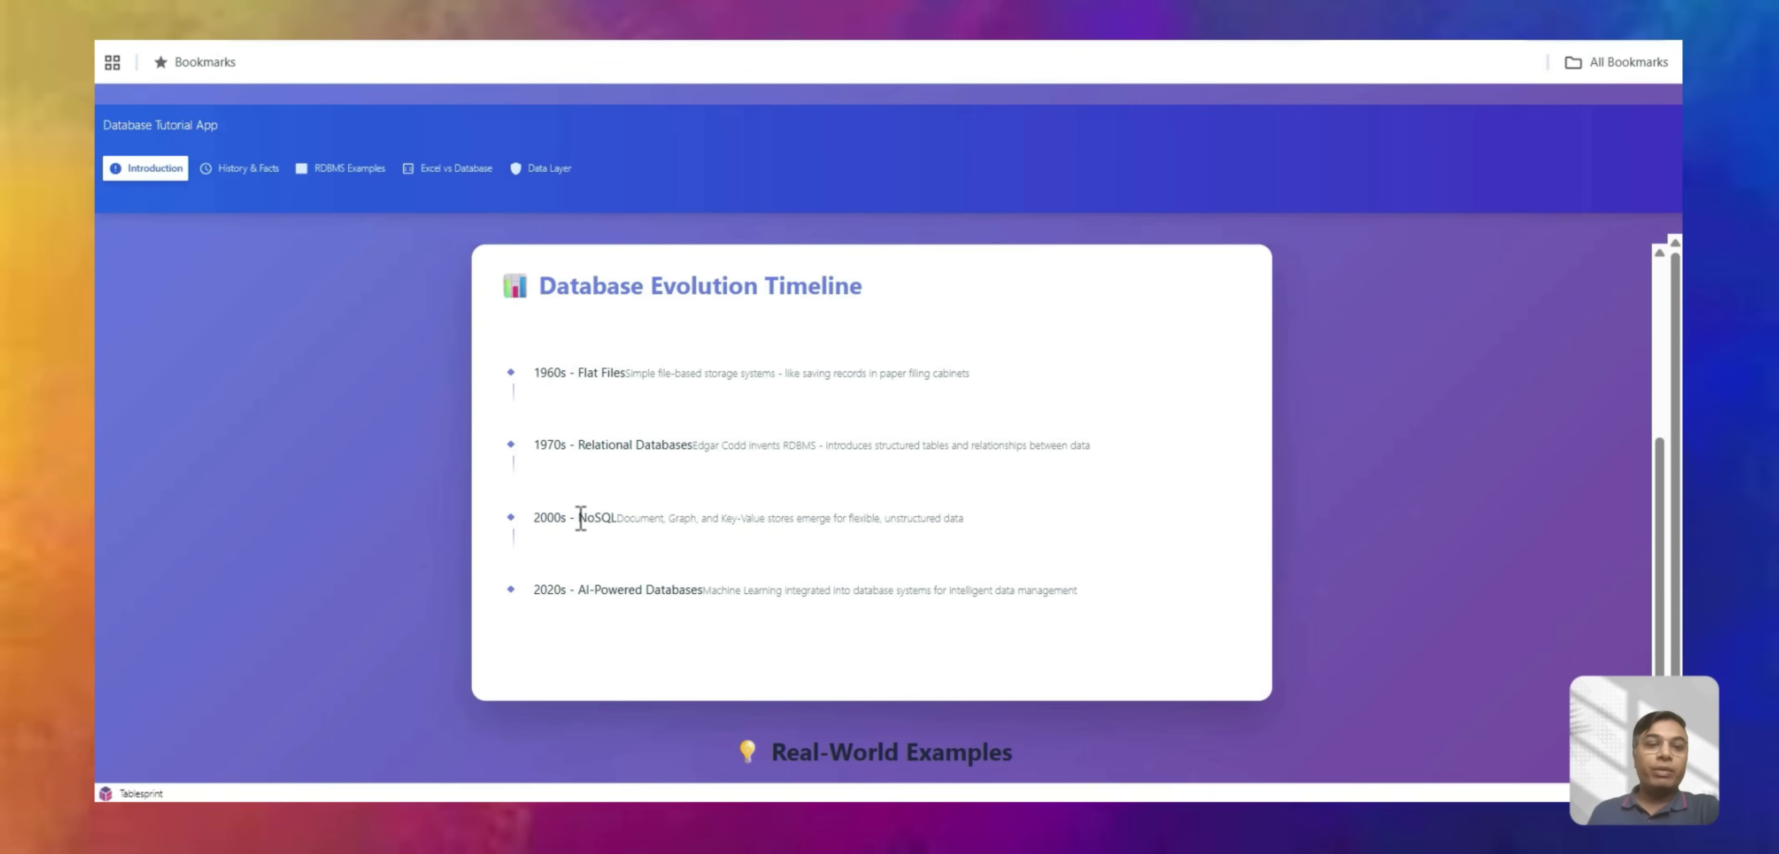
drag(581, 519, 660, 517)
Pick out Graph on the 2000s line, then highlight the 2020s Machine Learning and AI-Powered Databases text.
click(660, 517)
double_click(683, 517)
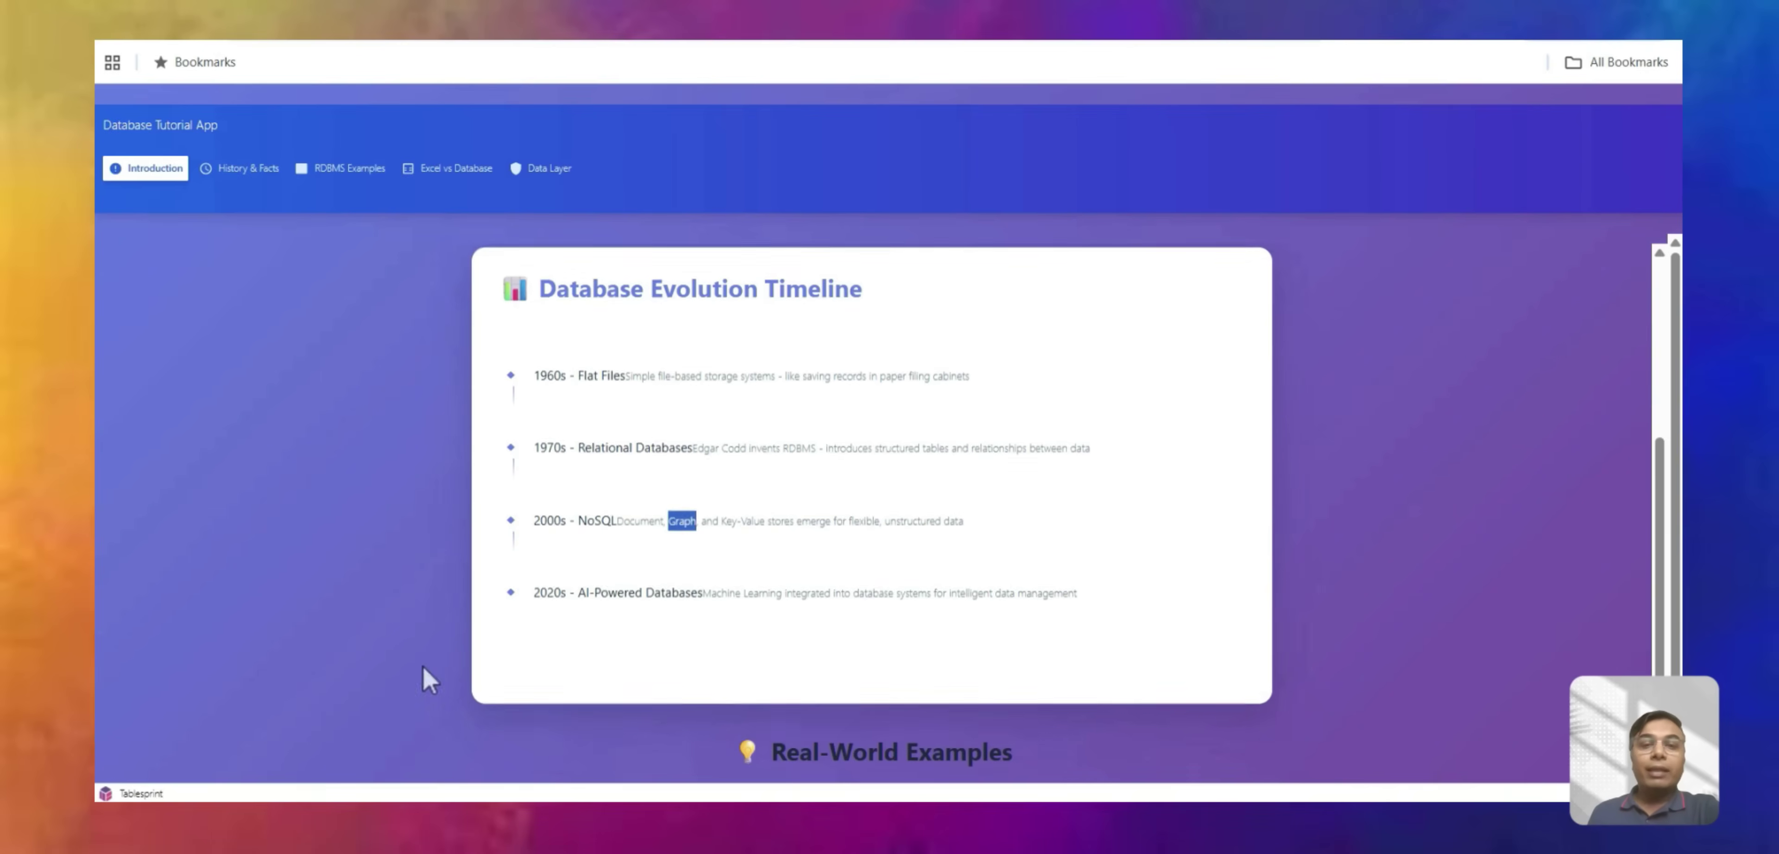
drag(704, 590, 842, 591)
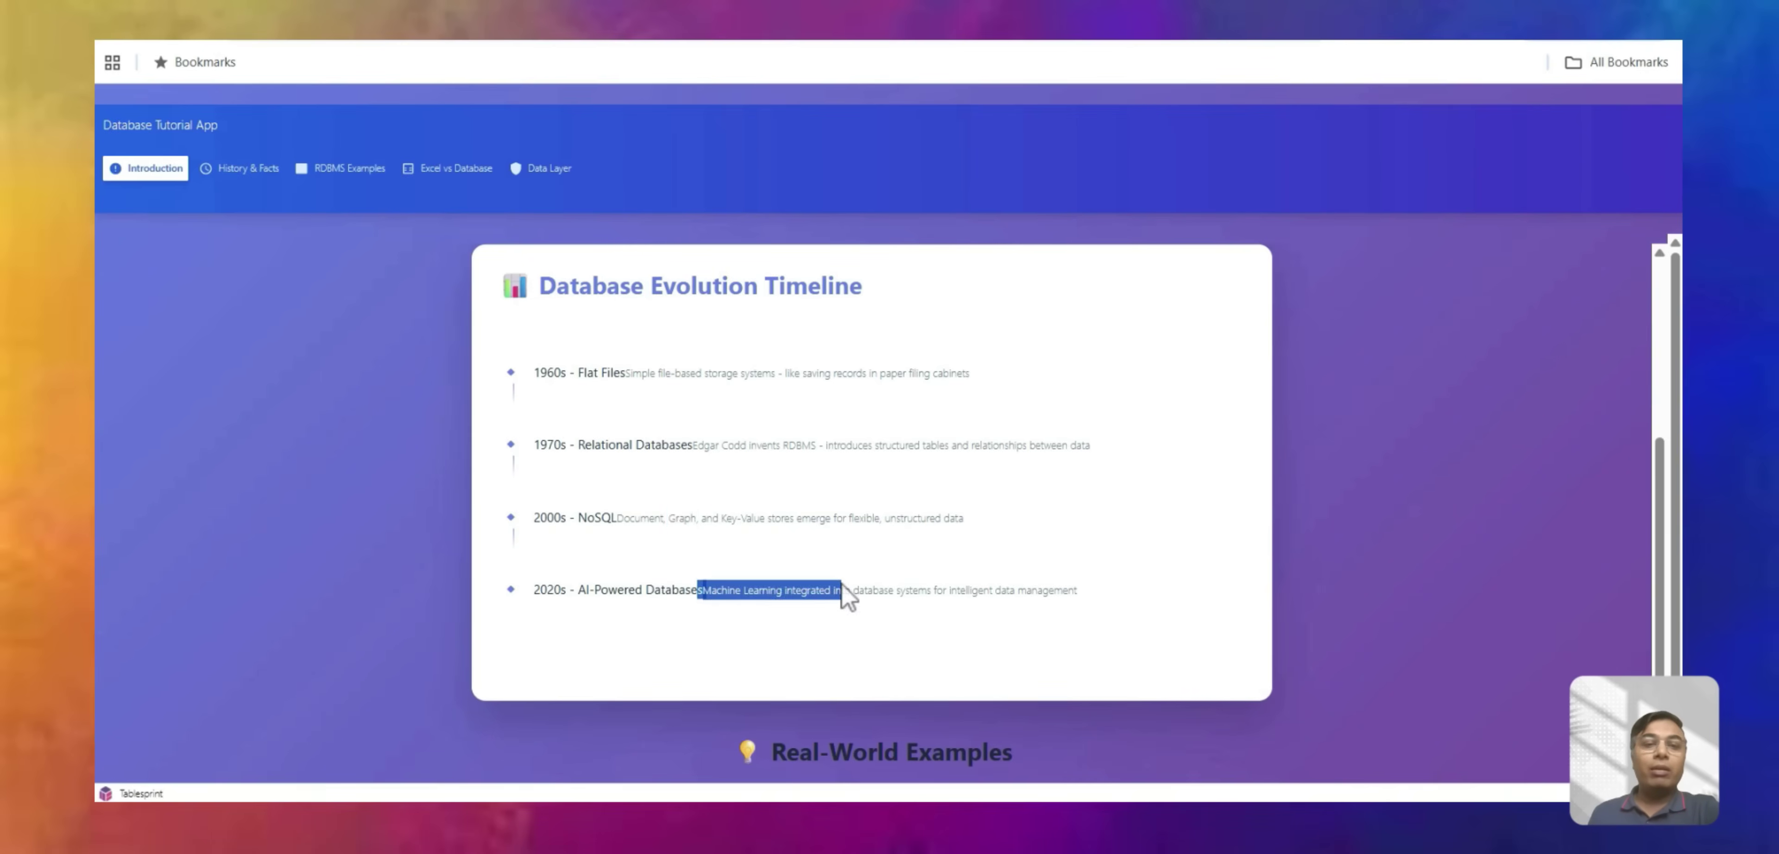
click(664, 596)
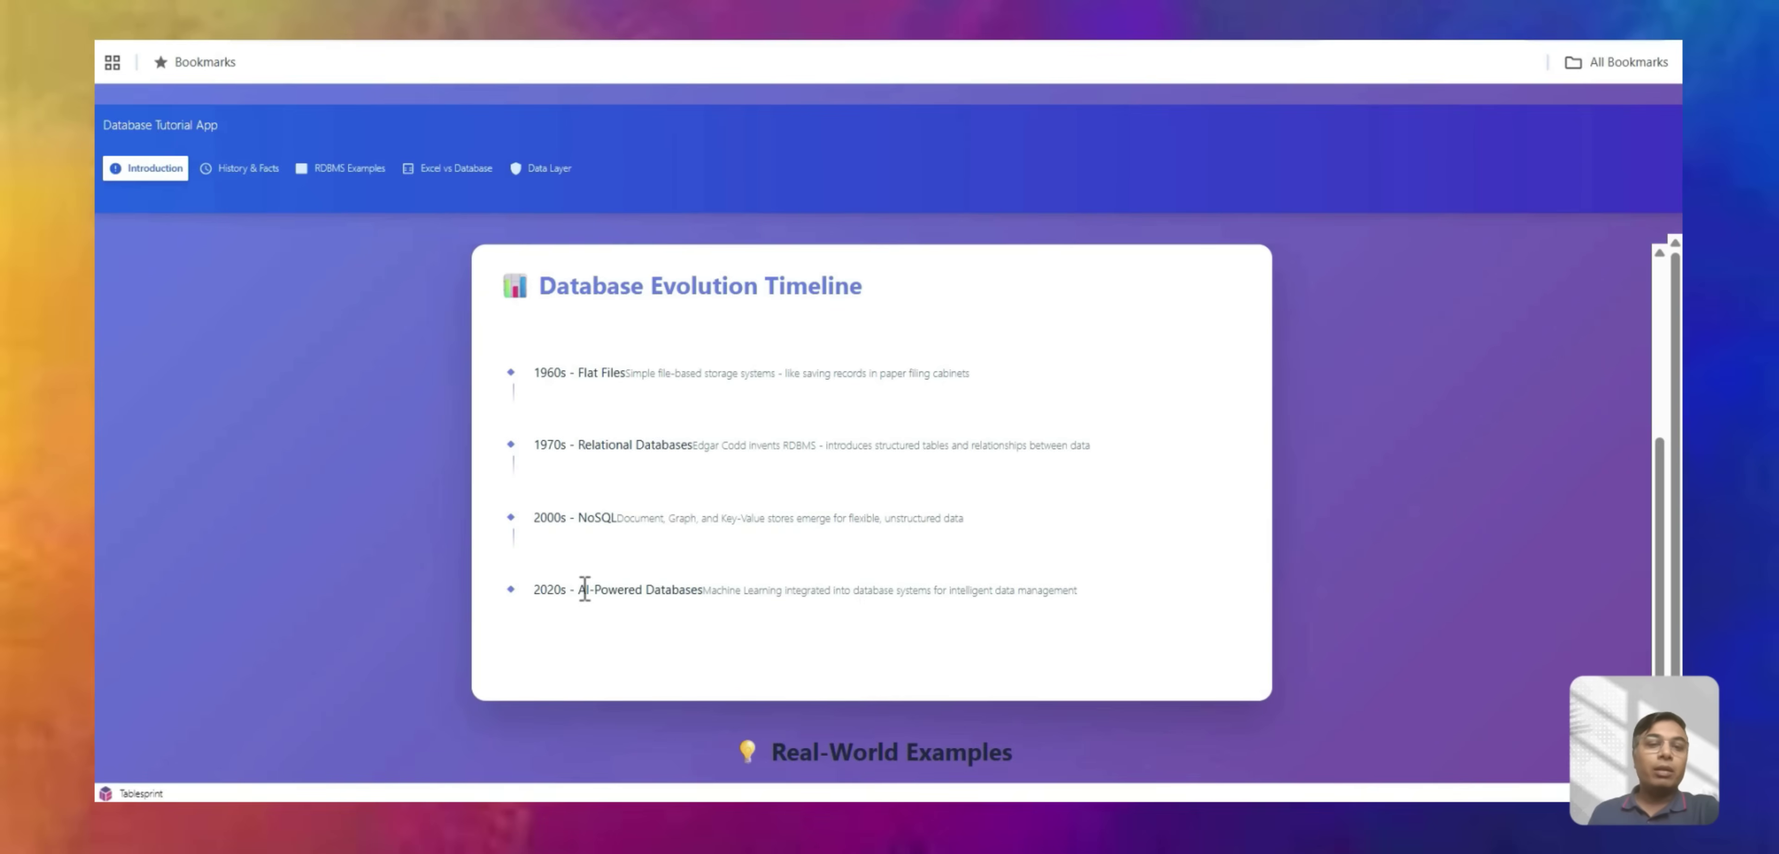
drag(577, 590, 729, 590)
click(556, 593)
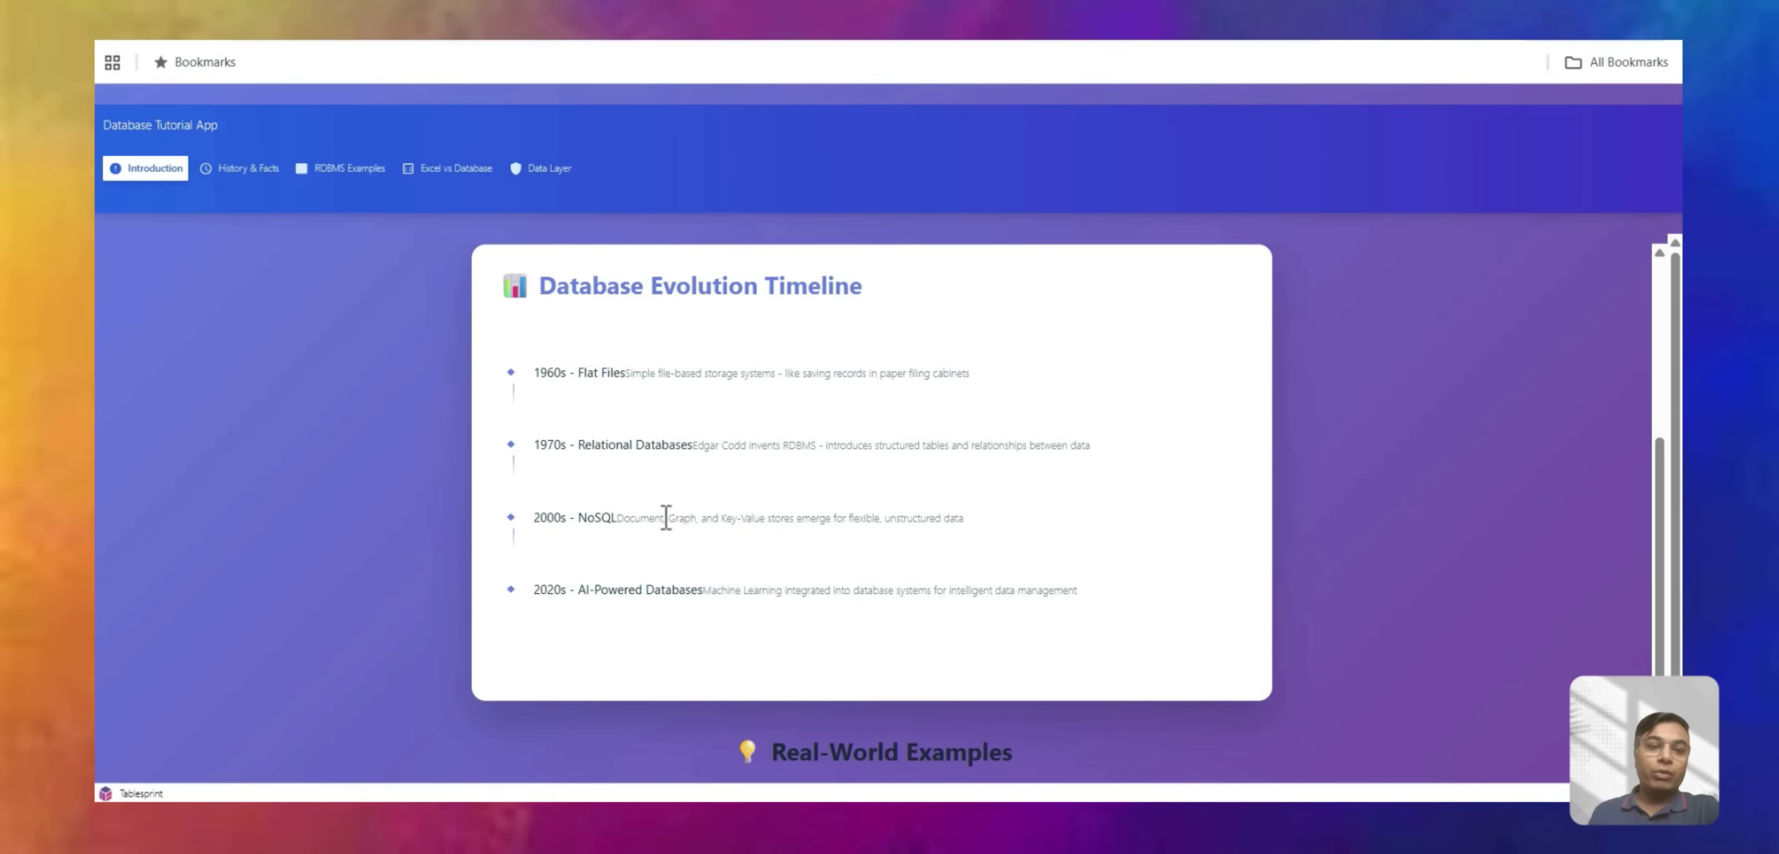
Scroll down to the Library System, E-commerce and Hospital examples and the Key Takeaway.
scroll(854, 591, down, 5)
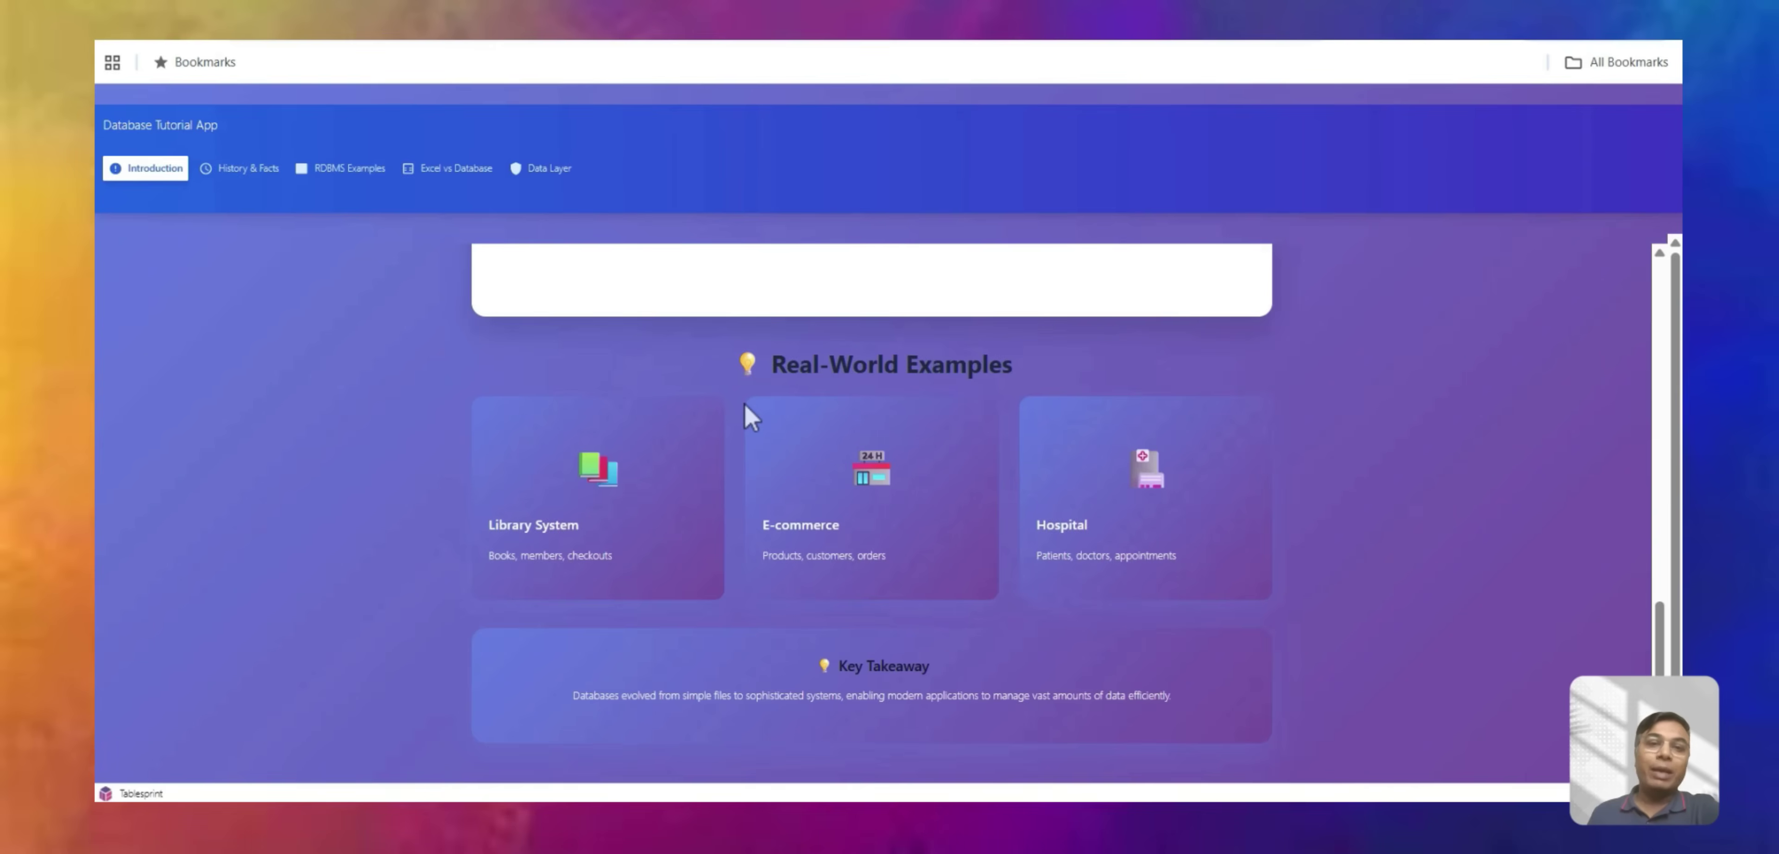
scroll(745, 448, down, 1)
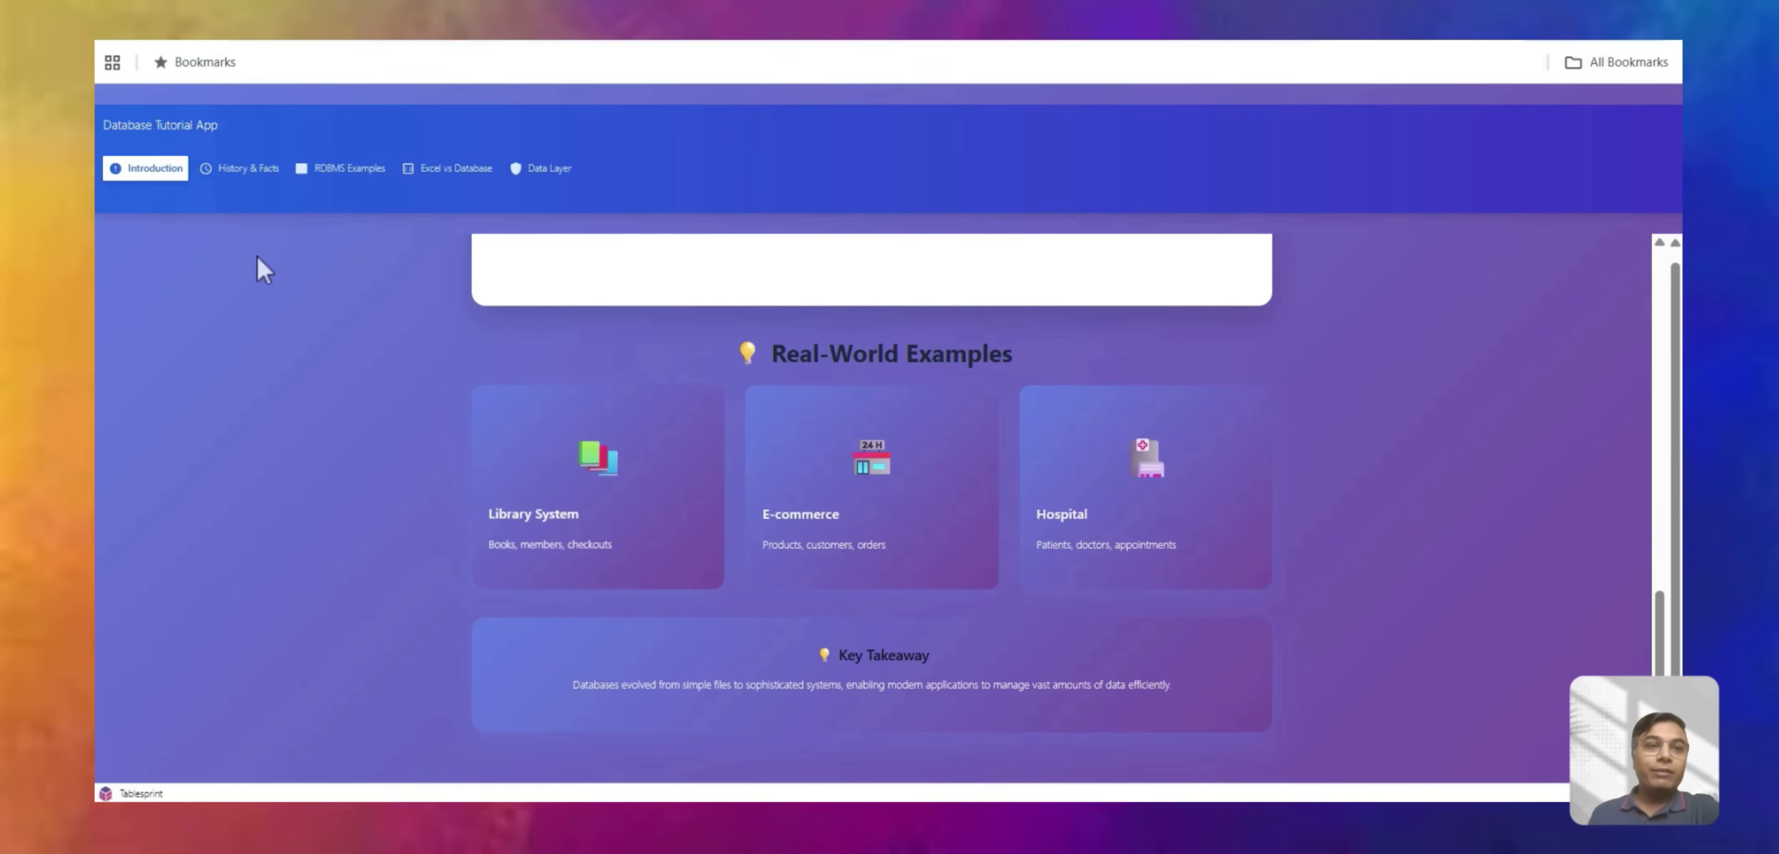
Open History & Facts and scroll past Important Milestones to the Interesting Facts cards.
click(258, 178)
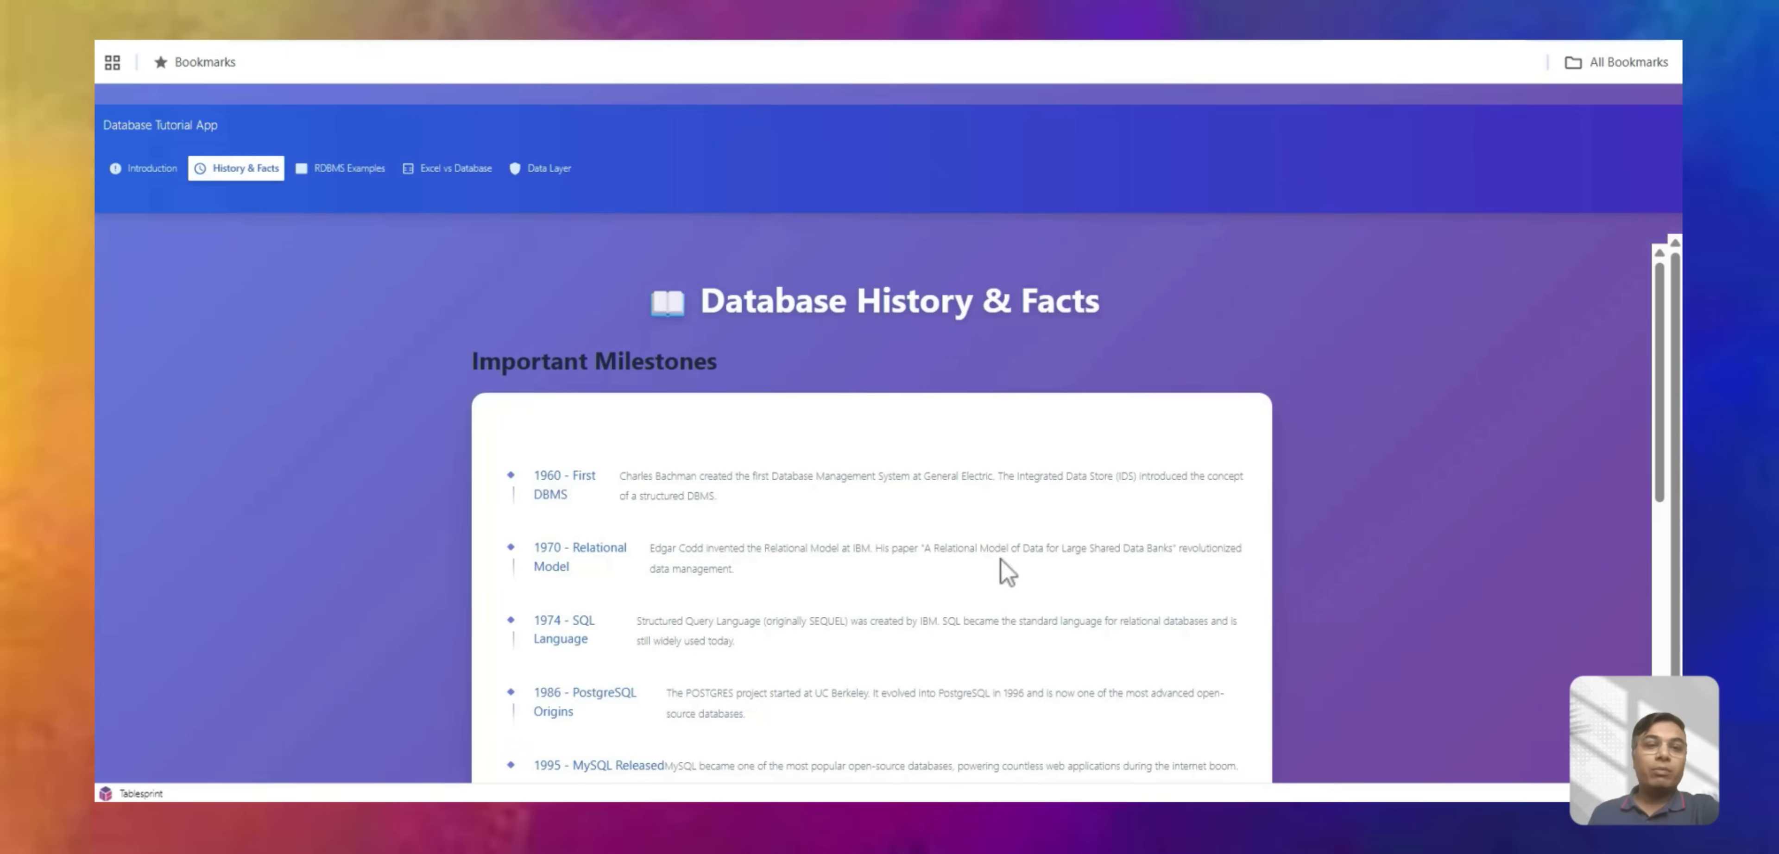
scroll(756, 517, down, 3)
scroll(754, 481, up, 2)
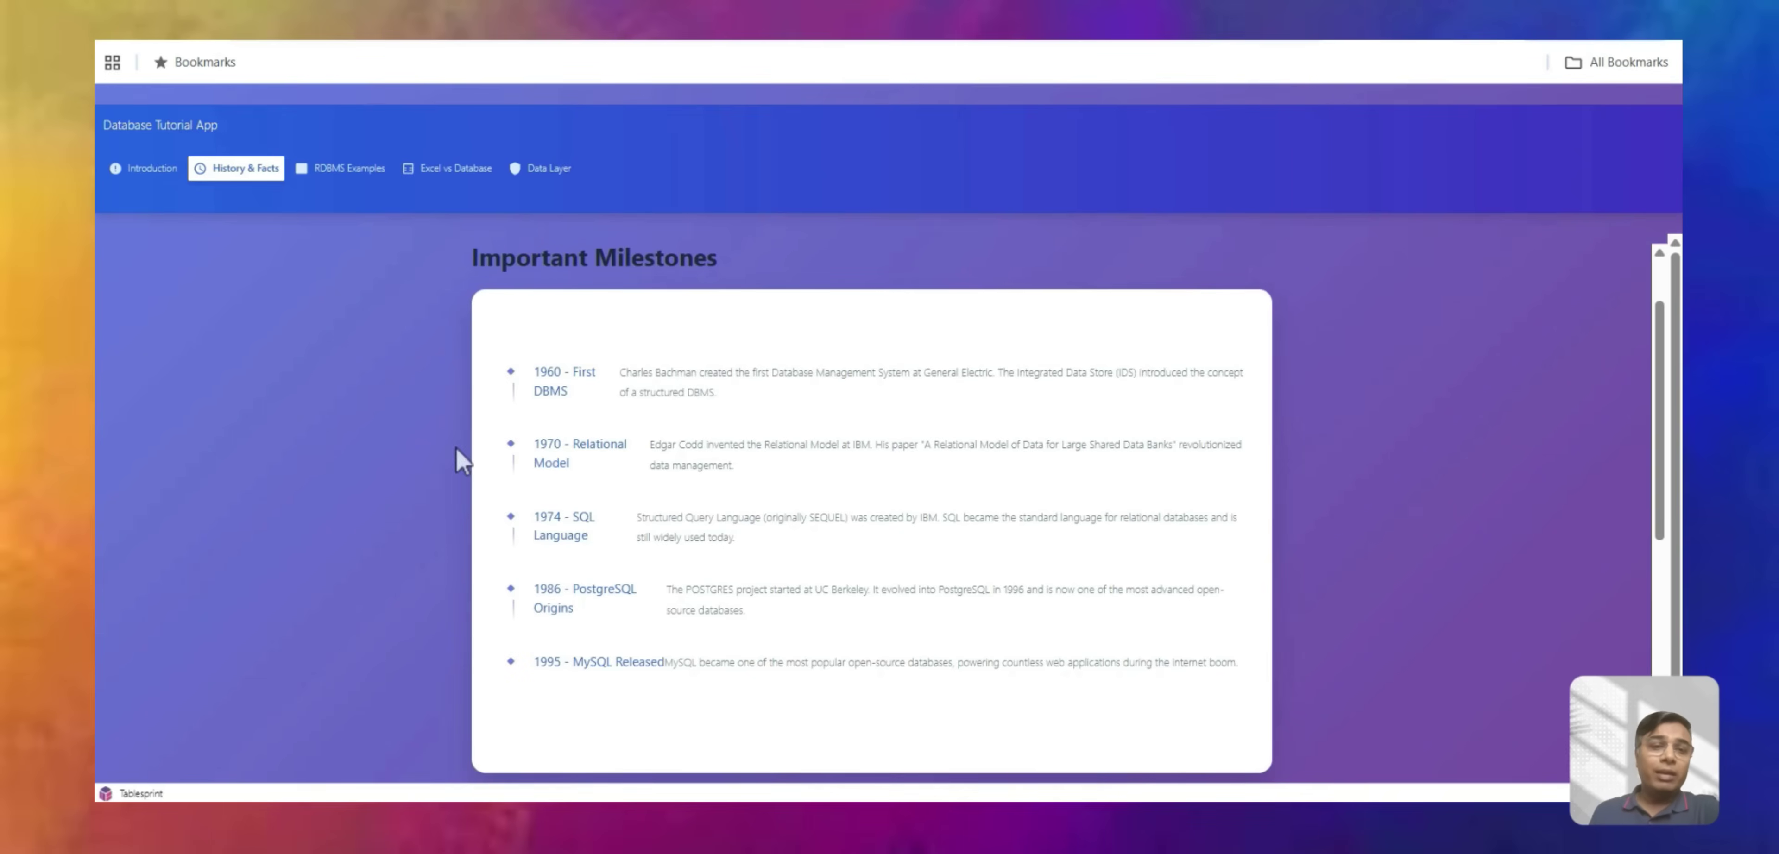
scroll(604, 441, down, 2)
scroll(662, 483, down, 5)
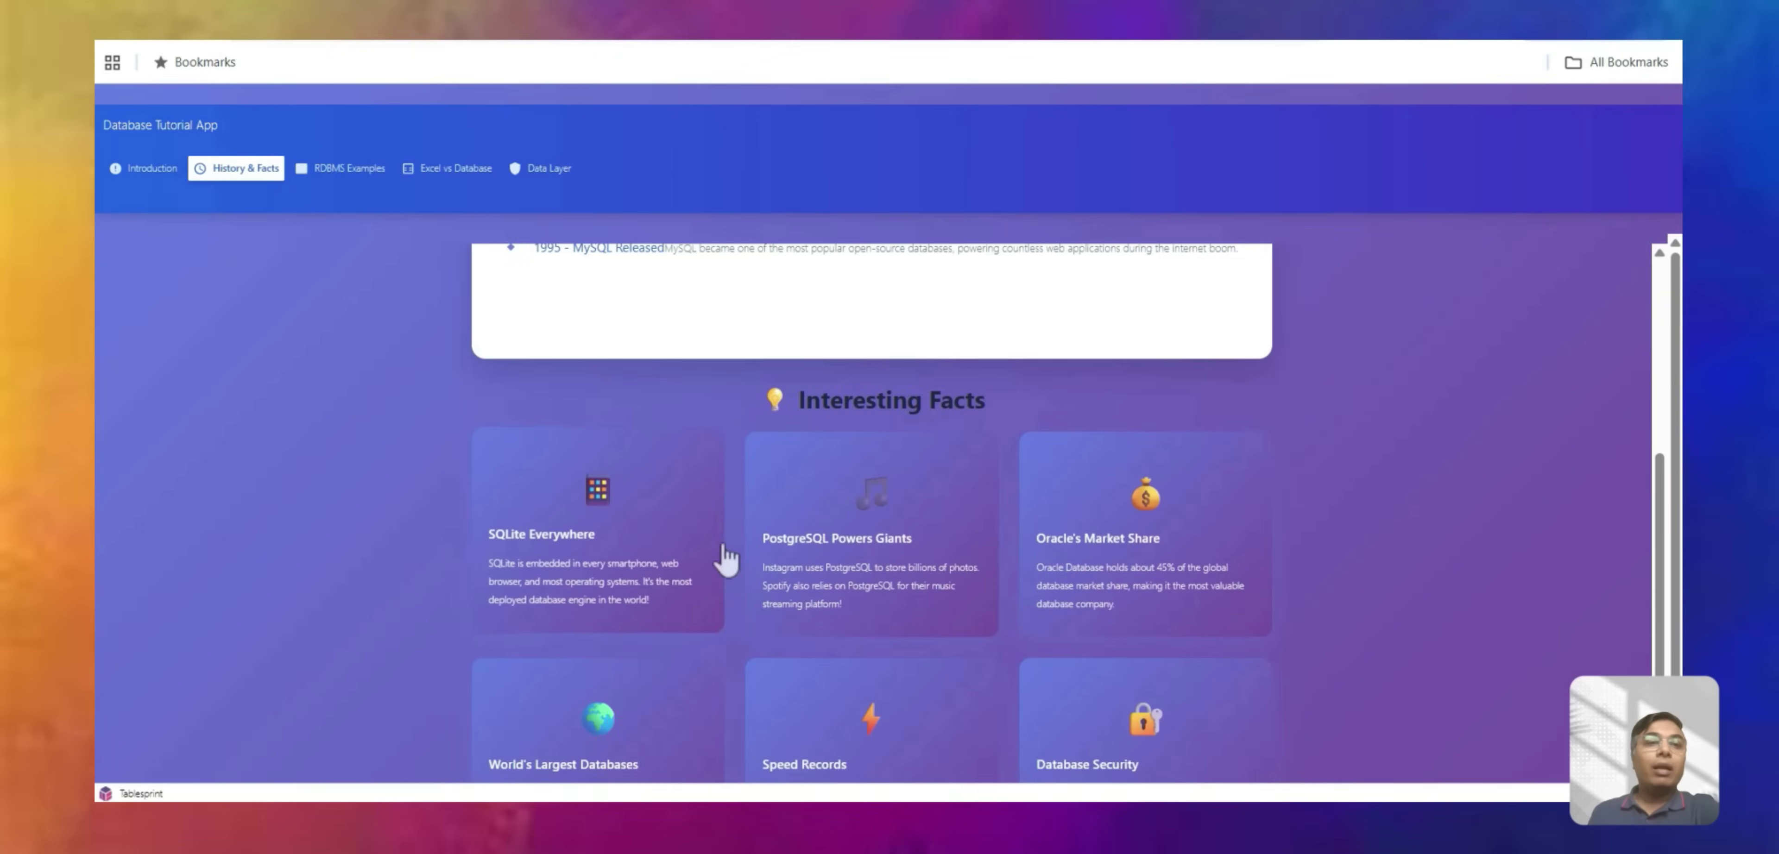
scroll(760, 517, down, 2)
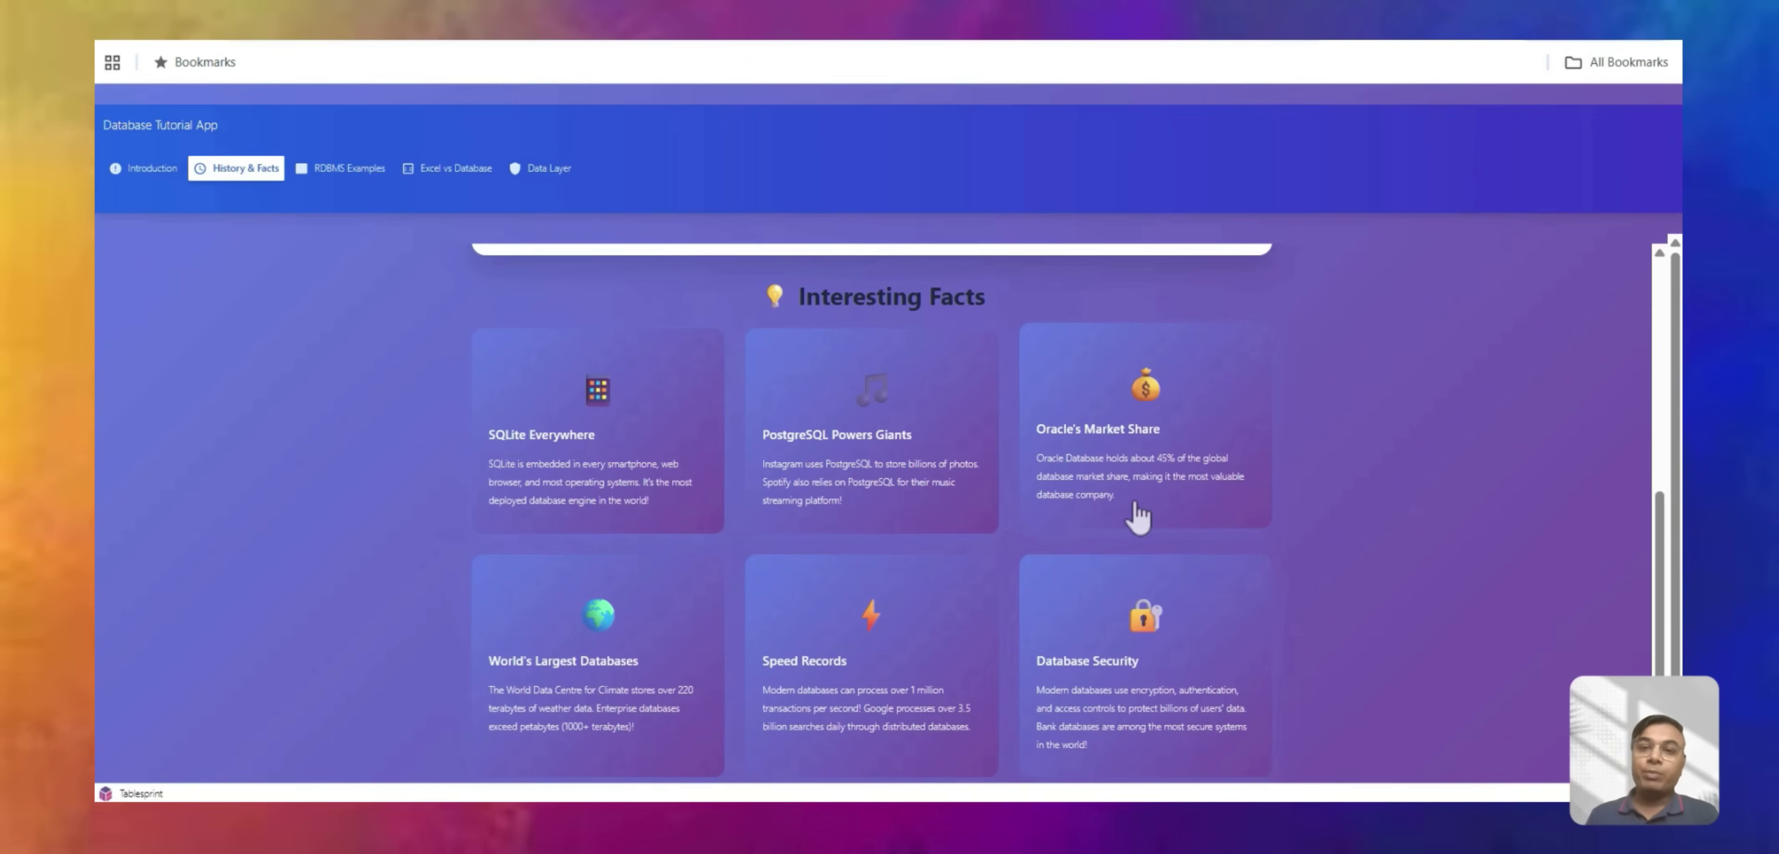
Scroll to the Key Takeaway on 60+ years of database innovation.
scroll(690, 519, down, 3)
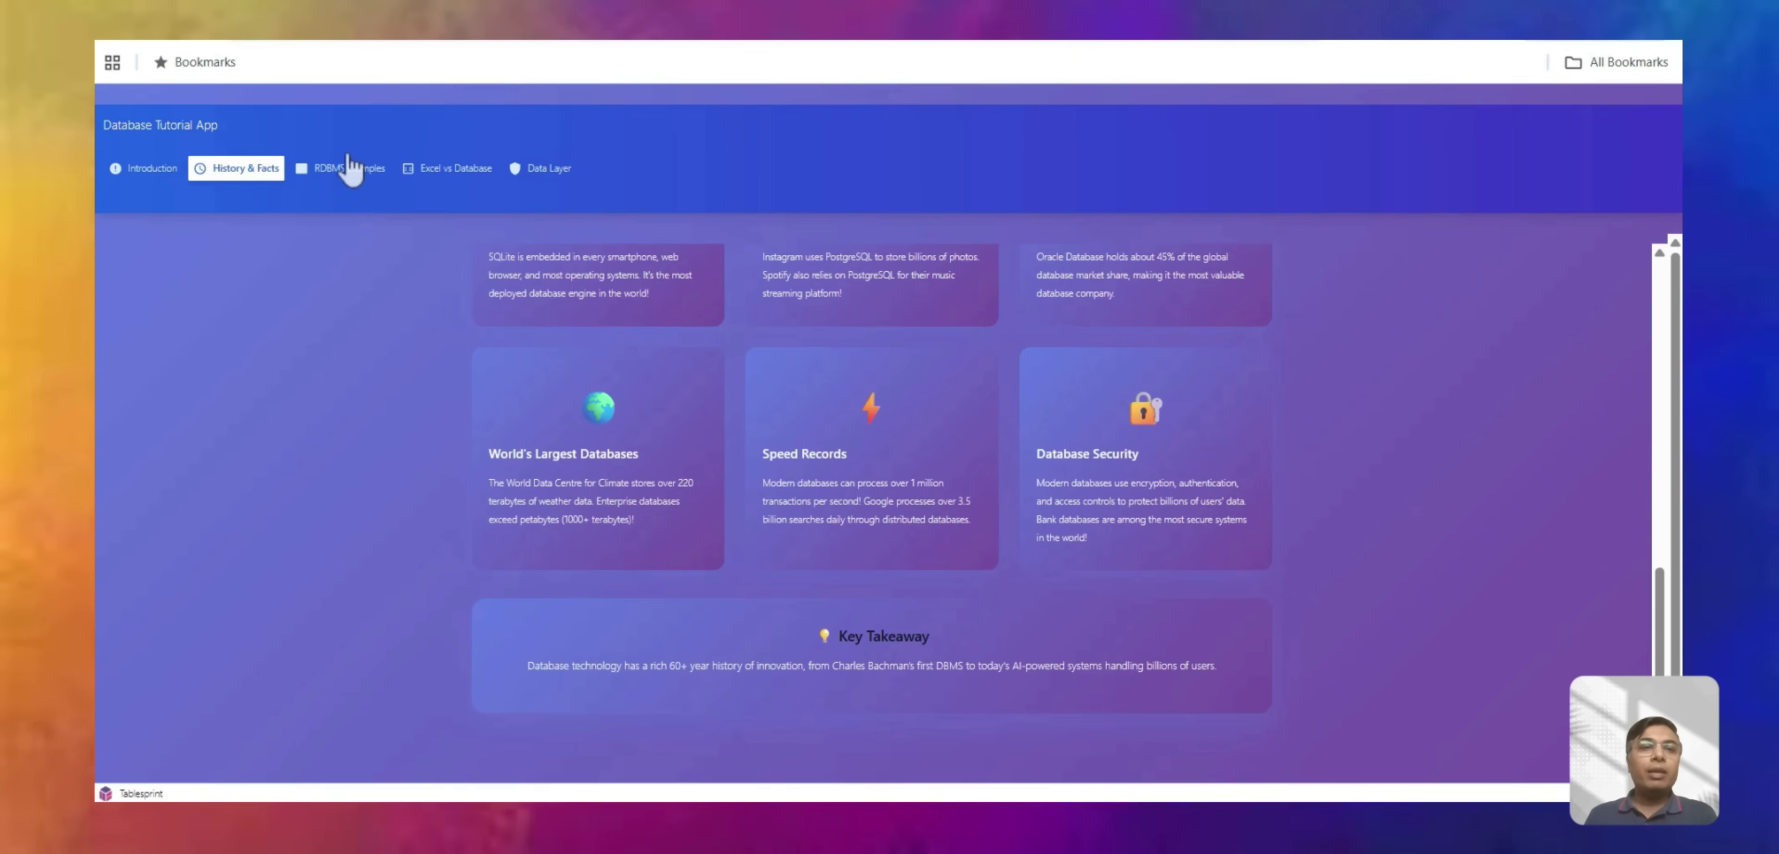
Switch to RDBMS Examples and scroll through the PostgreSQL, MySQL/MariaDB and SQLite cards.
click(345, 169)
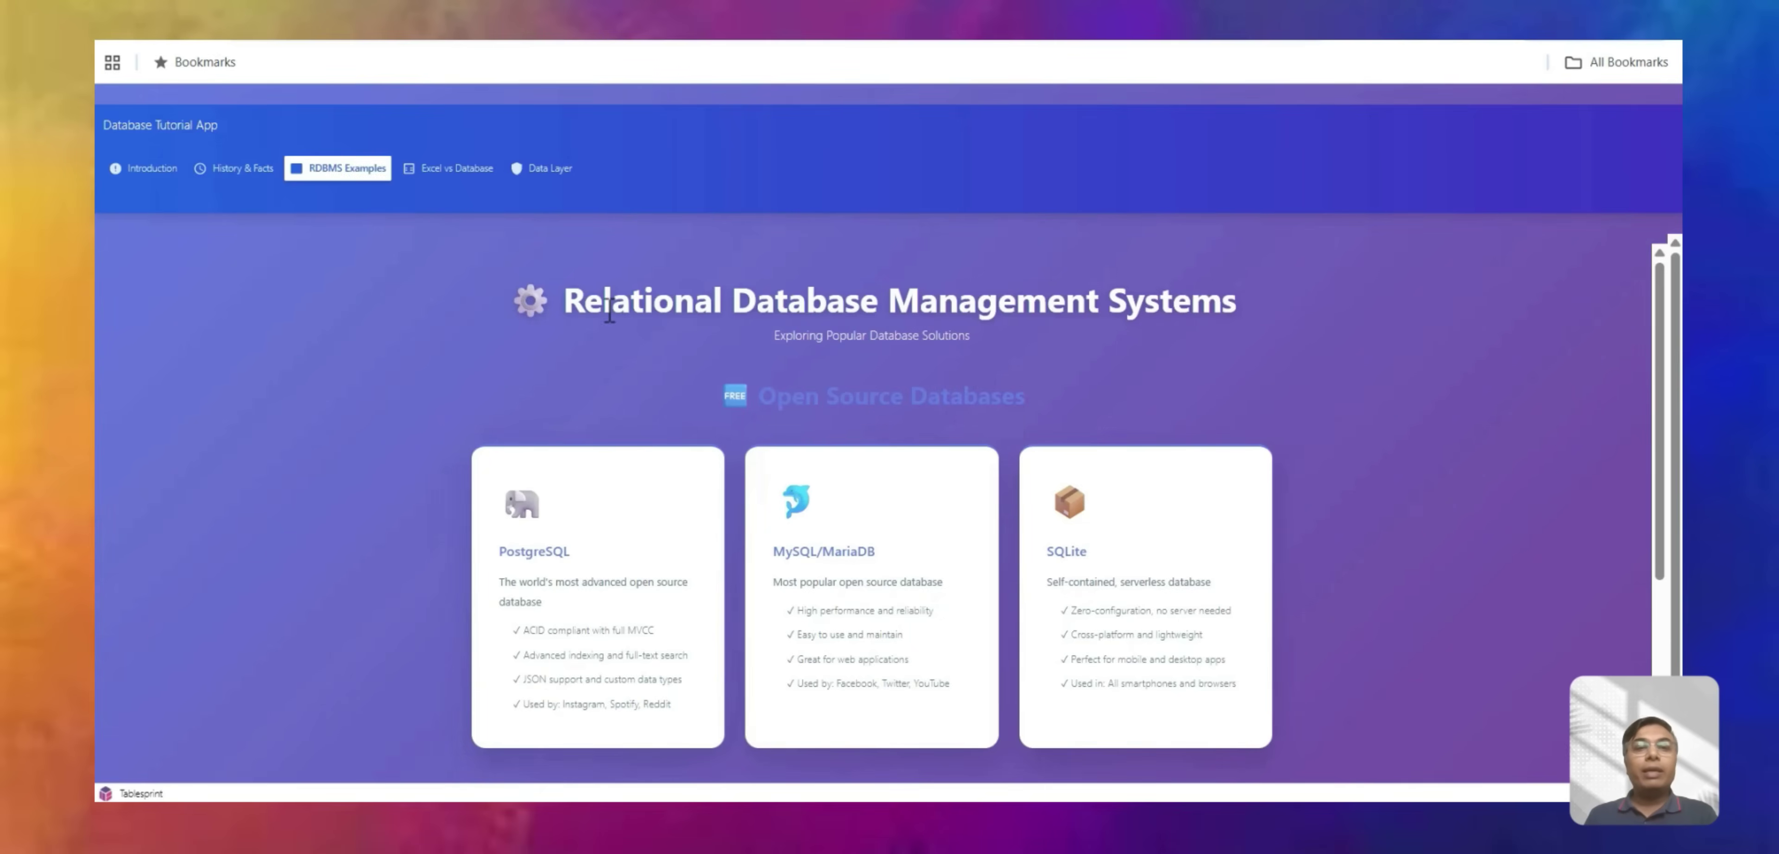
scroll(1108, 310, down, 1)
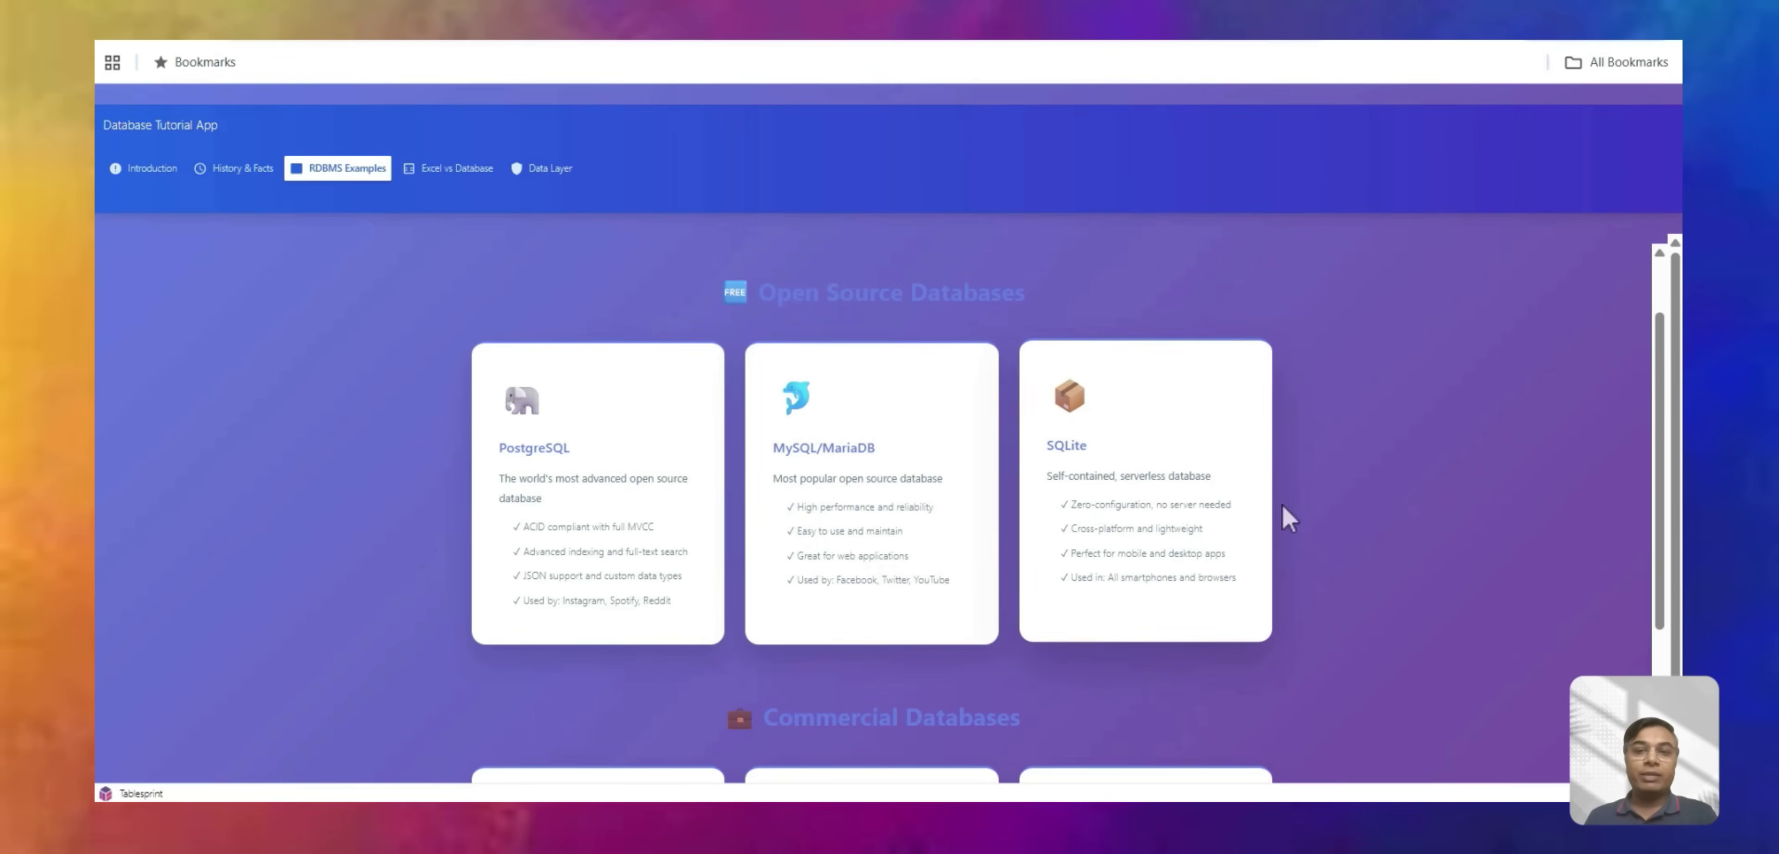
scroll(1126, 500, down, 3)
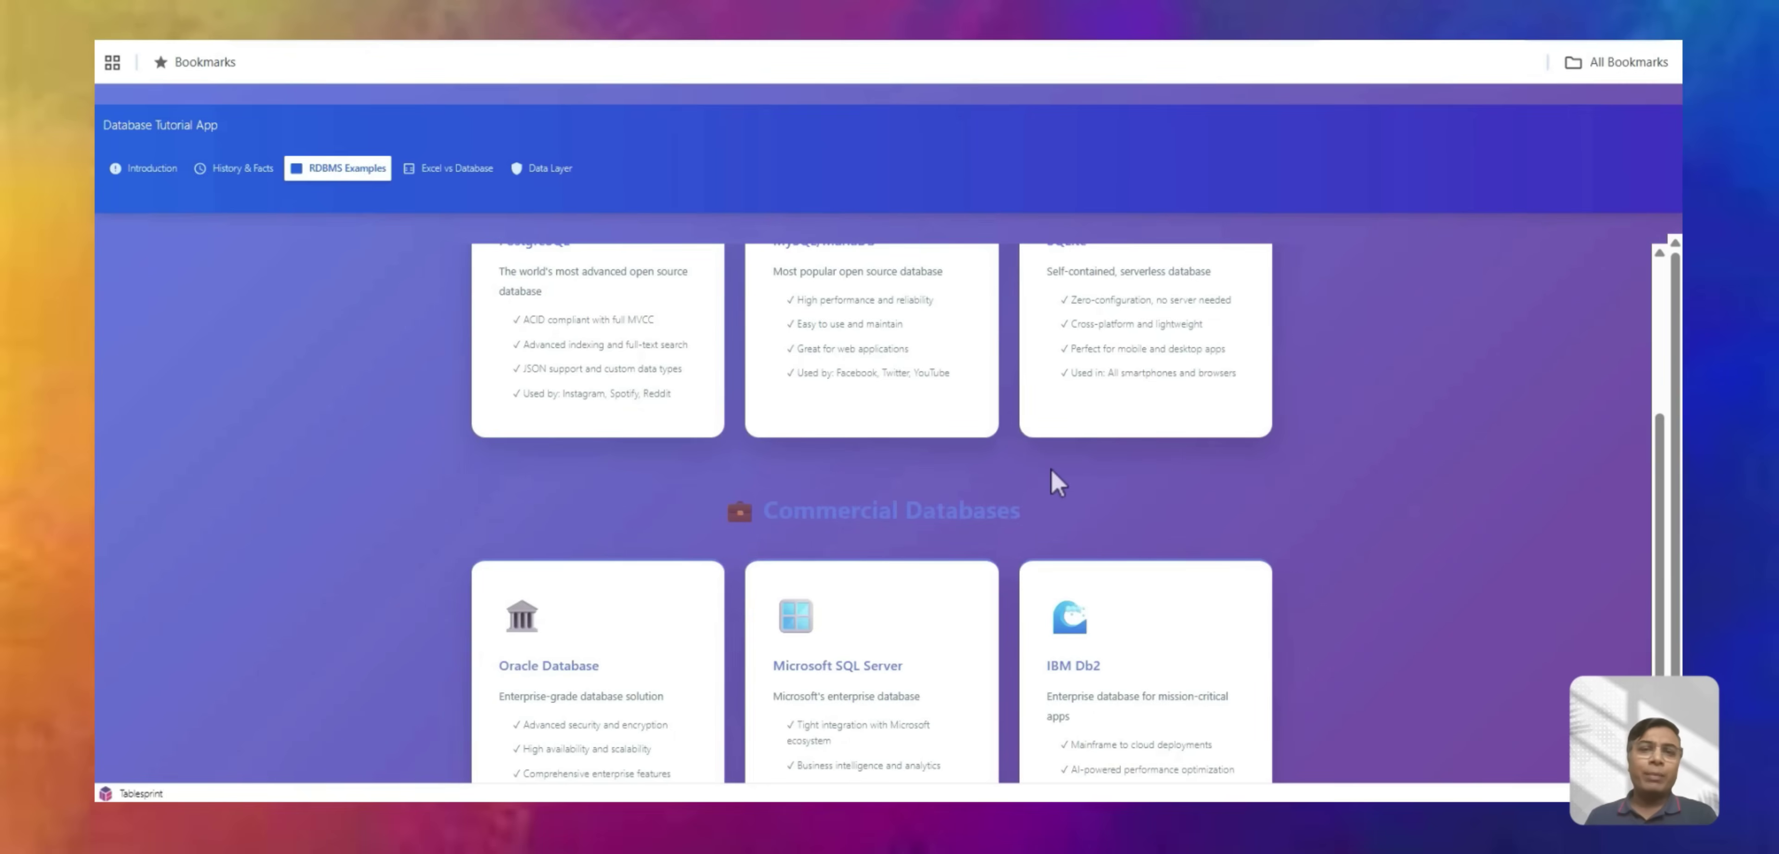
scroll(1051, 469, down, 1)
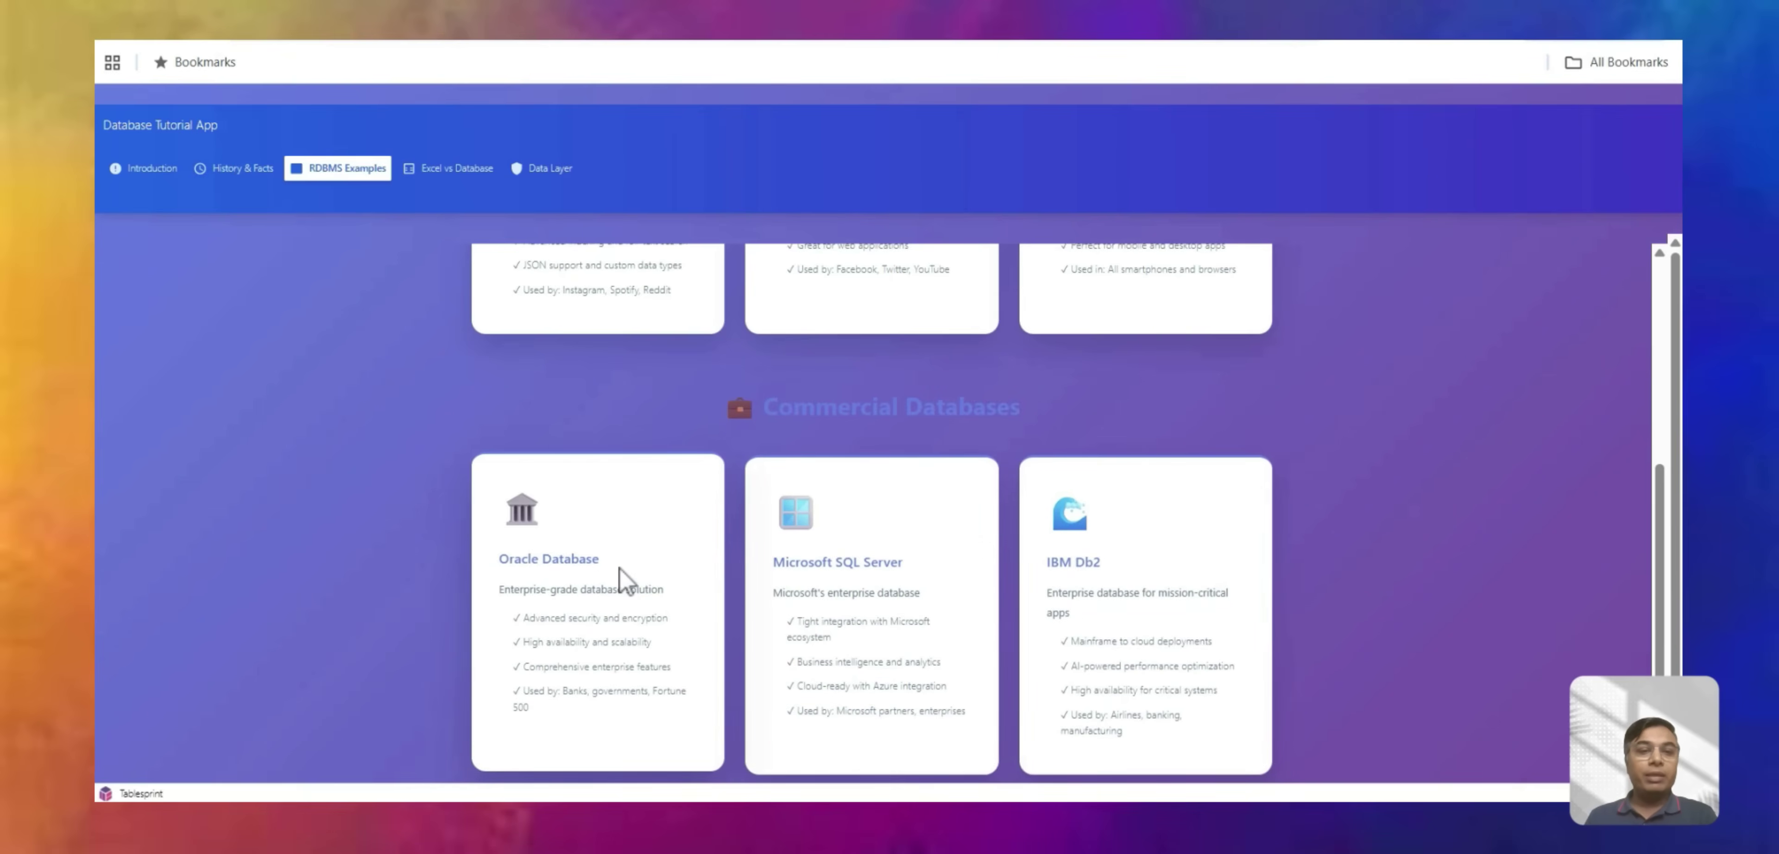
double_click(545, 561)
drag(940, 576, 819, 562)
click(760, 577)
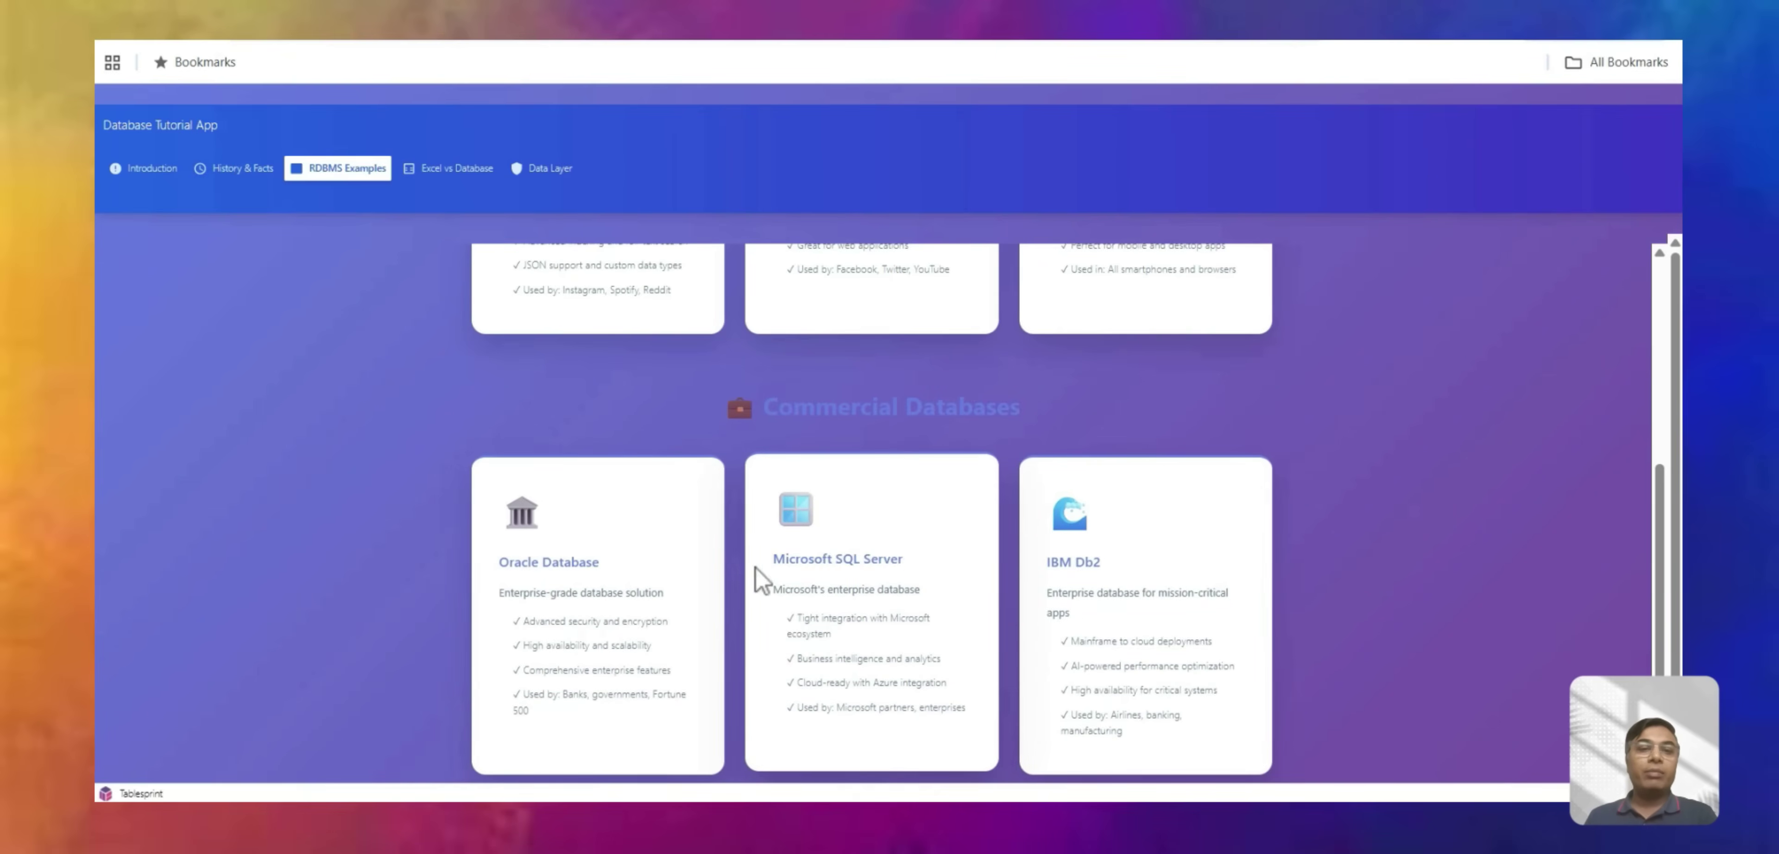
double_click(571, 590)
click(563, 646)
double_click(563, 643)
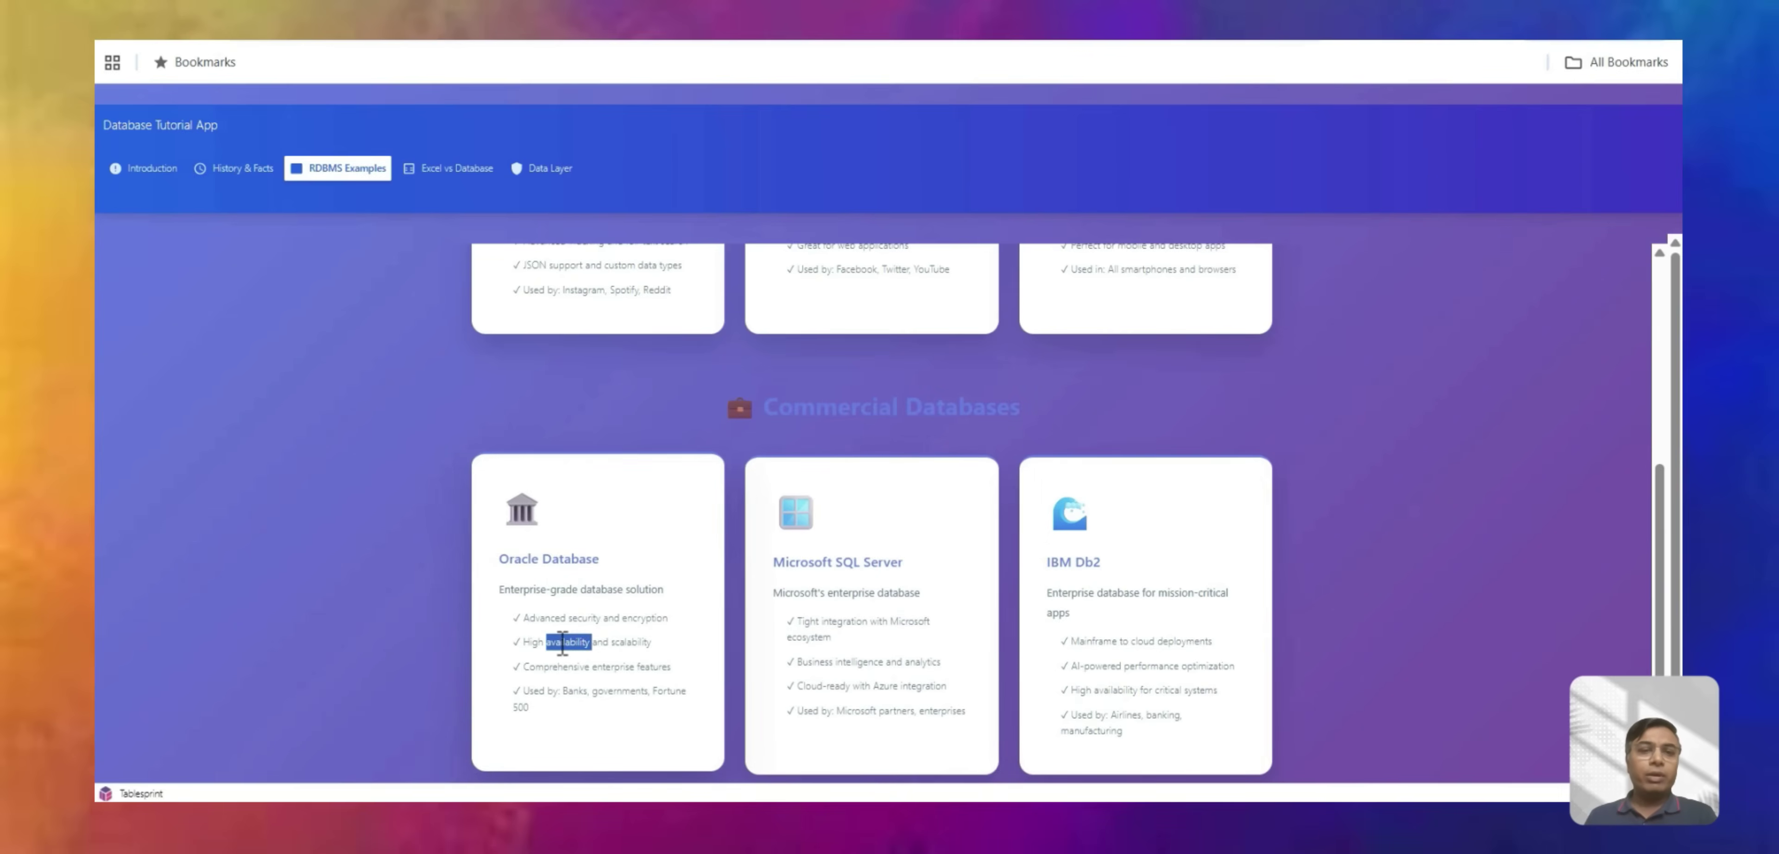
triple_click(877, 588)
scroll(919, 659, down, 2)
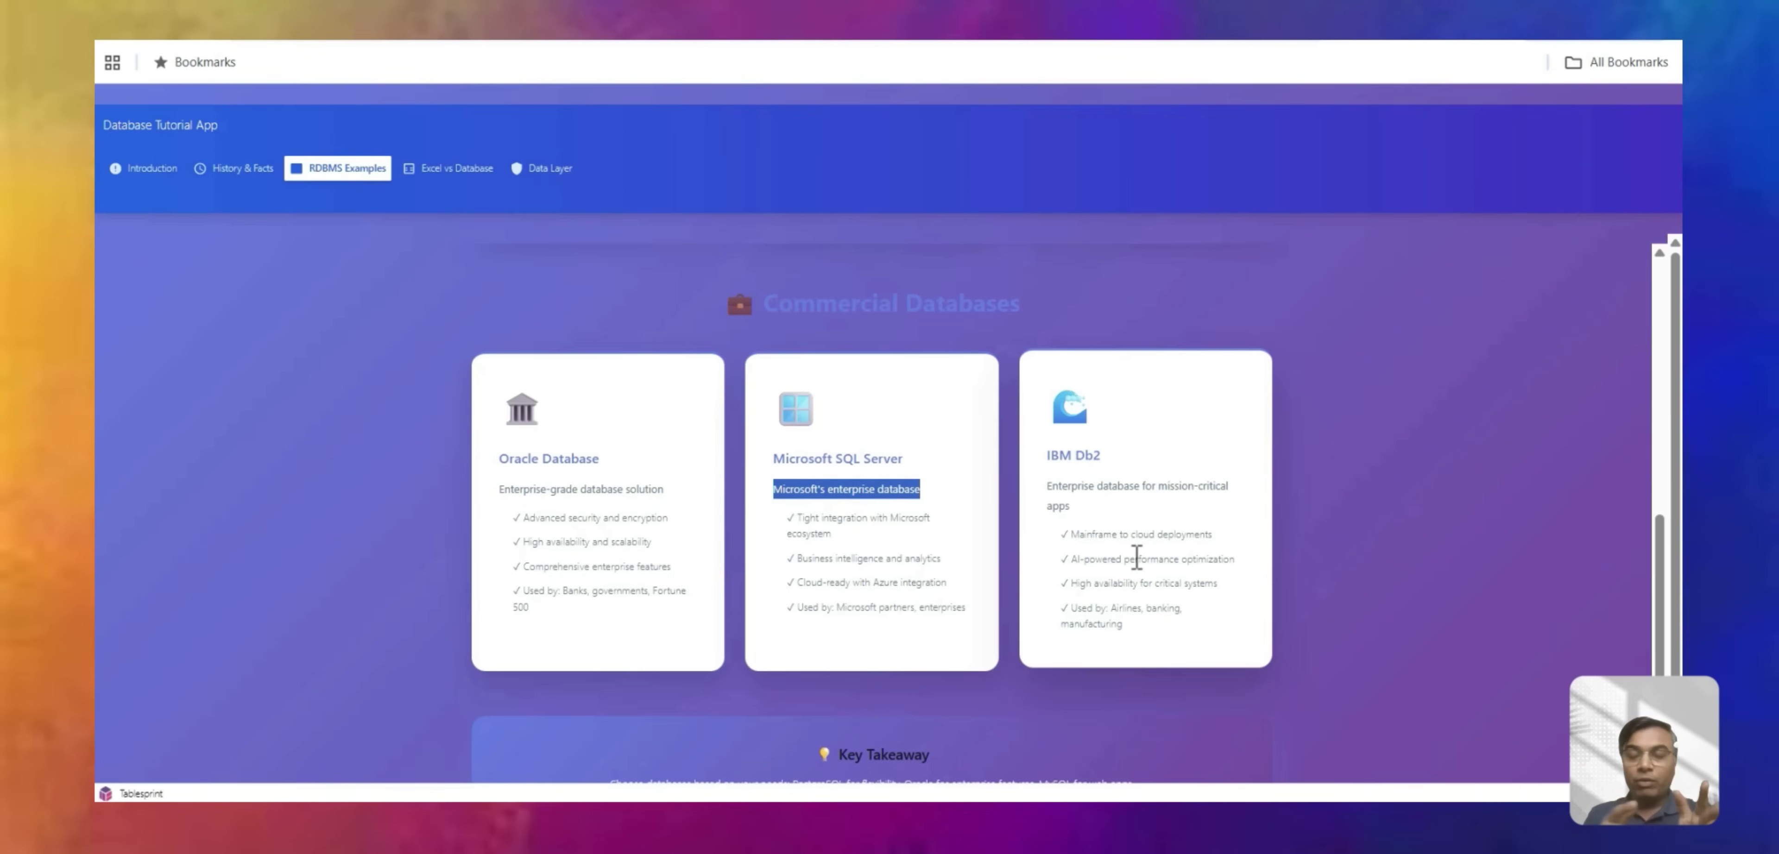
scroll(830, 579, down, 2)
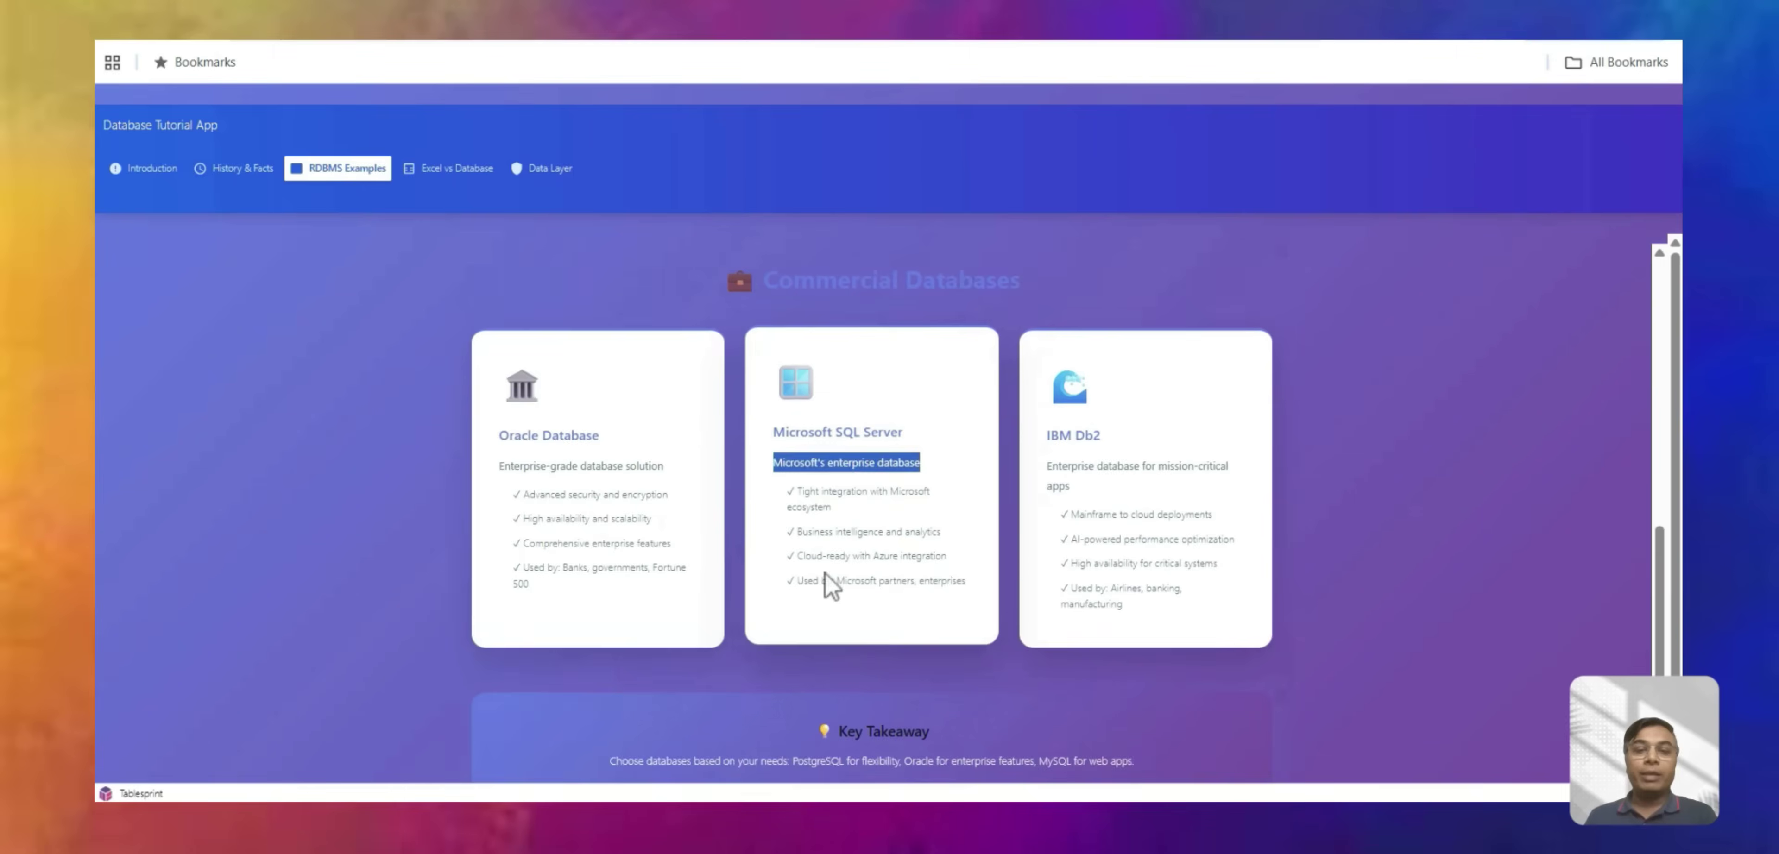
click(926, 453)
Open Excel vs Database and highlight the Data Volume Capacity and Multi-user Access rows.
click(456, 168)
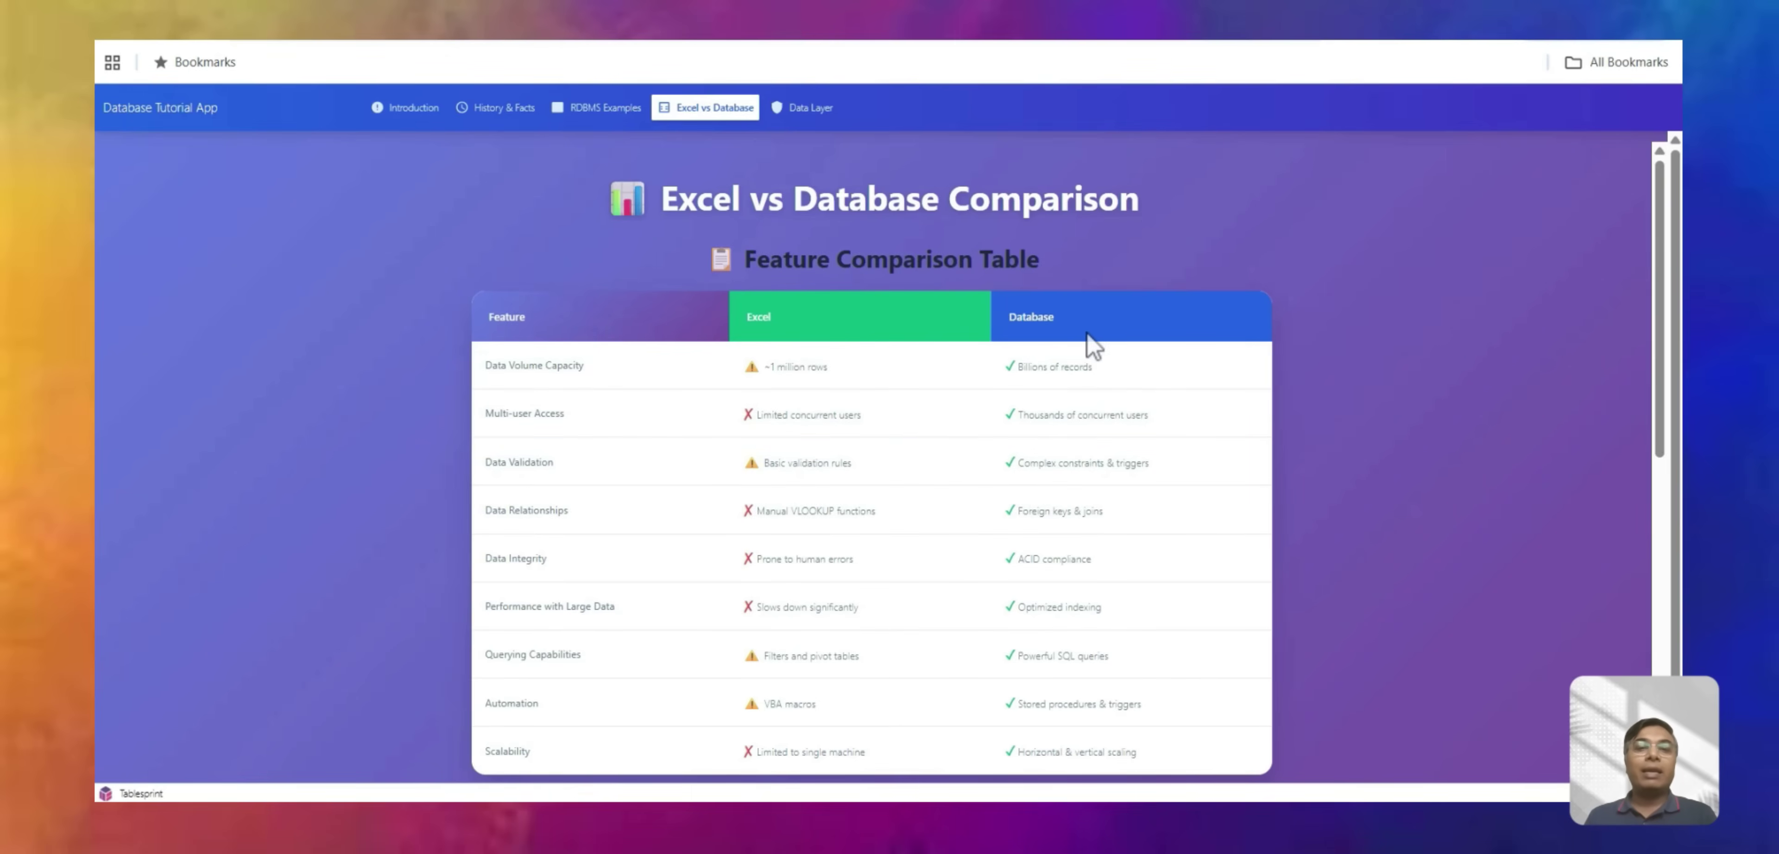
drag(597, 369, 491, 380)
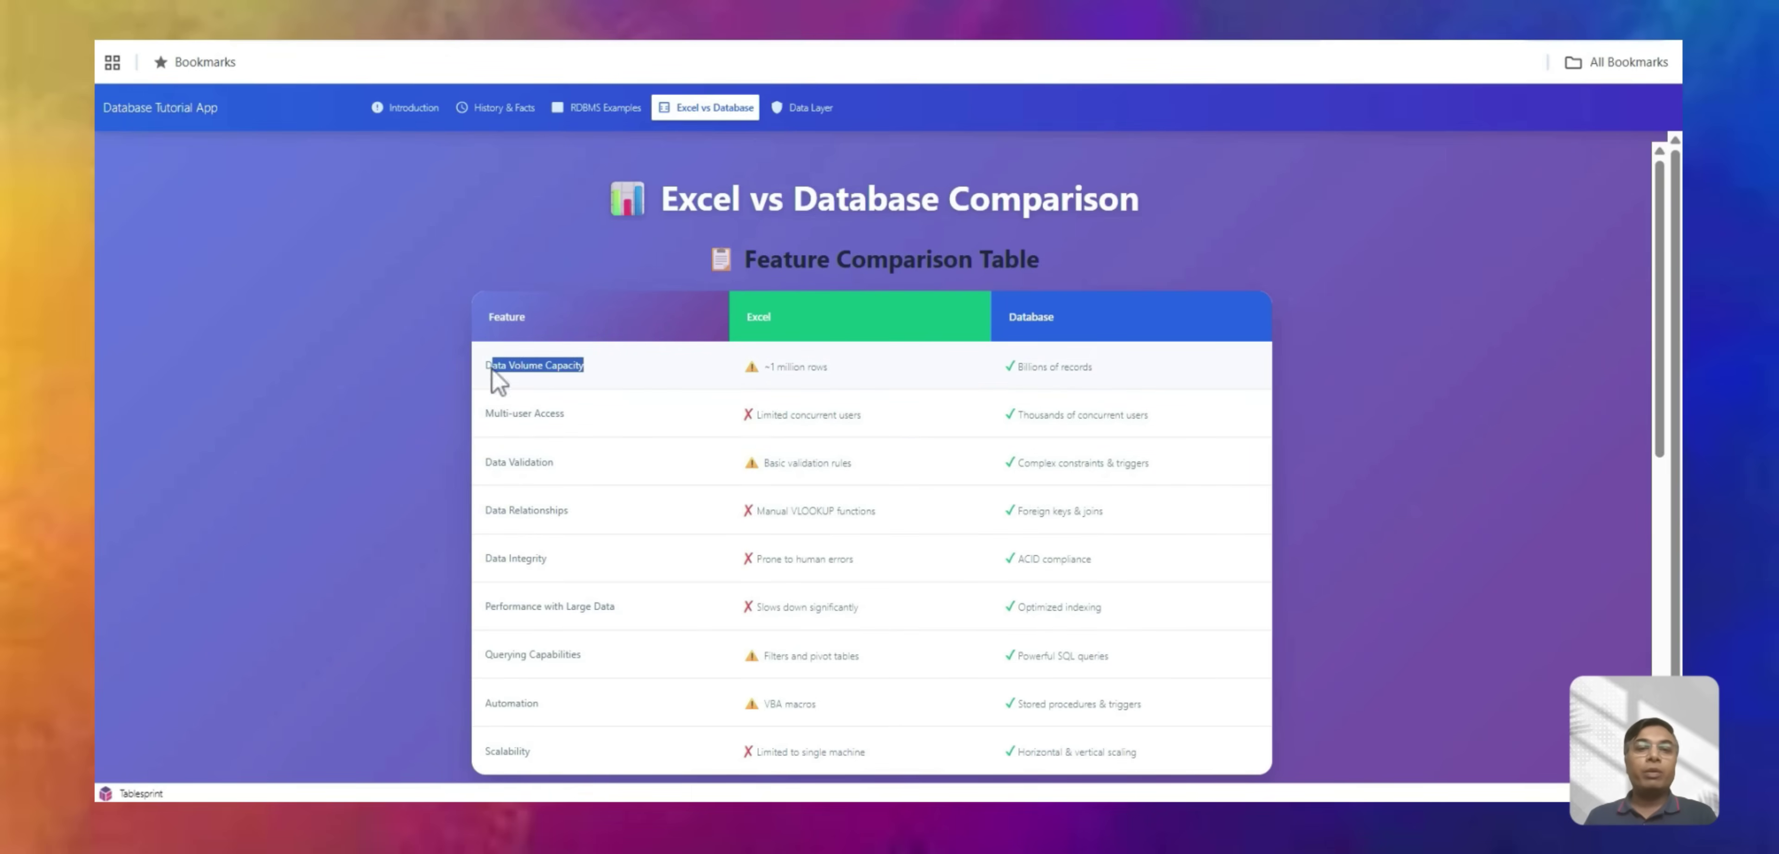
click(882, 384)
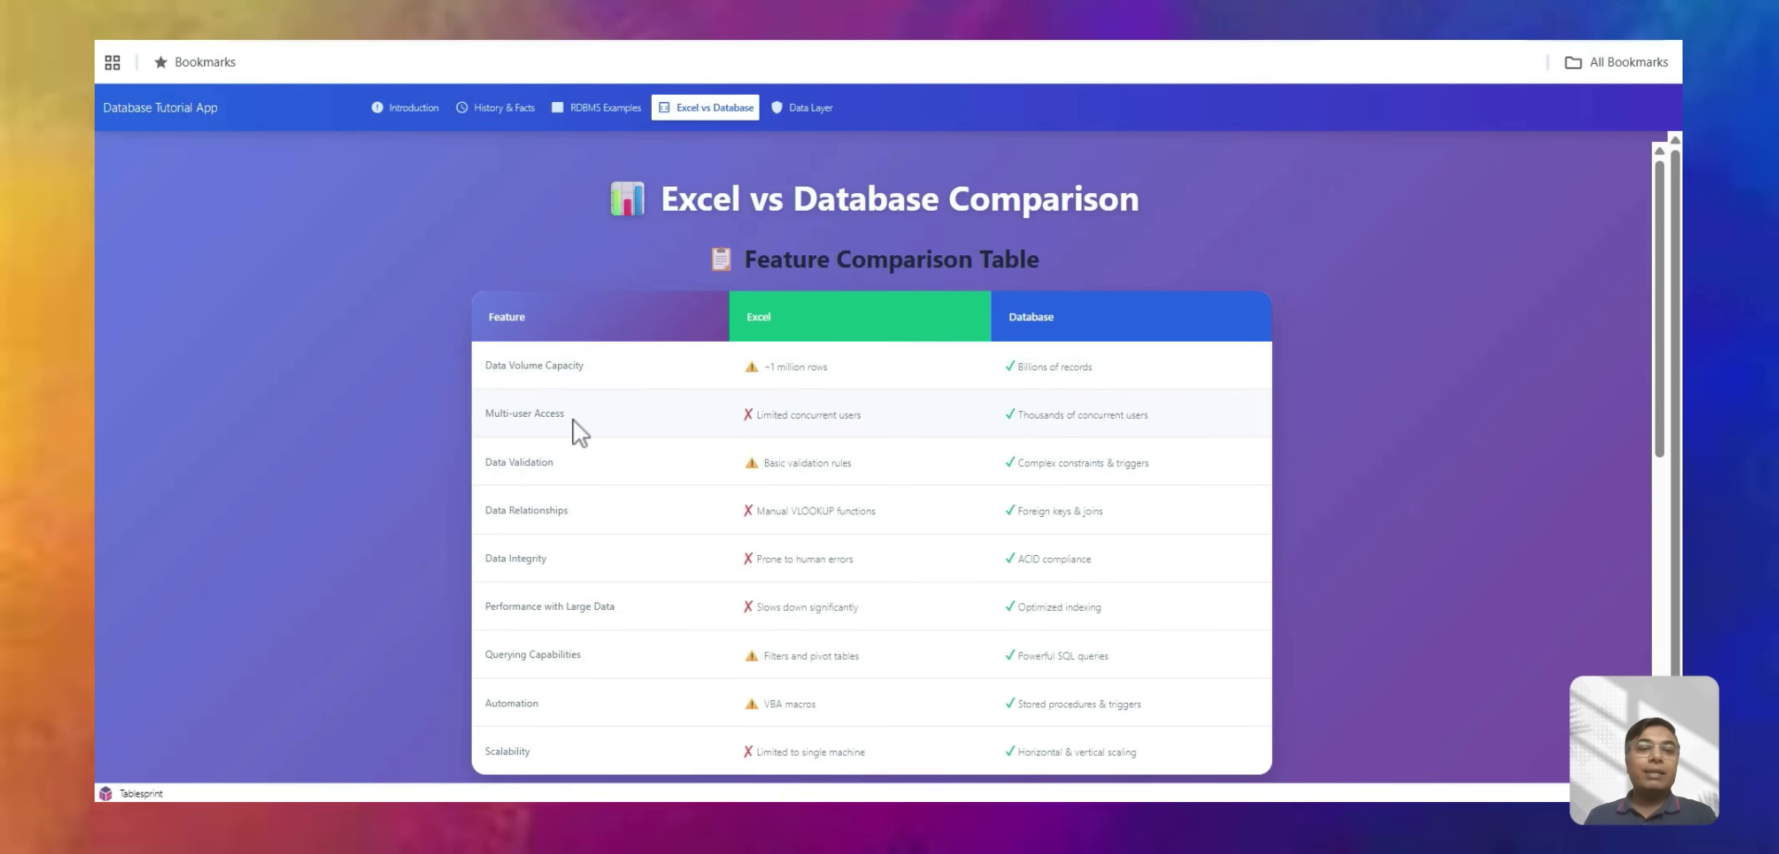
drag(572, 421, 500, 414)
drag(863, 416, 765, 418)
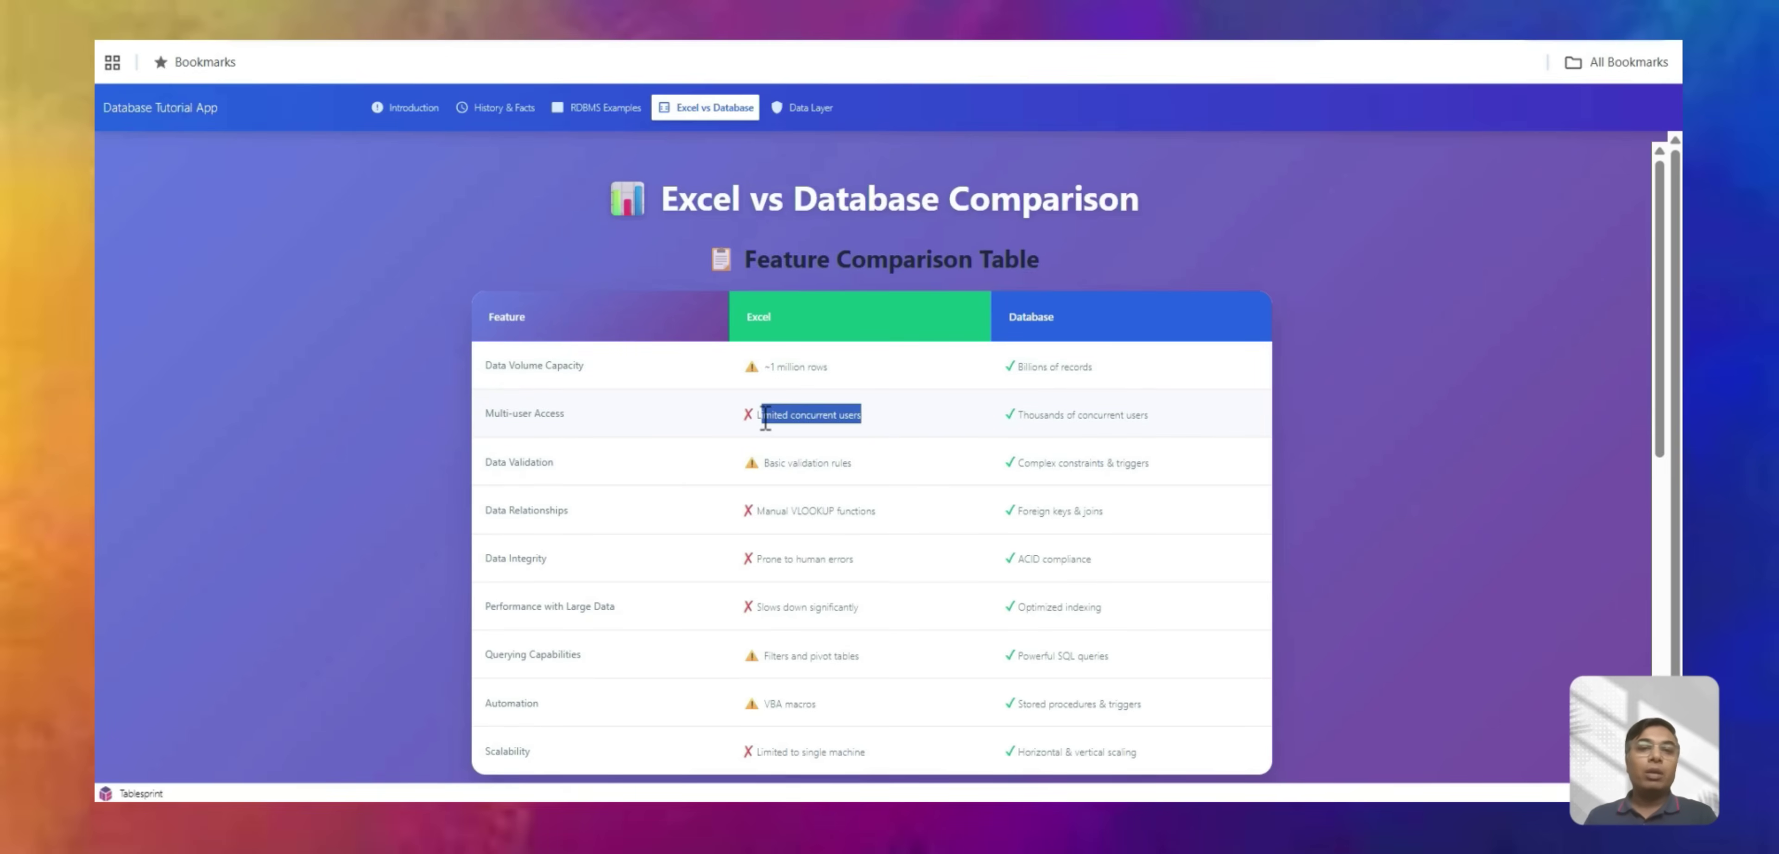
click(1141, 426)
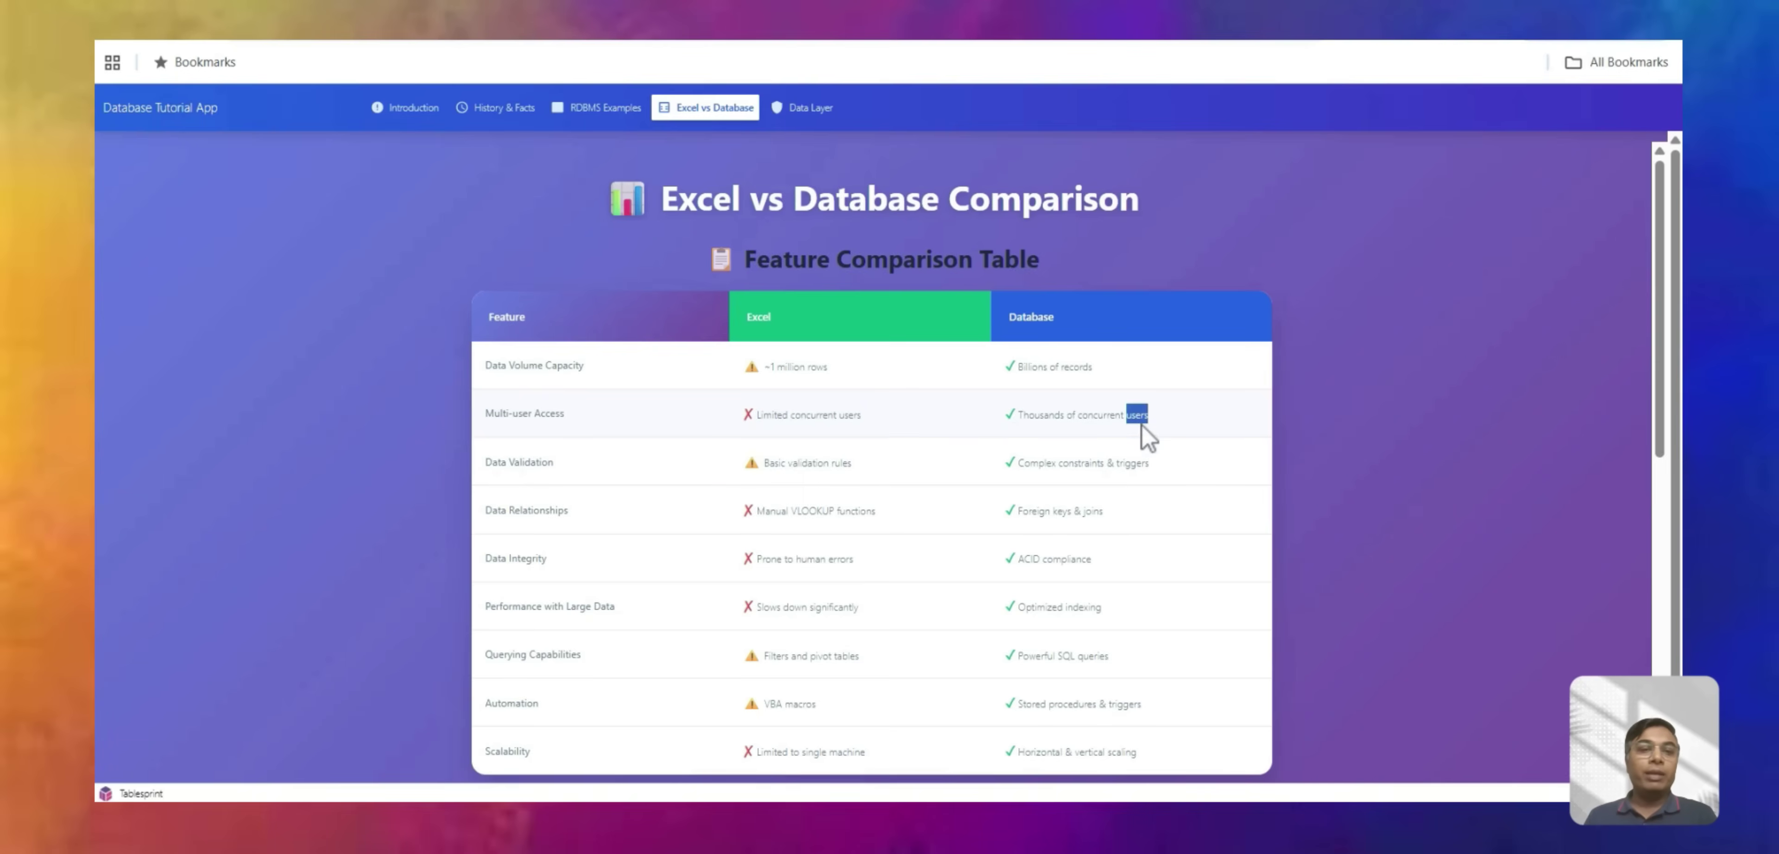
Highlight Excel's Basic validation rules and Prone to human errors entries in the table.
drag(853, 462, 604, 528)
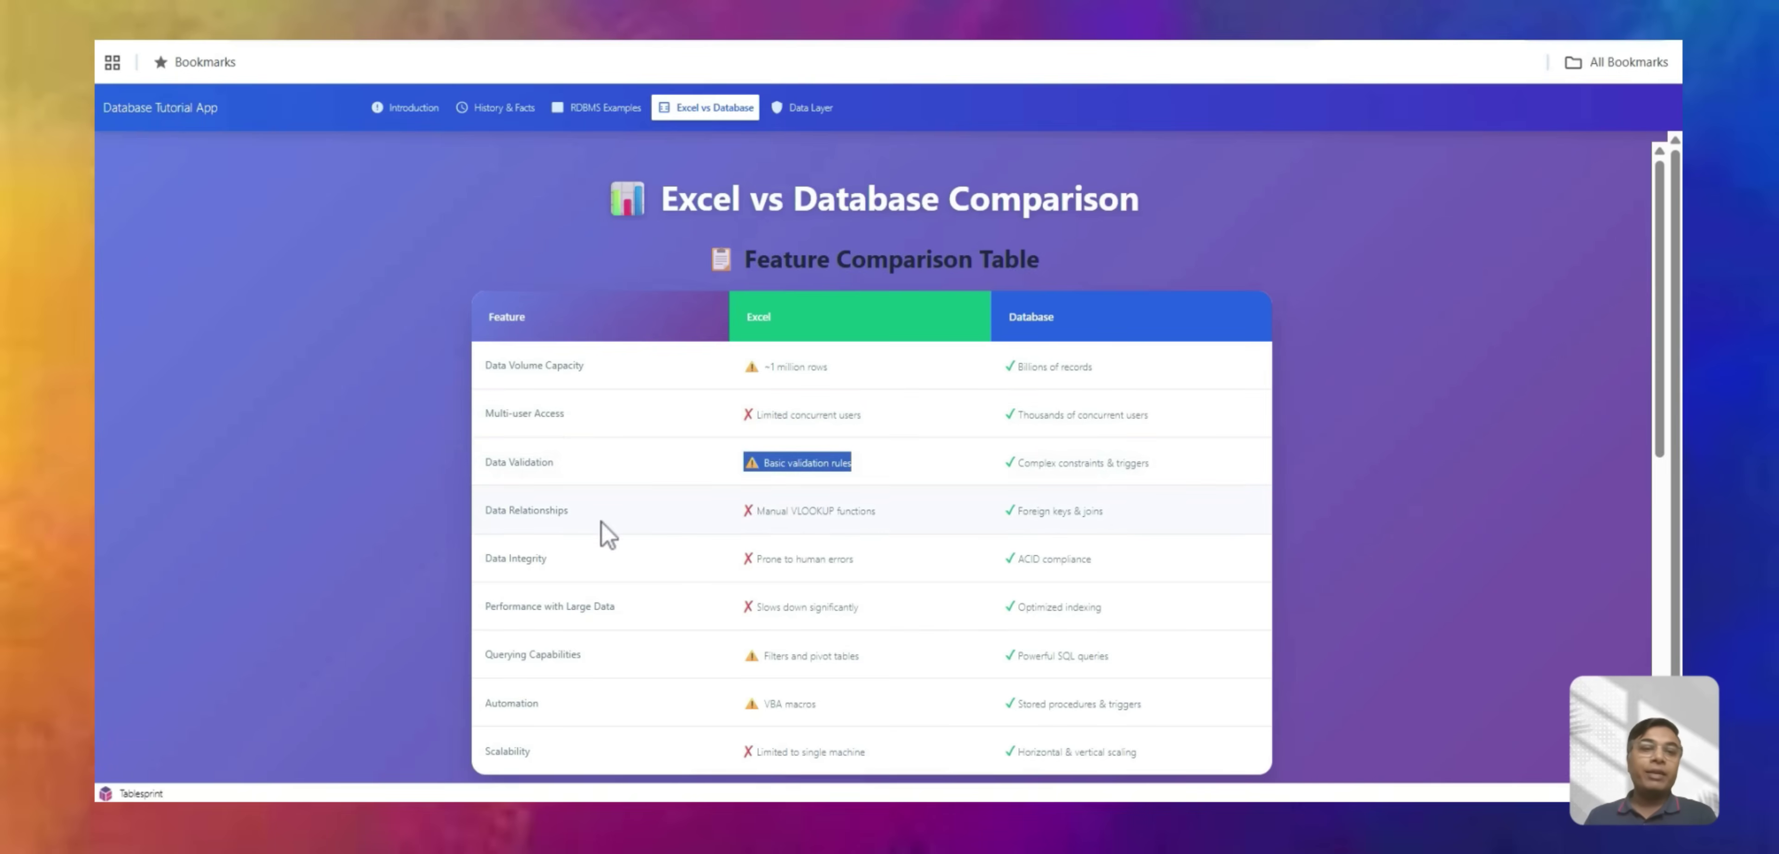
click(901, 539)
drag(876, 511, 776, 565)
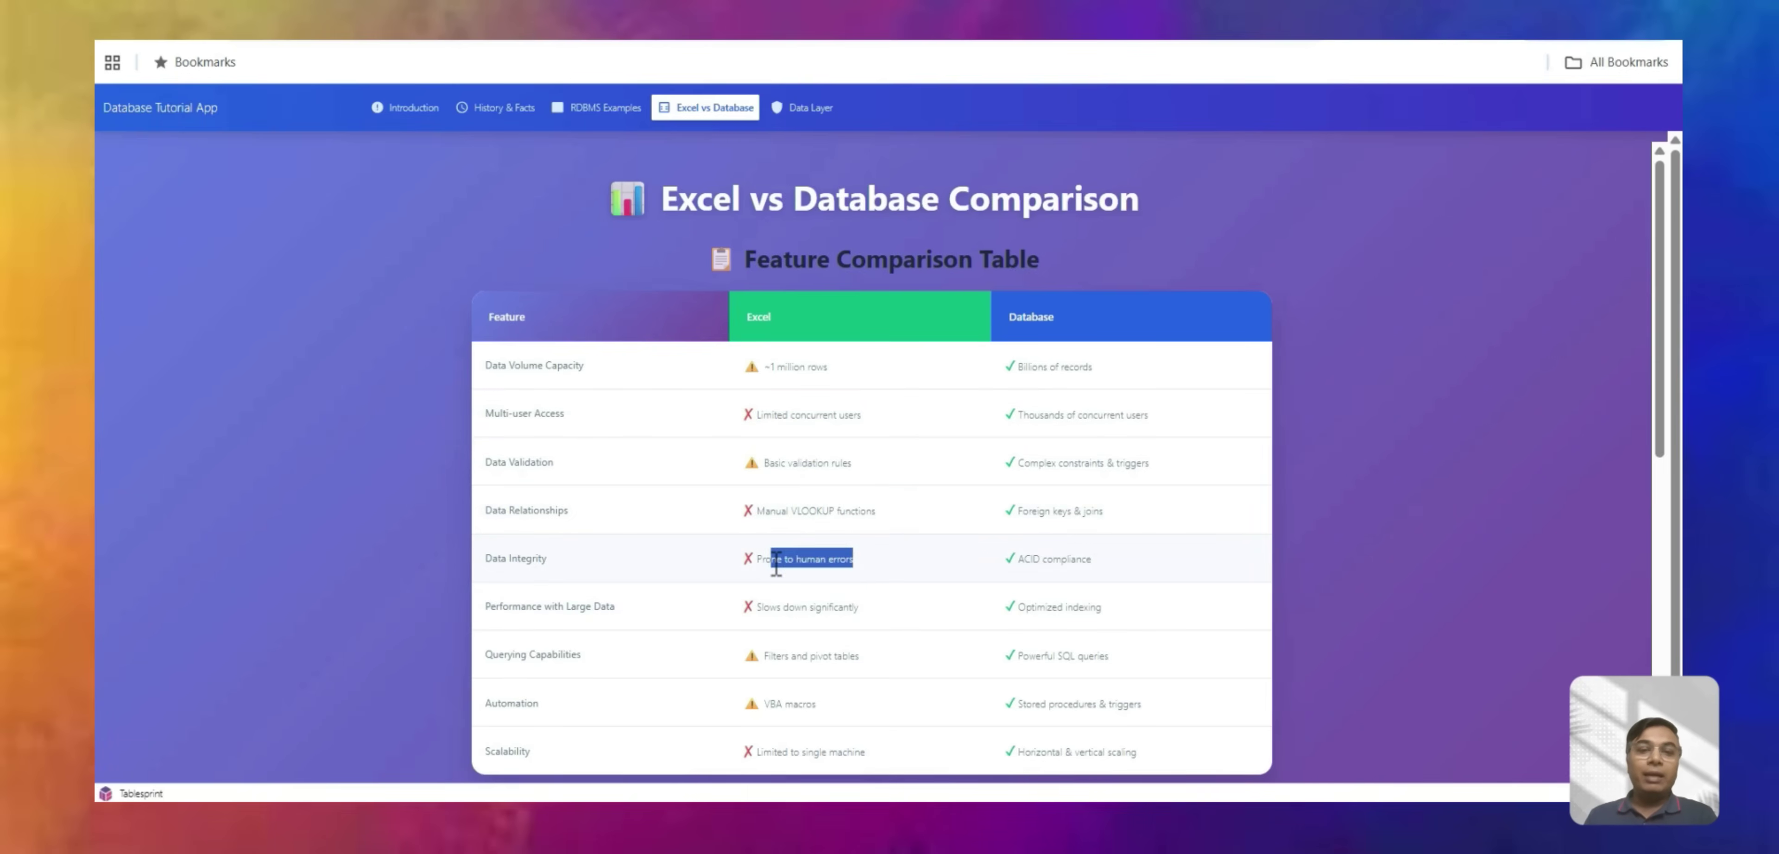
click(854, 572)
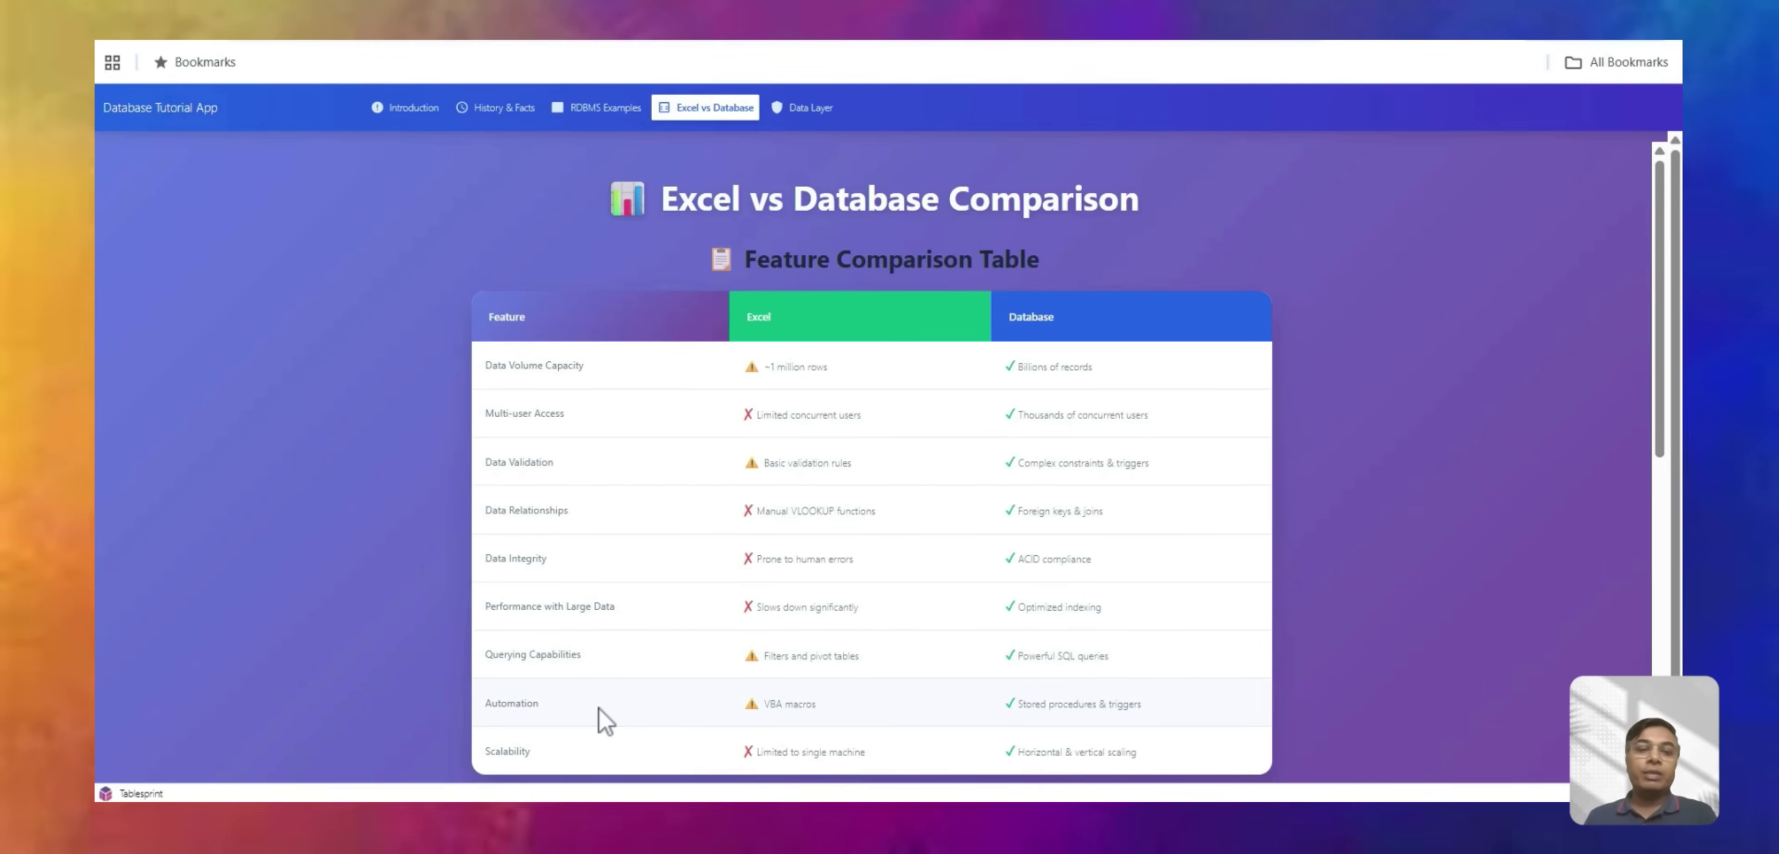
Scroll down past the comparison table to the when-to-use cards.
scroll(715, 632, down, 2)
scroll(675, 602, down, 5)
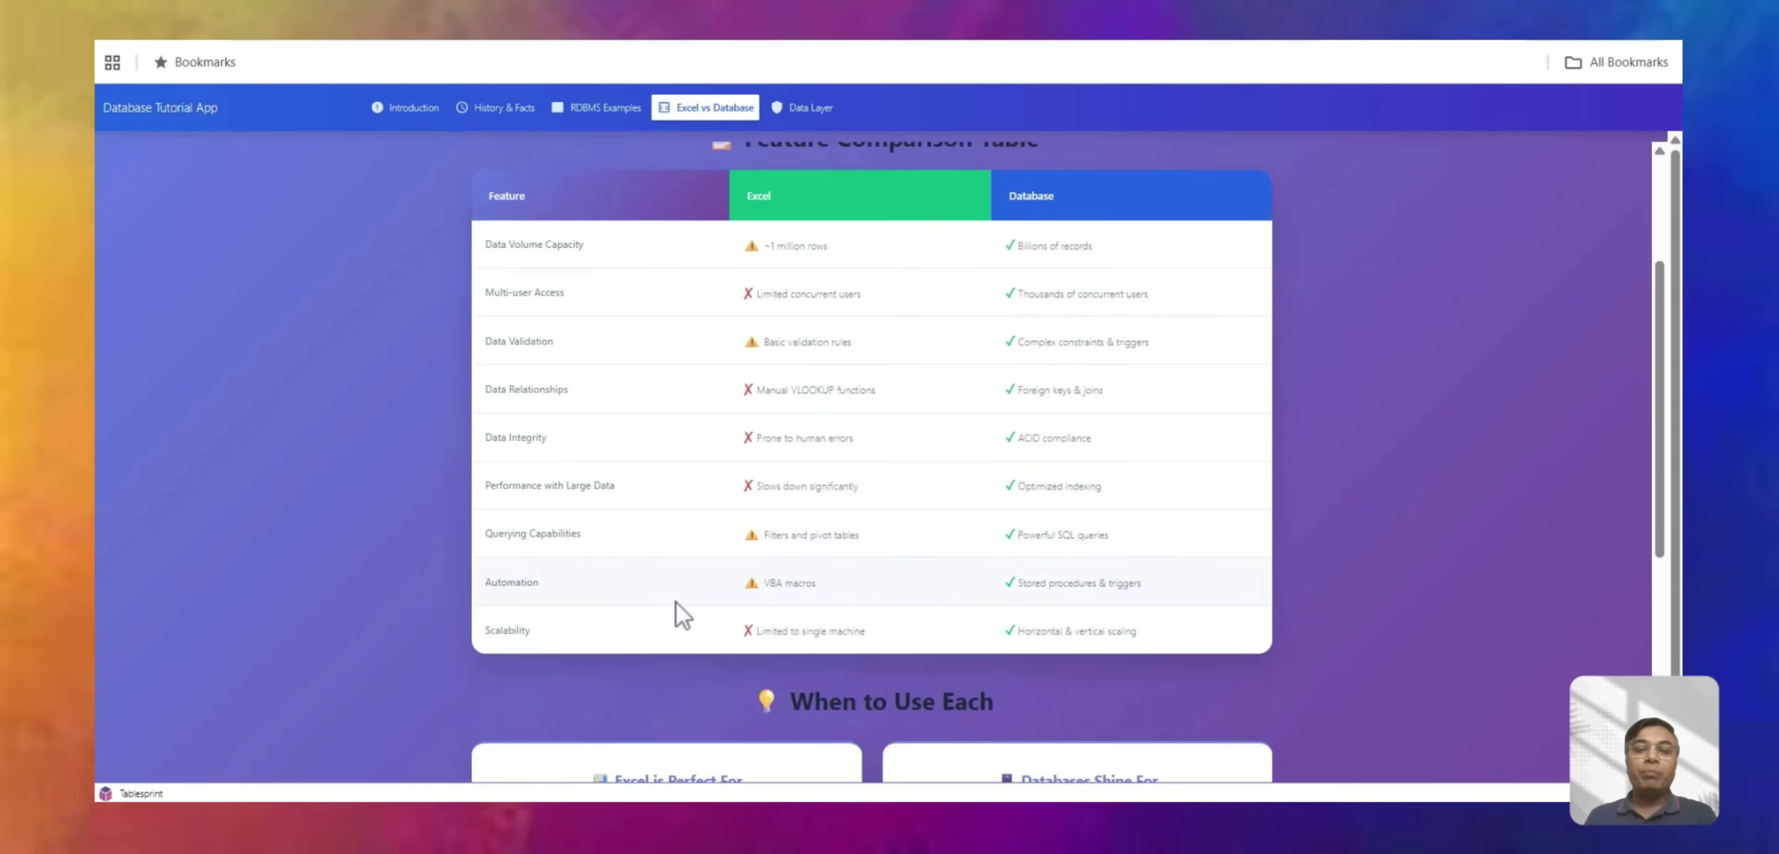
scroll(730, 519, up, 3)
scroll(736, 519, down, 3)
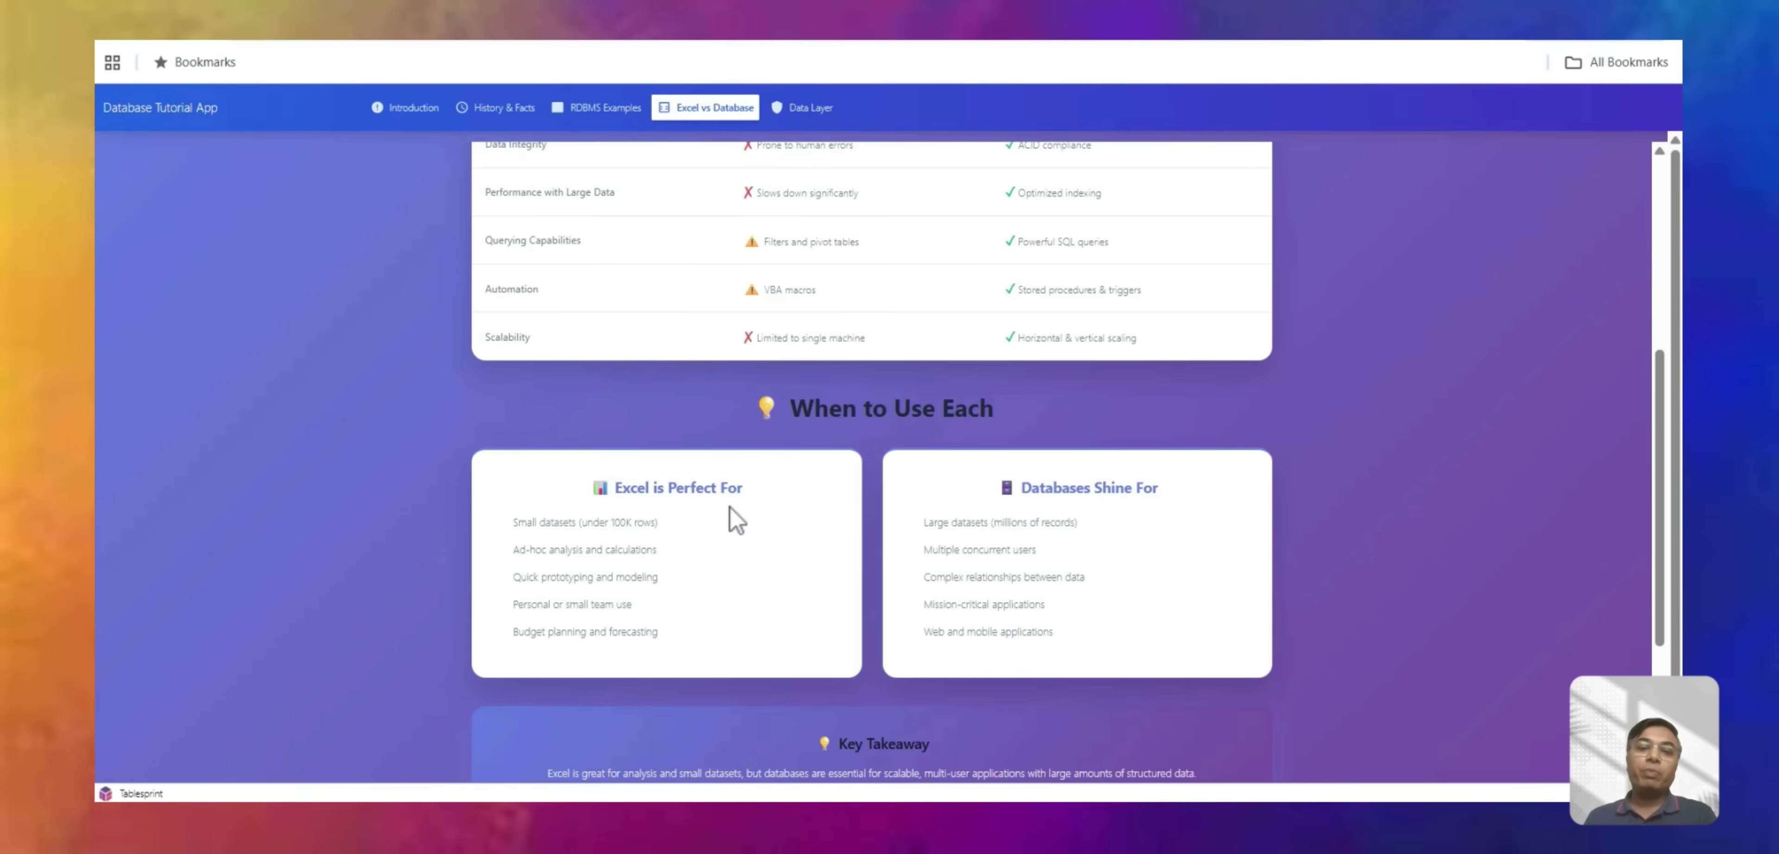
scroll(750, 542, down, 2)
Highlight (Presentation) in the first architecture layer, then scroll to Traditional vs TableSprint.
scroll(699, 385, up, 6)
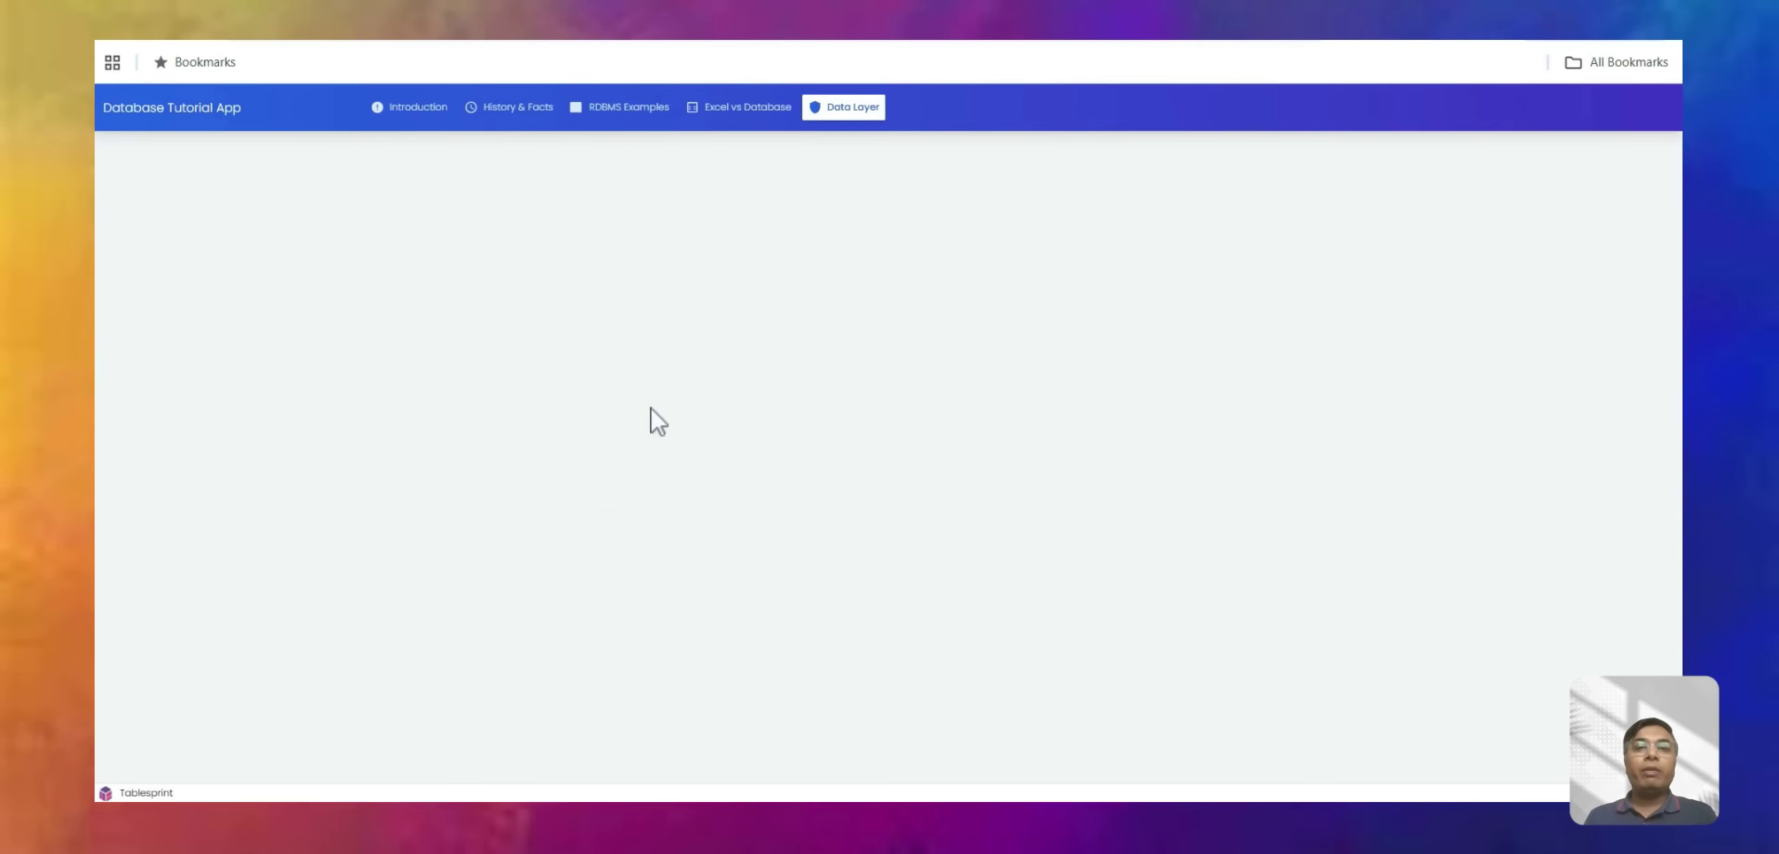
scroll(742, 625, down, 5)
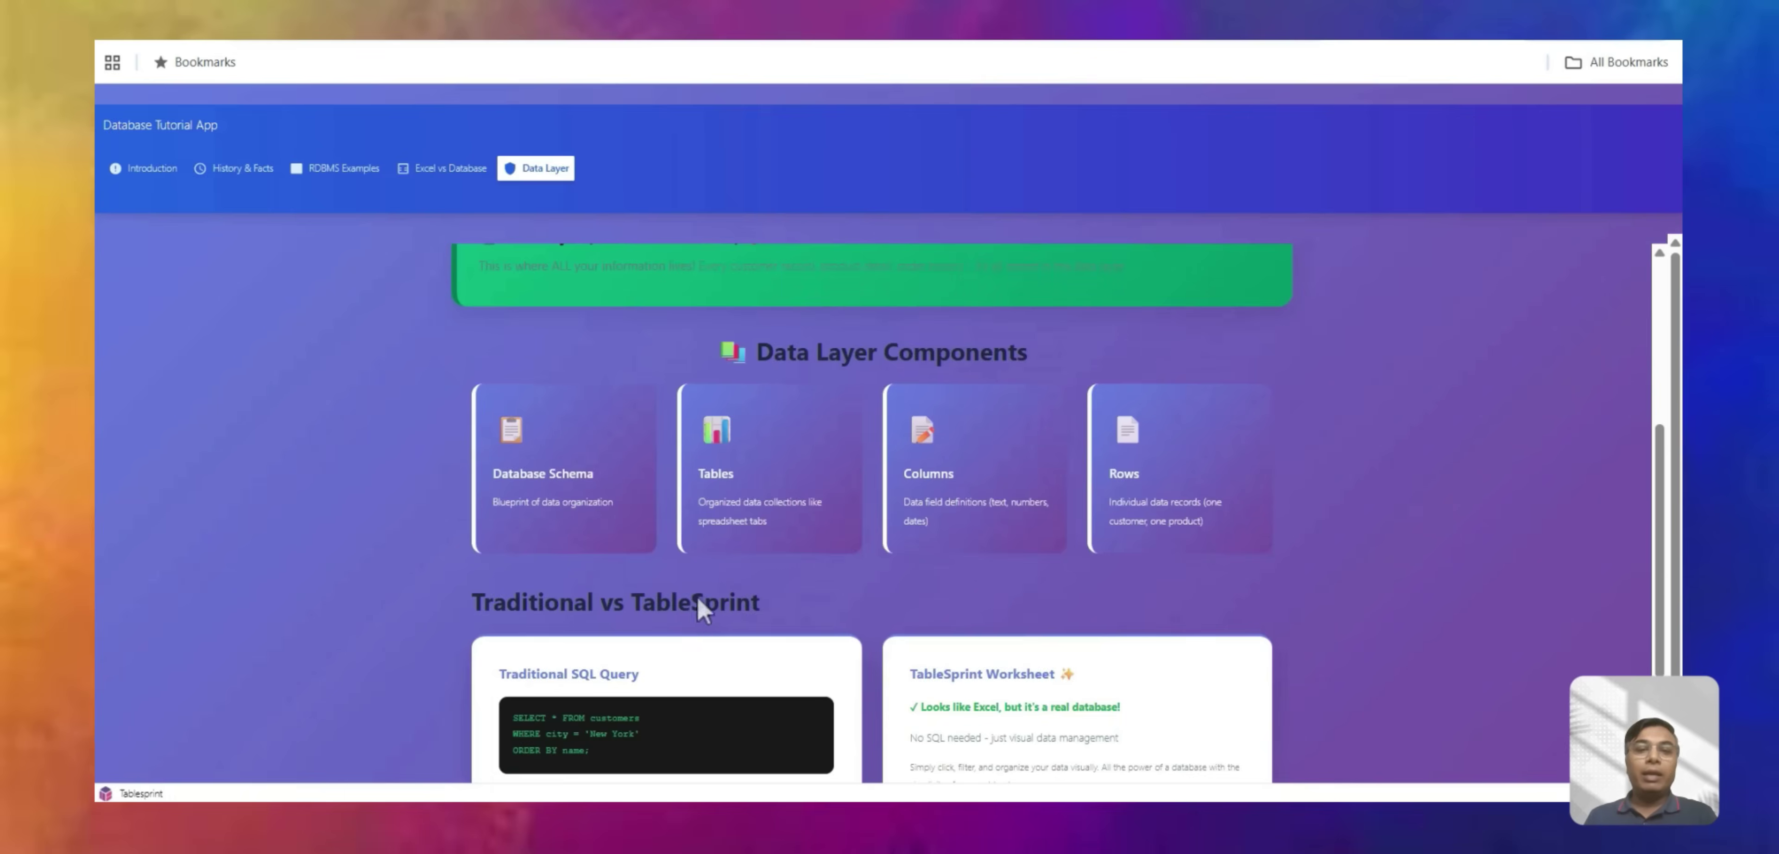
scroll(699, 605, up, 4)
scroll(779, 481, up, 2)
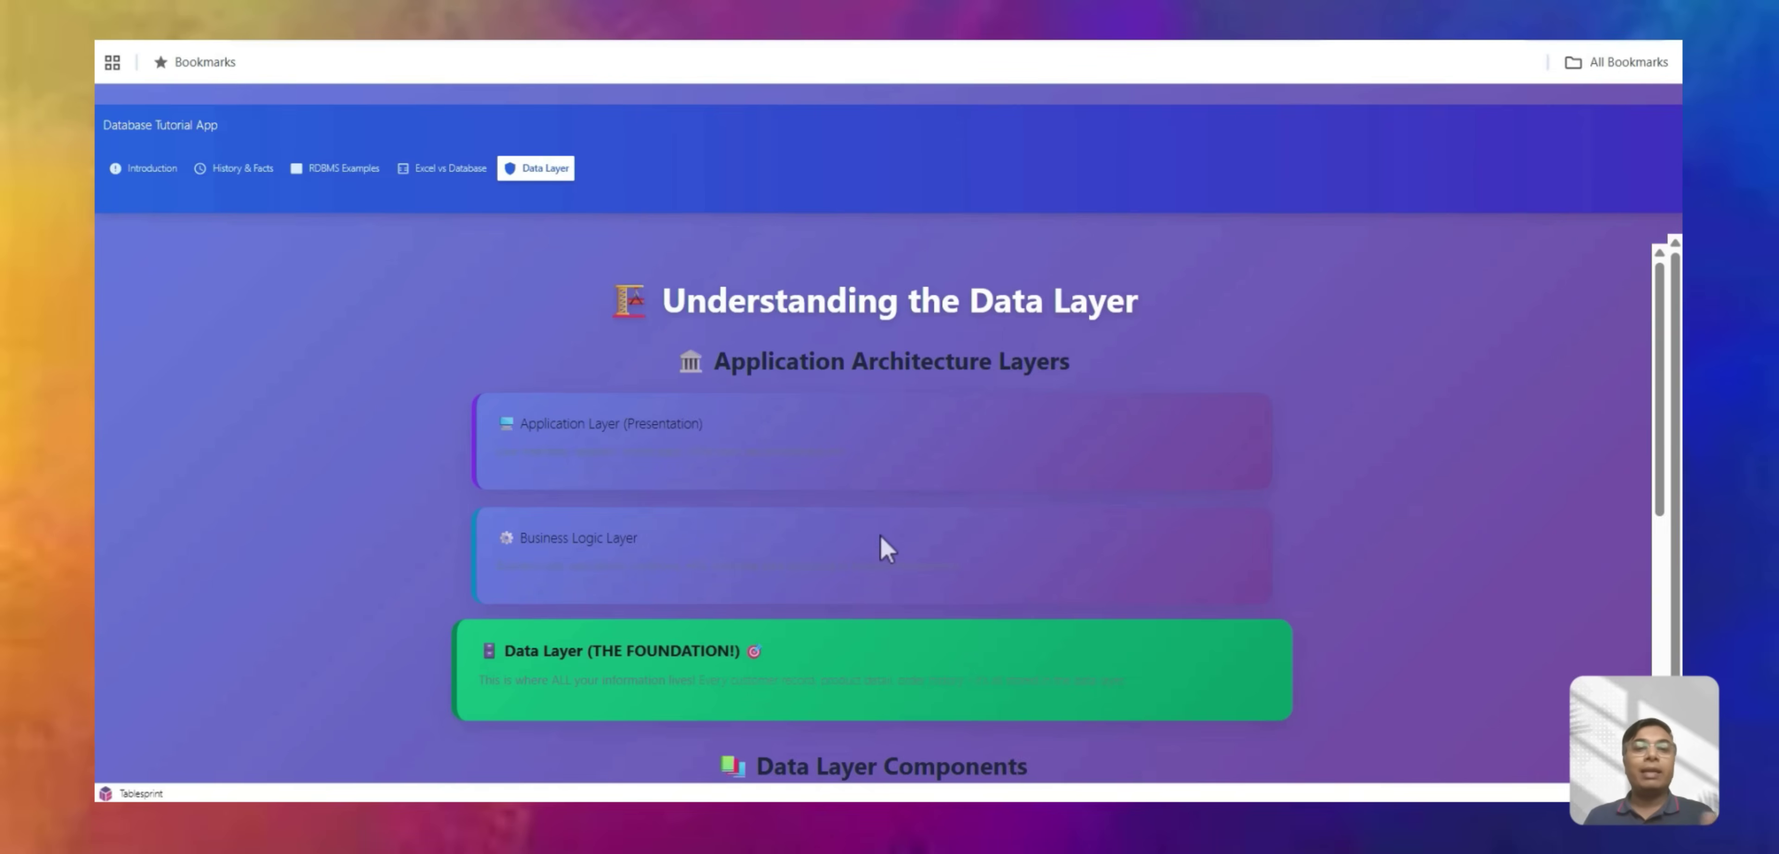
drag(622, 427, 853, 446)
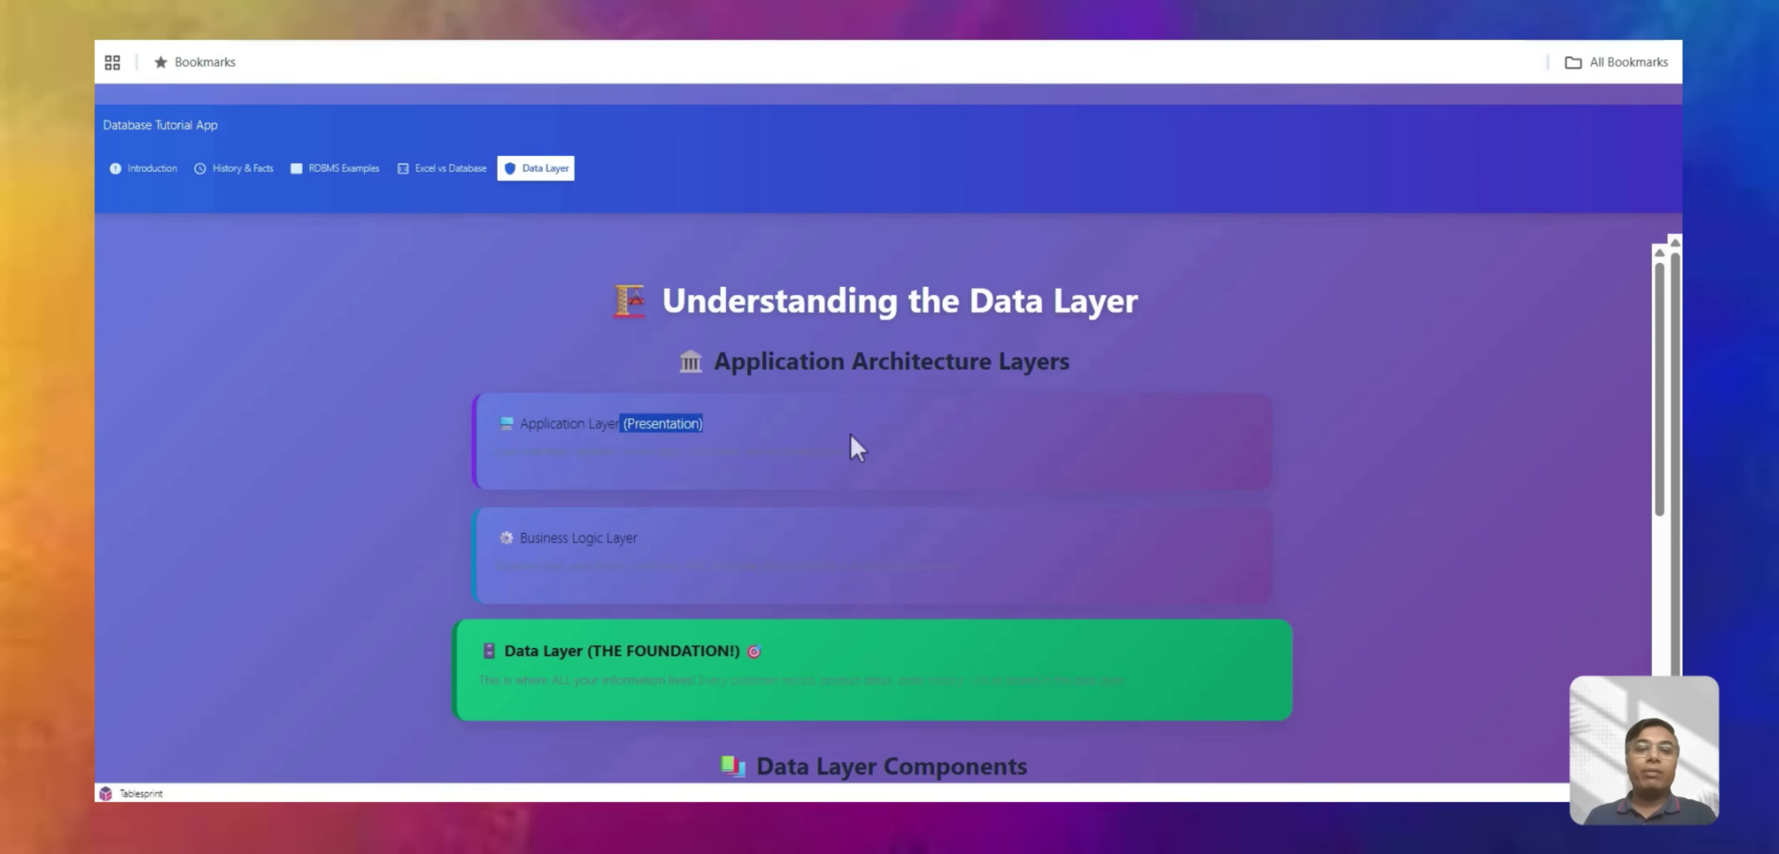
click(850, 532)
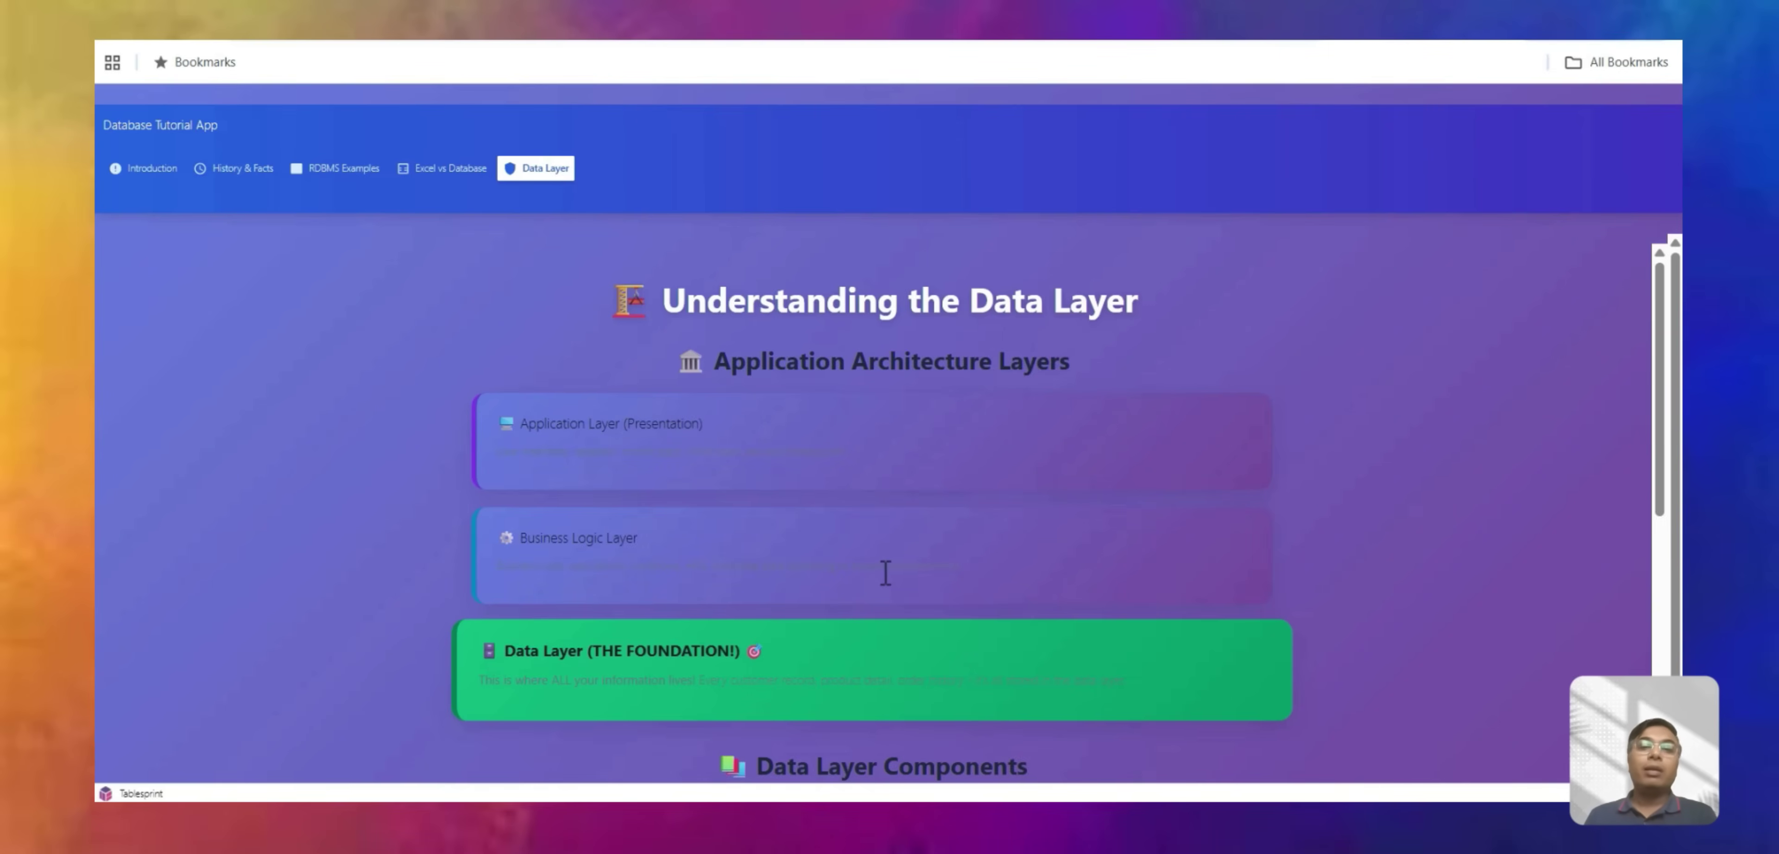
scroll(836, 550, down, 6)
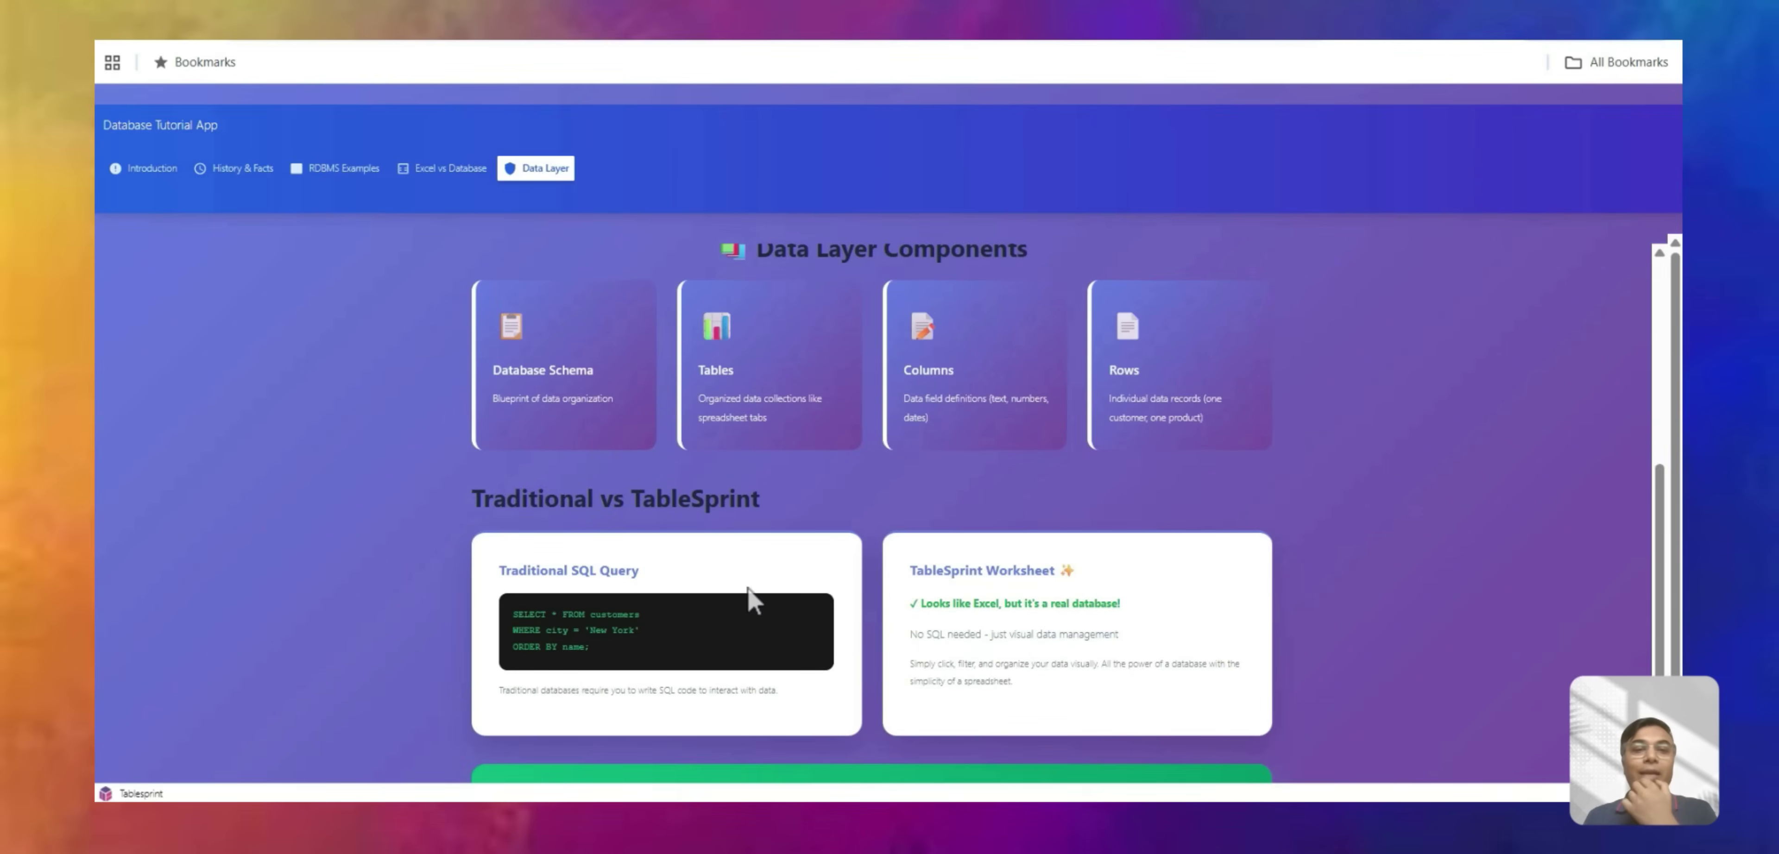
scroll(753, 600, down, 3)
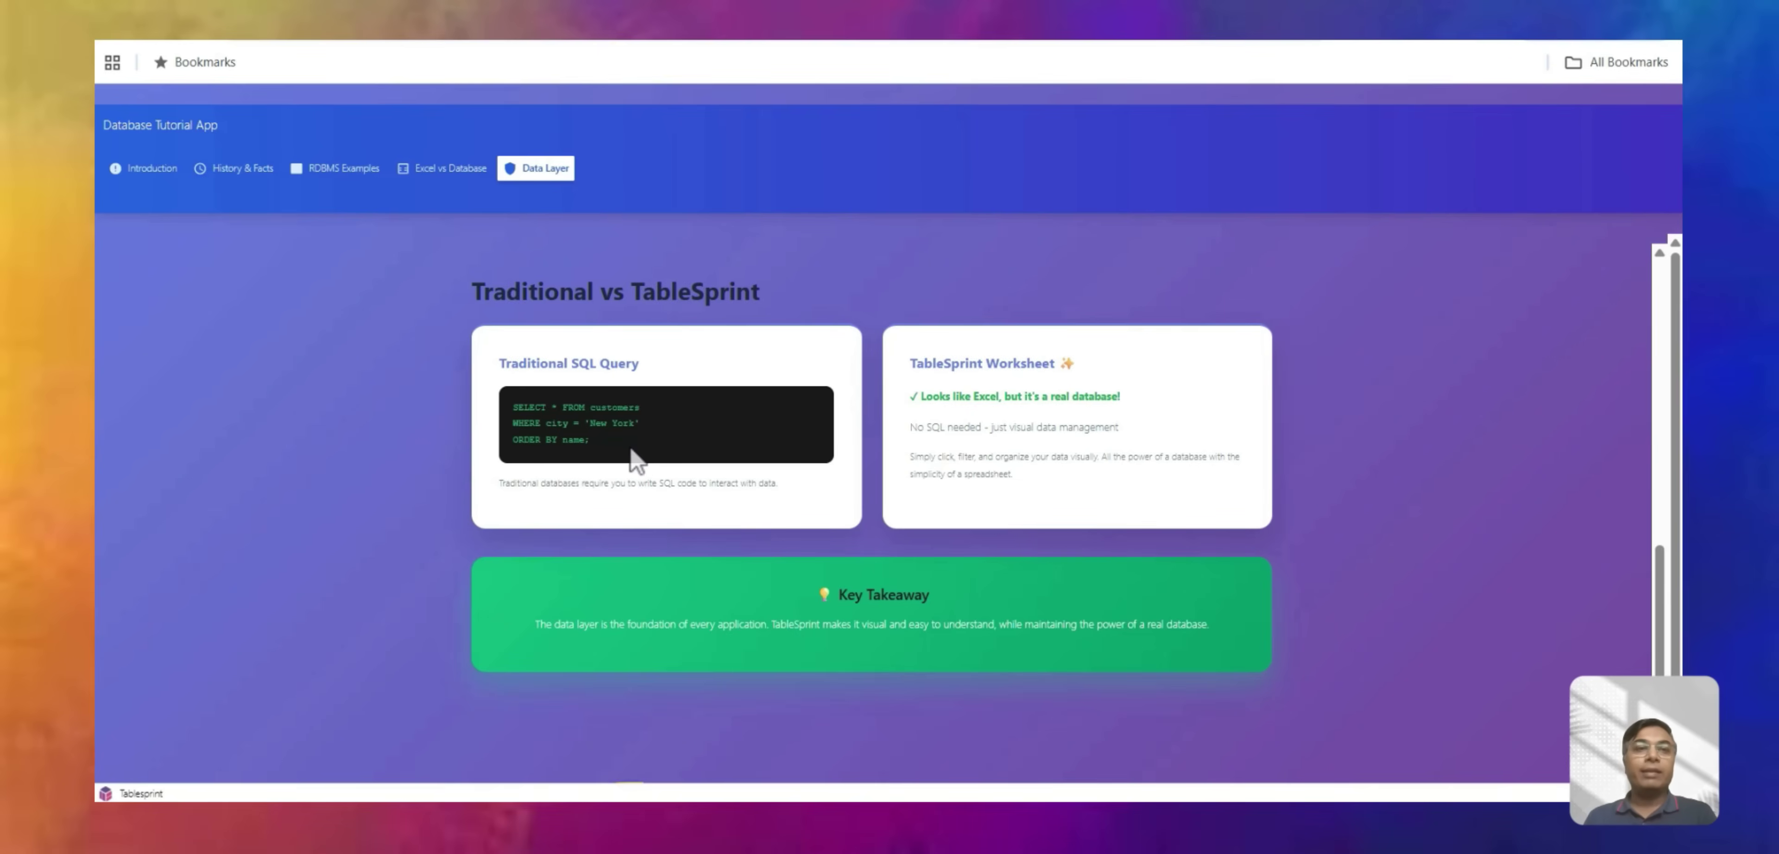
key(alt+Tab)
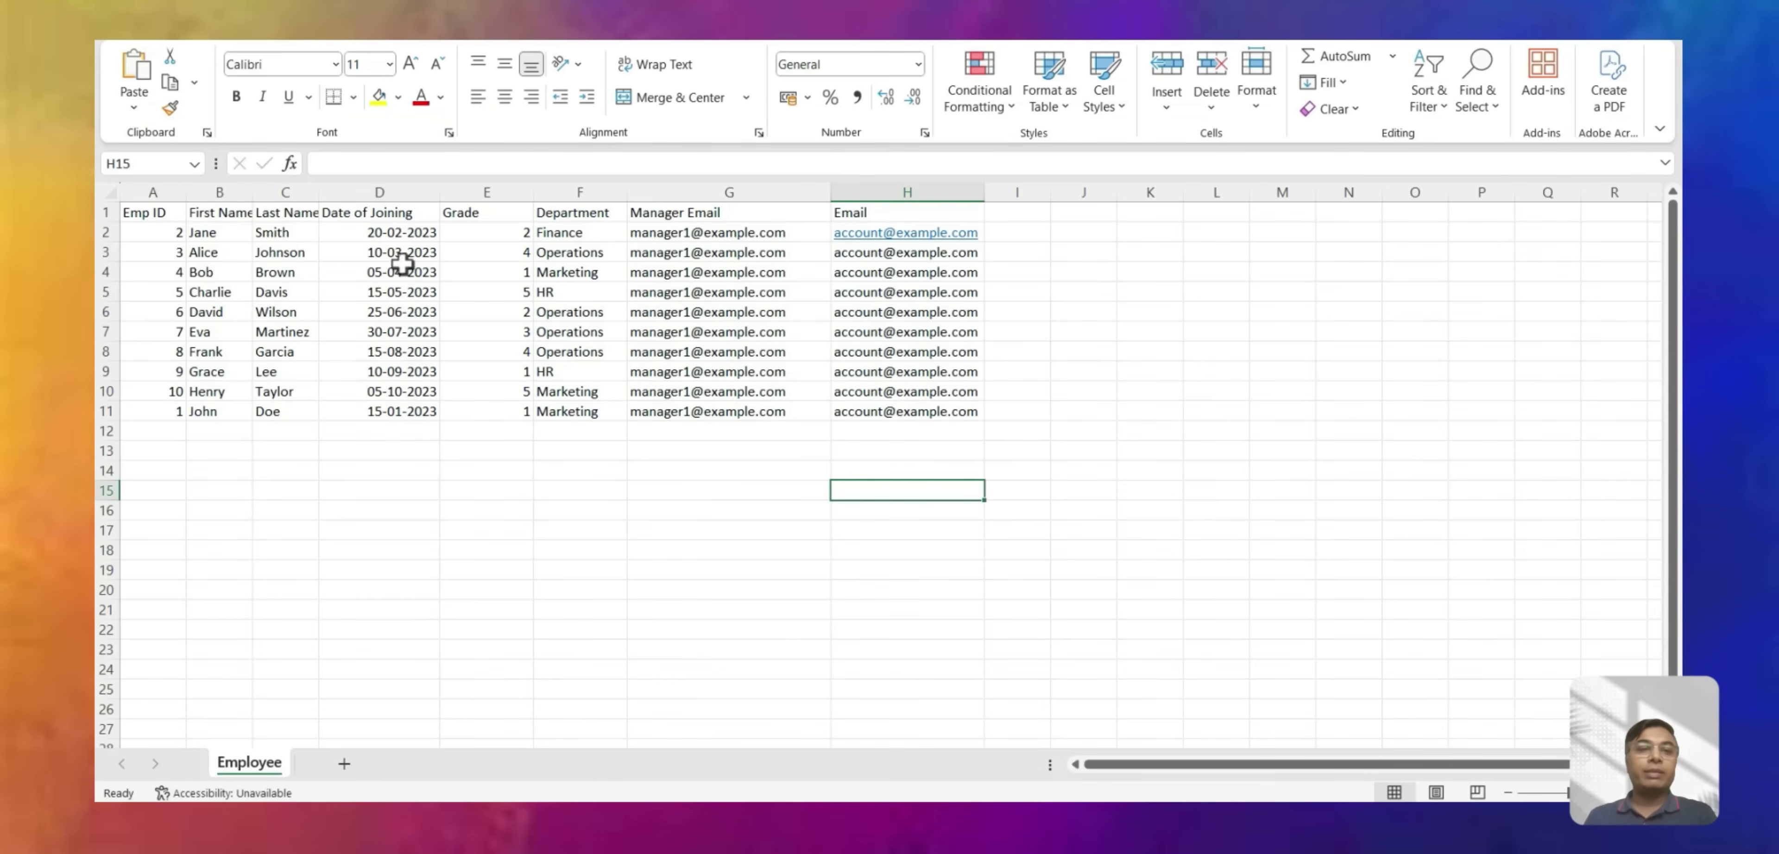
click(397, 270)
click(373, 371)
click(231, 373)
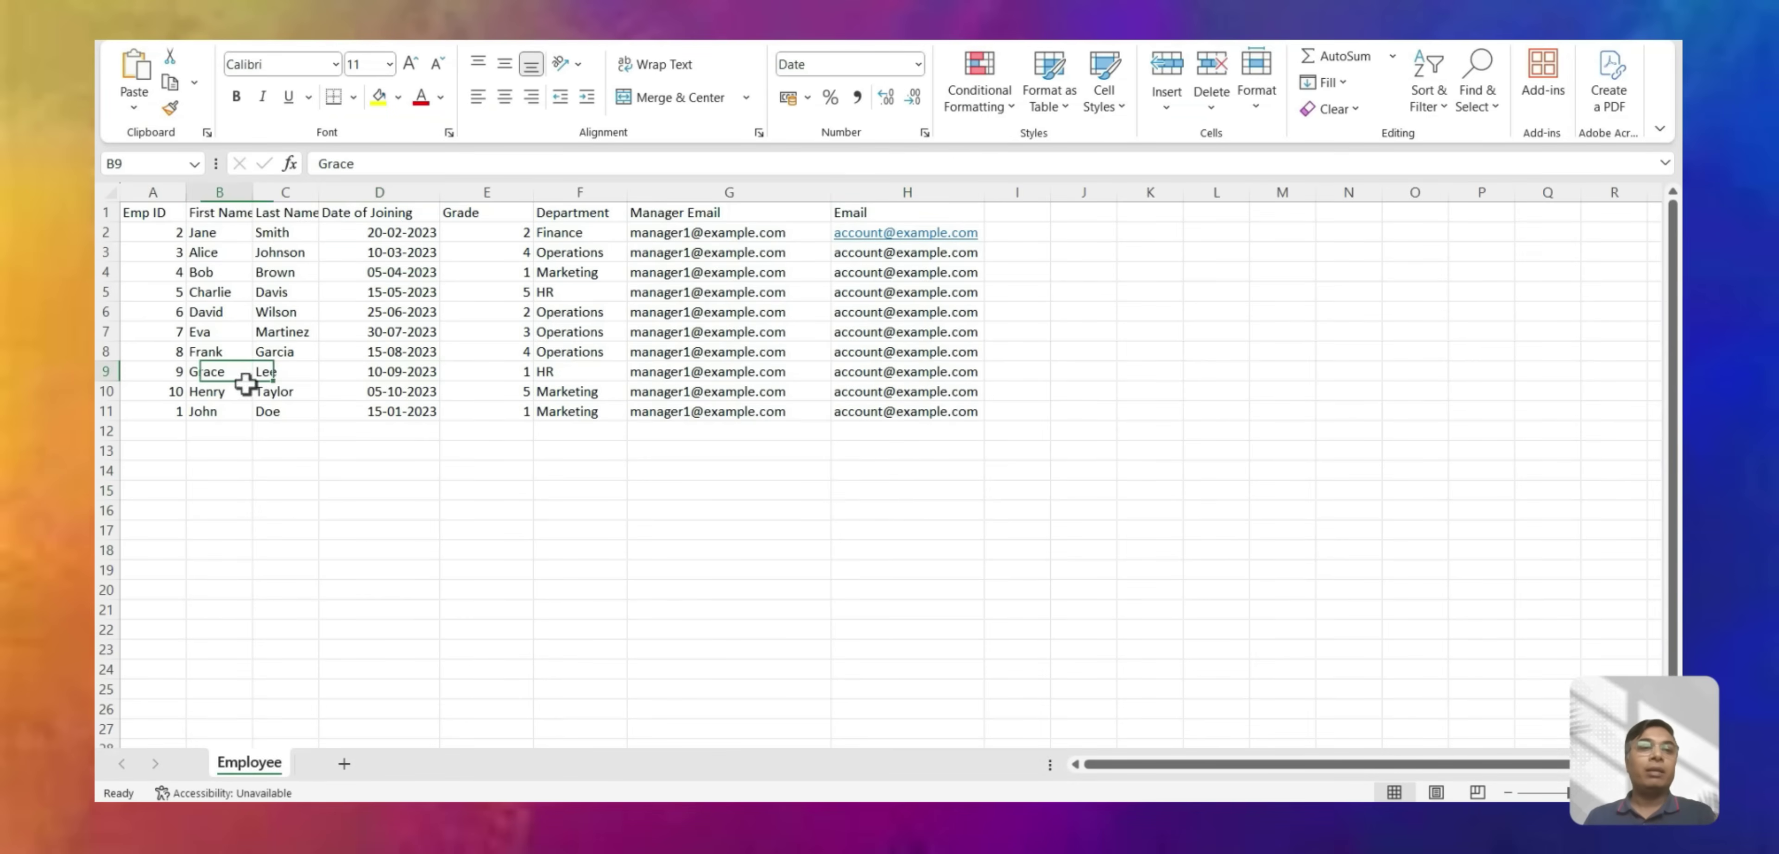
click(380, 373)
click(221, 293)
click(345, 314)
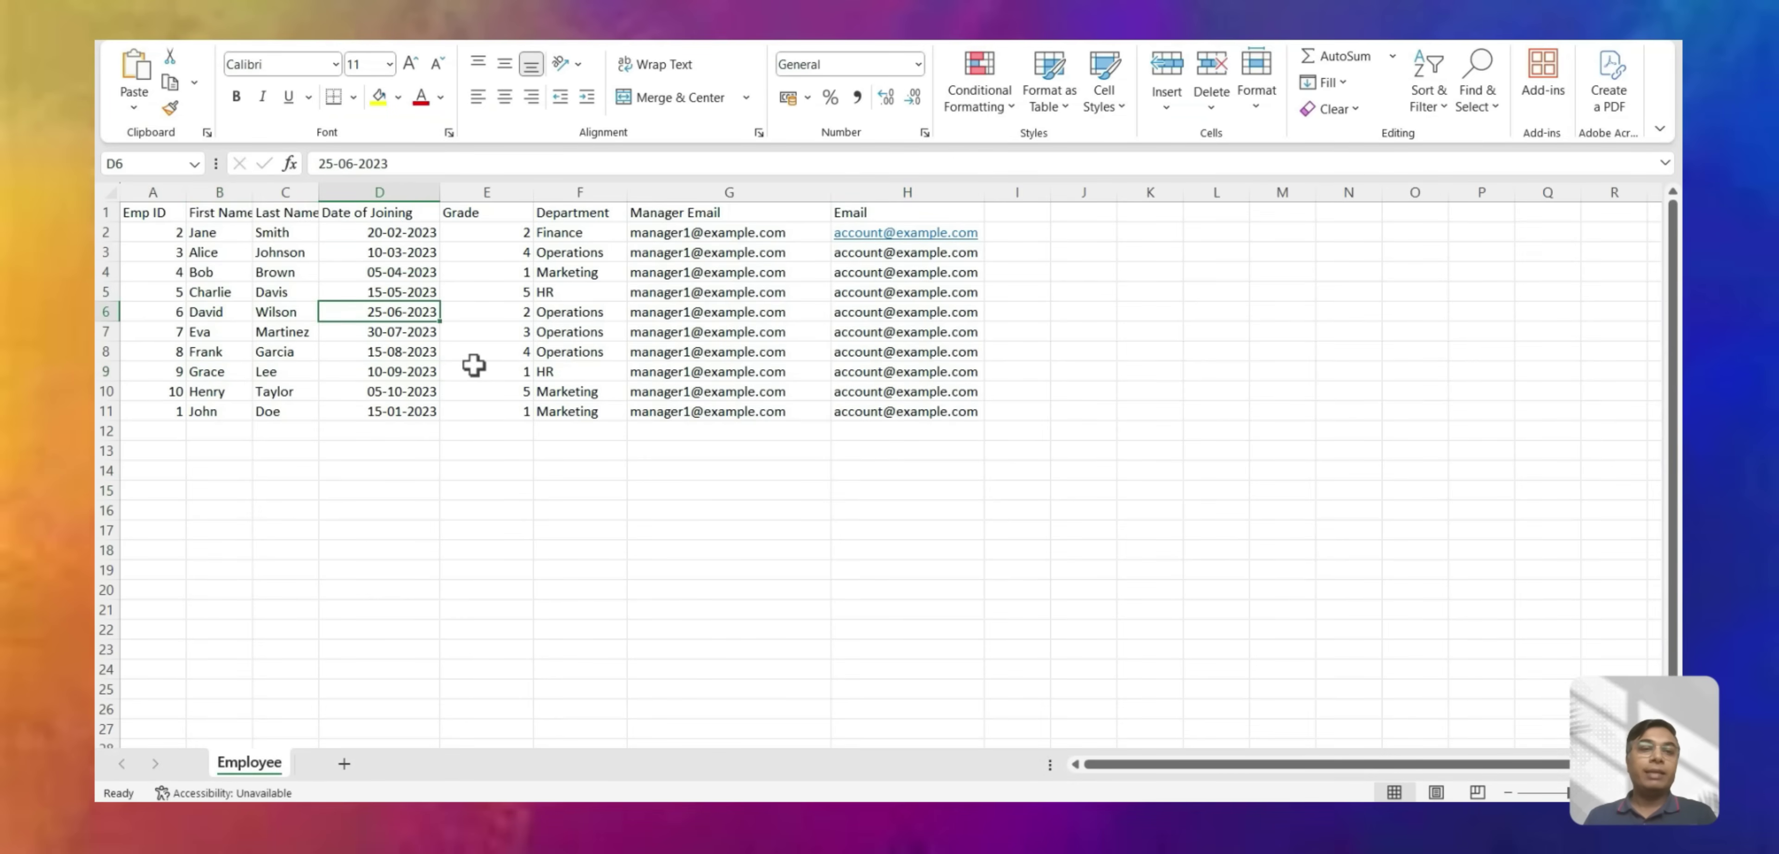
click(483, 371)
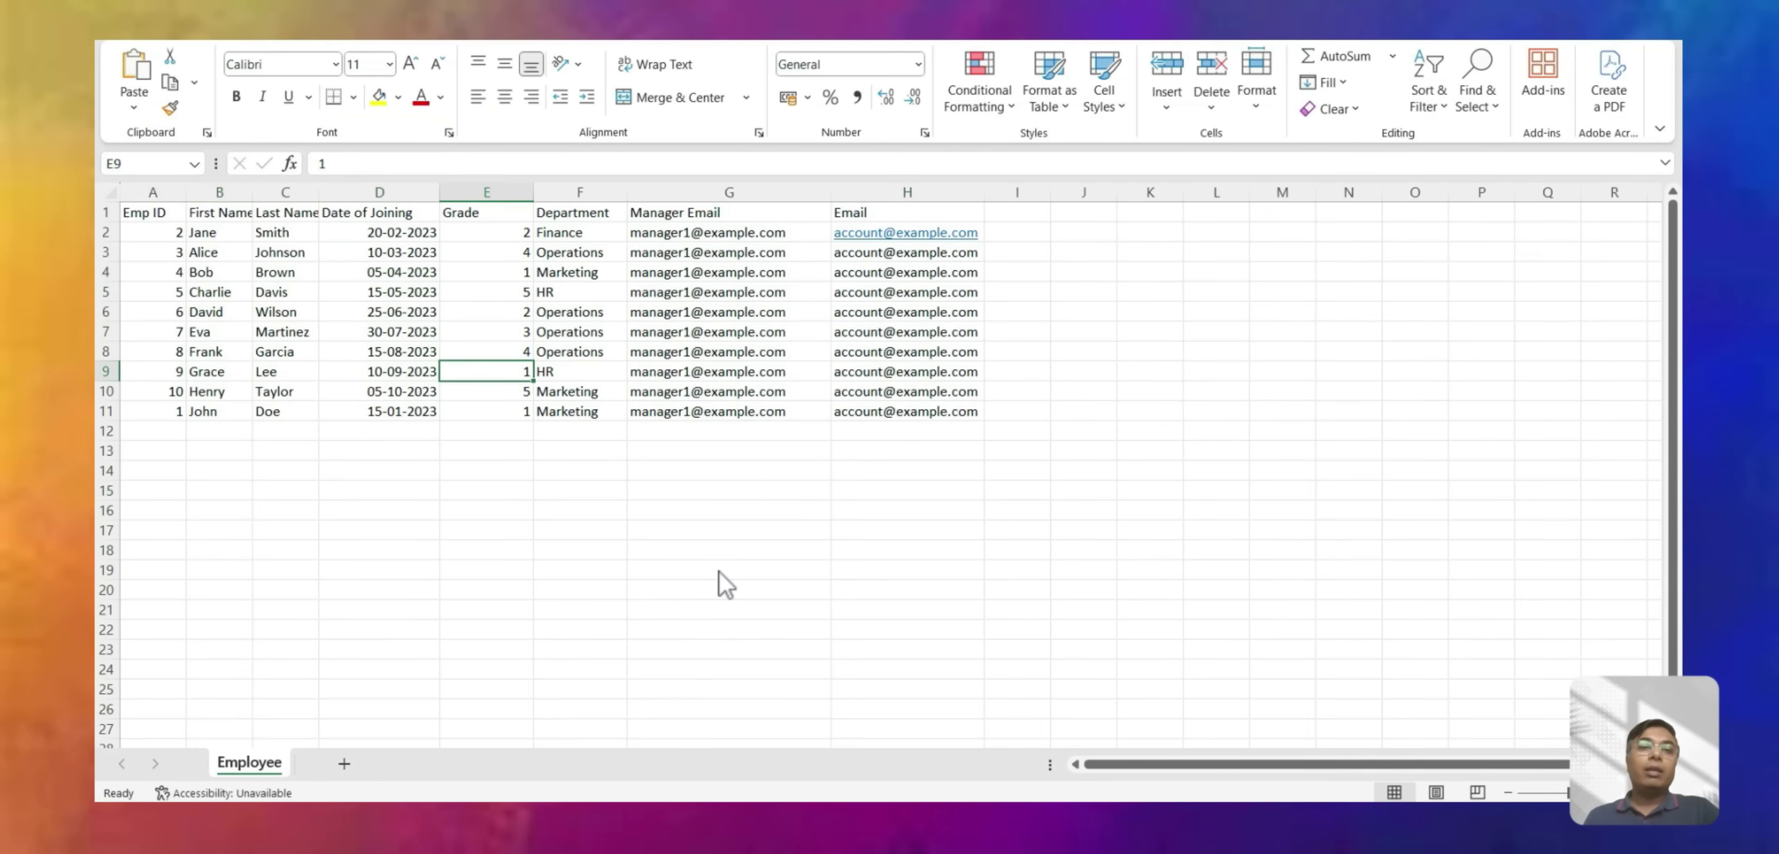
key(alt+Tab)
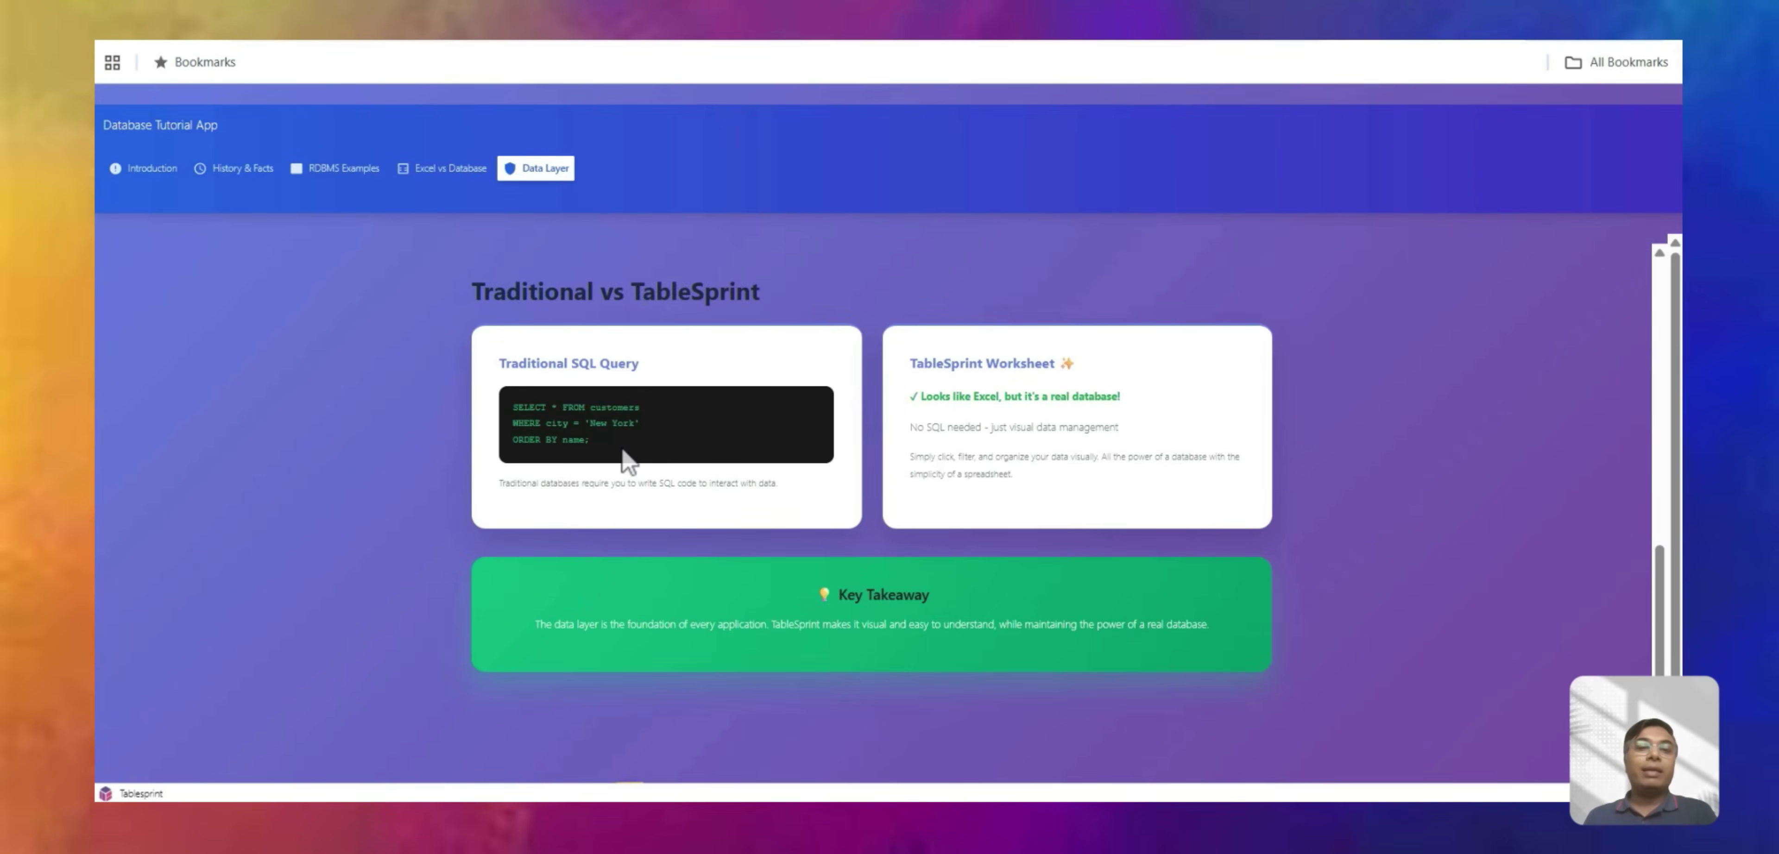
drag(624, 451, 500, 408)
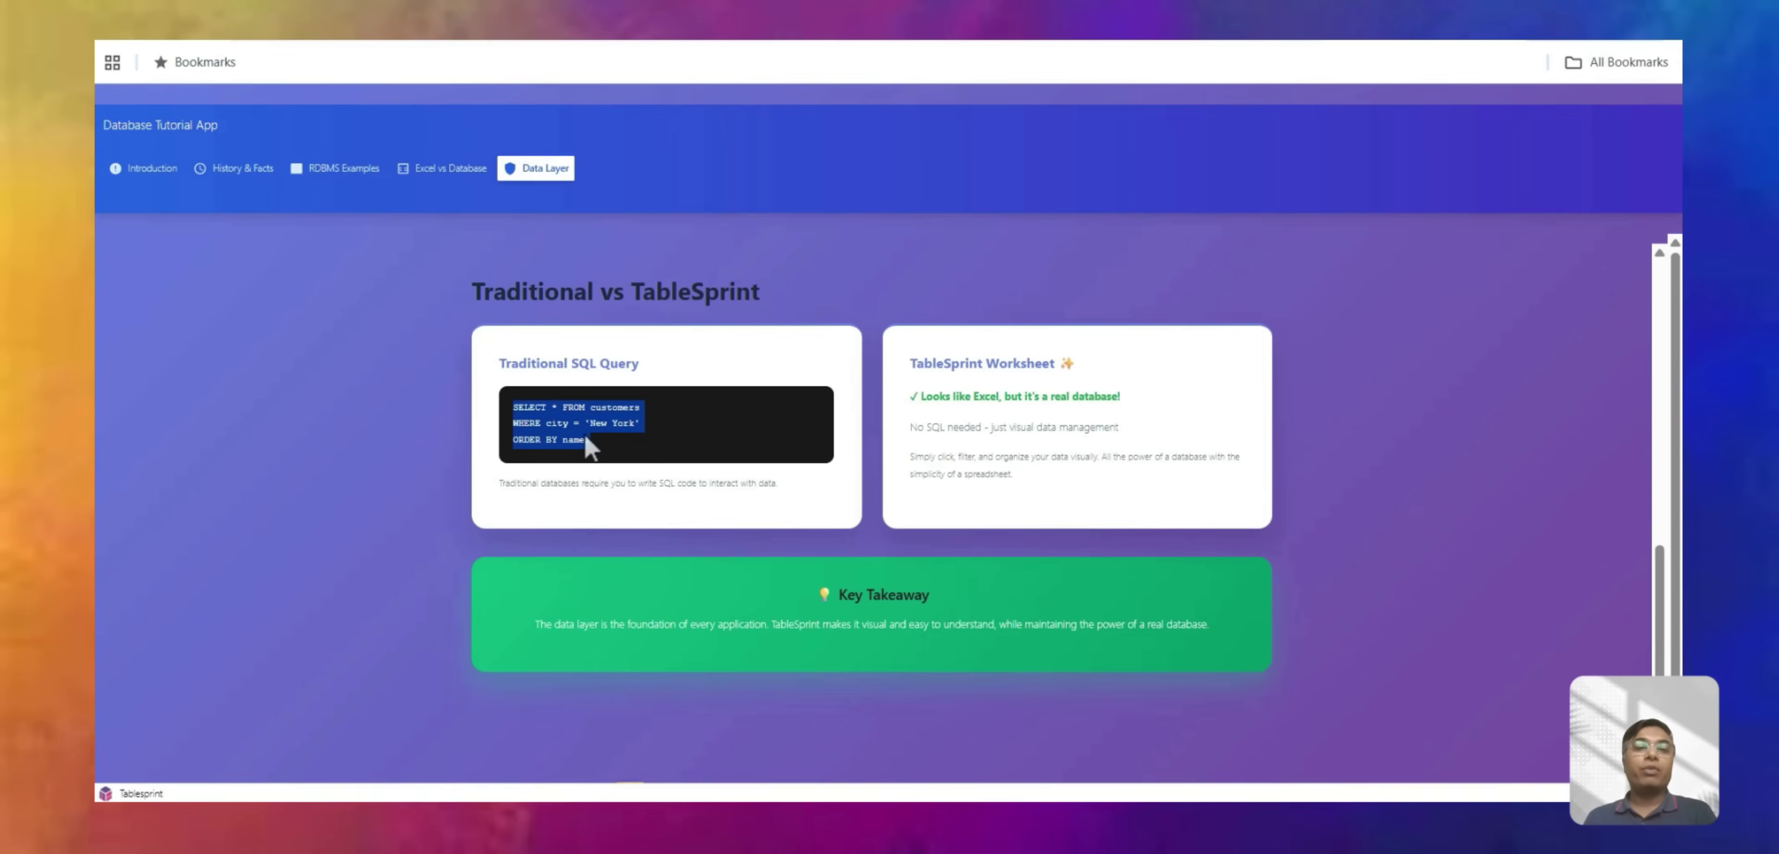
click(648, 438)
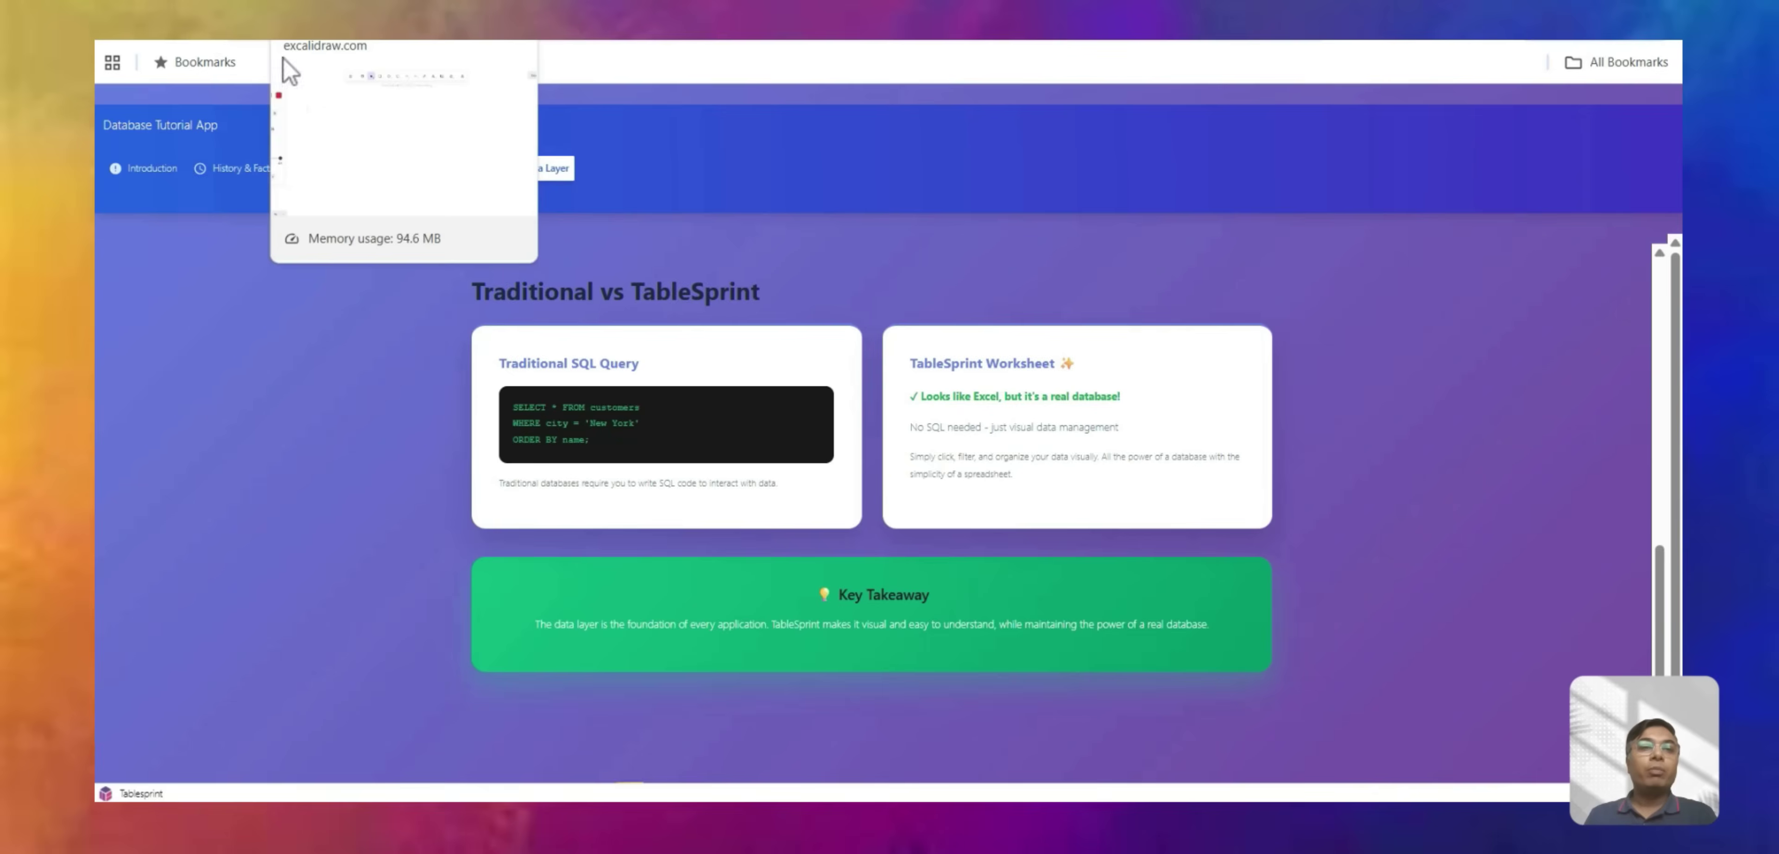
Note a Select * from employee query filtering on an employee's First Name in Excalidraw, then return to TableSprint.
click(290, 69)
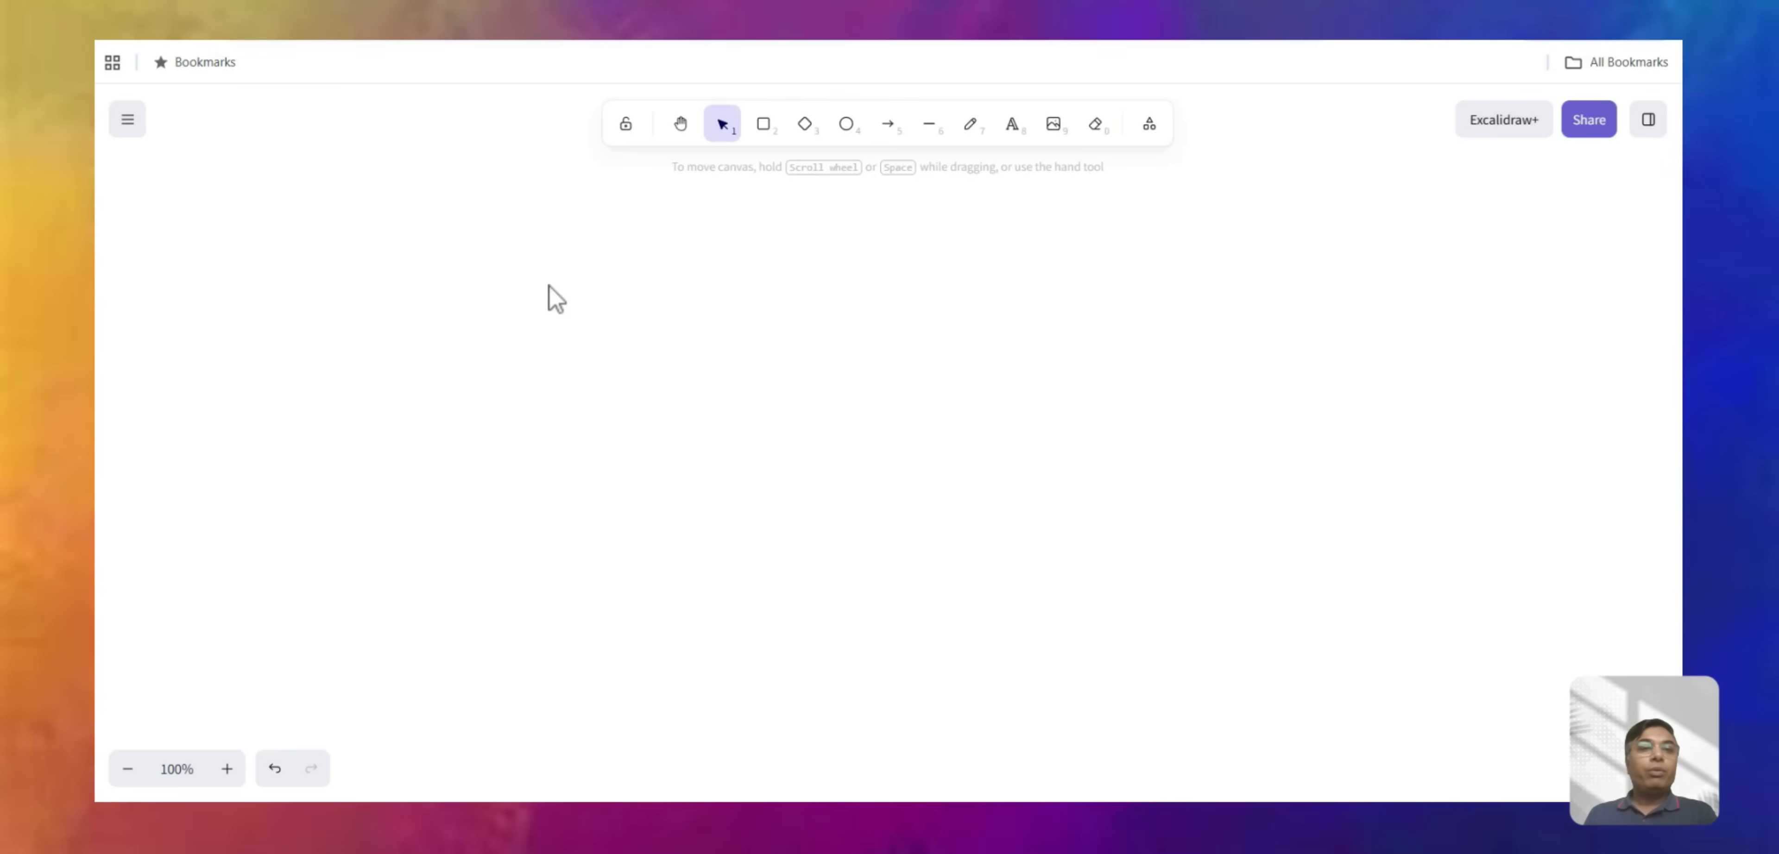
double_click(556, 310)
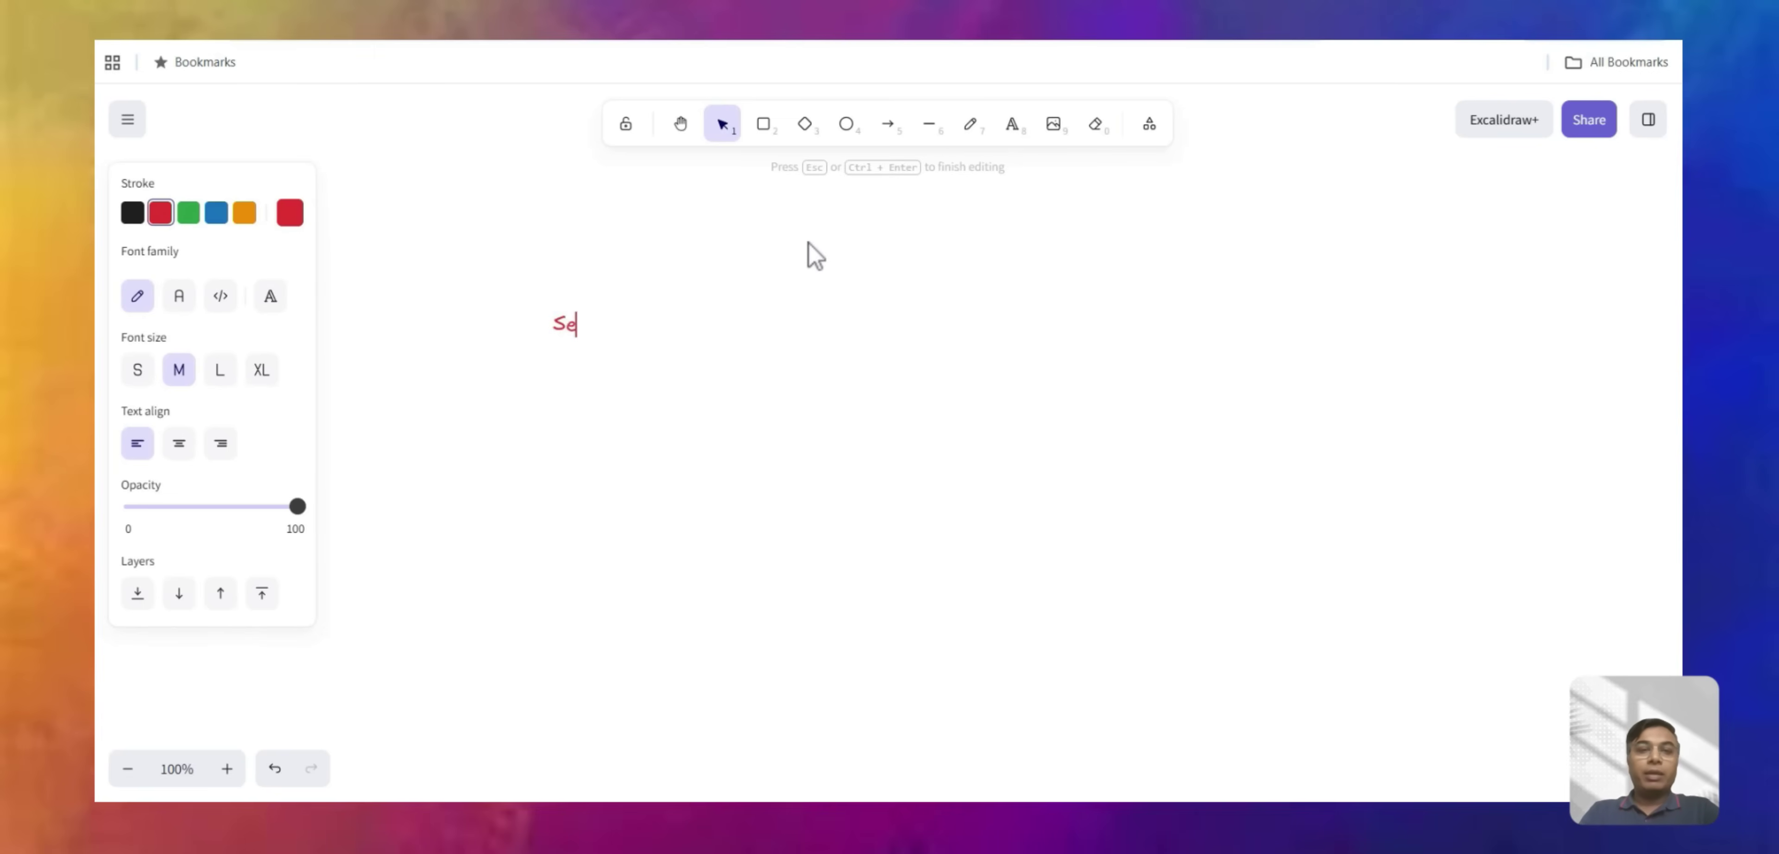
text(Select * from employee whe)
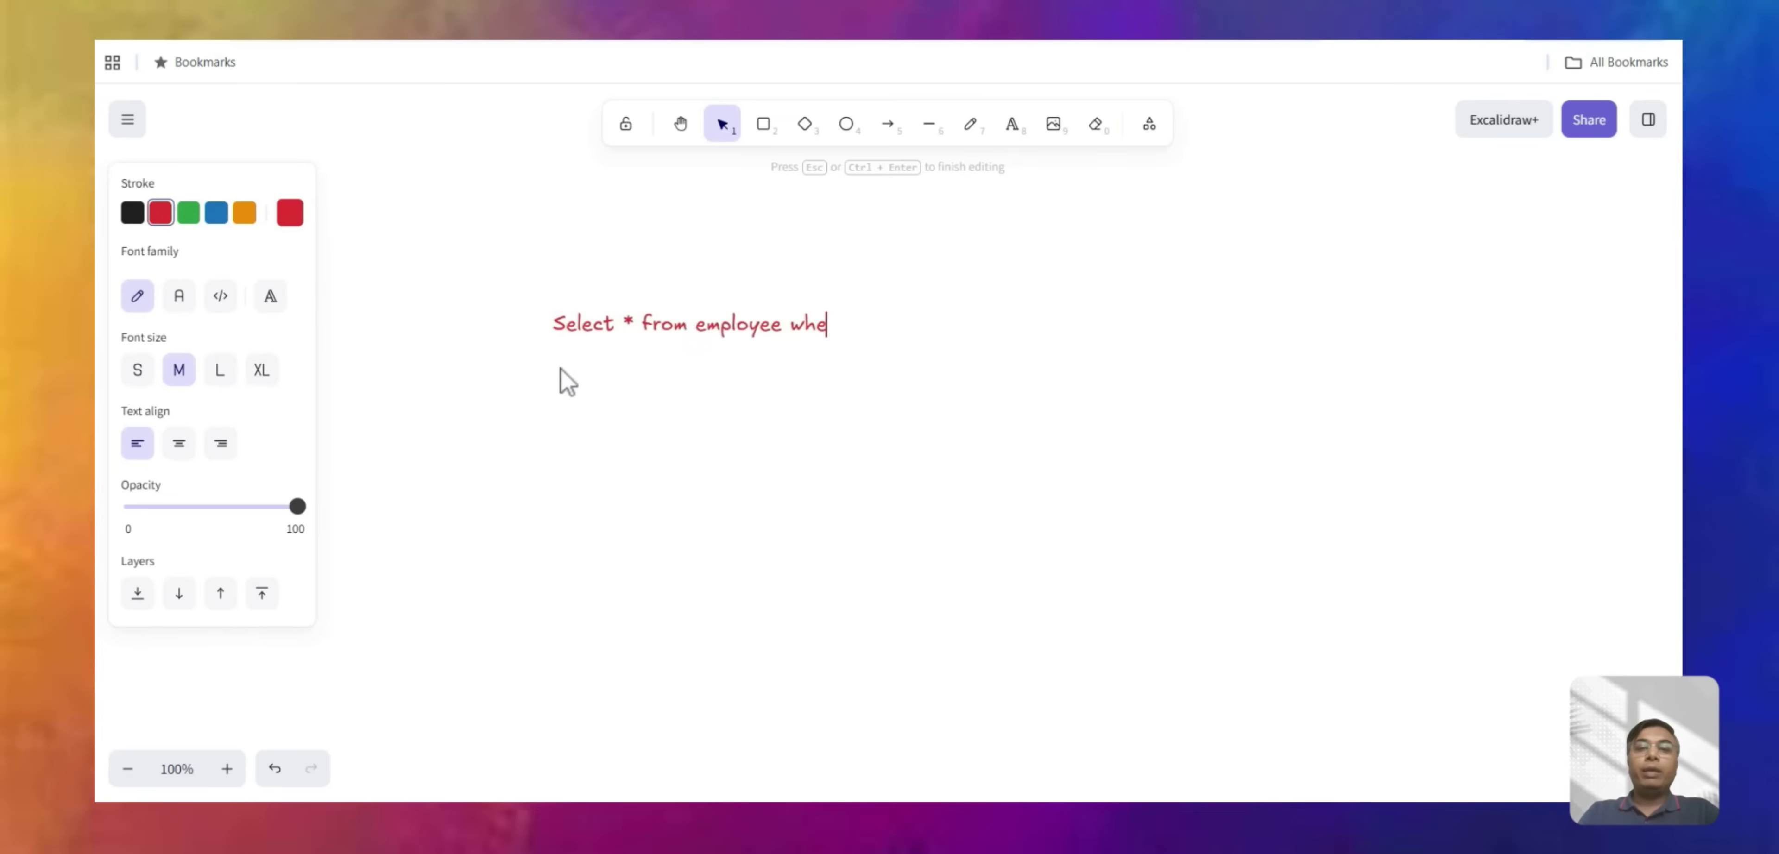
text(re First Name = 'Jane')
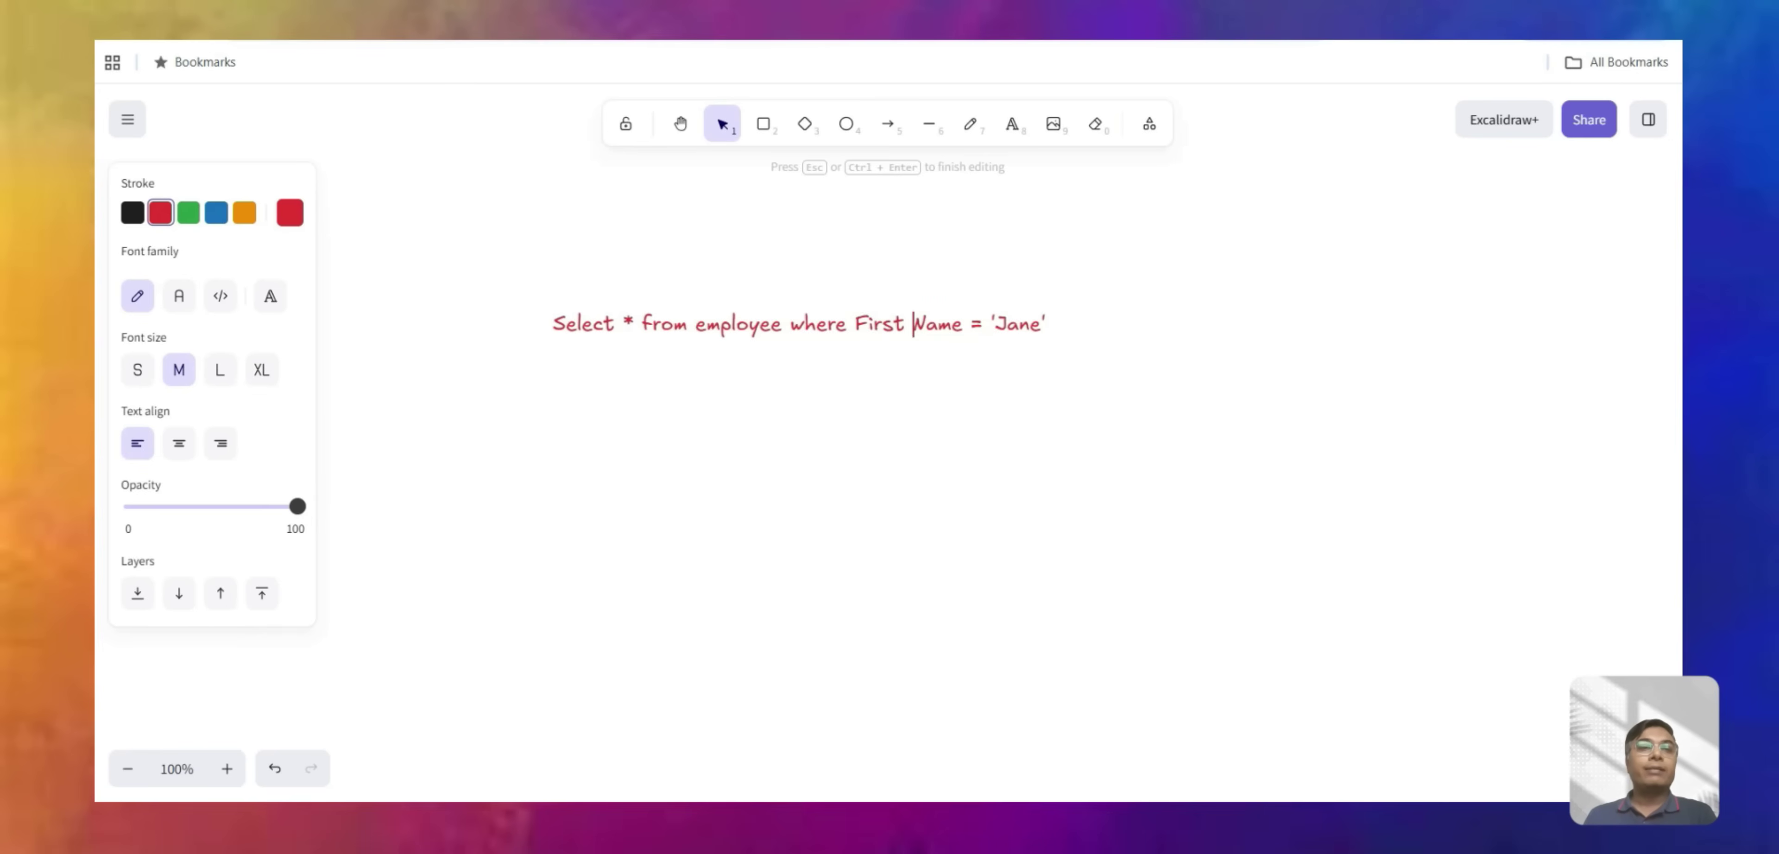
click(317, 28)
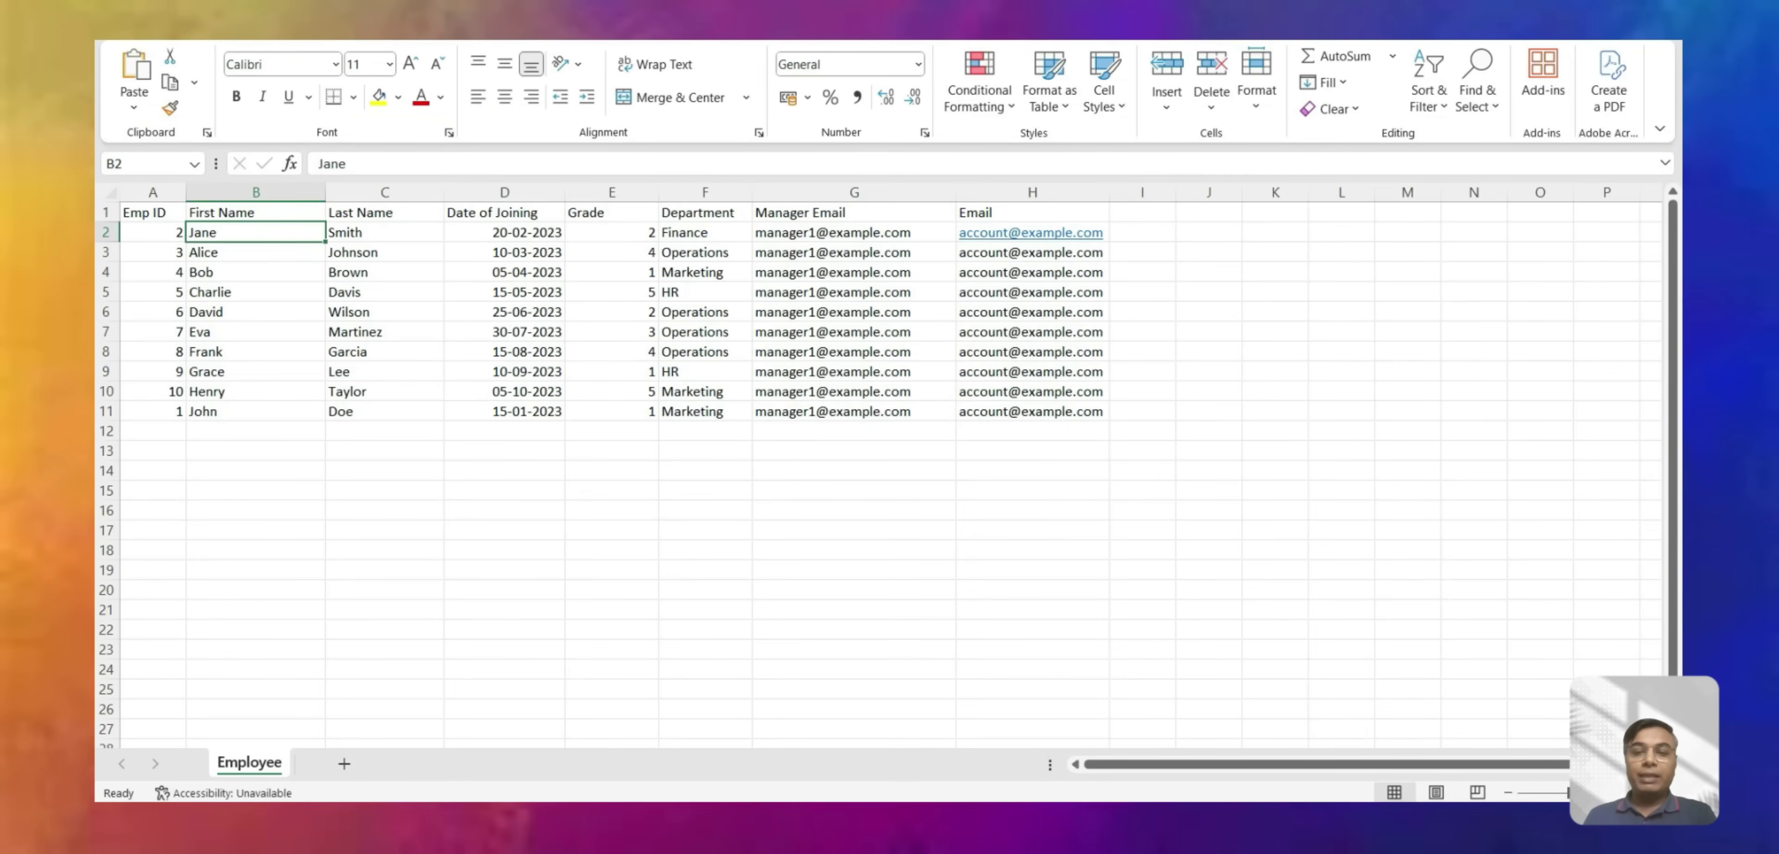
click(1008, 731)
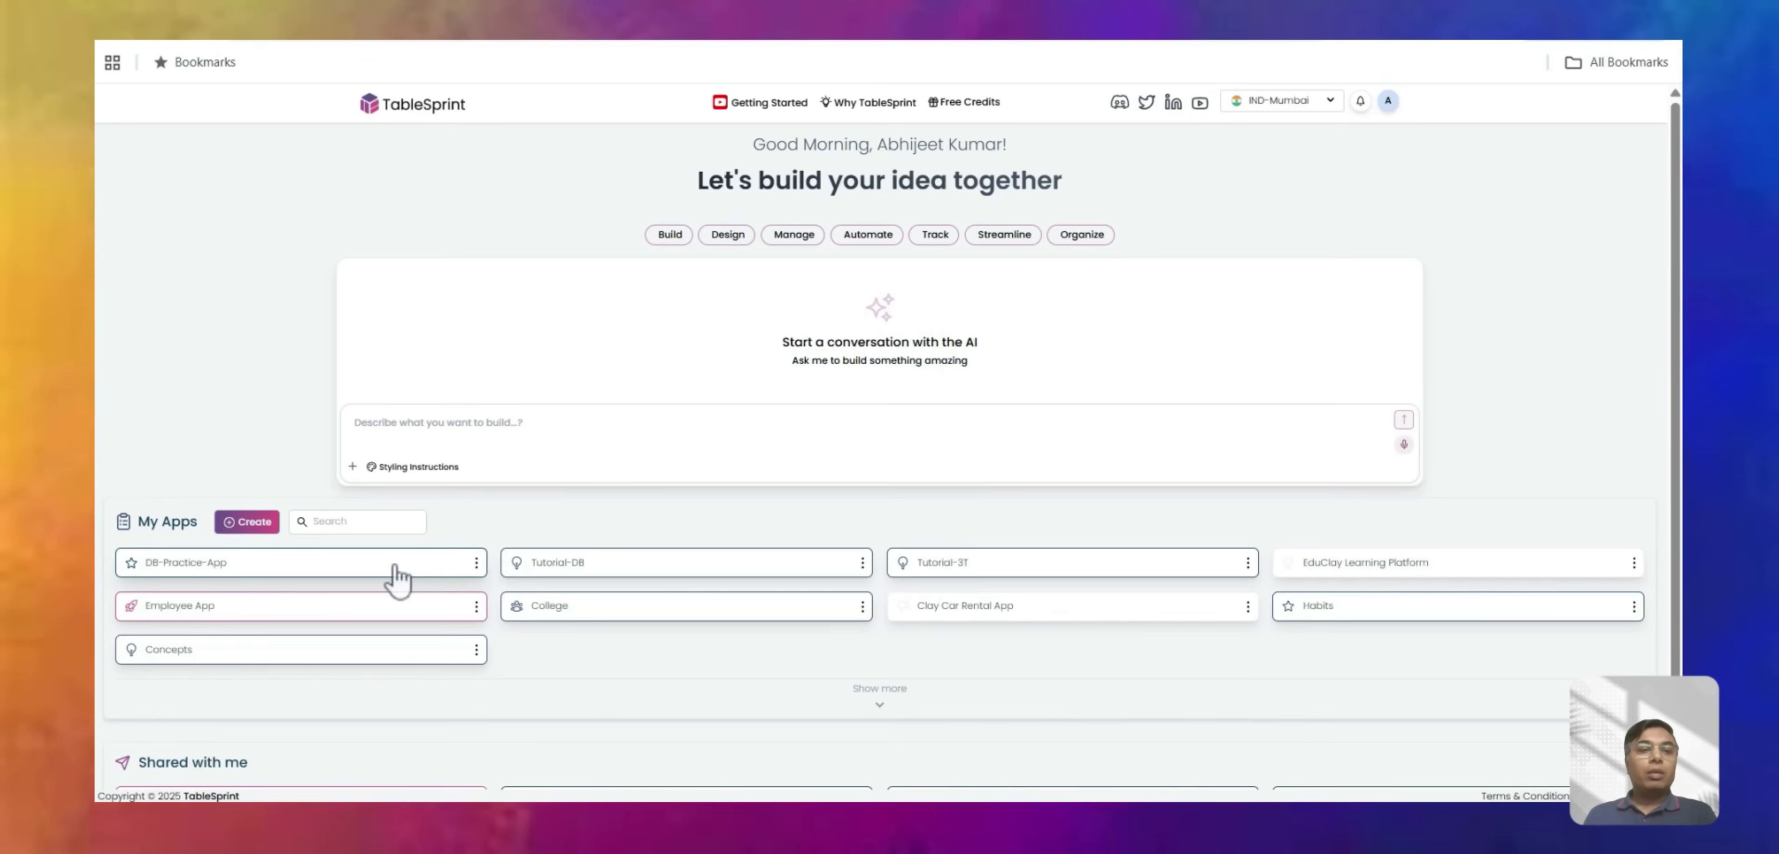
In DB-Practice-App, add an upload worksheet named 'Employee' and attach Employee.xlsx.
click(396, 565)
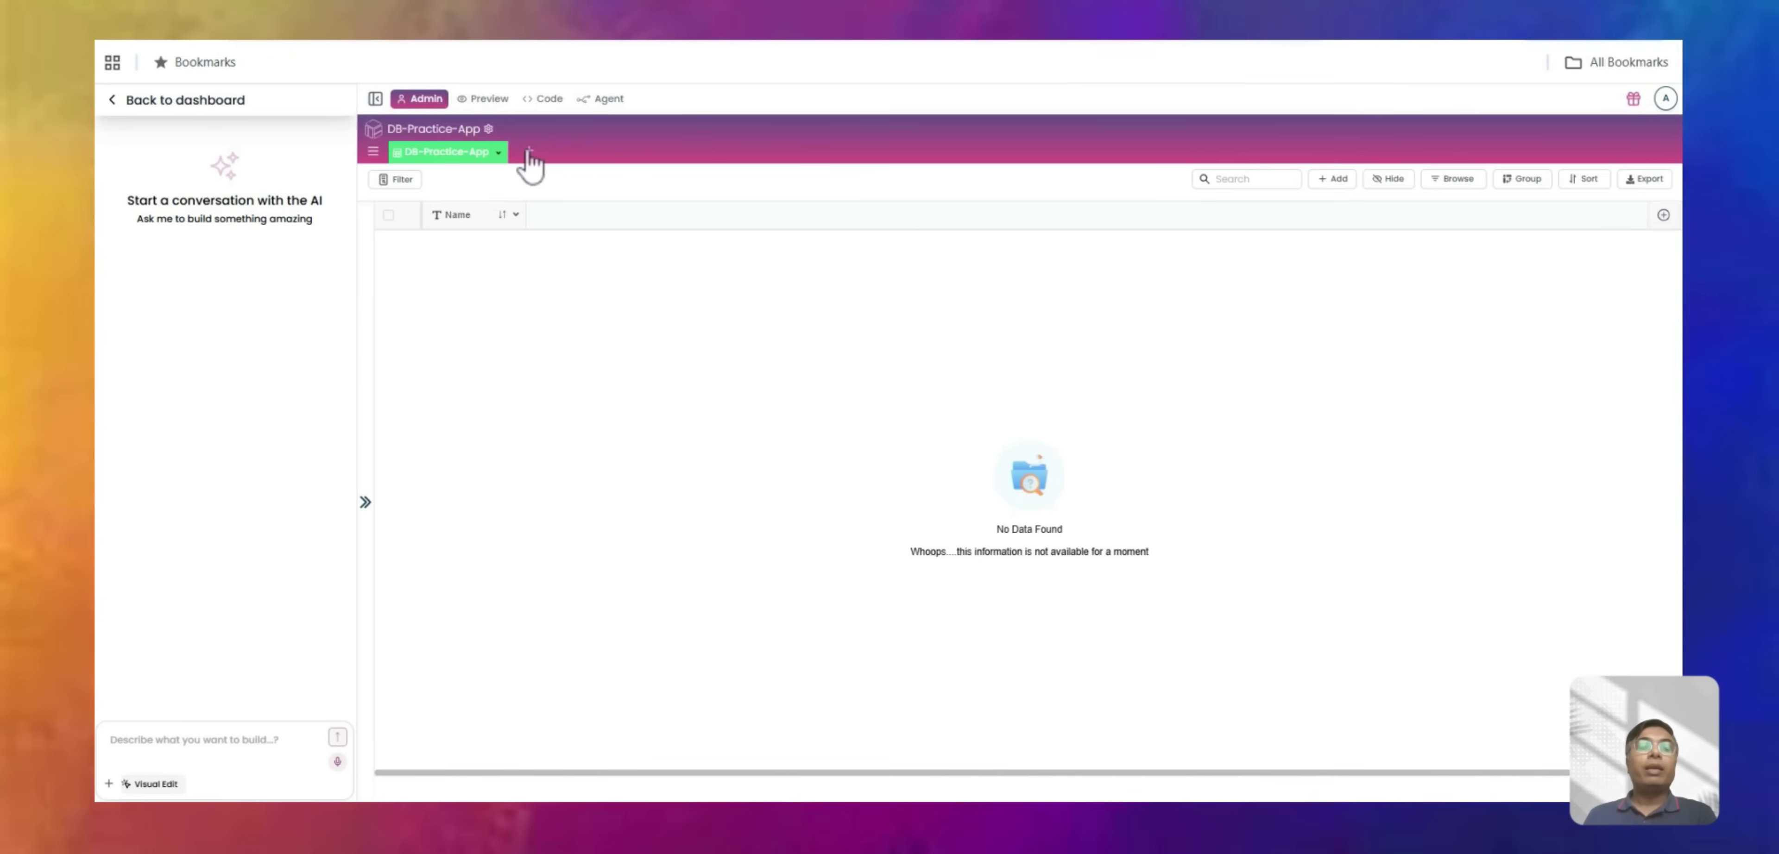
click(529, 152)
click(792, 202)
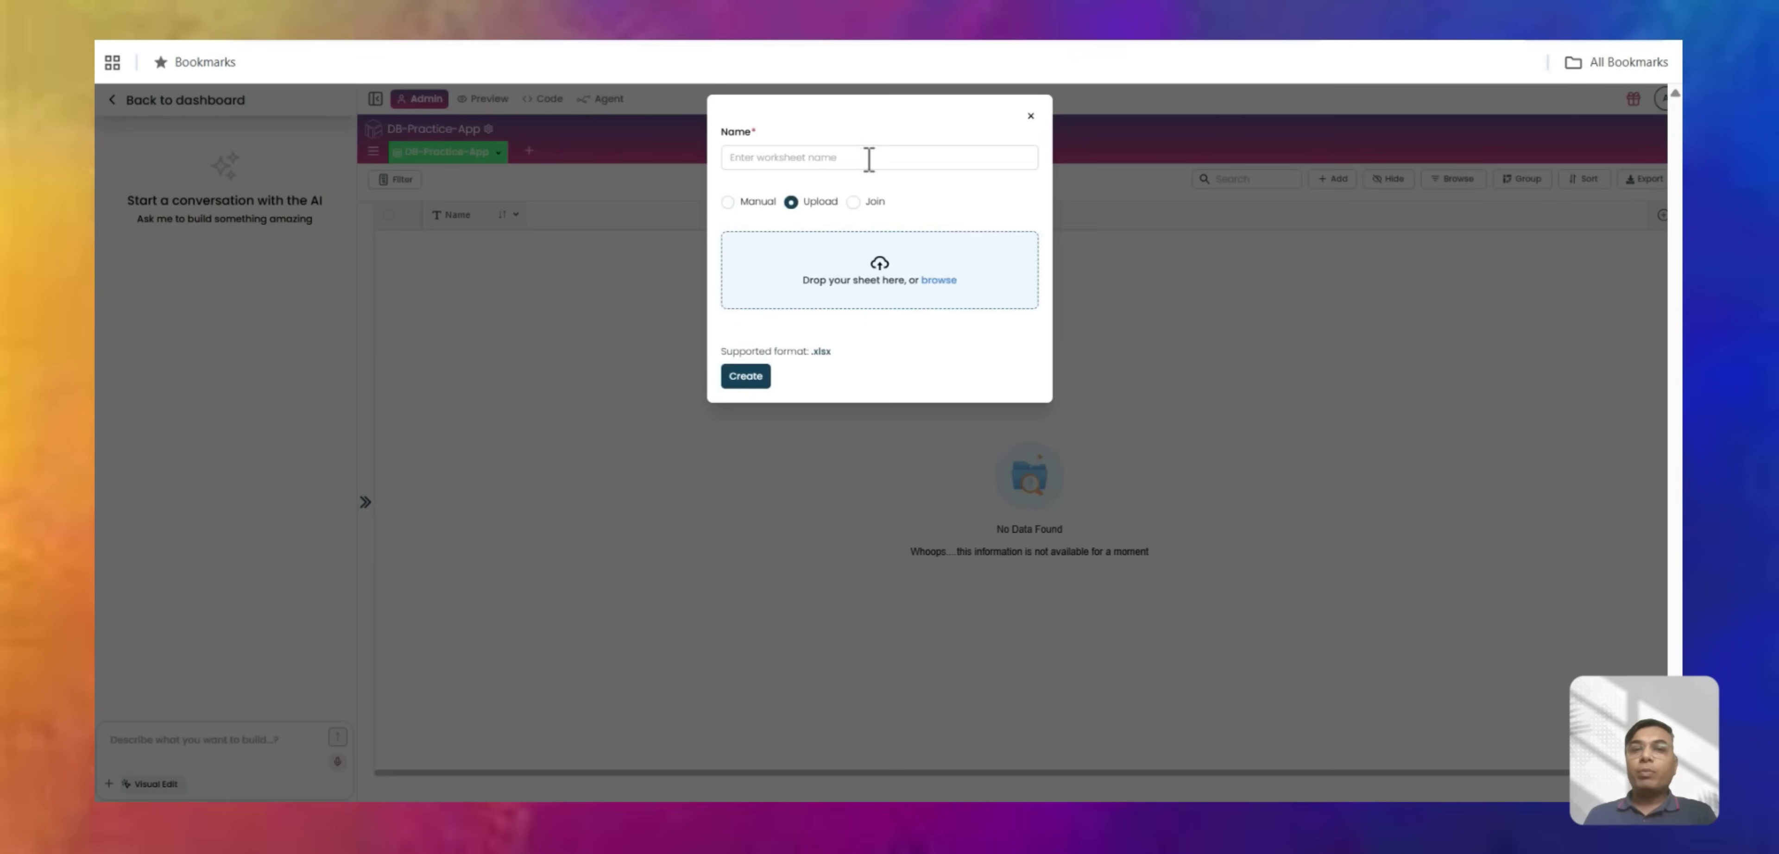
click(870, 156)
text(Employee)
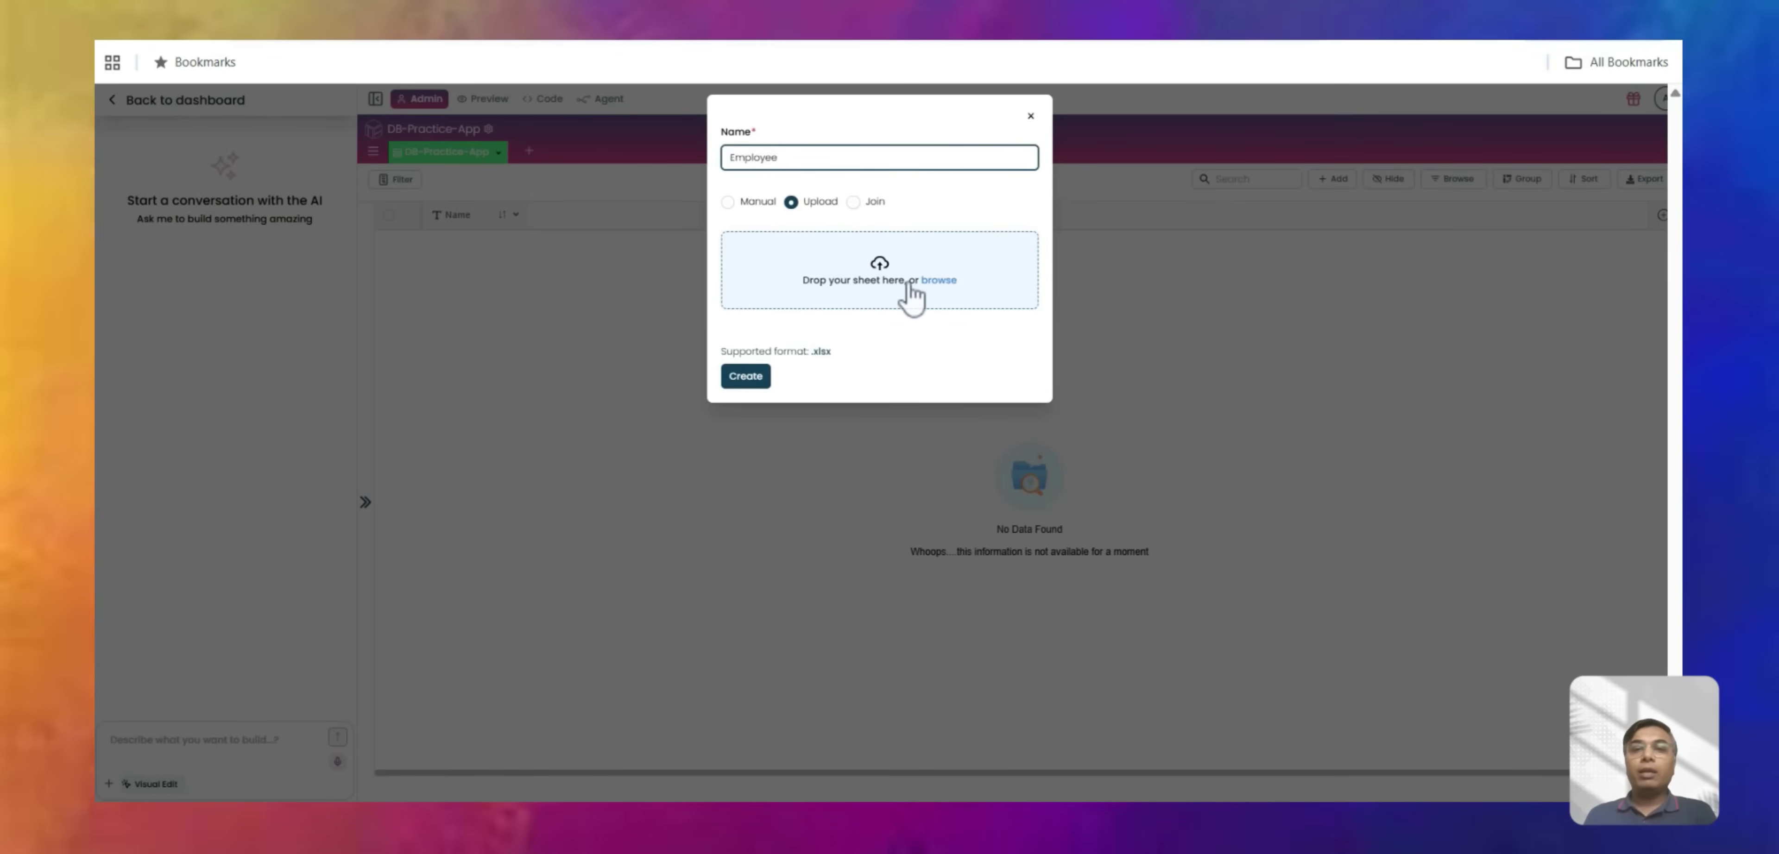
click(948, 283)
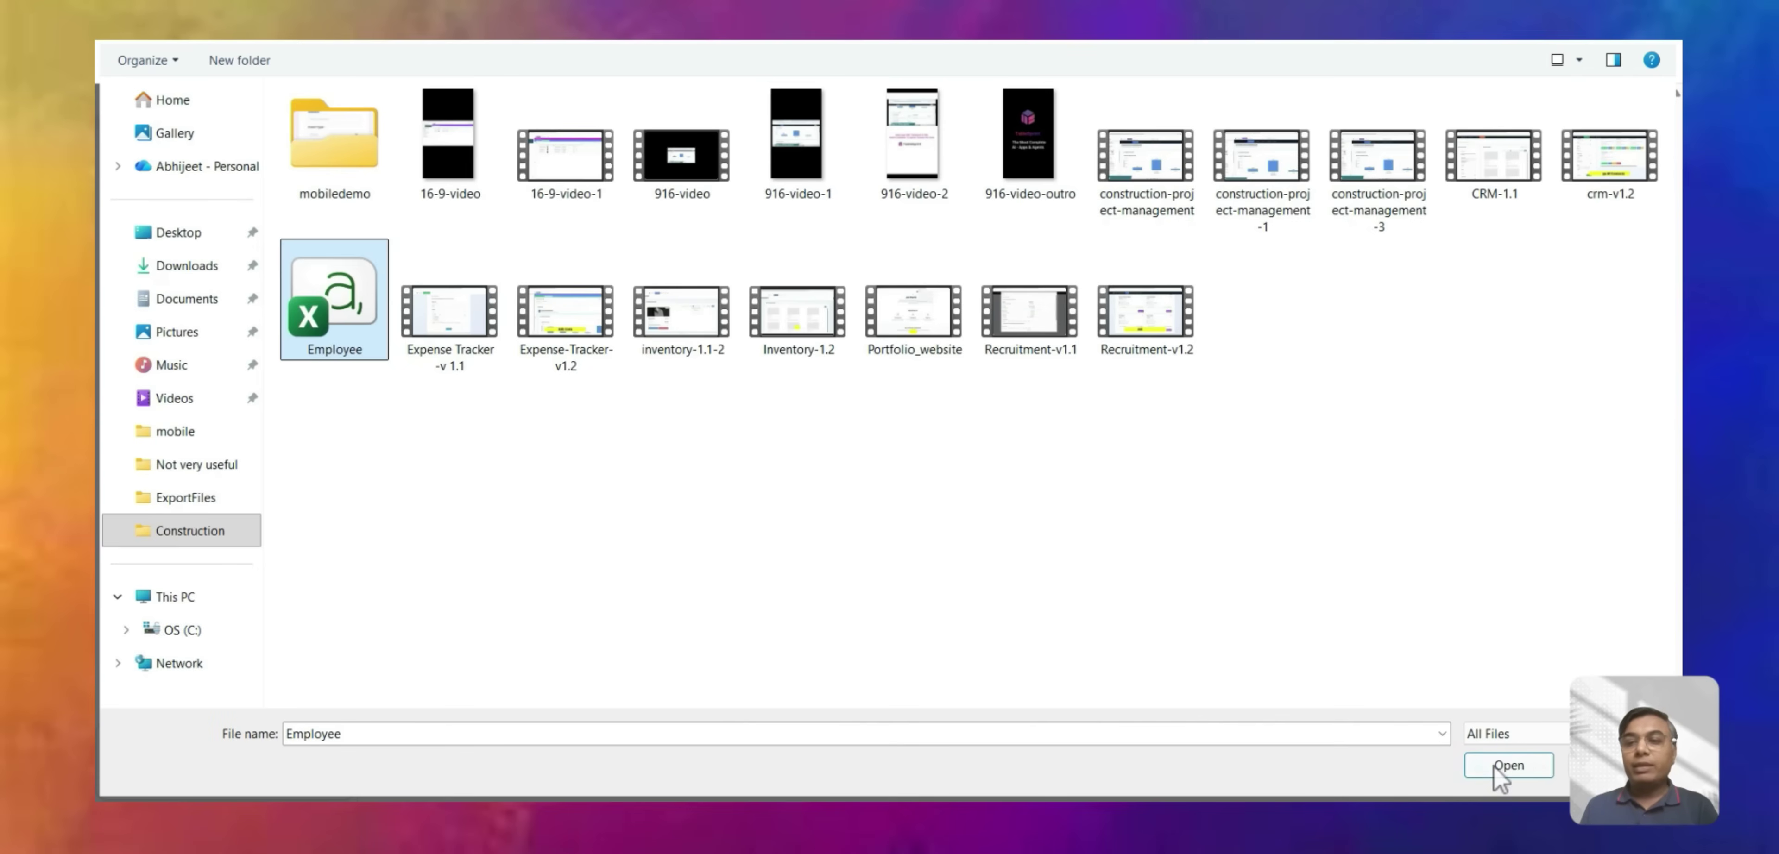
click(1495, 764)
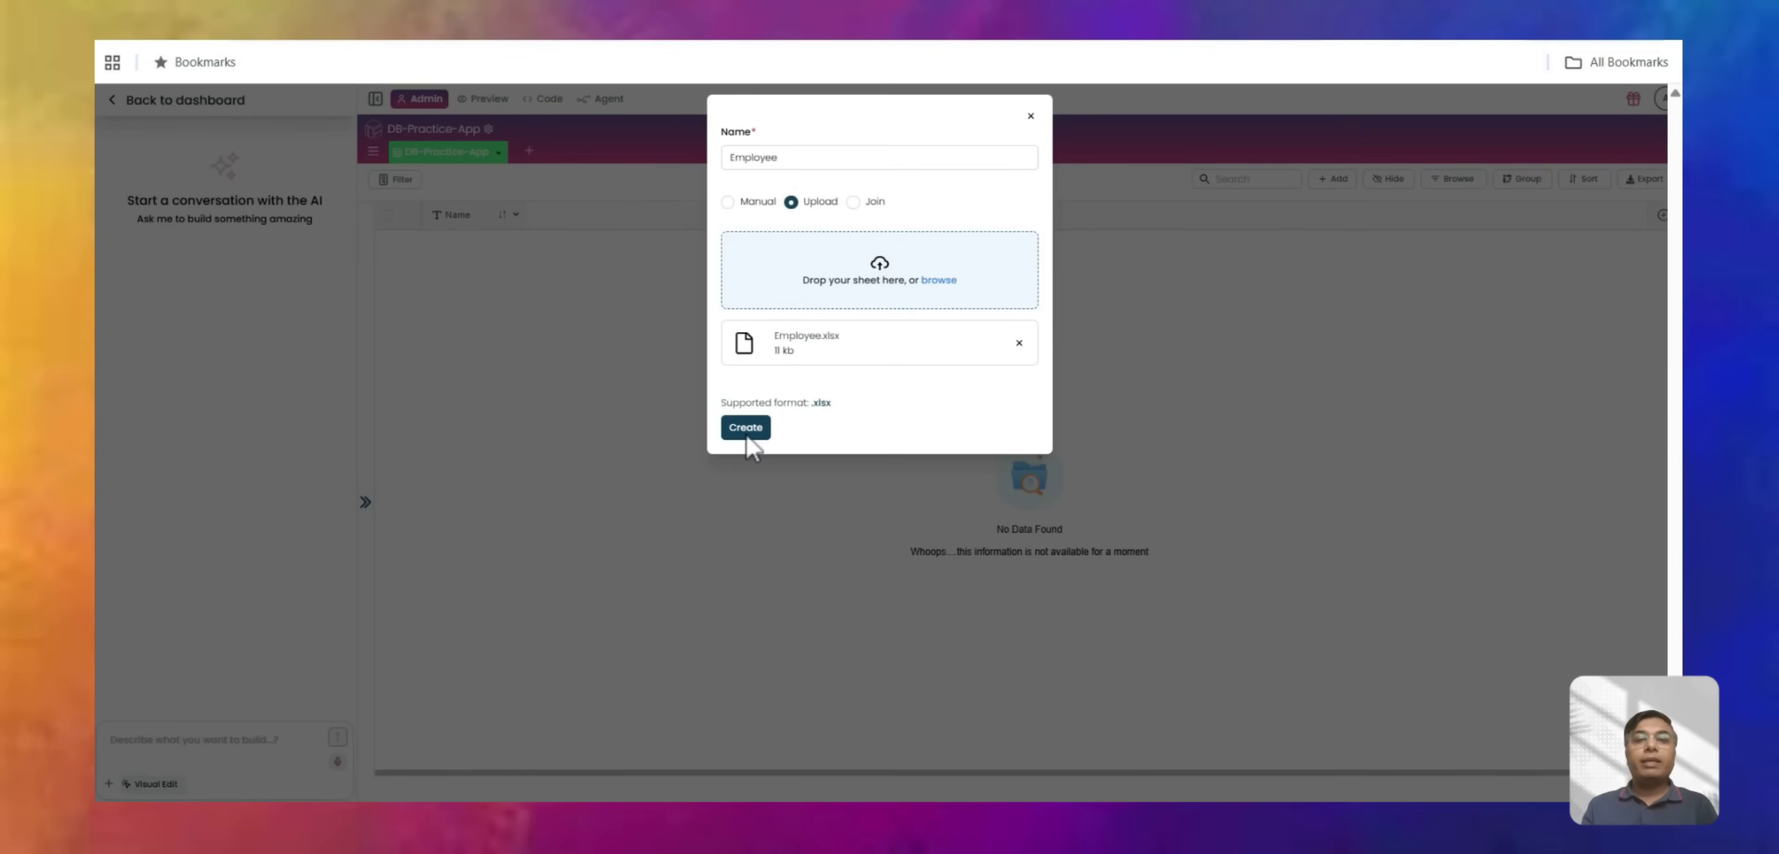
Import the 10 rows of Employee.xlsx, leaving Manager Email as a text column.
click(746, 429)
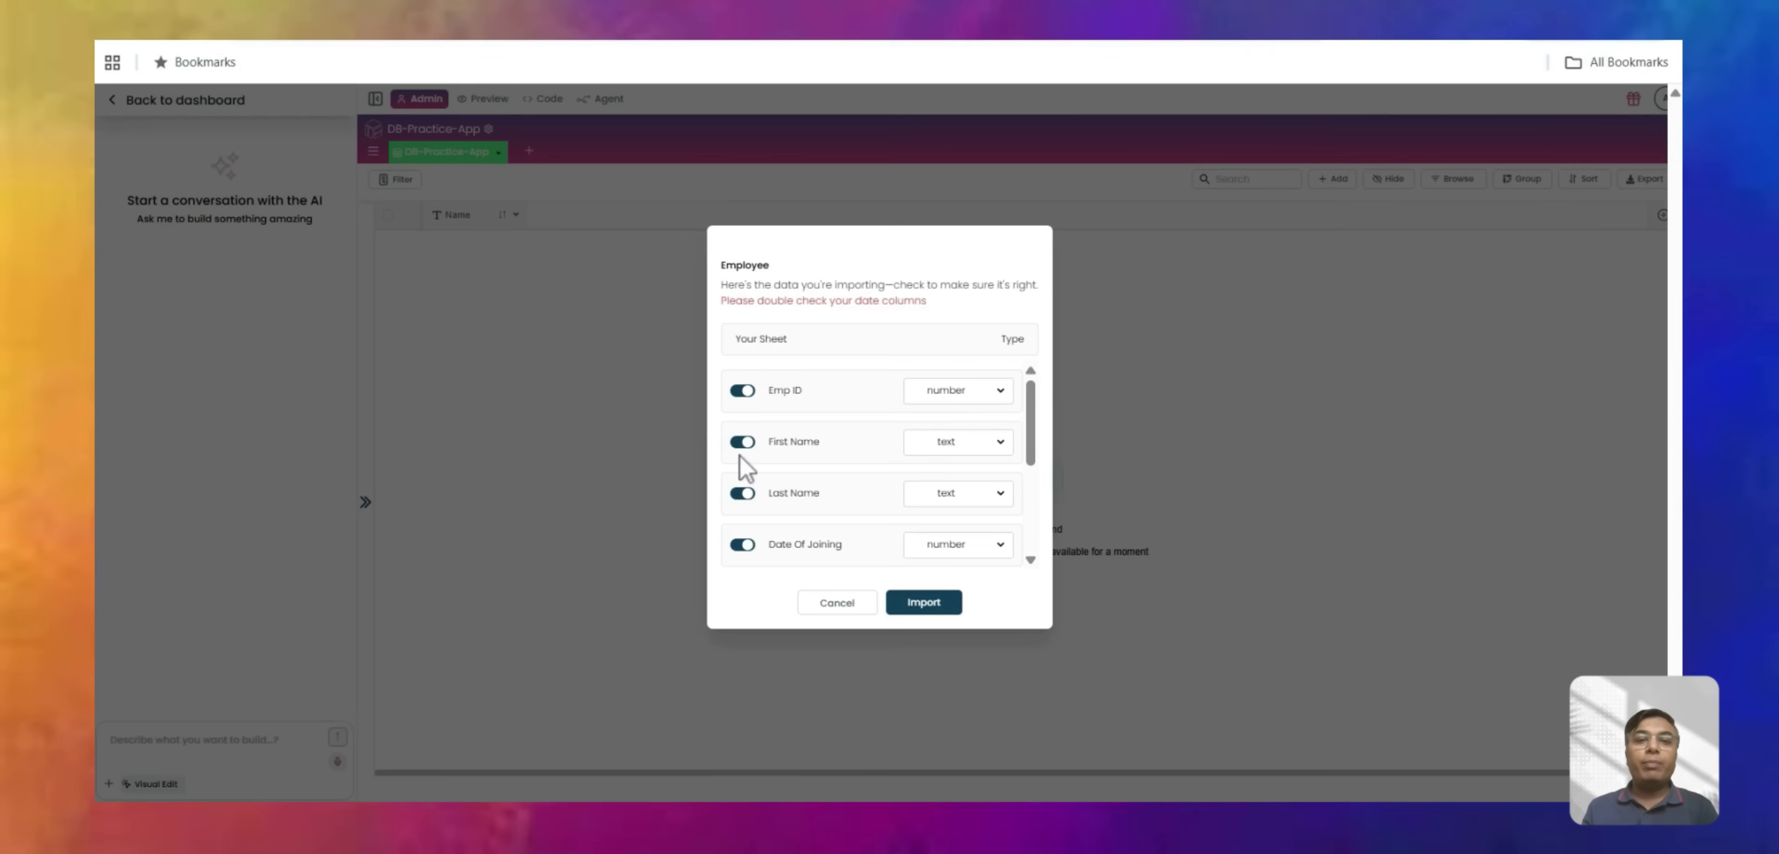
scroll(801, 492, down, 5)
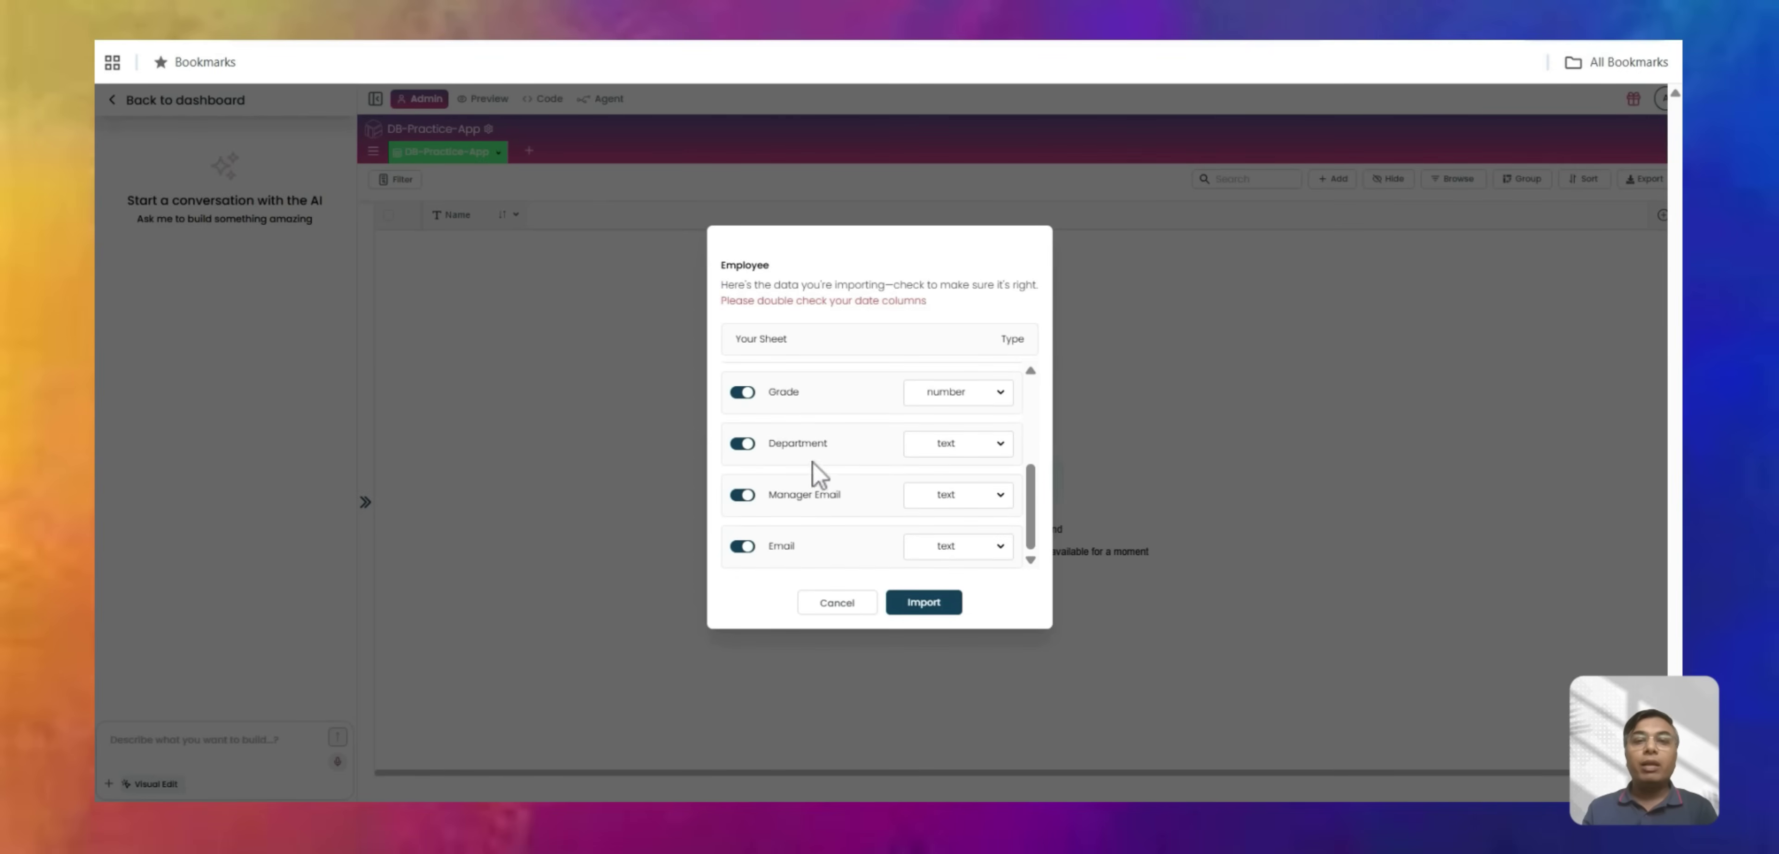
click(981, 498)
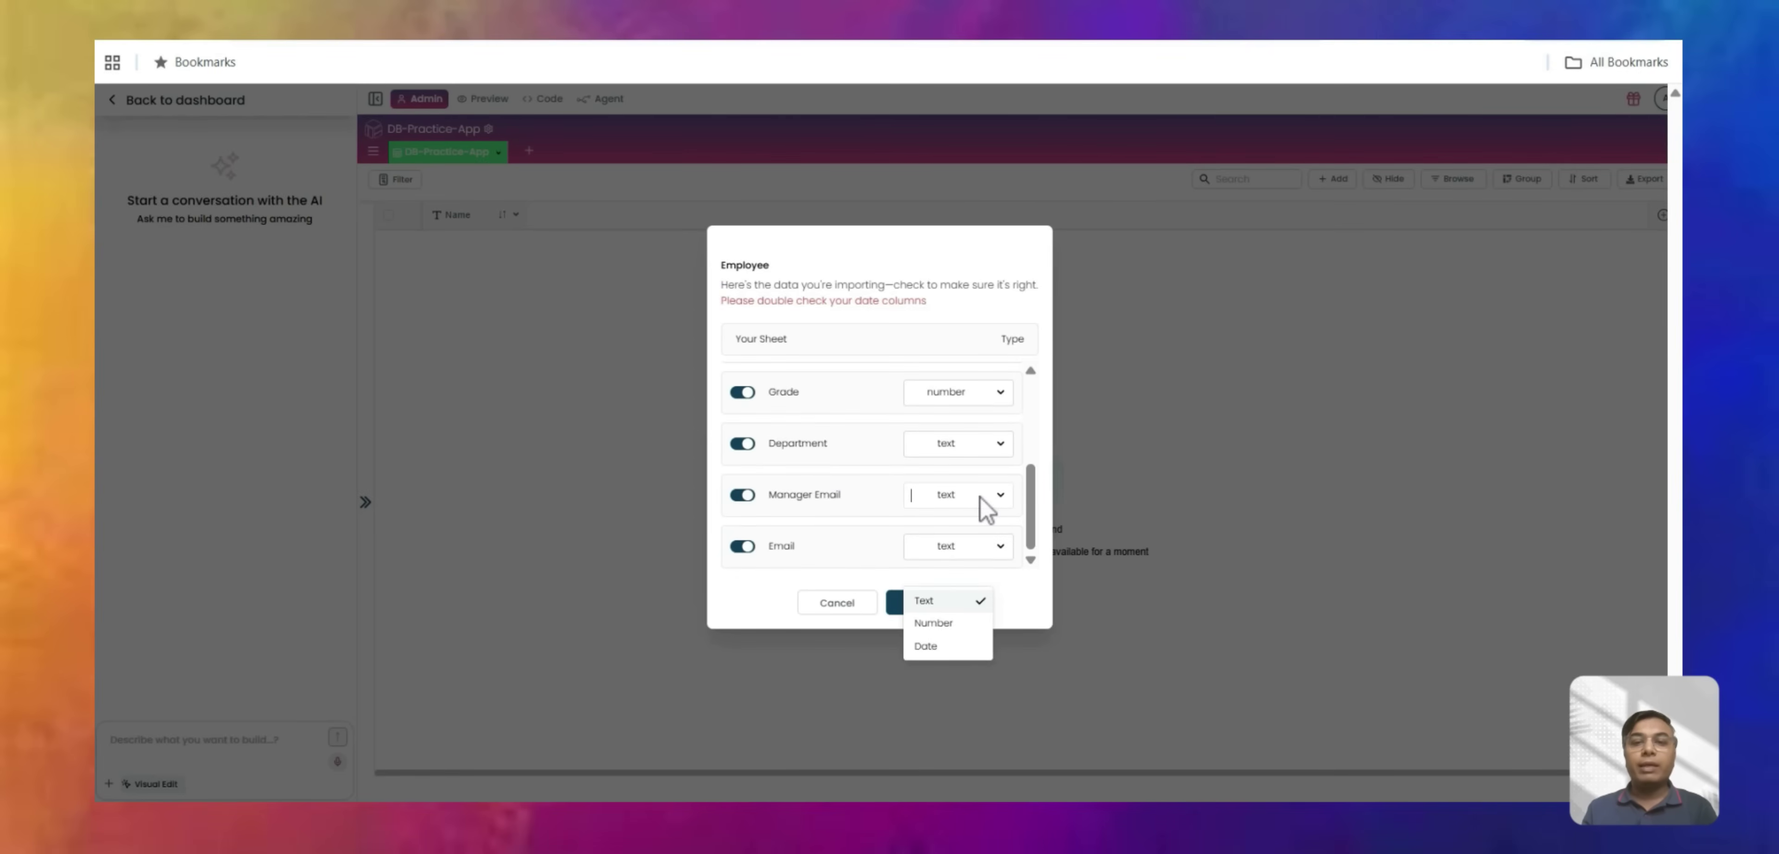
click(980, 498)
click(934, 610)
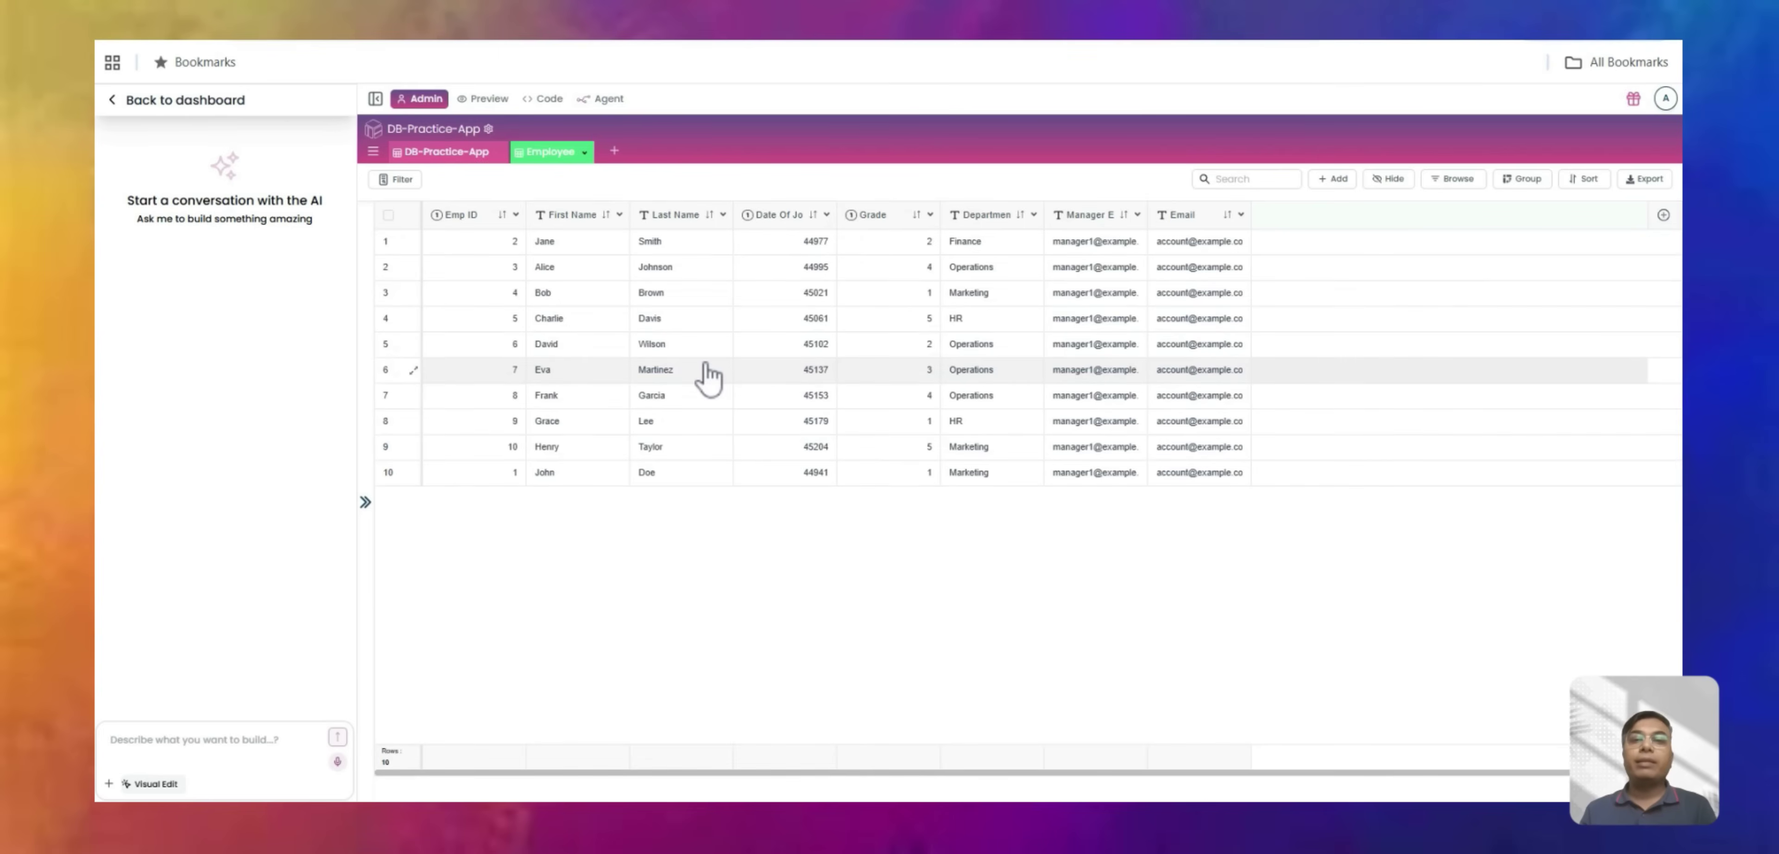
Change the Manager Email column's field type to Email.
click(1137, 215)
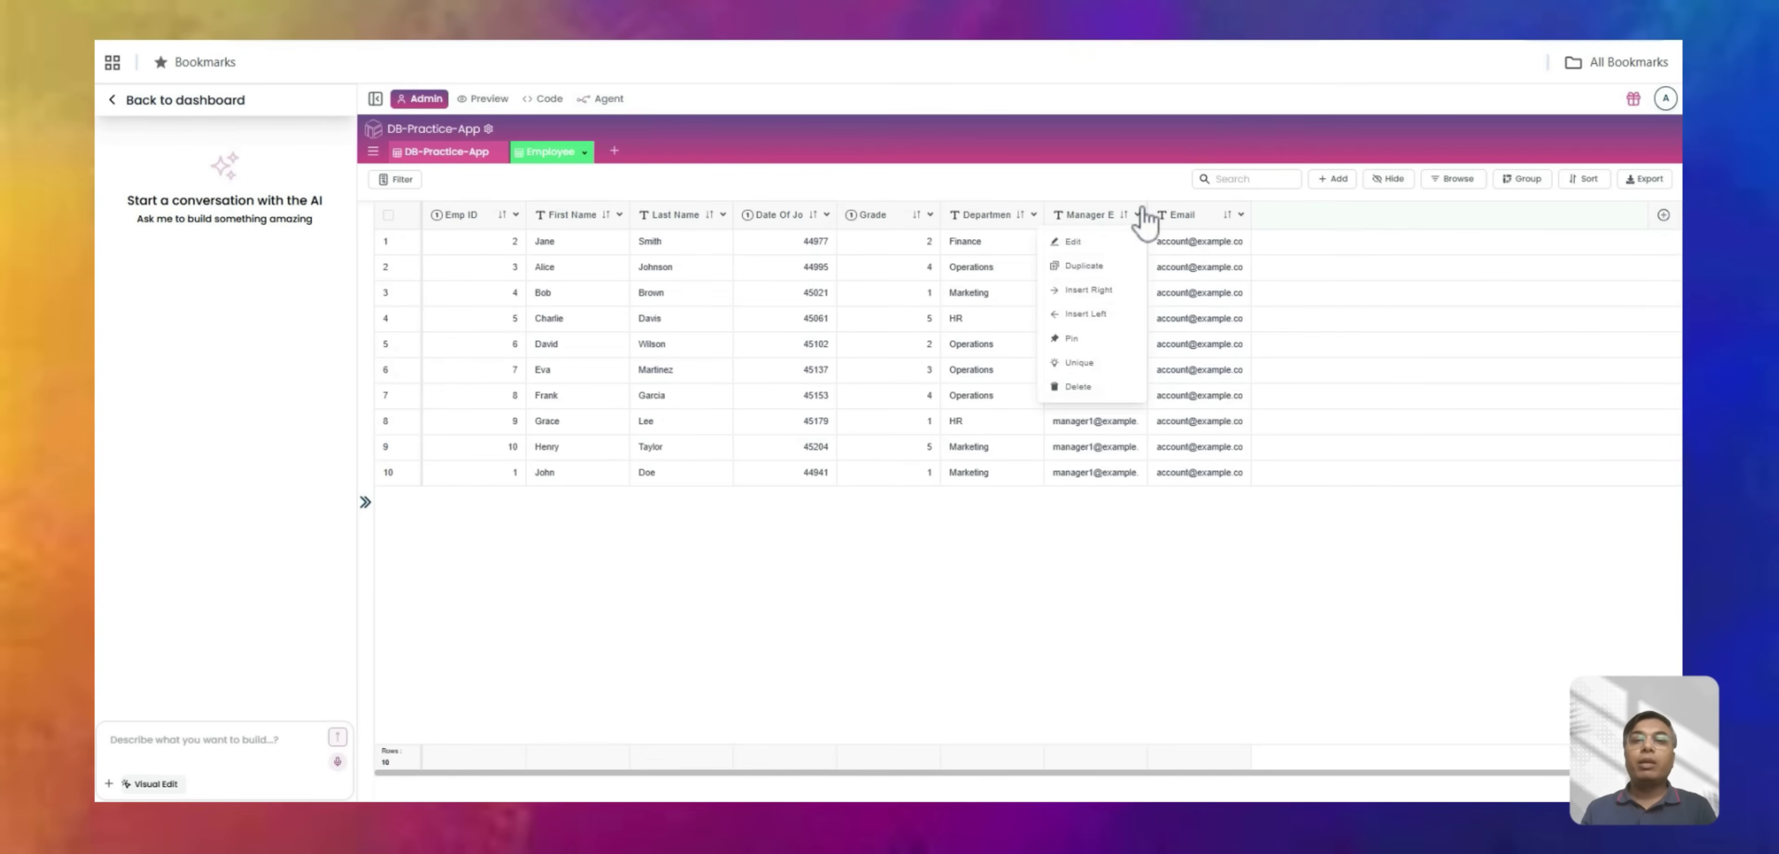
click(1074, 242)
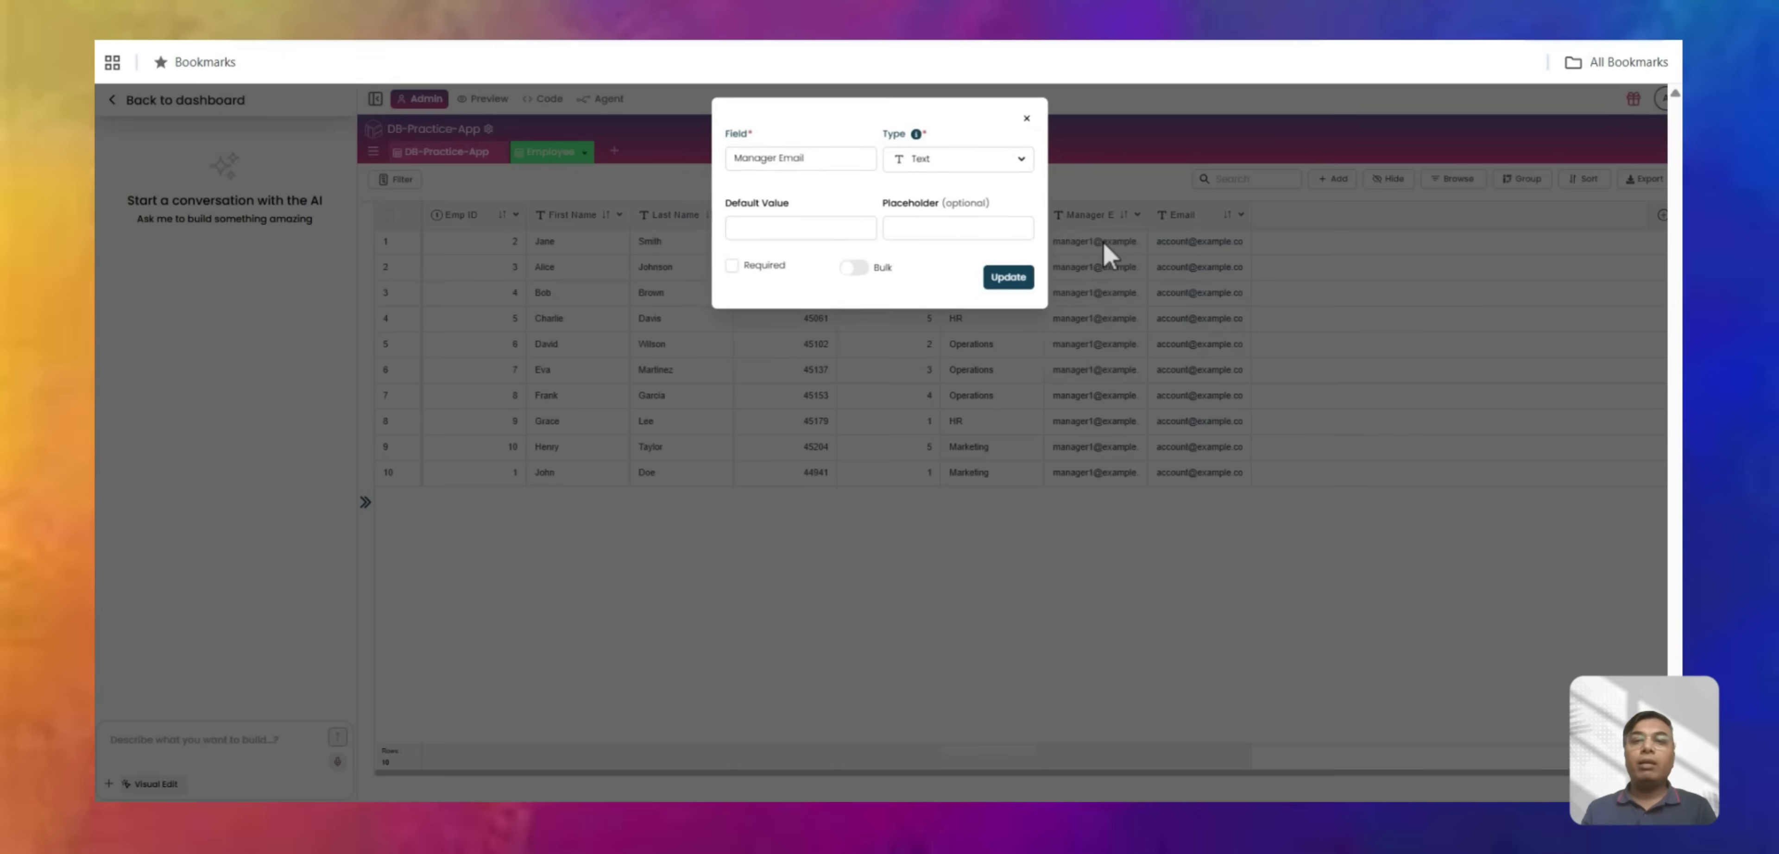
click(966, 159)
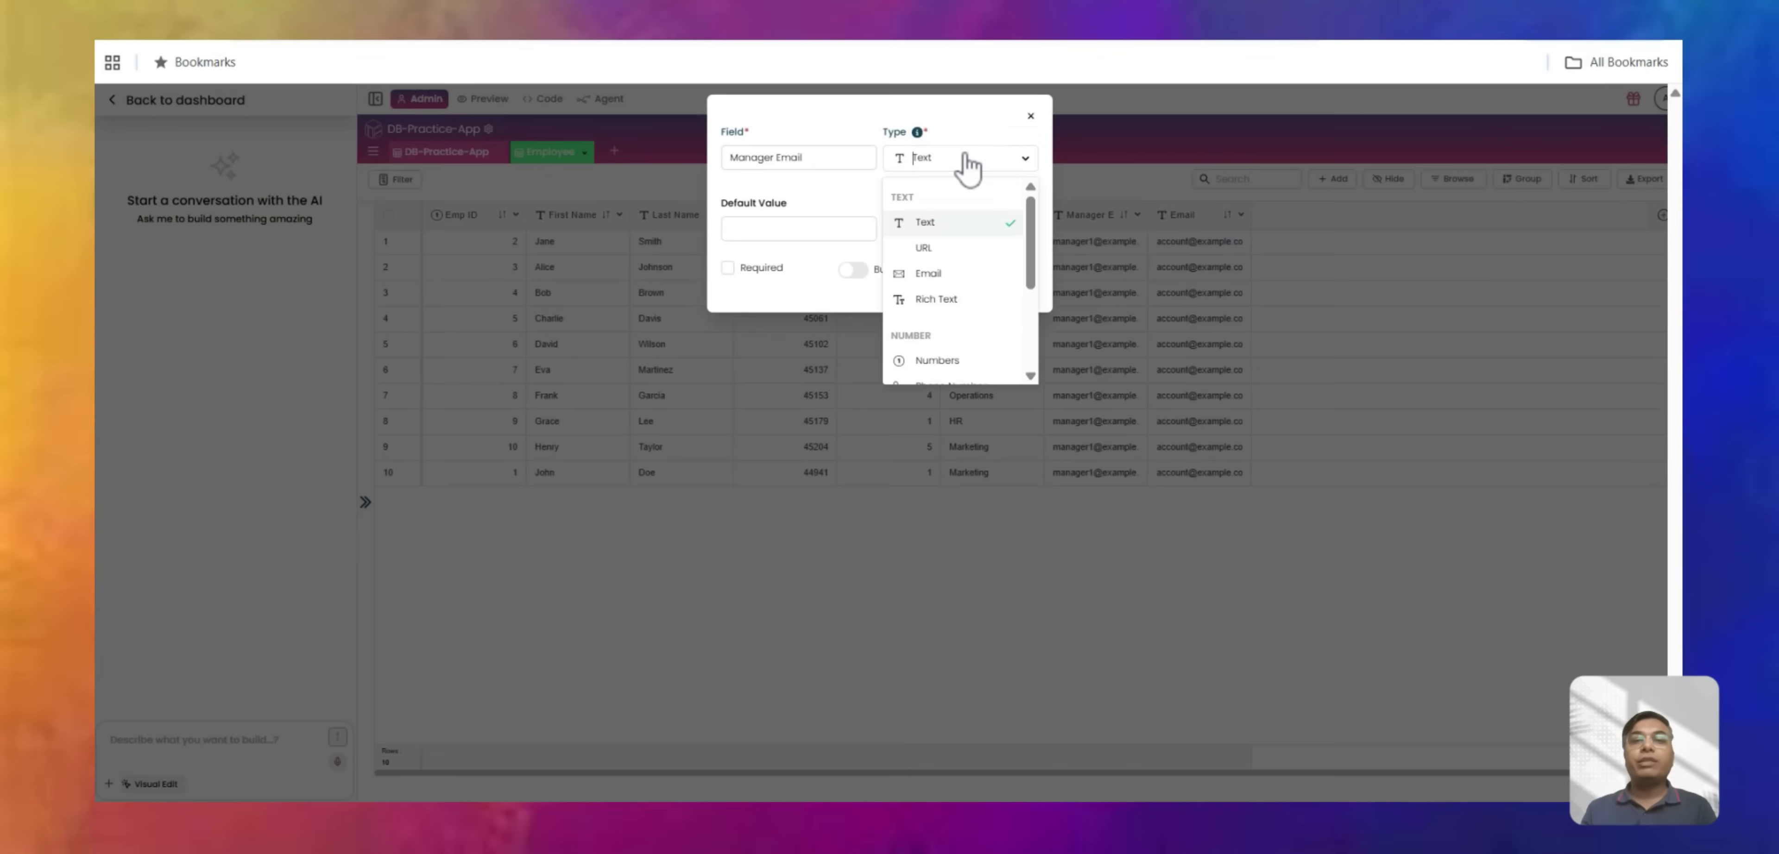
click(968, 274)
click(1001, 340)
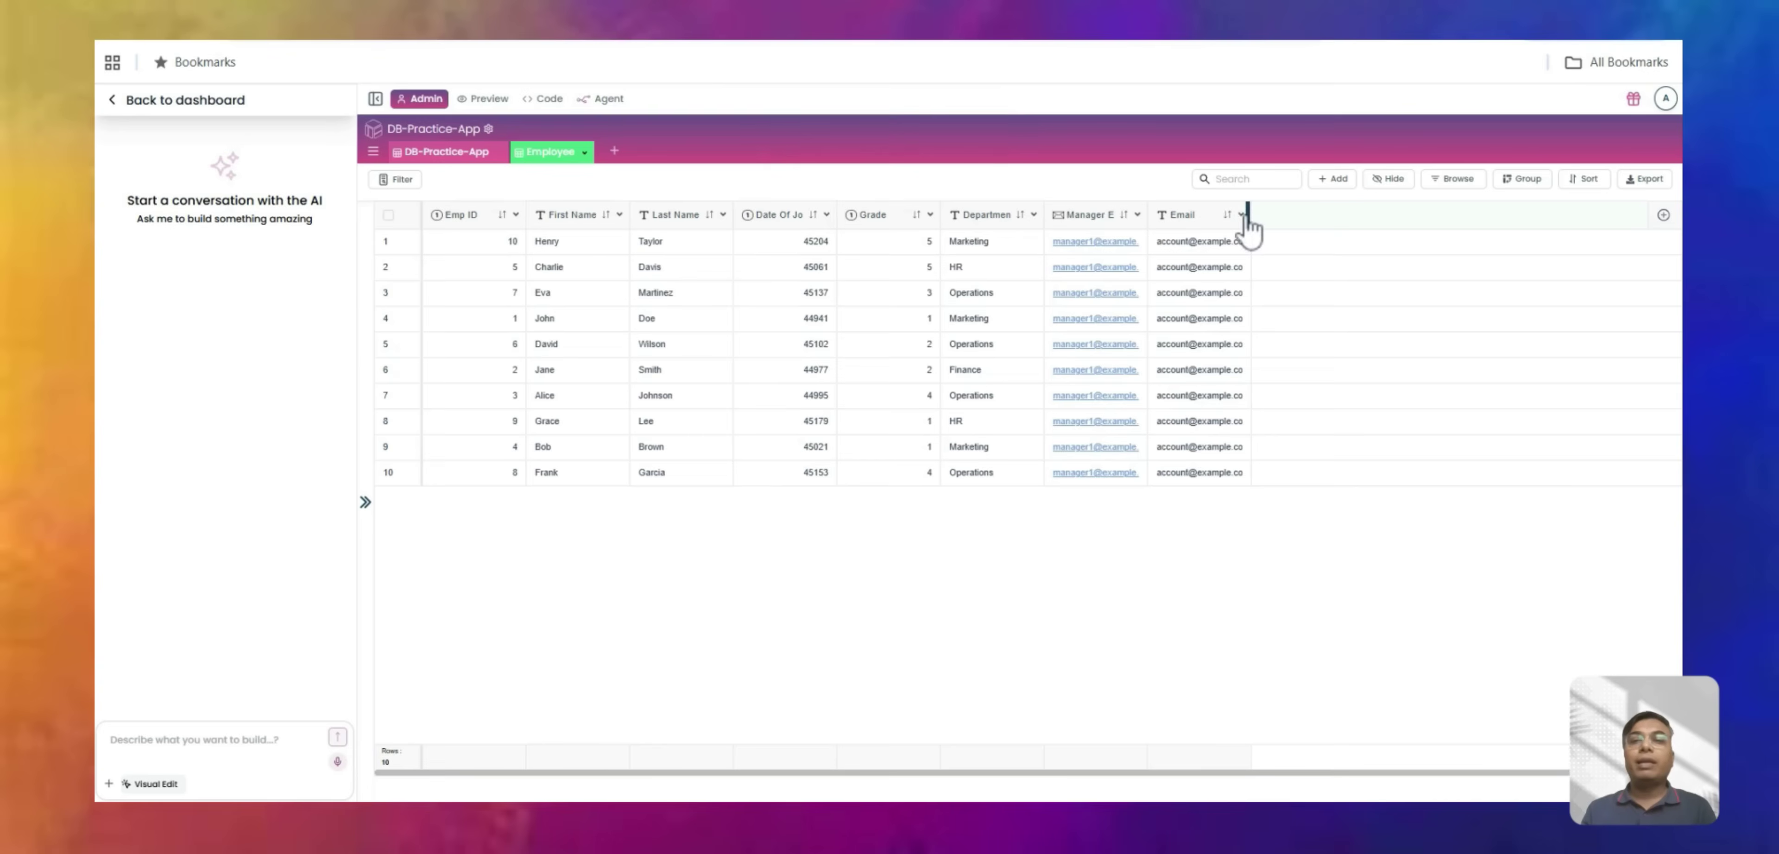
Set the Email column's type to Email, then bring up Date Of Joining's type choices.
click(1242, 215)
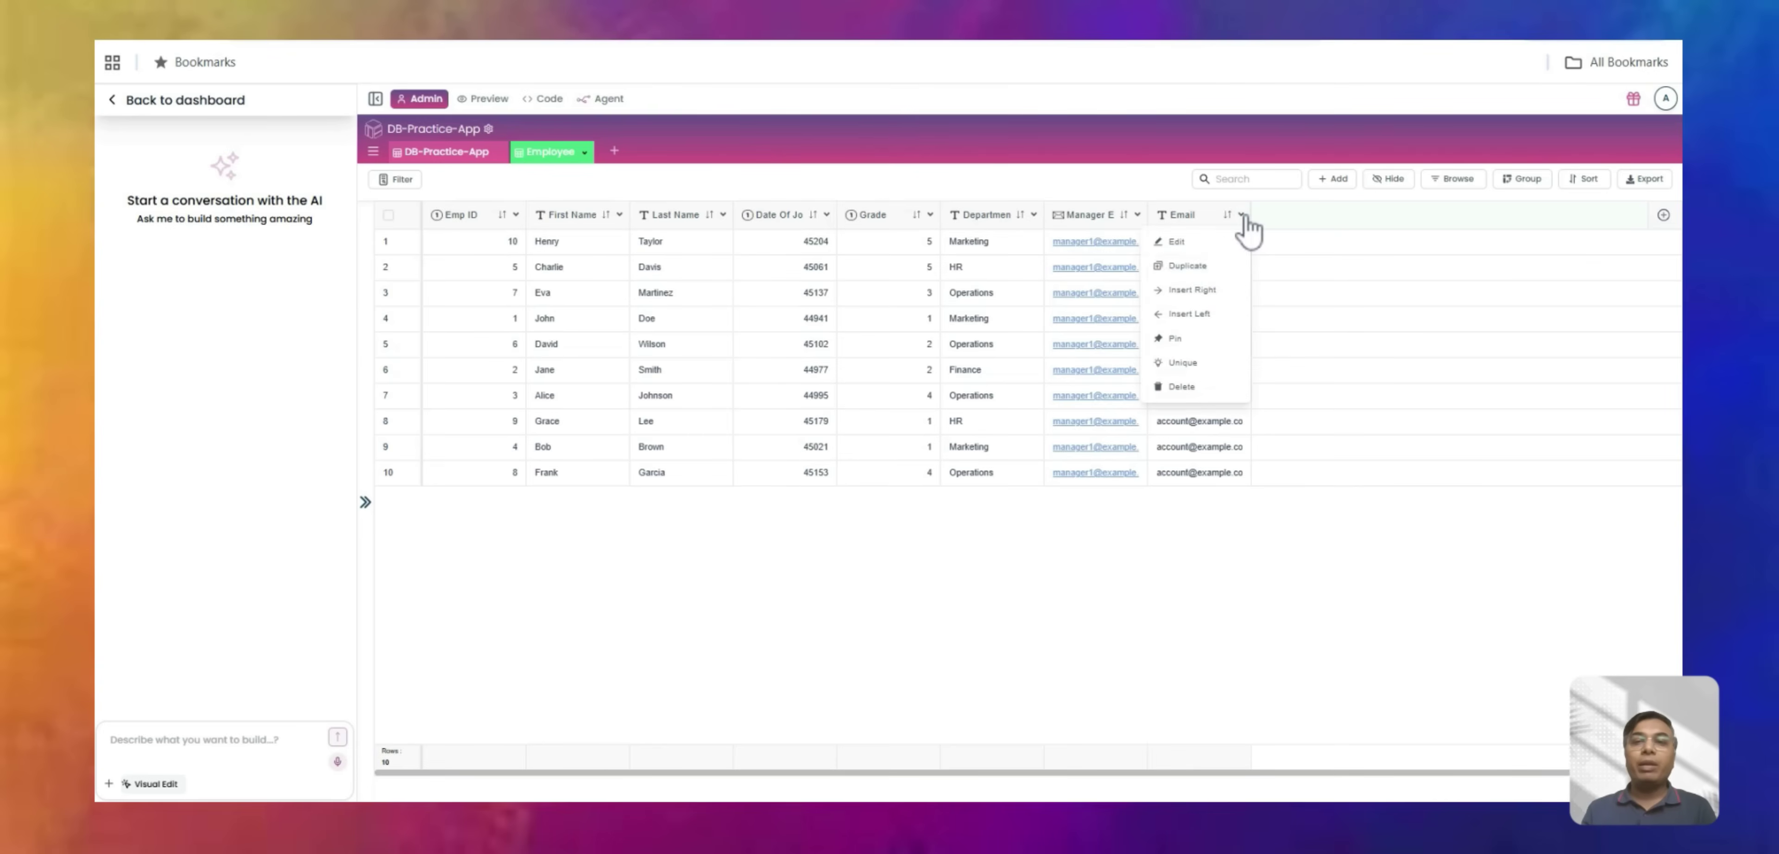
click(1203, 242)
click(977, 169)
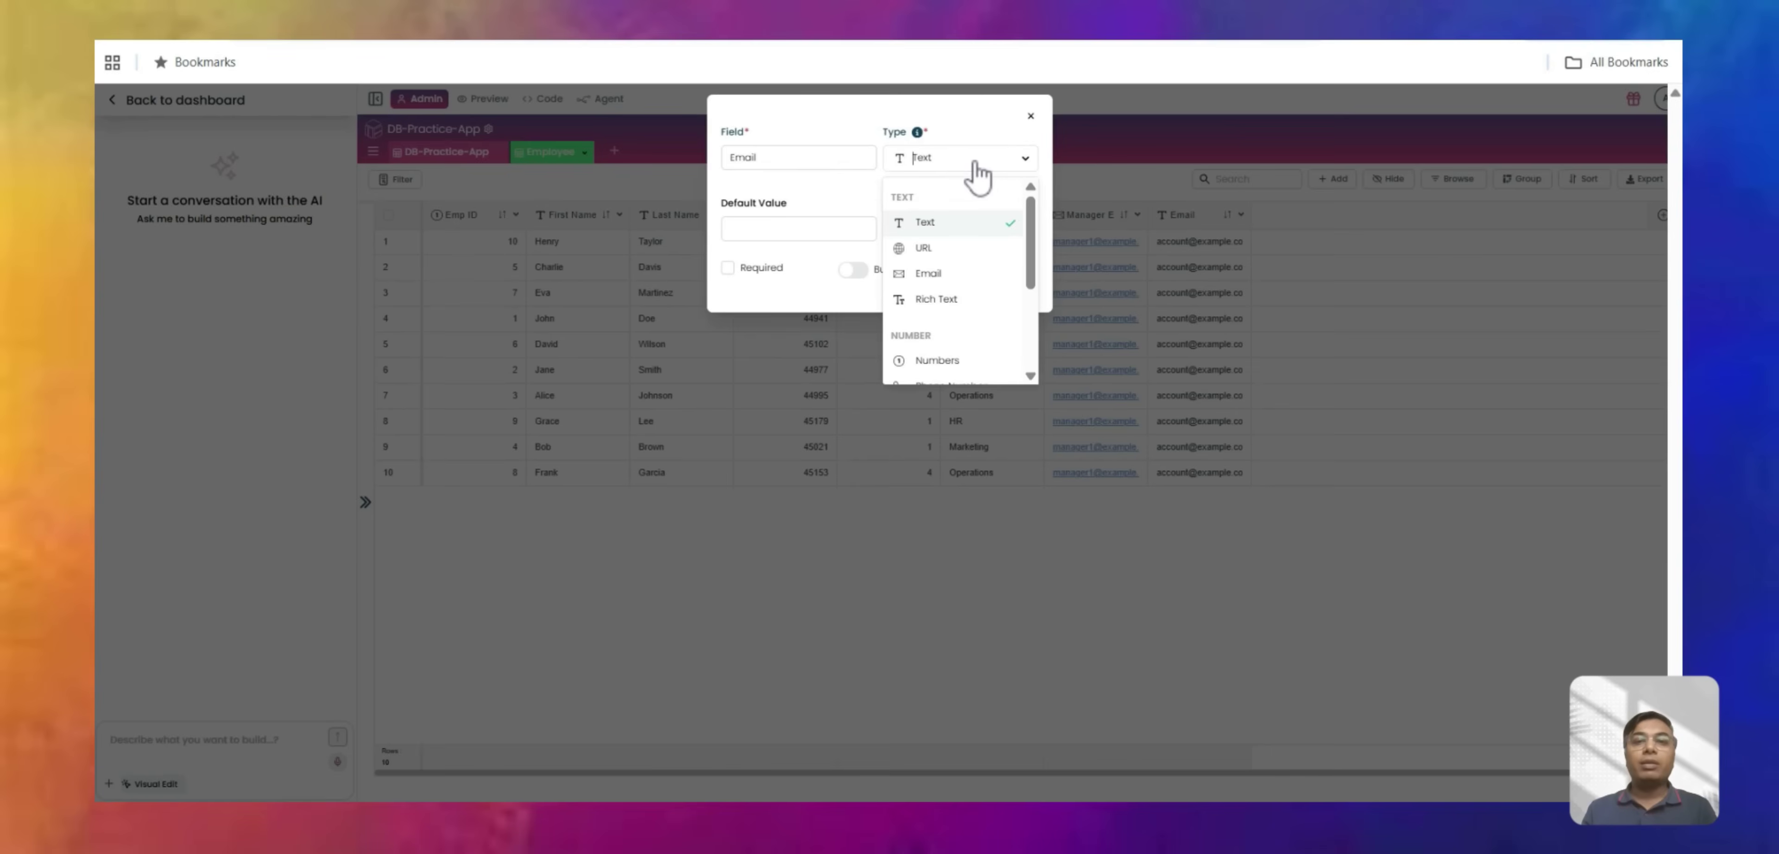
click(947, 275)
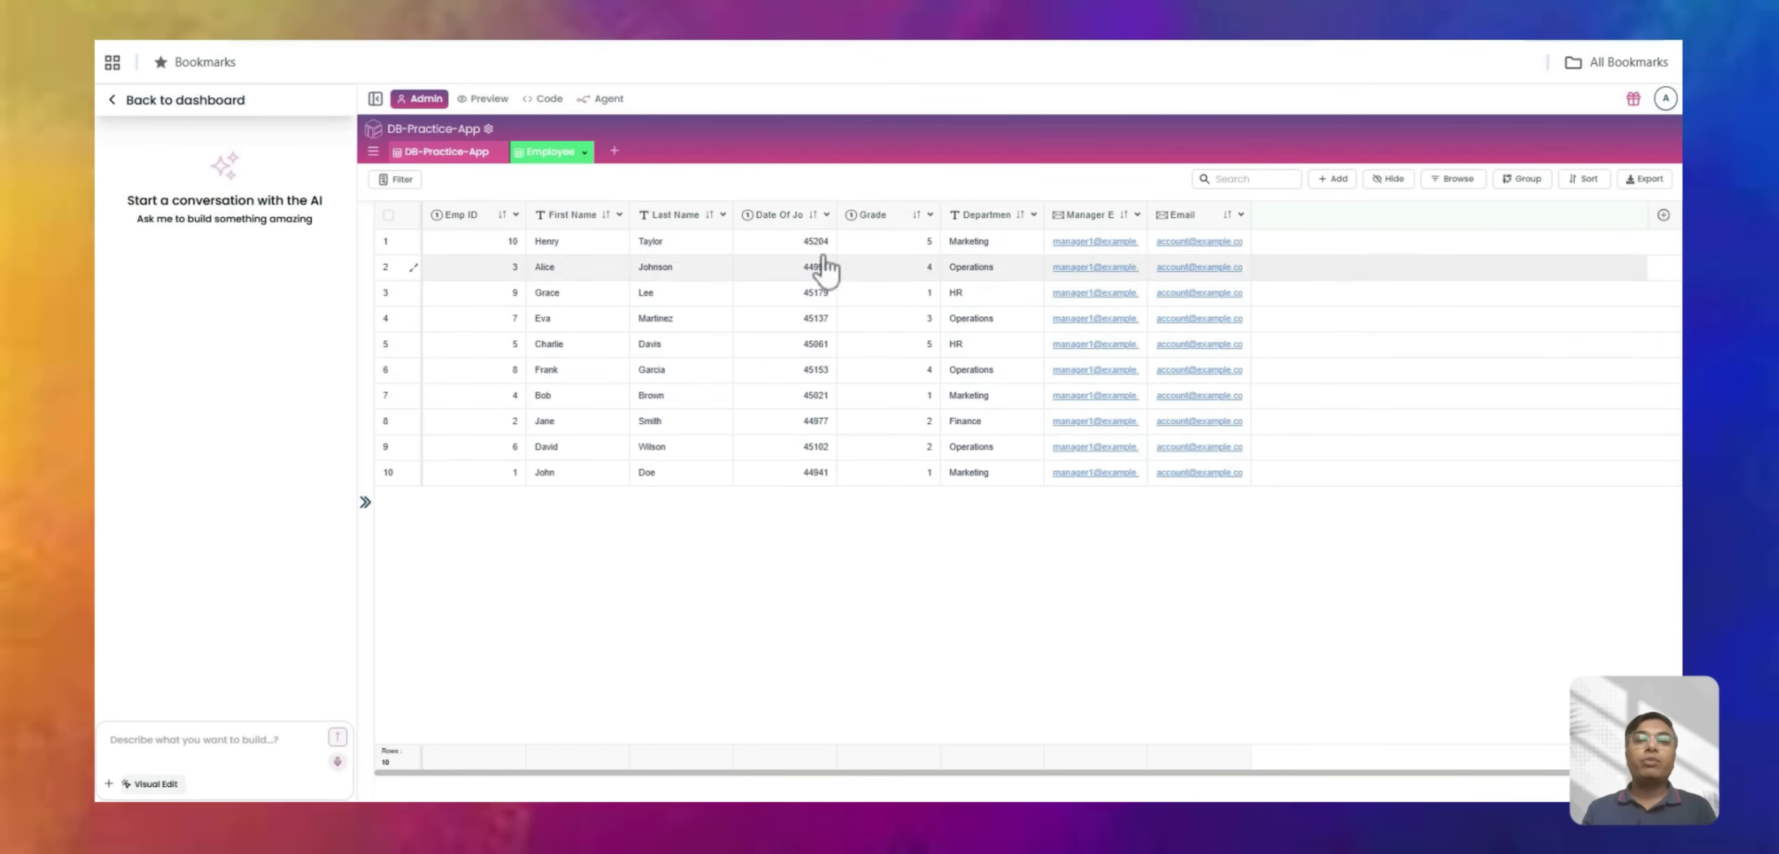
click(826, 214)
click(747, 271)
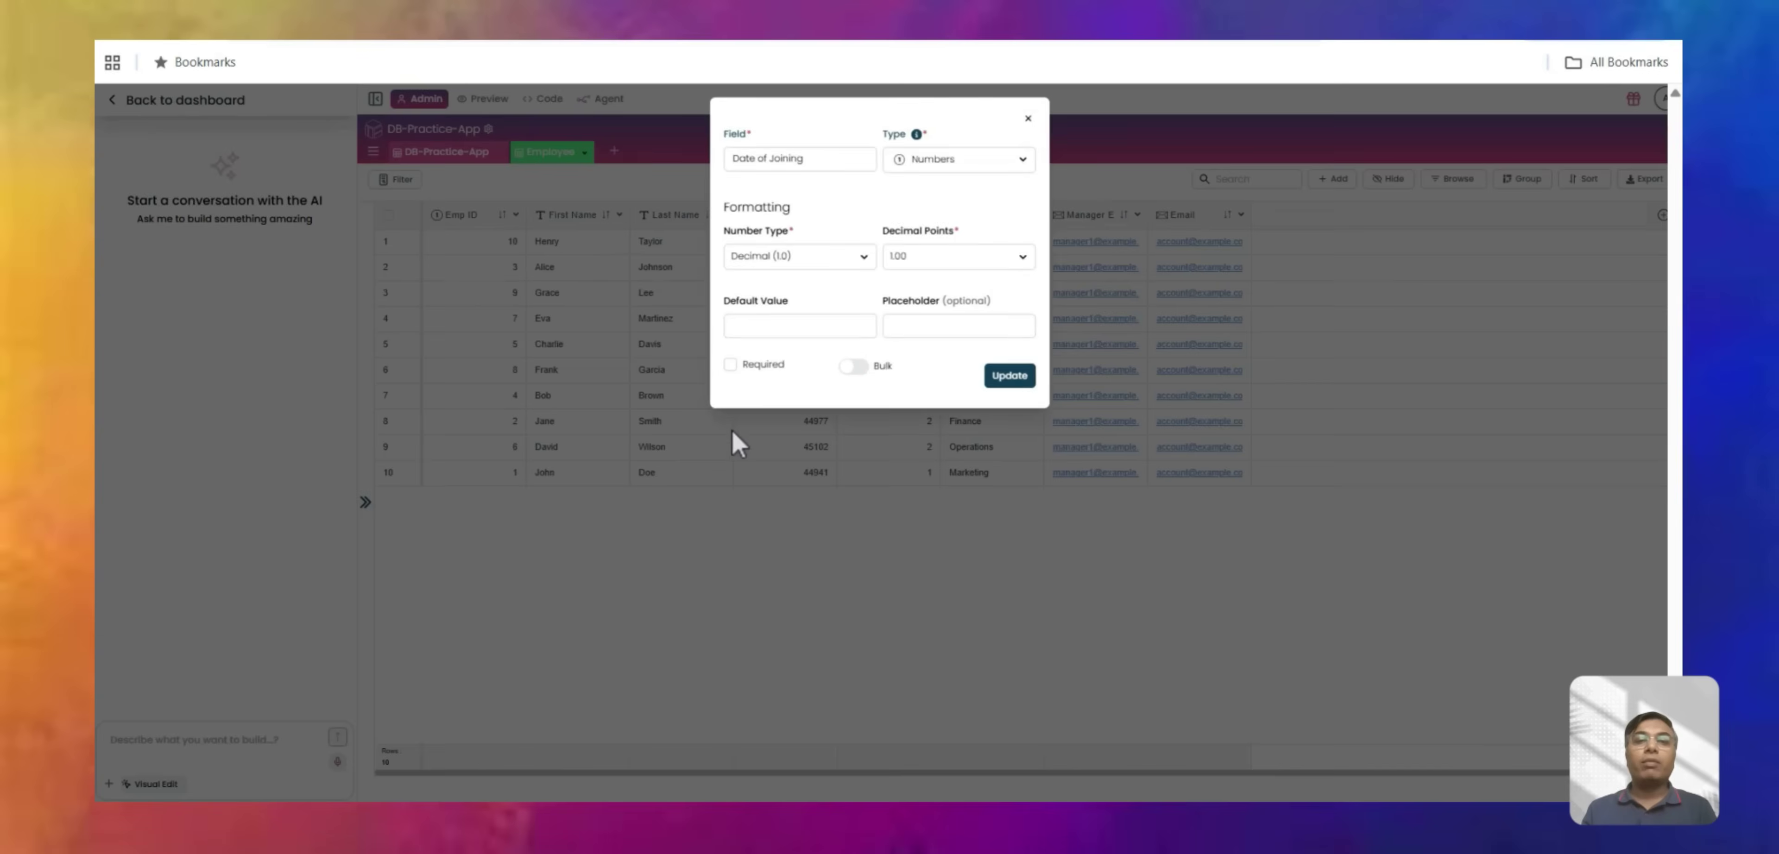
click(977, 162)
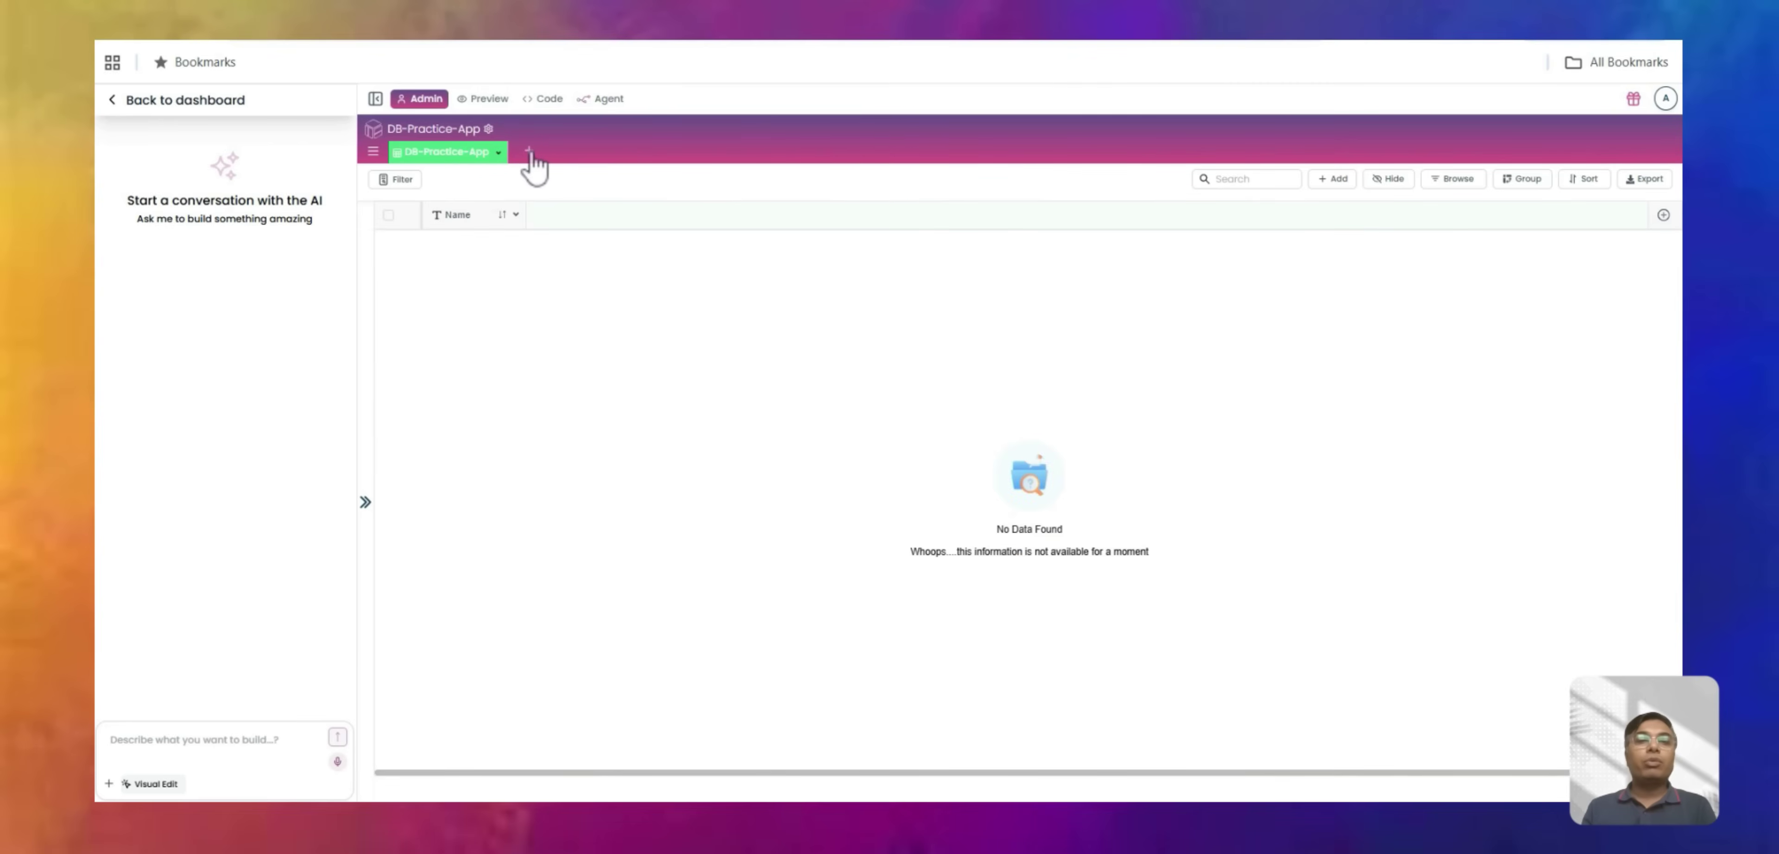
Add a new upload worksheet named 'Employee' with the Employee spreadsheet attached.
click(529, 152)
click(577, 174)
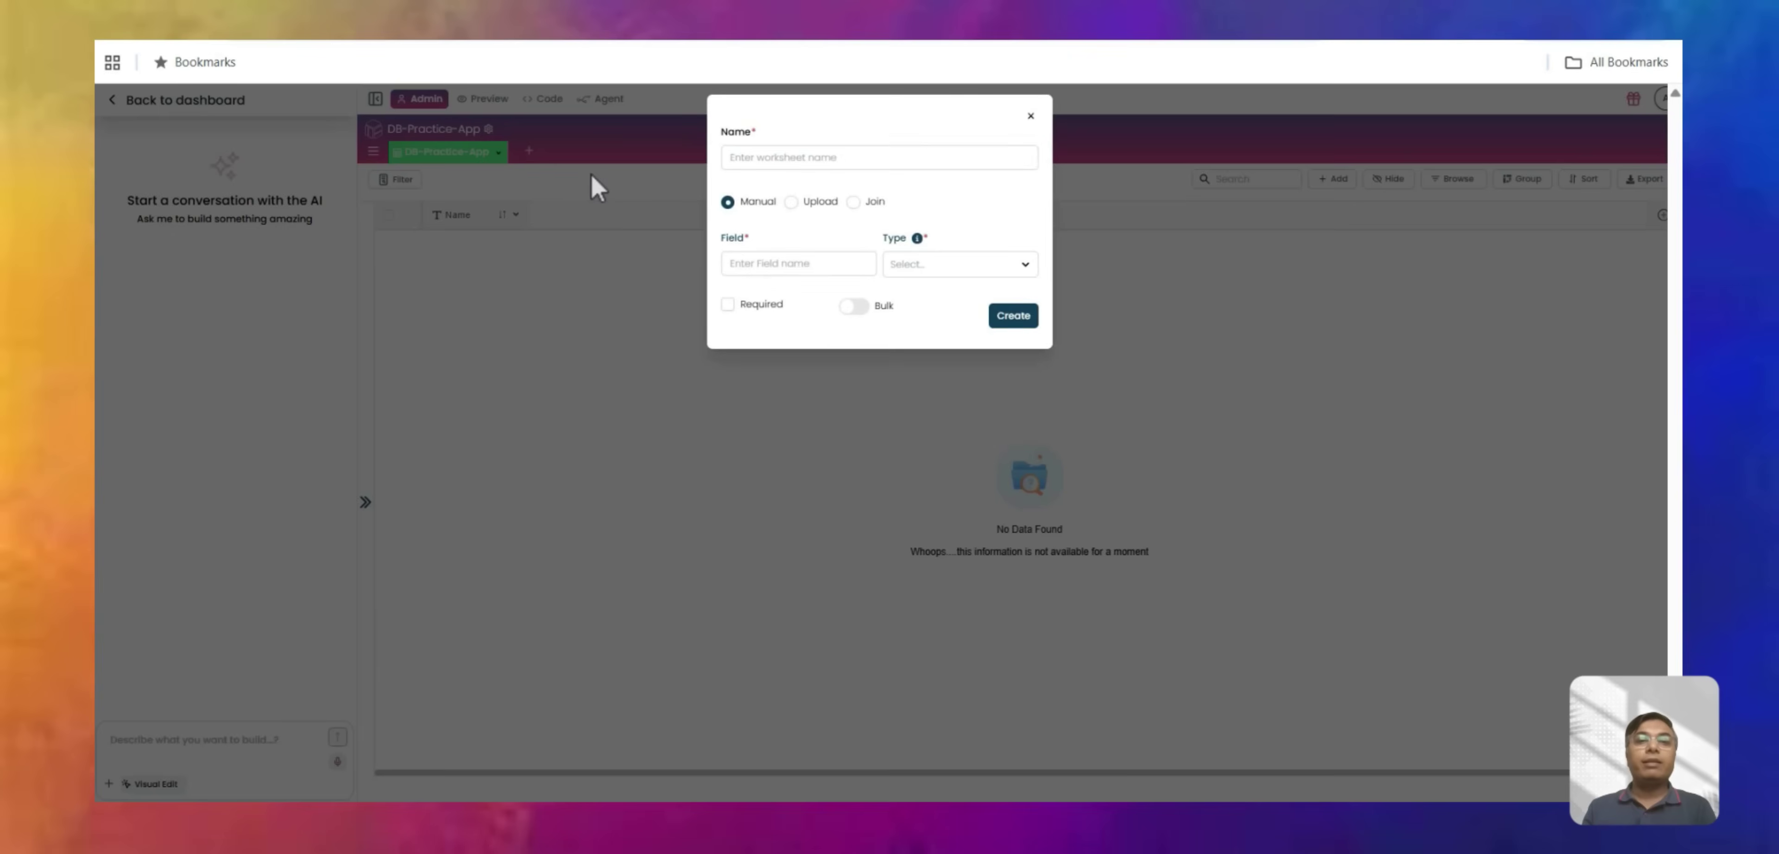
click(839, 159)
text(Emp)
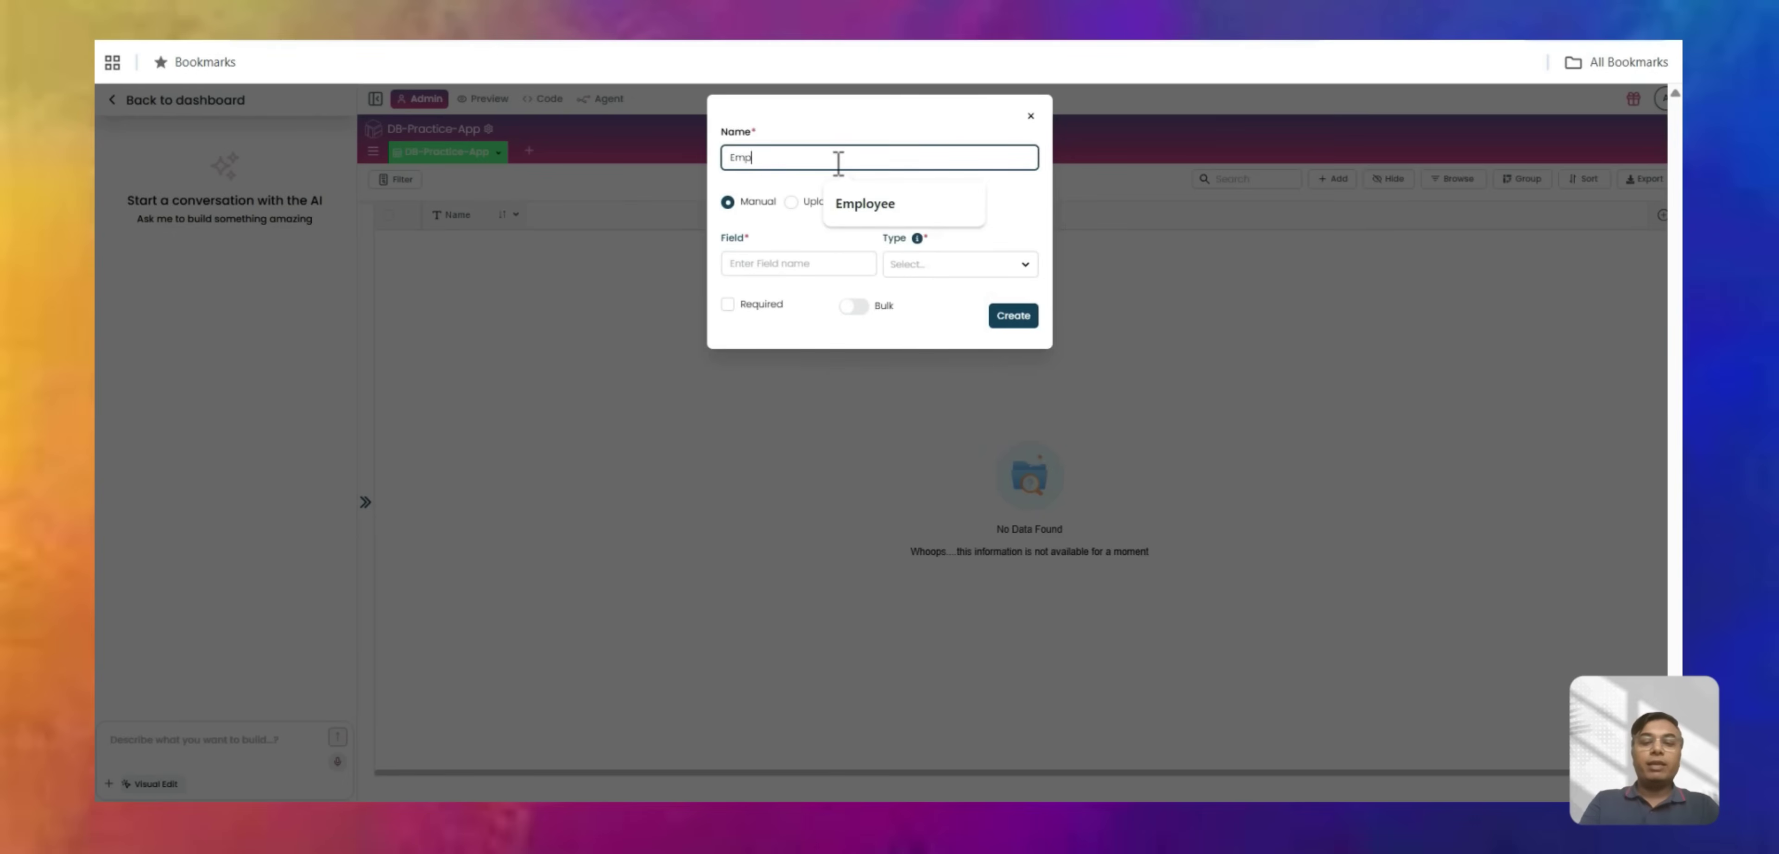
text(loyee)
click(792, 203)
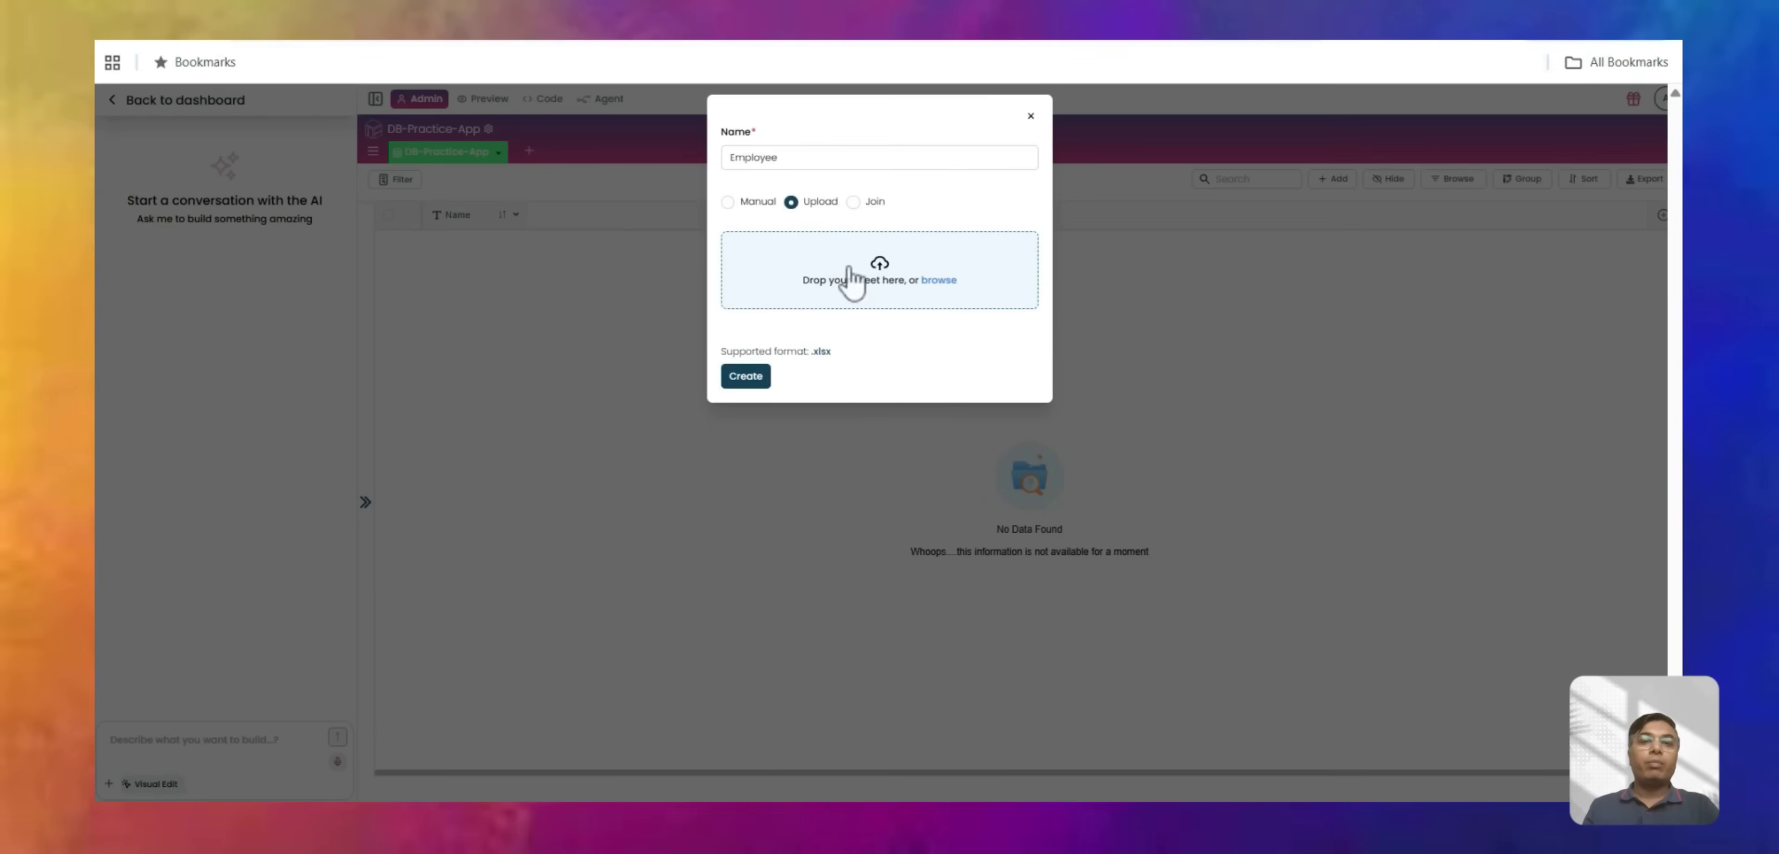
click(939, 282)
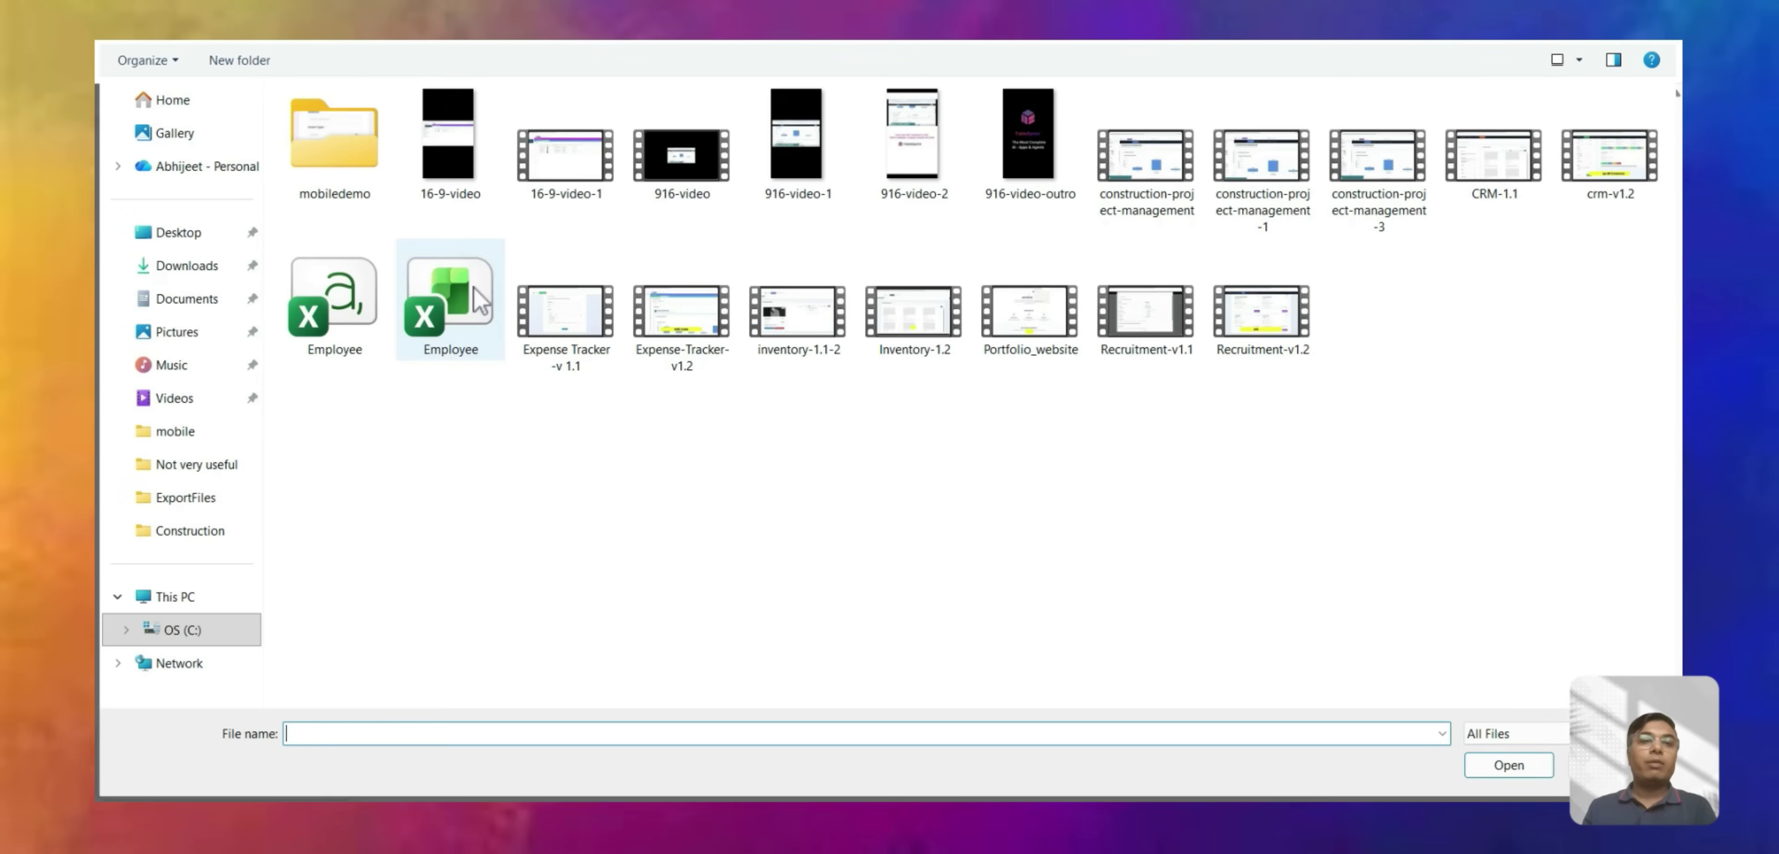
double_click(474, 286)
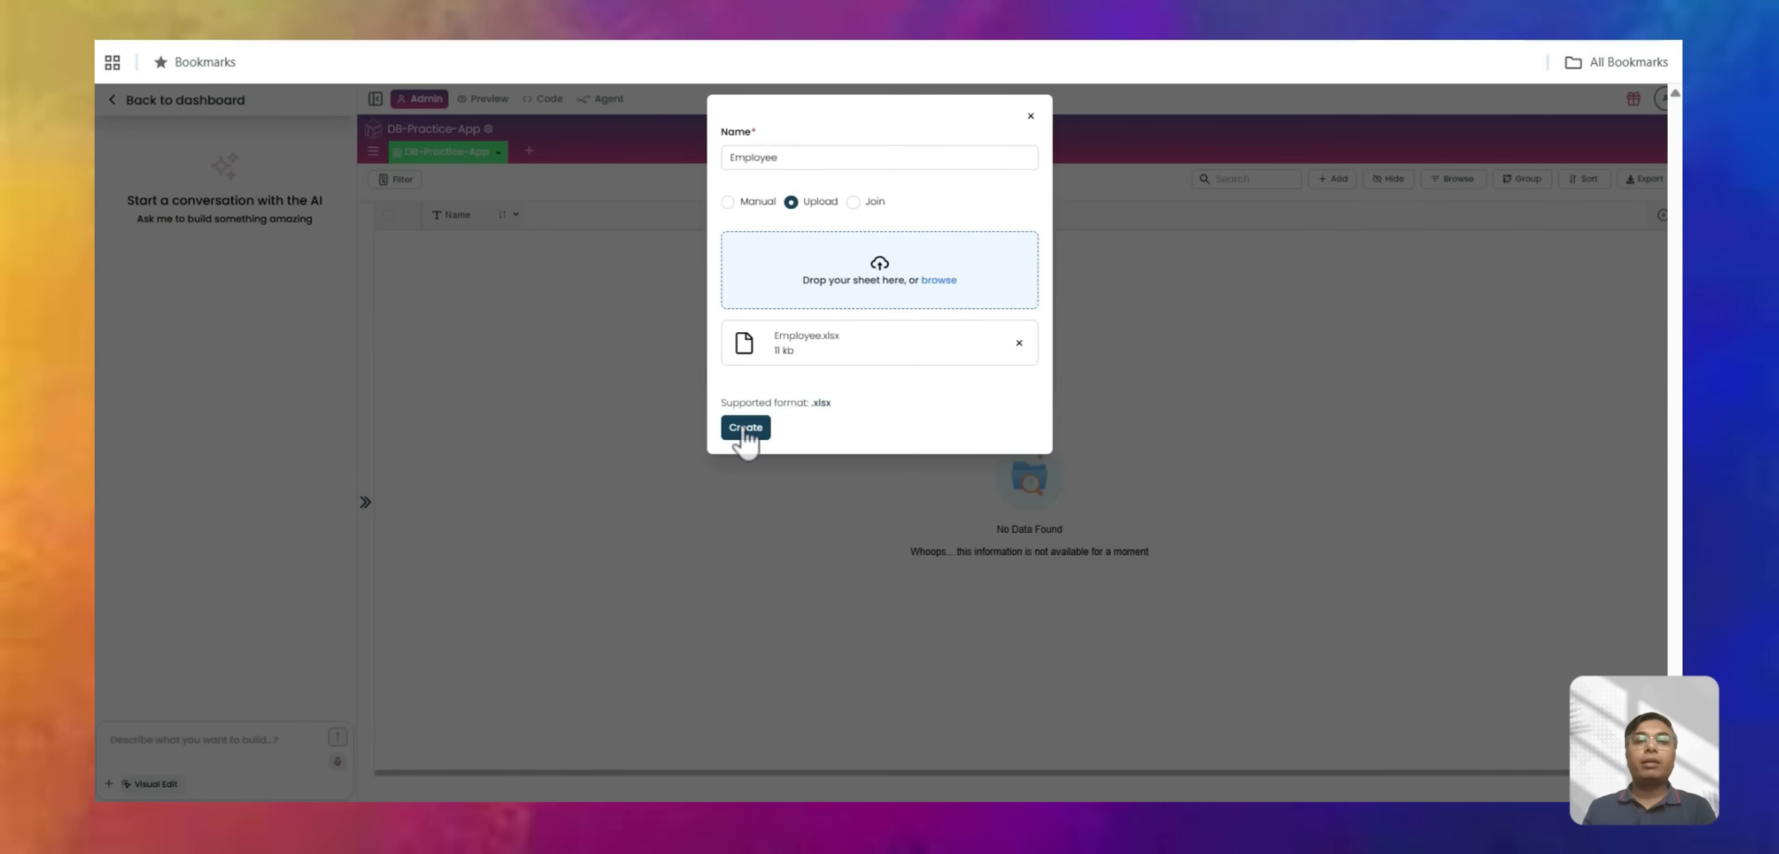
Import the sheet with Date Of Joining set to the Date type.
click(745, 427)
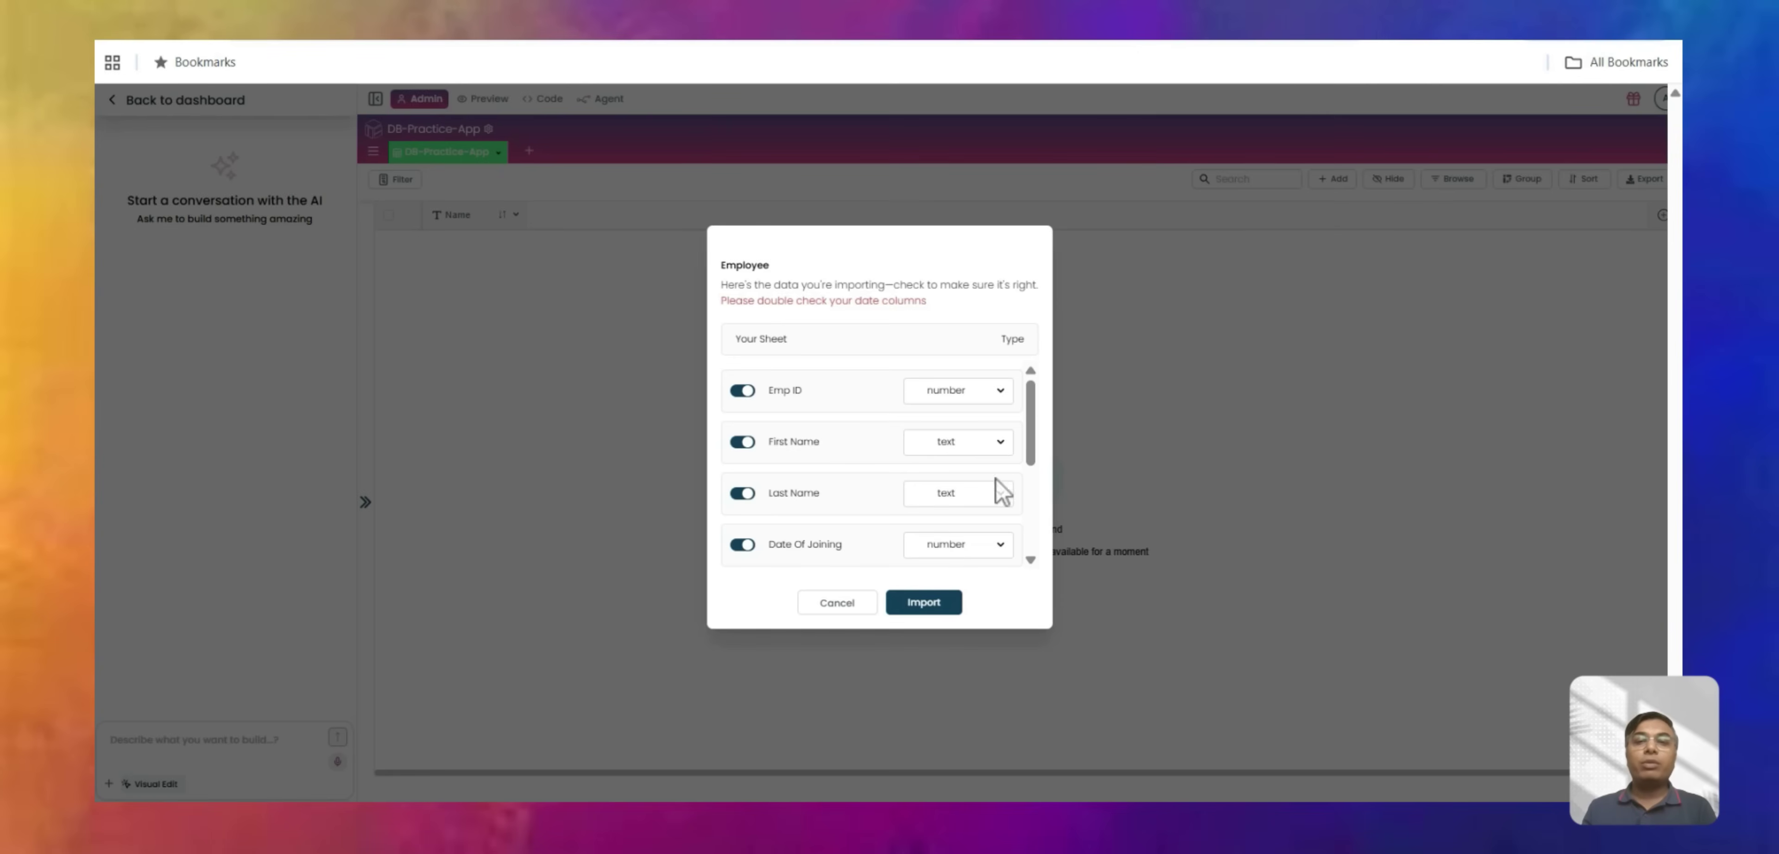
scroll(1036, 461, down, 1)
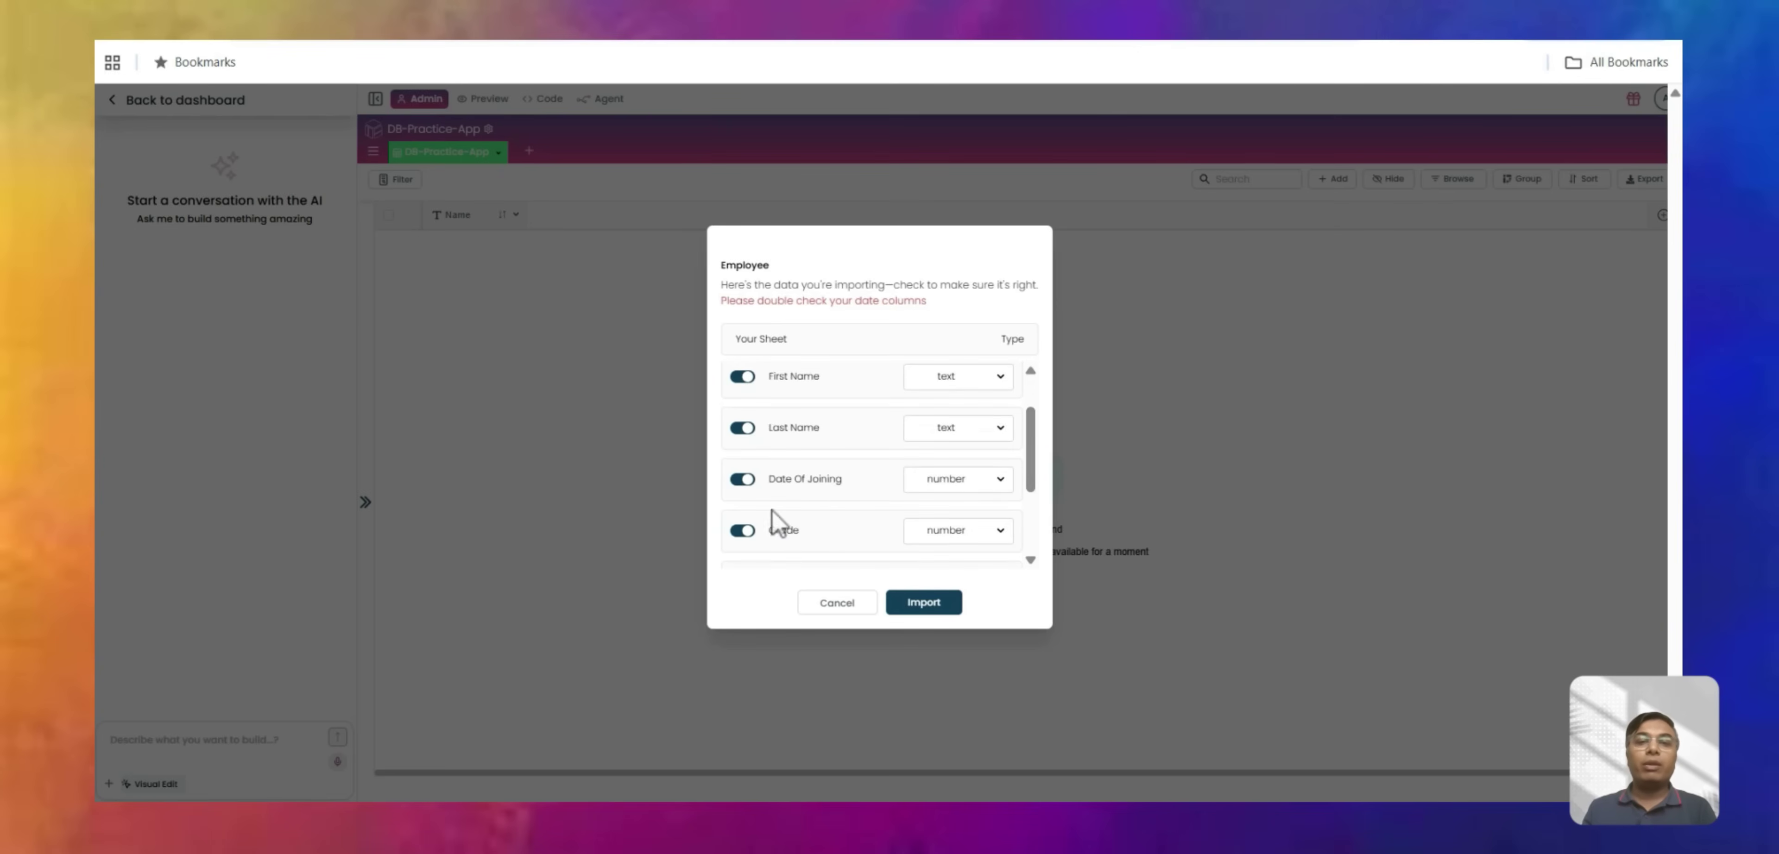
click(985, 482)
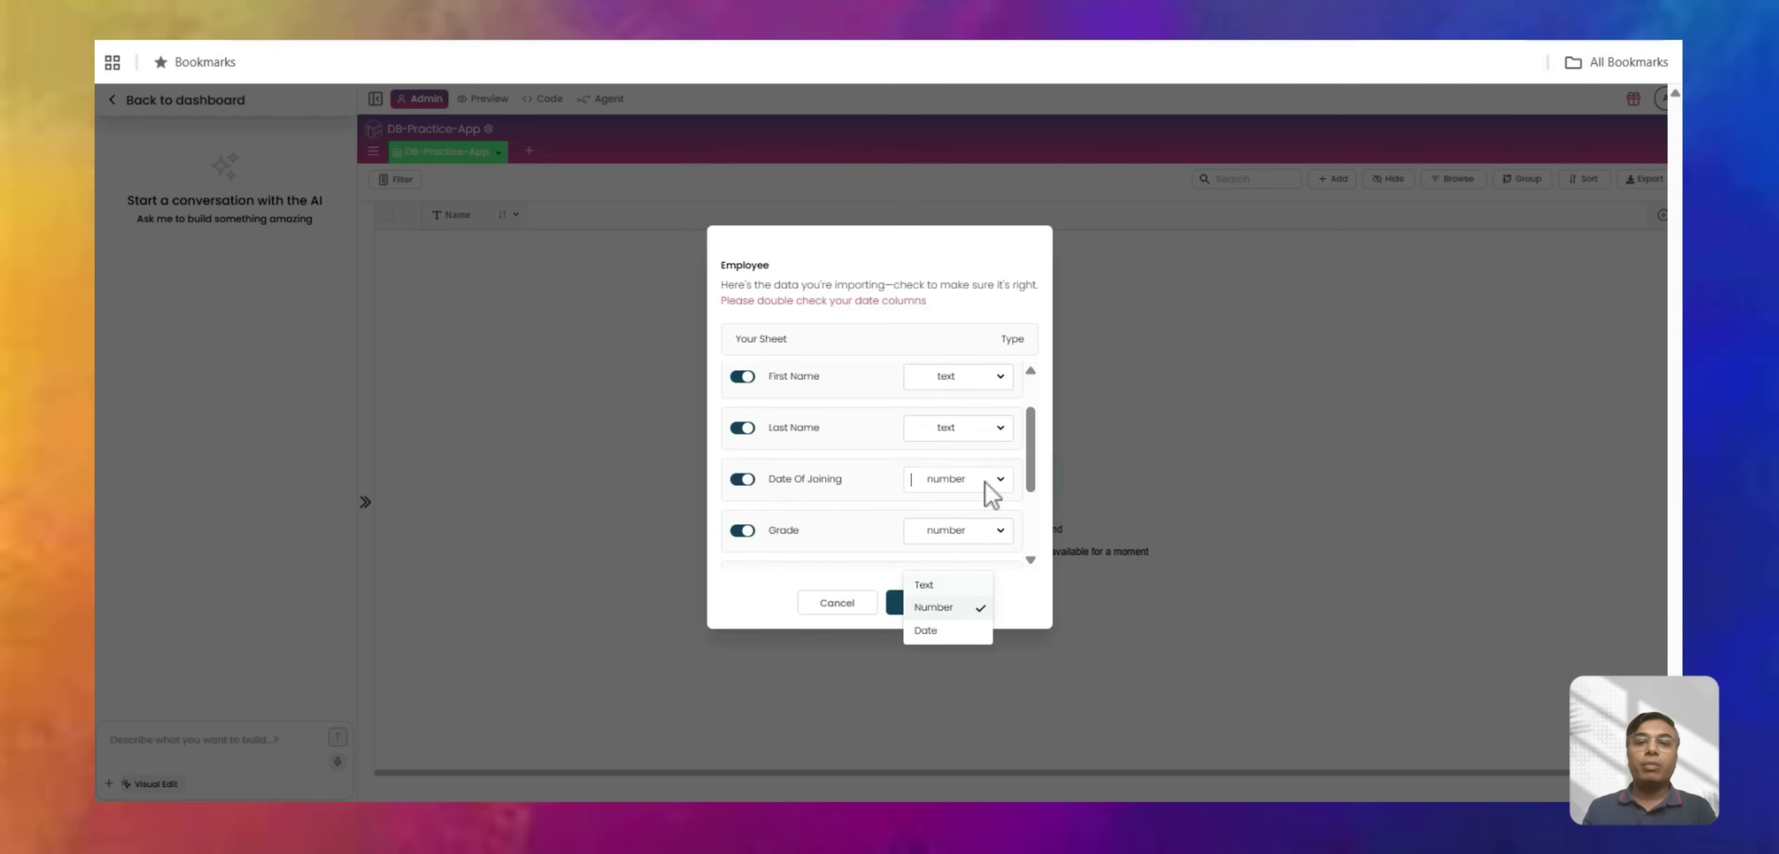
click(934, 636)
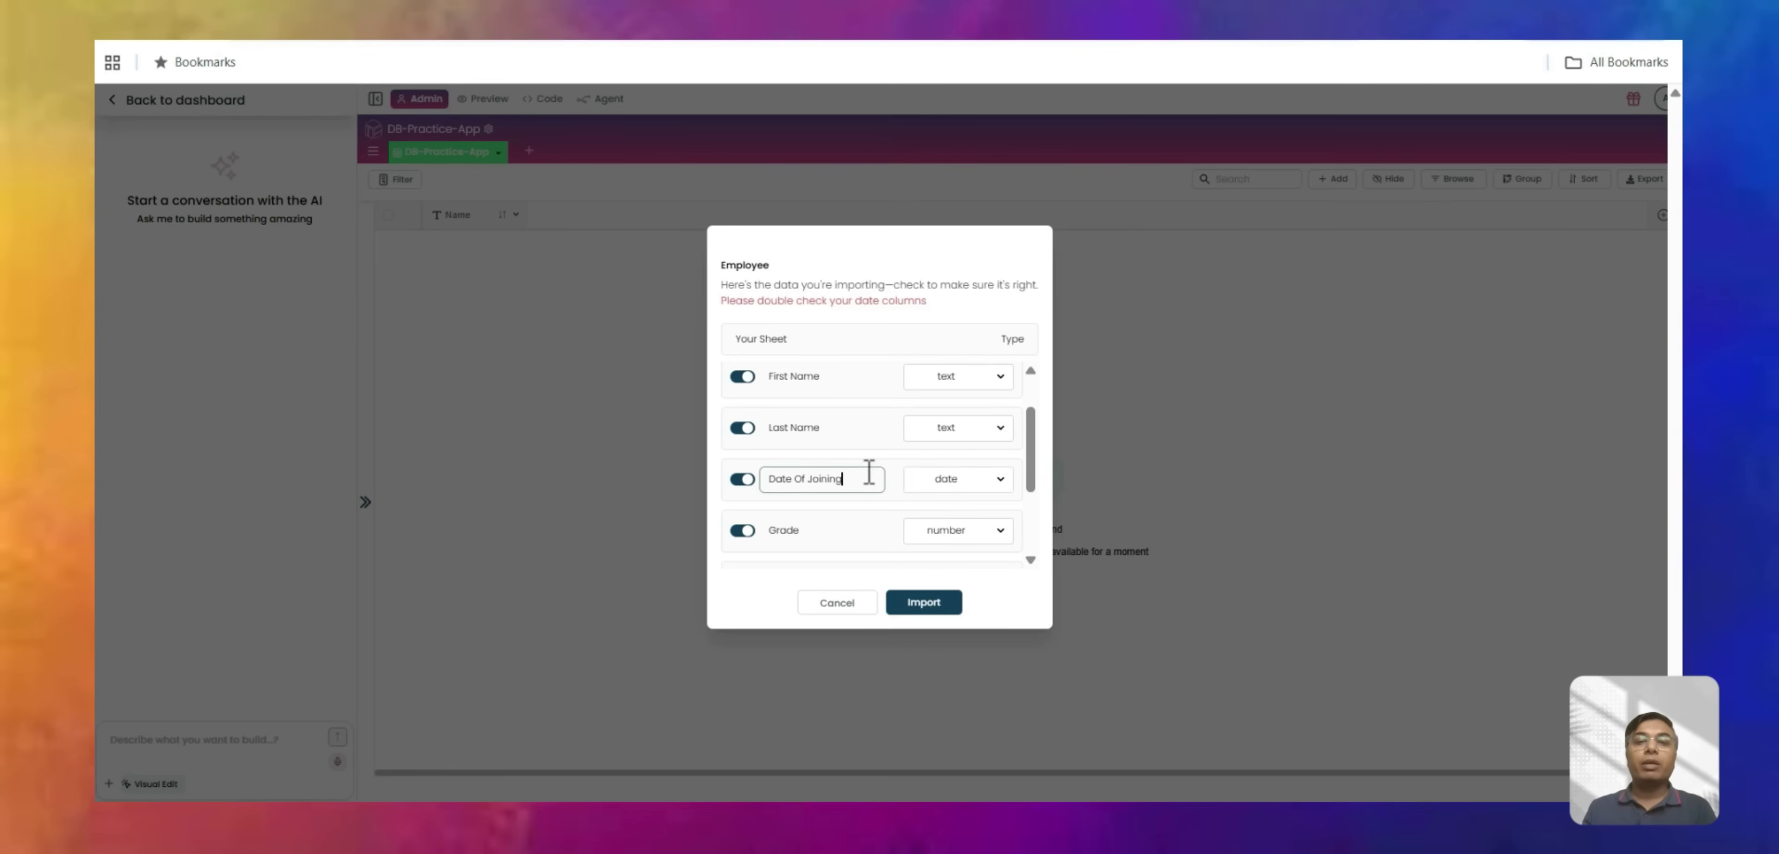
scroll(860, 473, down, 3)
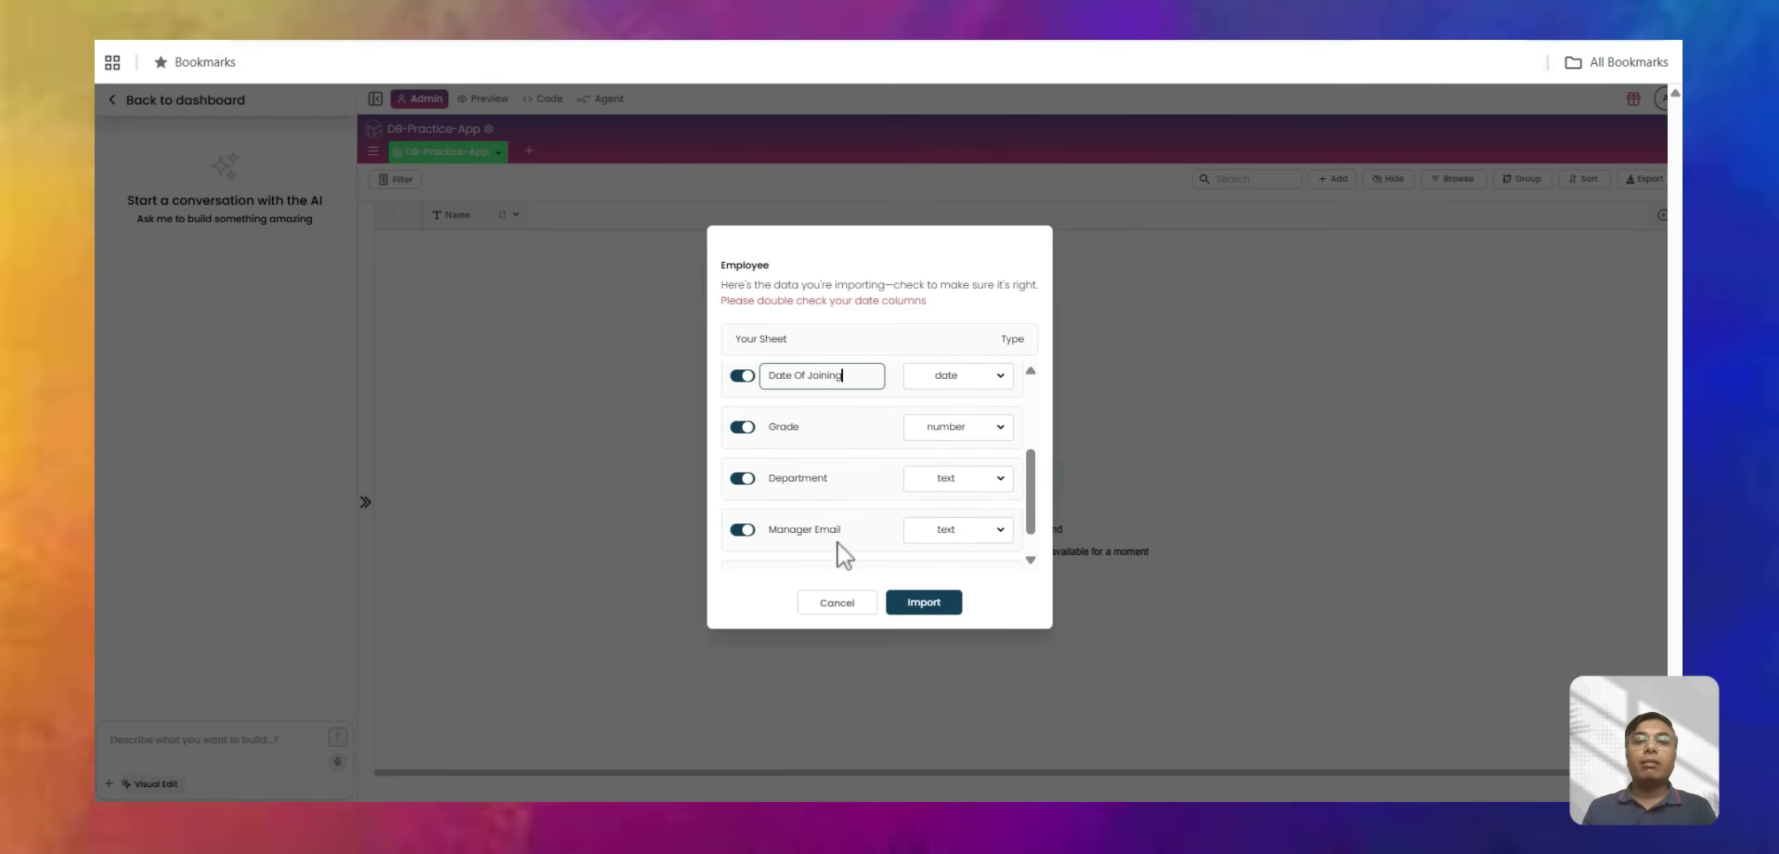
click(924, 603)
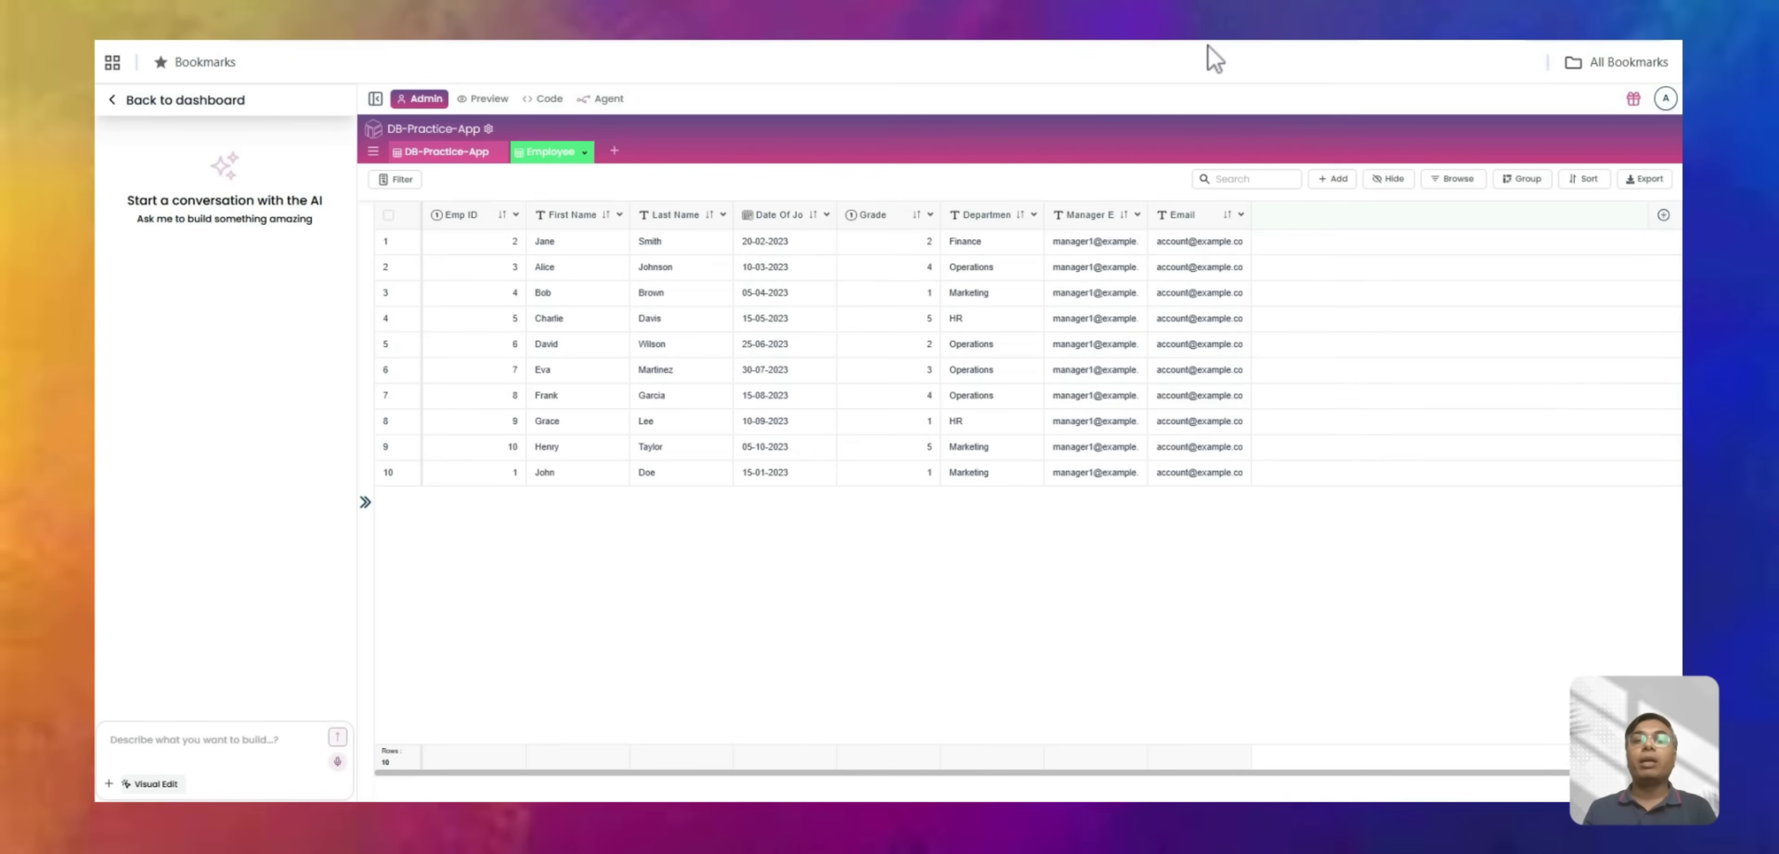
Set Manager Email and Email to Email type, then hide the AI chat and show the views.
click(1136, 216)
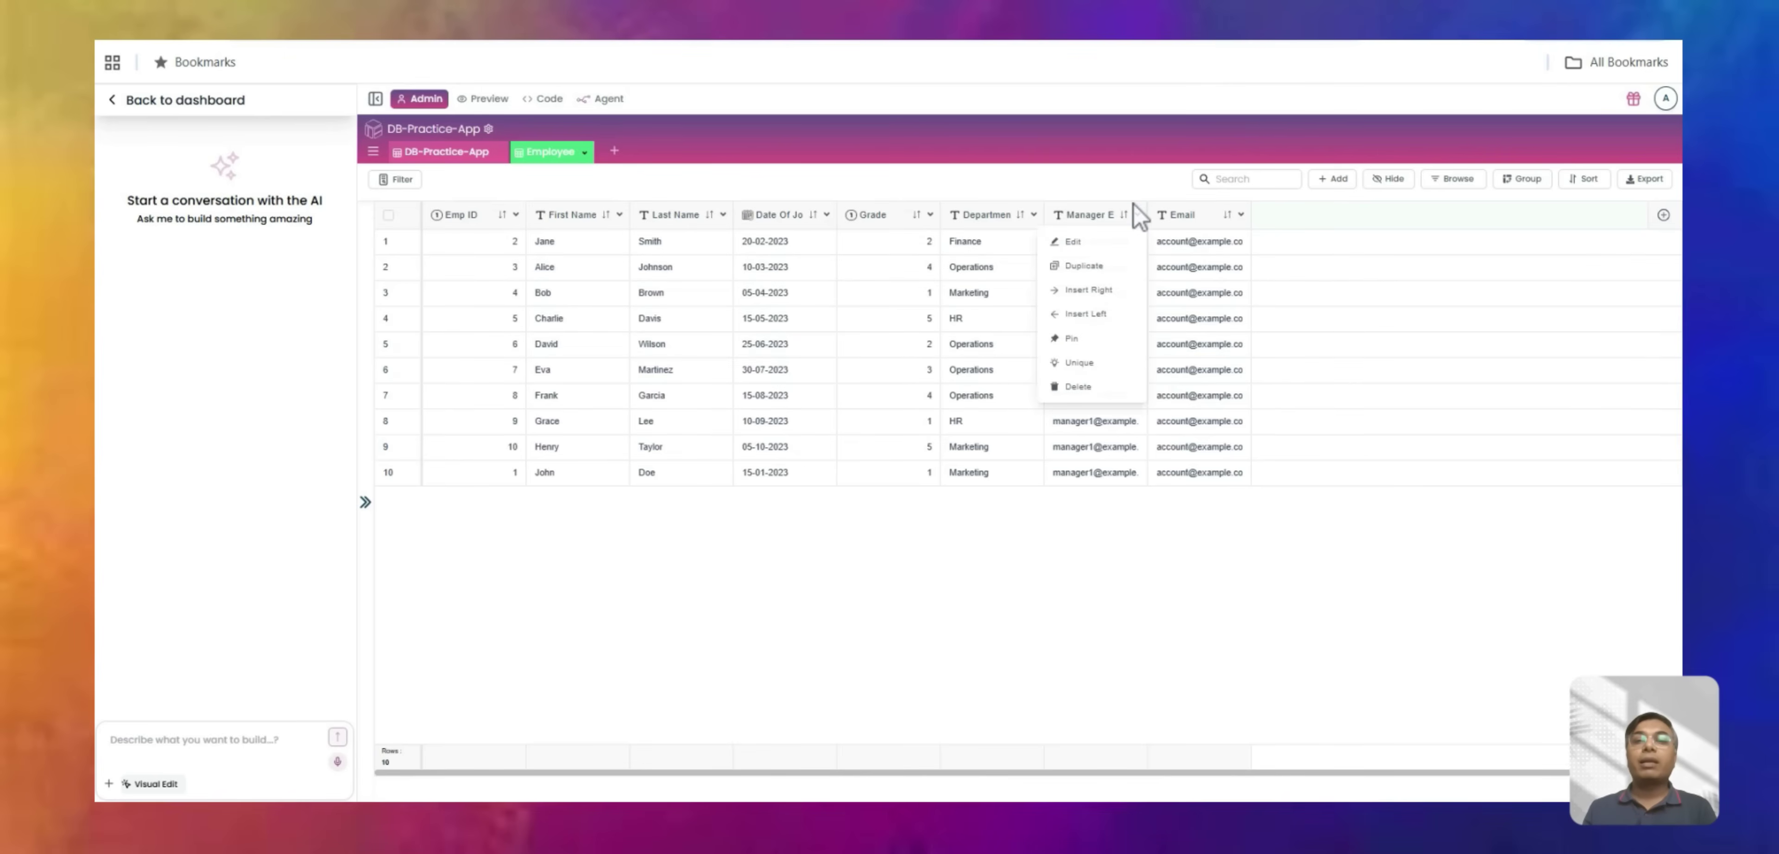
click(1098, 243)
click(995, 160)
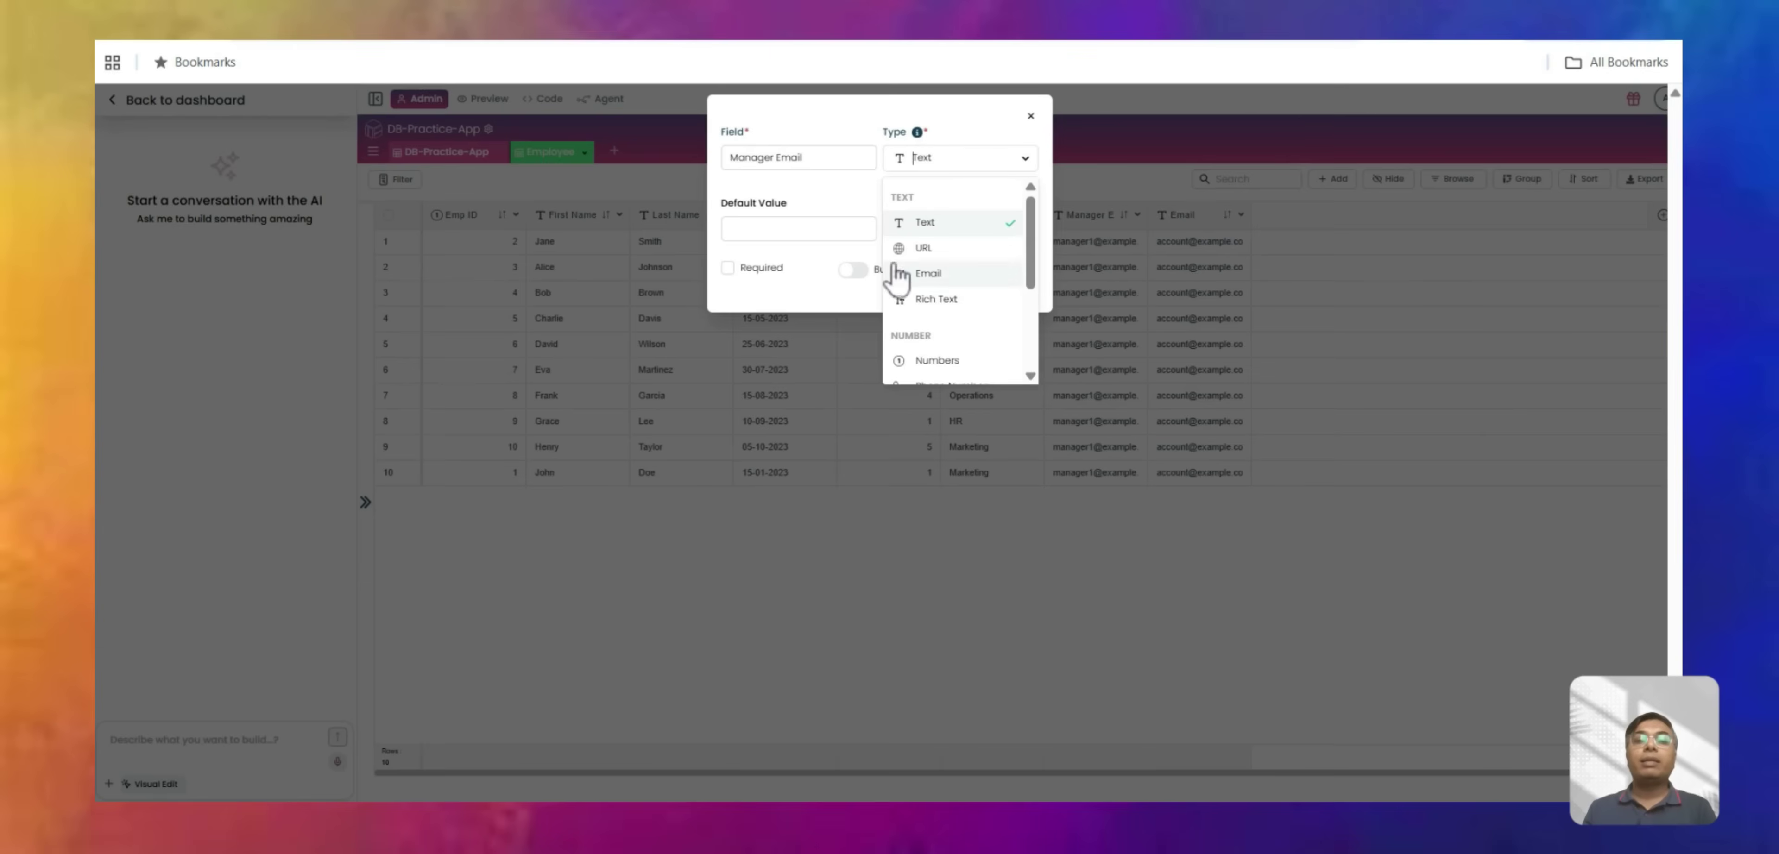
click(929, 275)
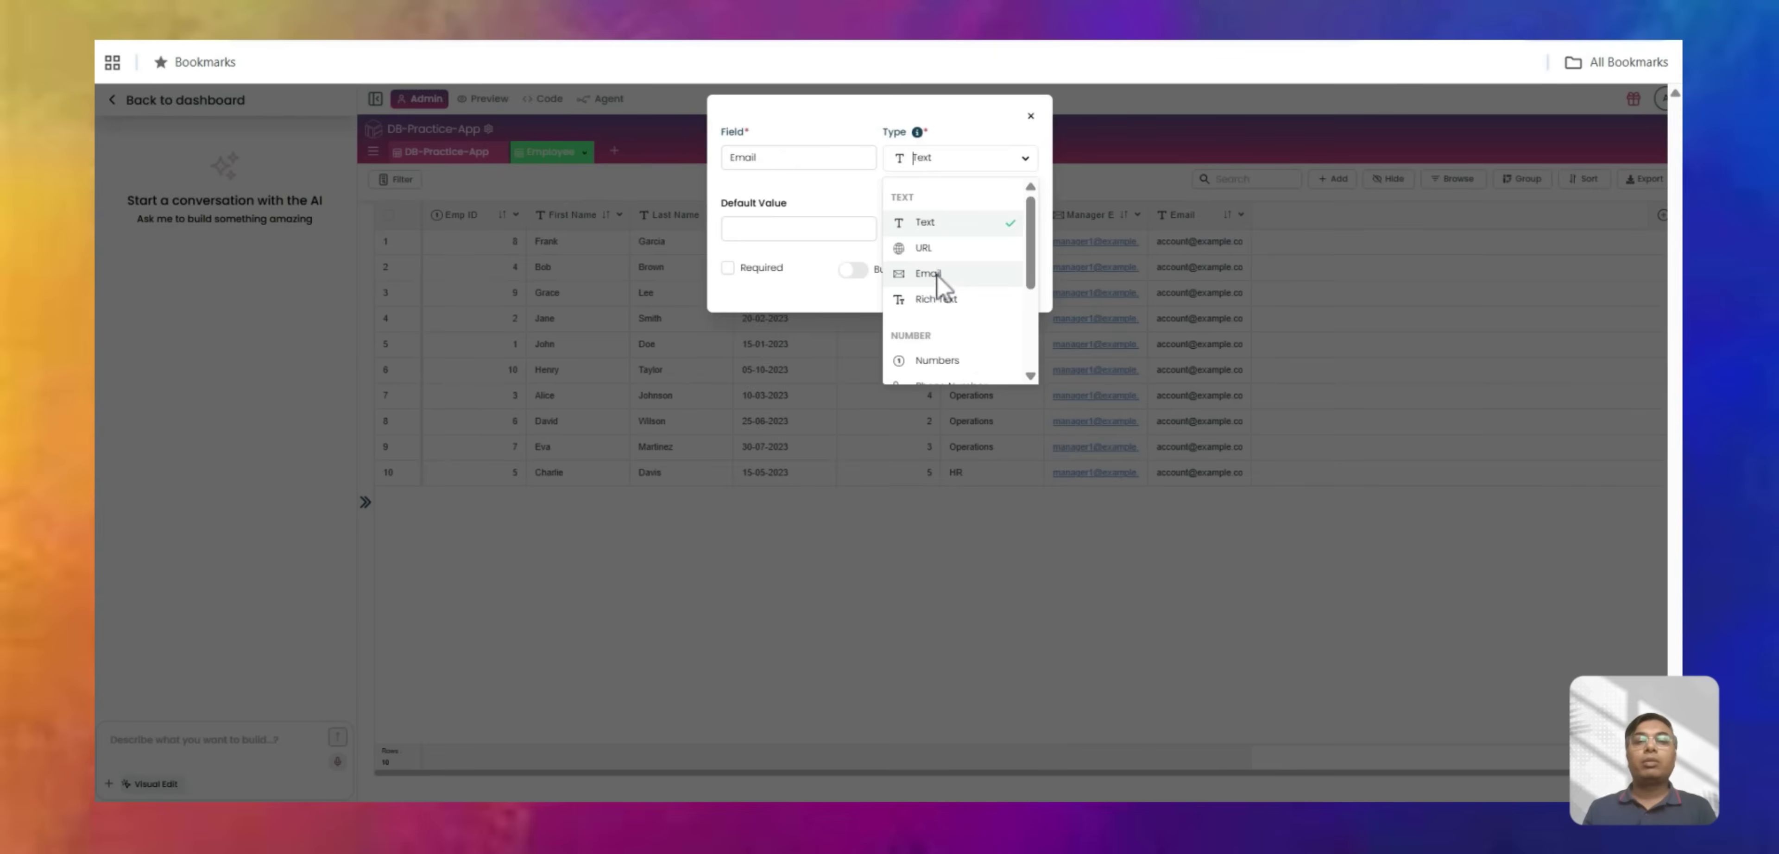
click(932, 276)
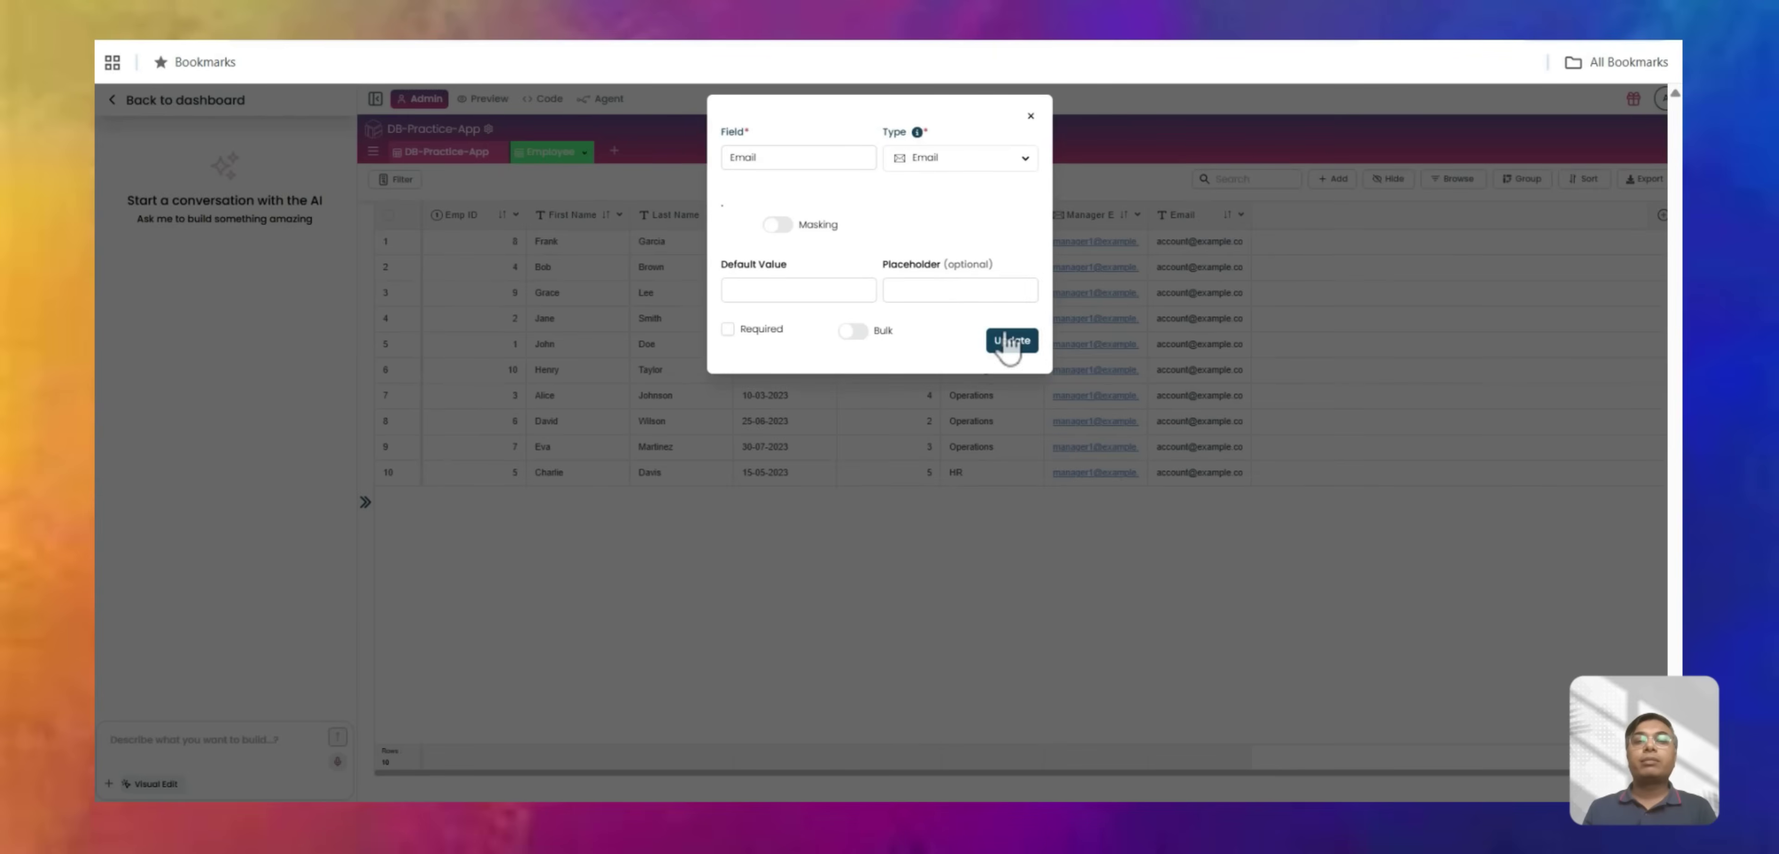
click(1002, 343)
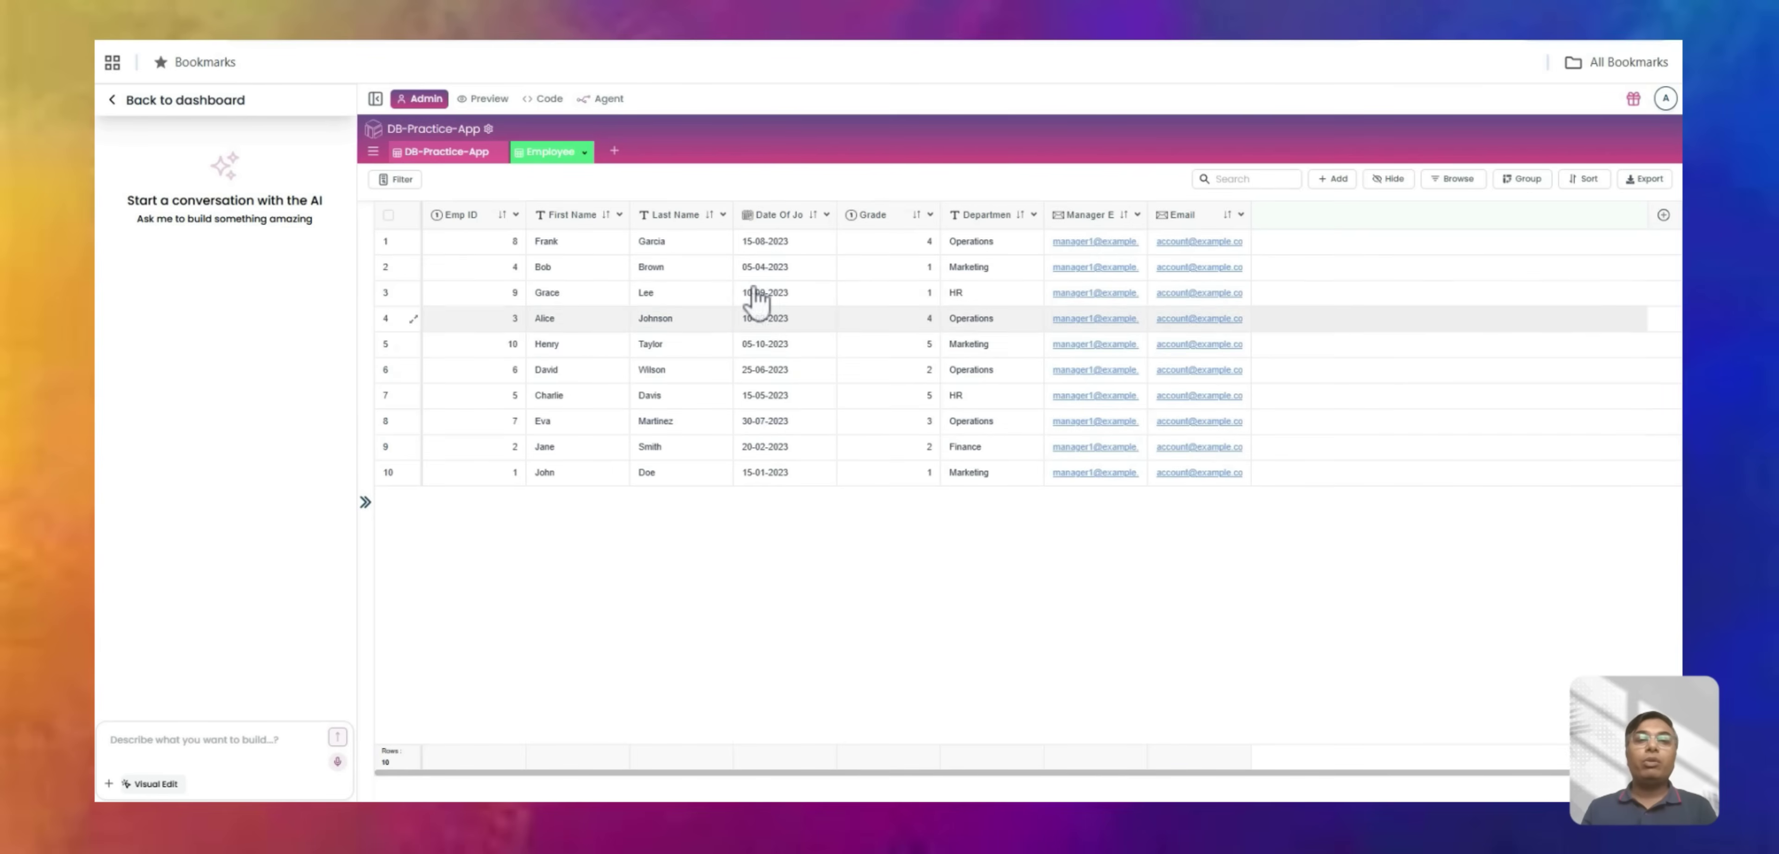
click(375, 99)
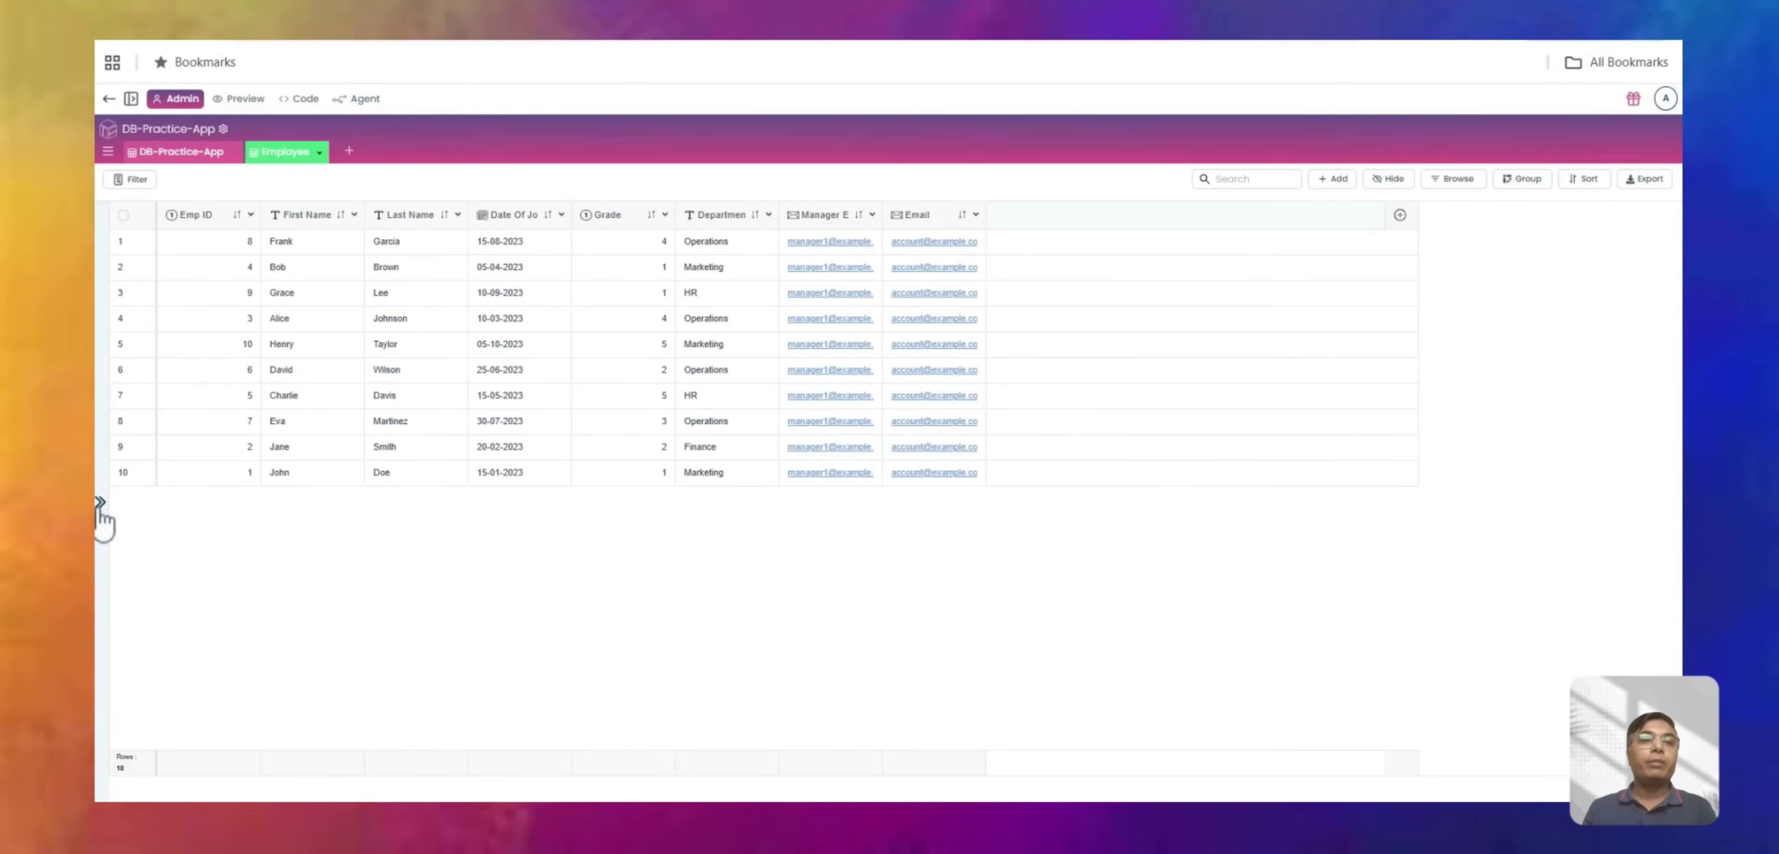
click(100, 503)
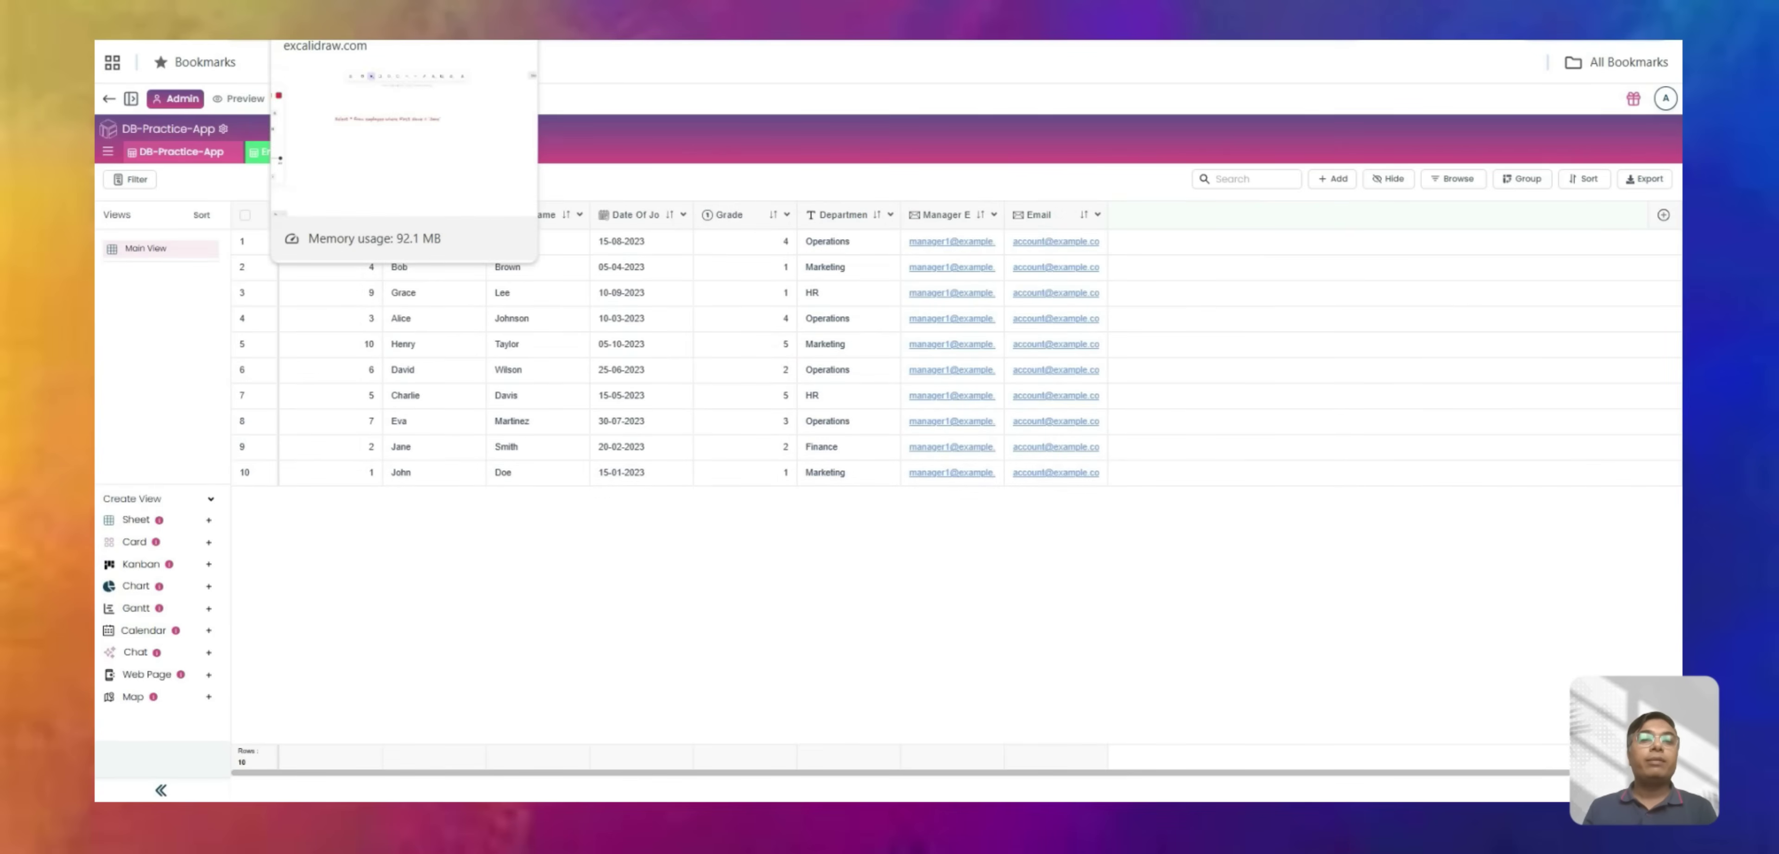
click(359, 39)
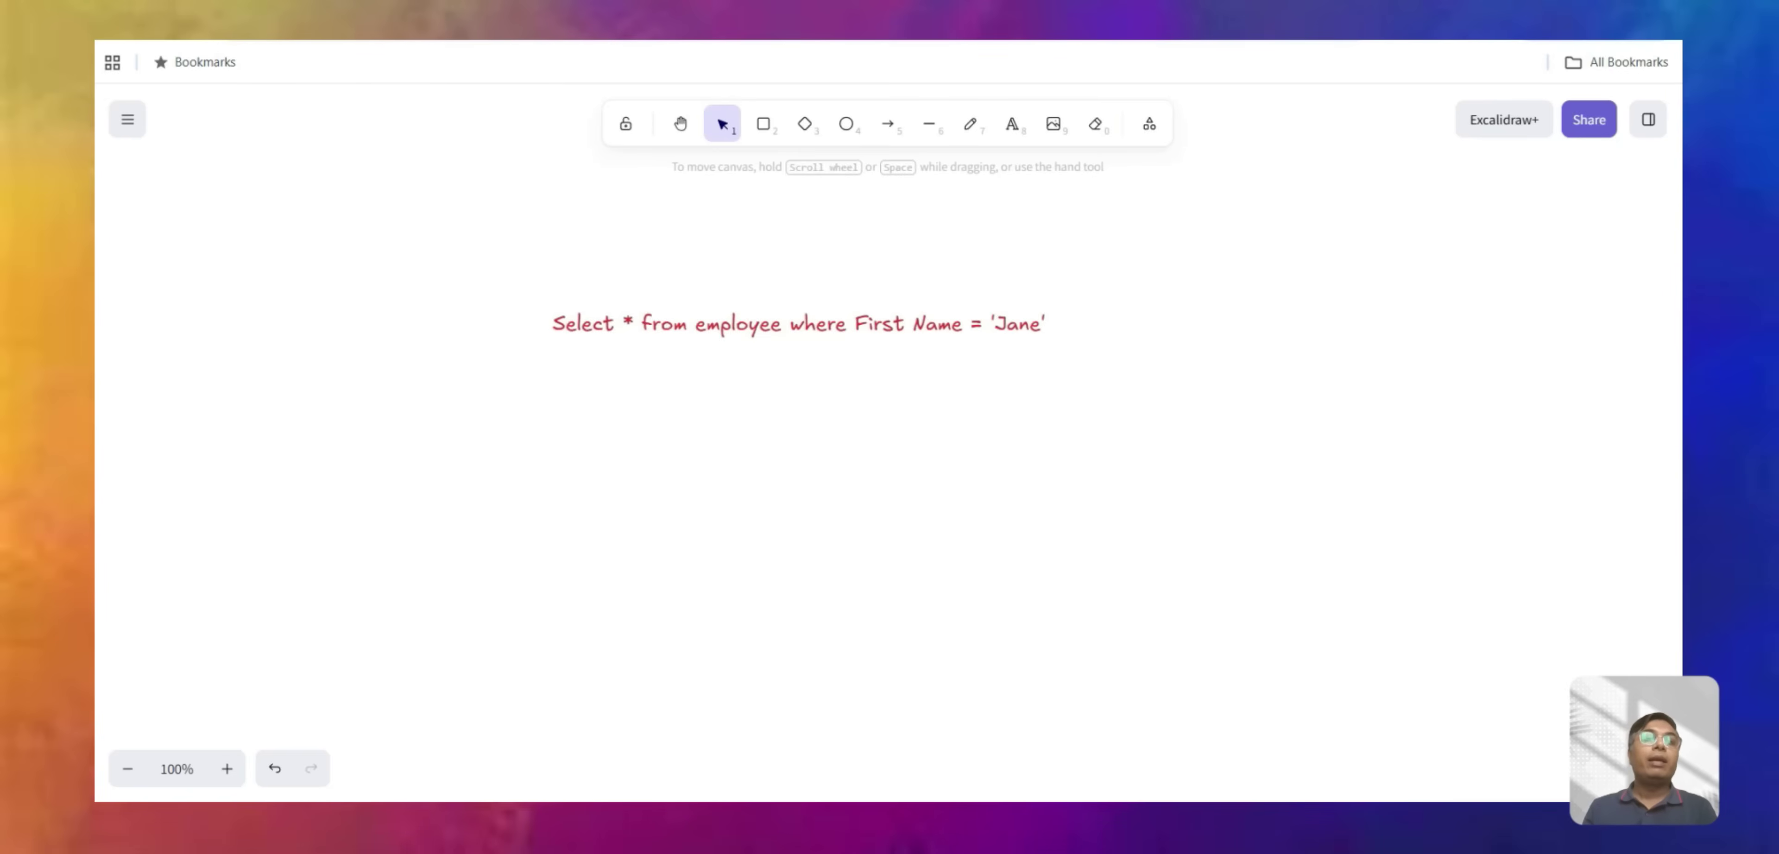
click(332, 34)
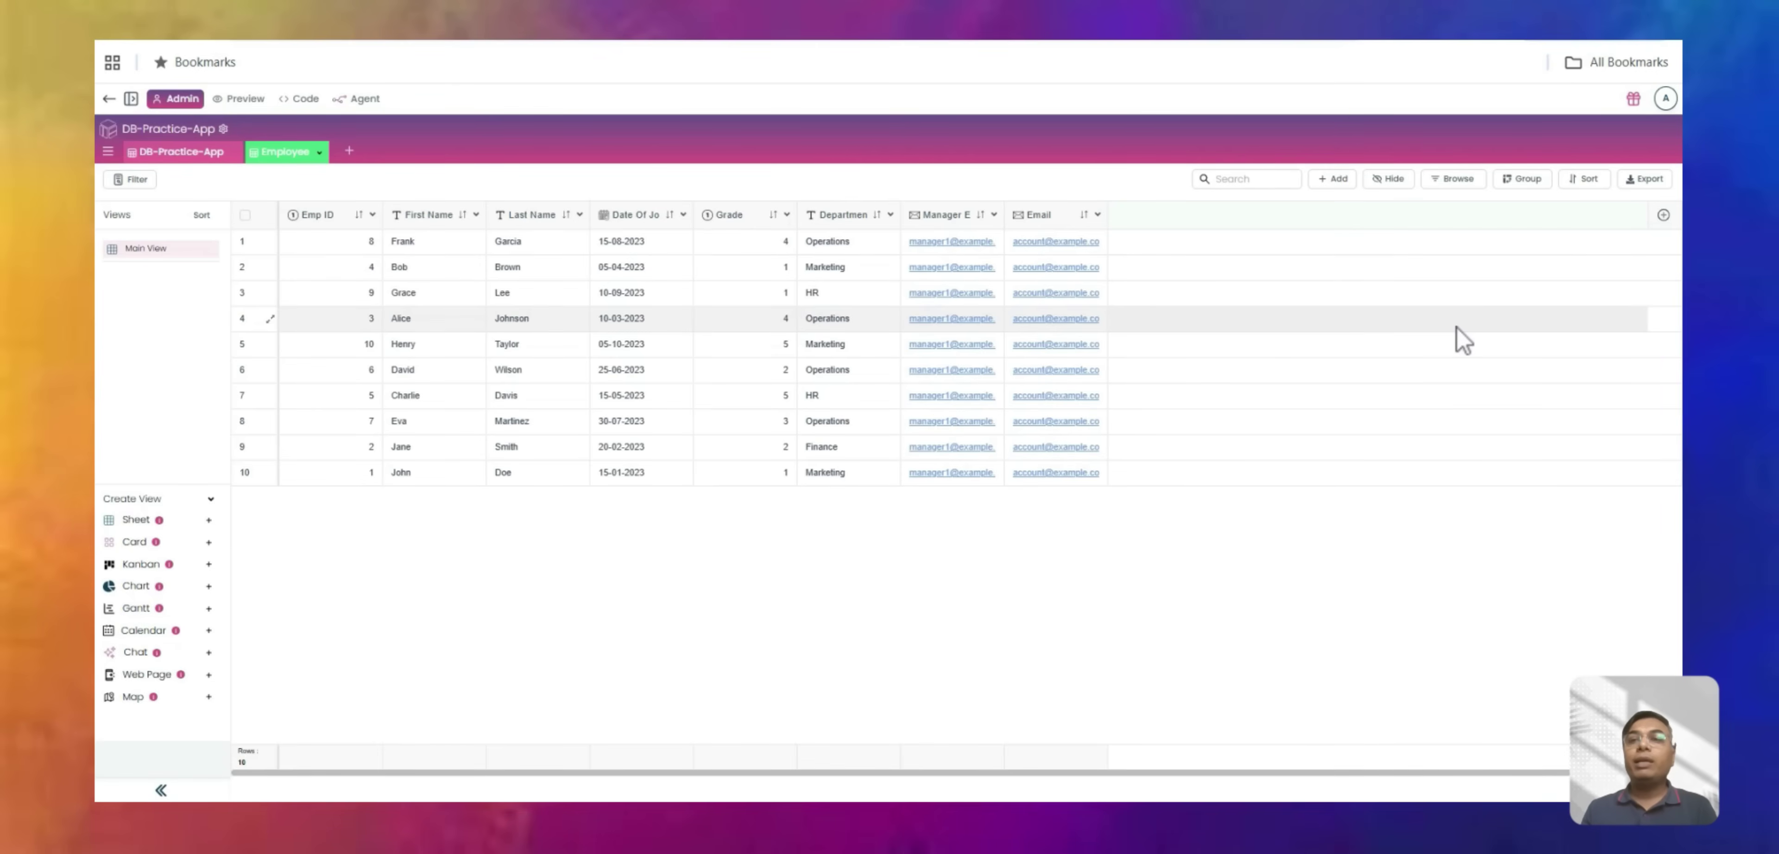
Add and save a filter condition: First Name contains 'Jane'.
click(1467, 190)
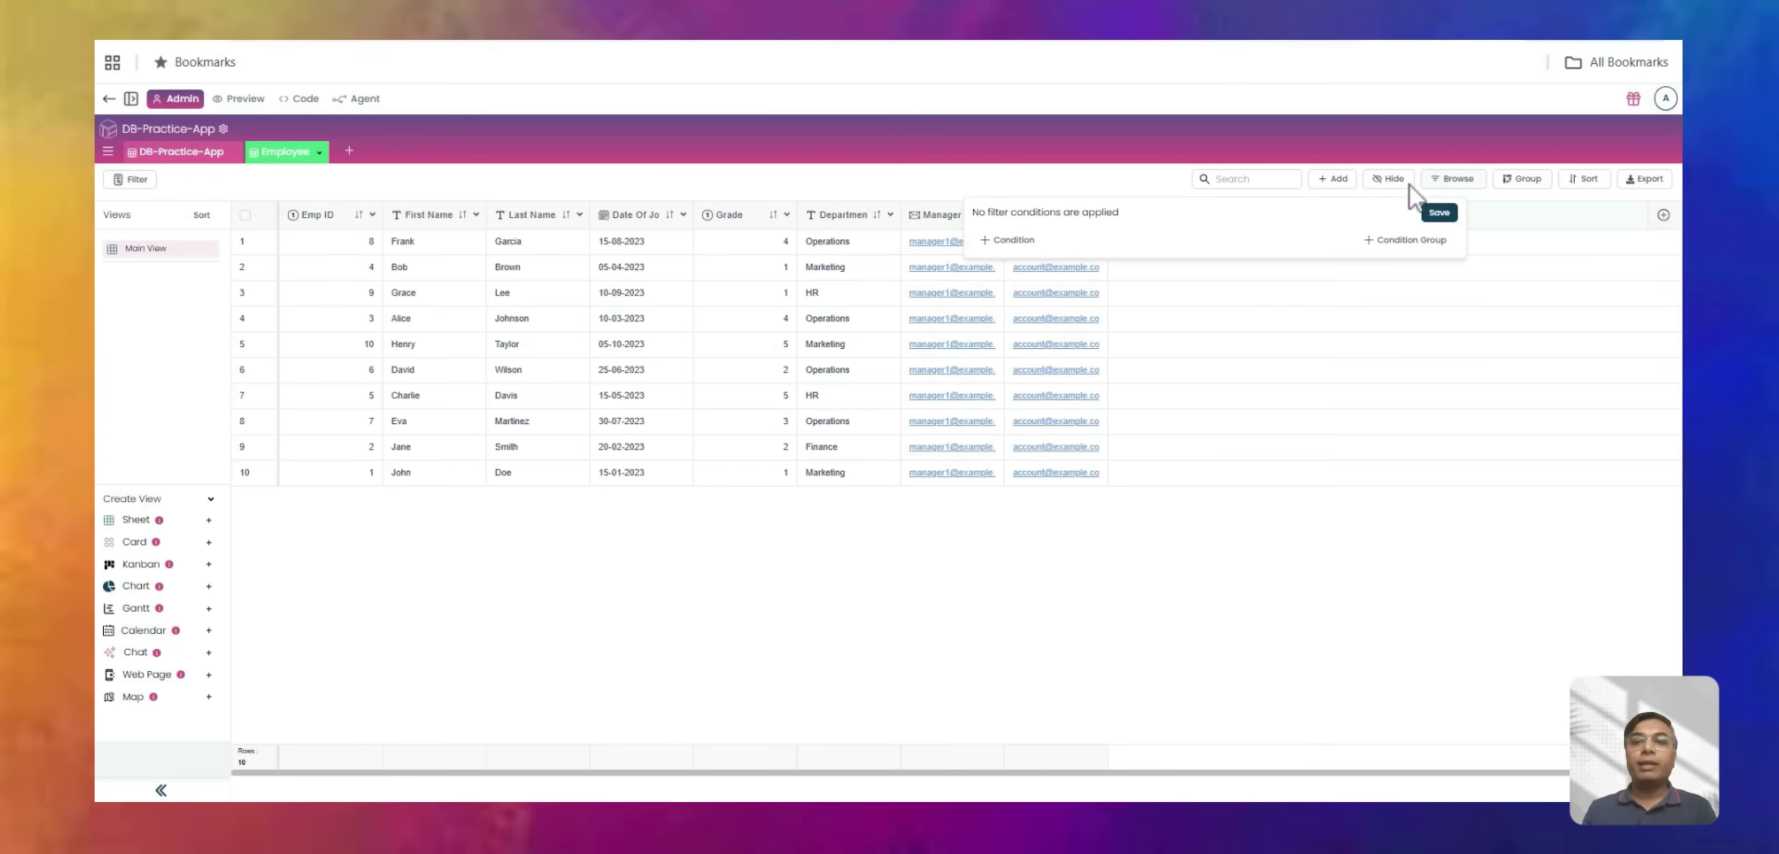
click(1019, 243)
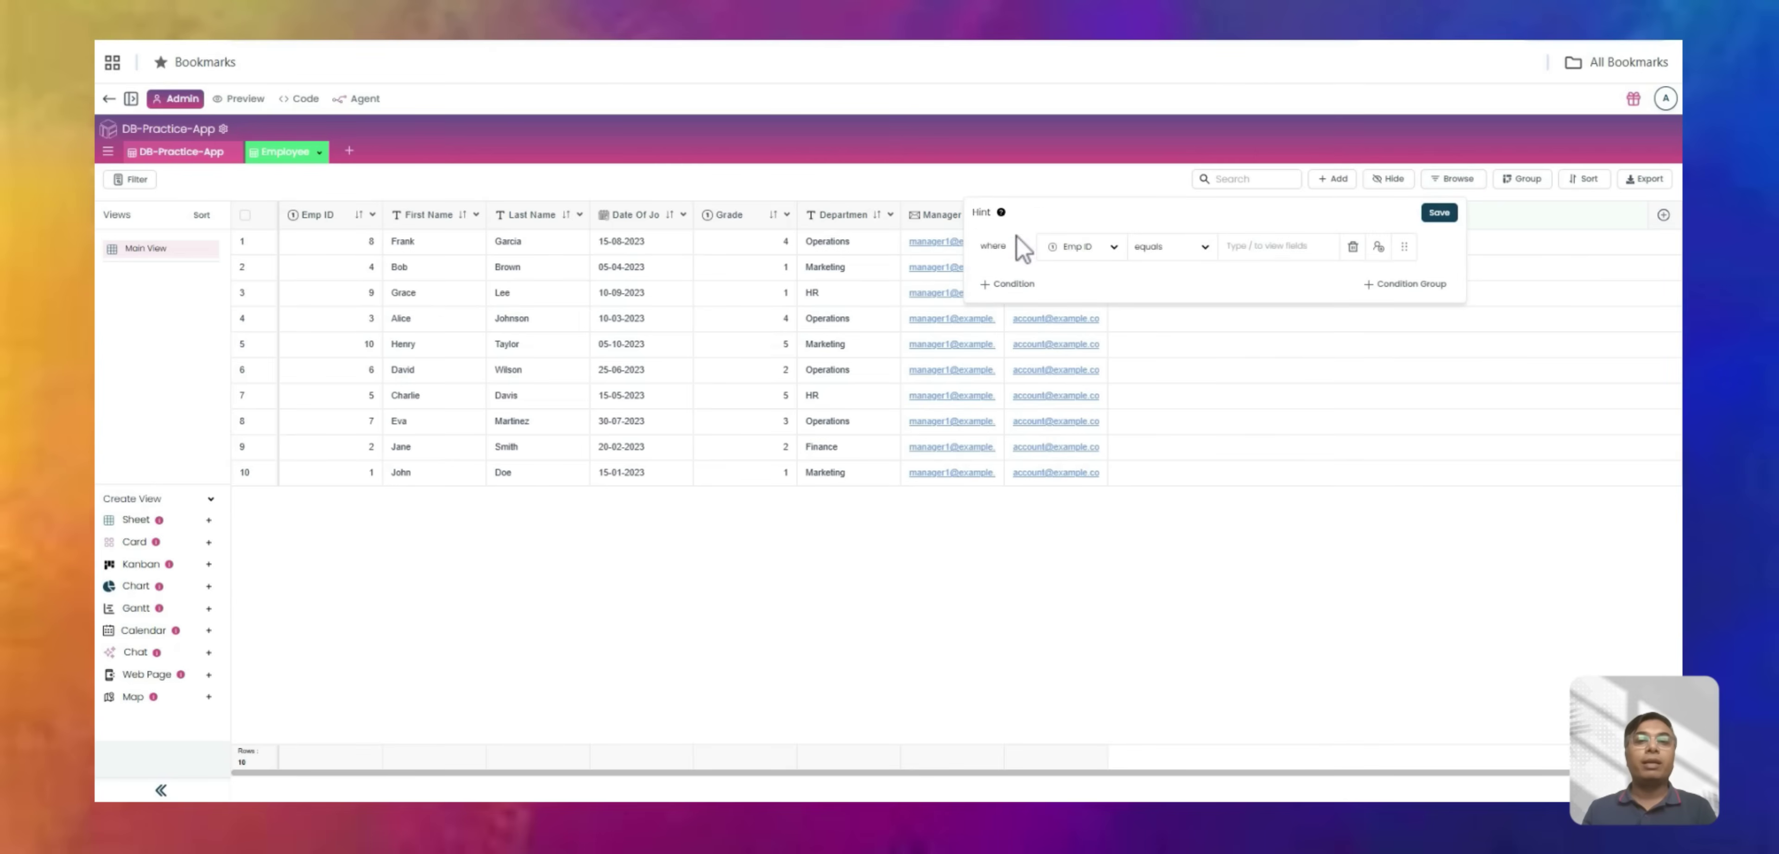
click(1077, 244)
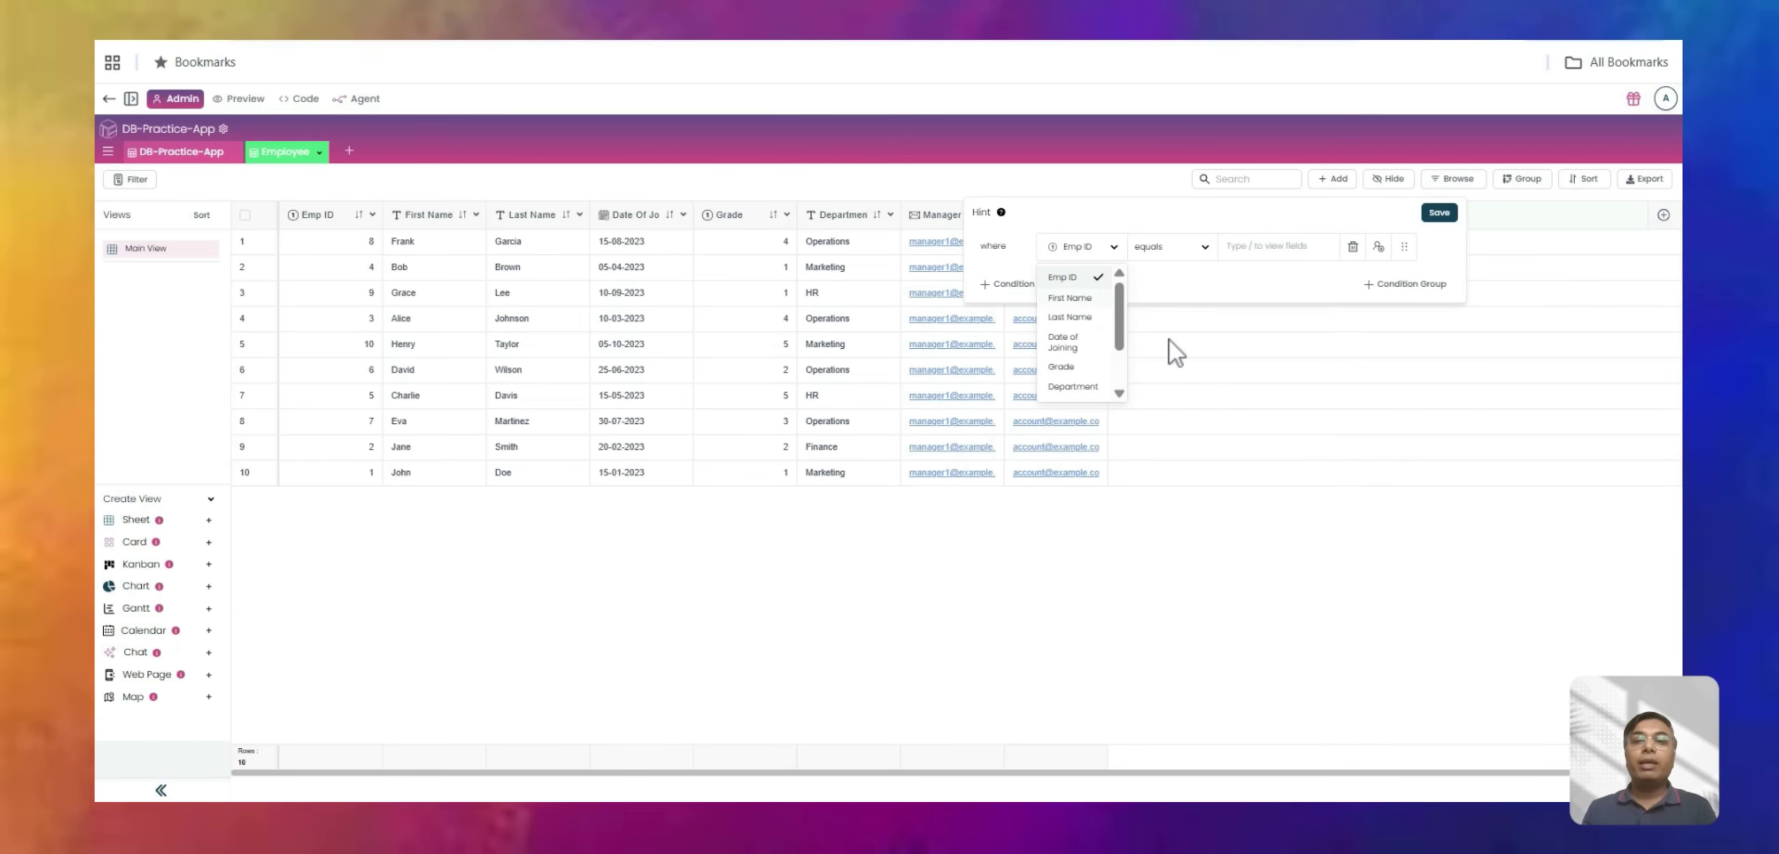
click(1084, 311)
text(Jane)
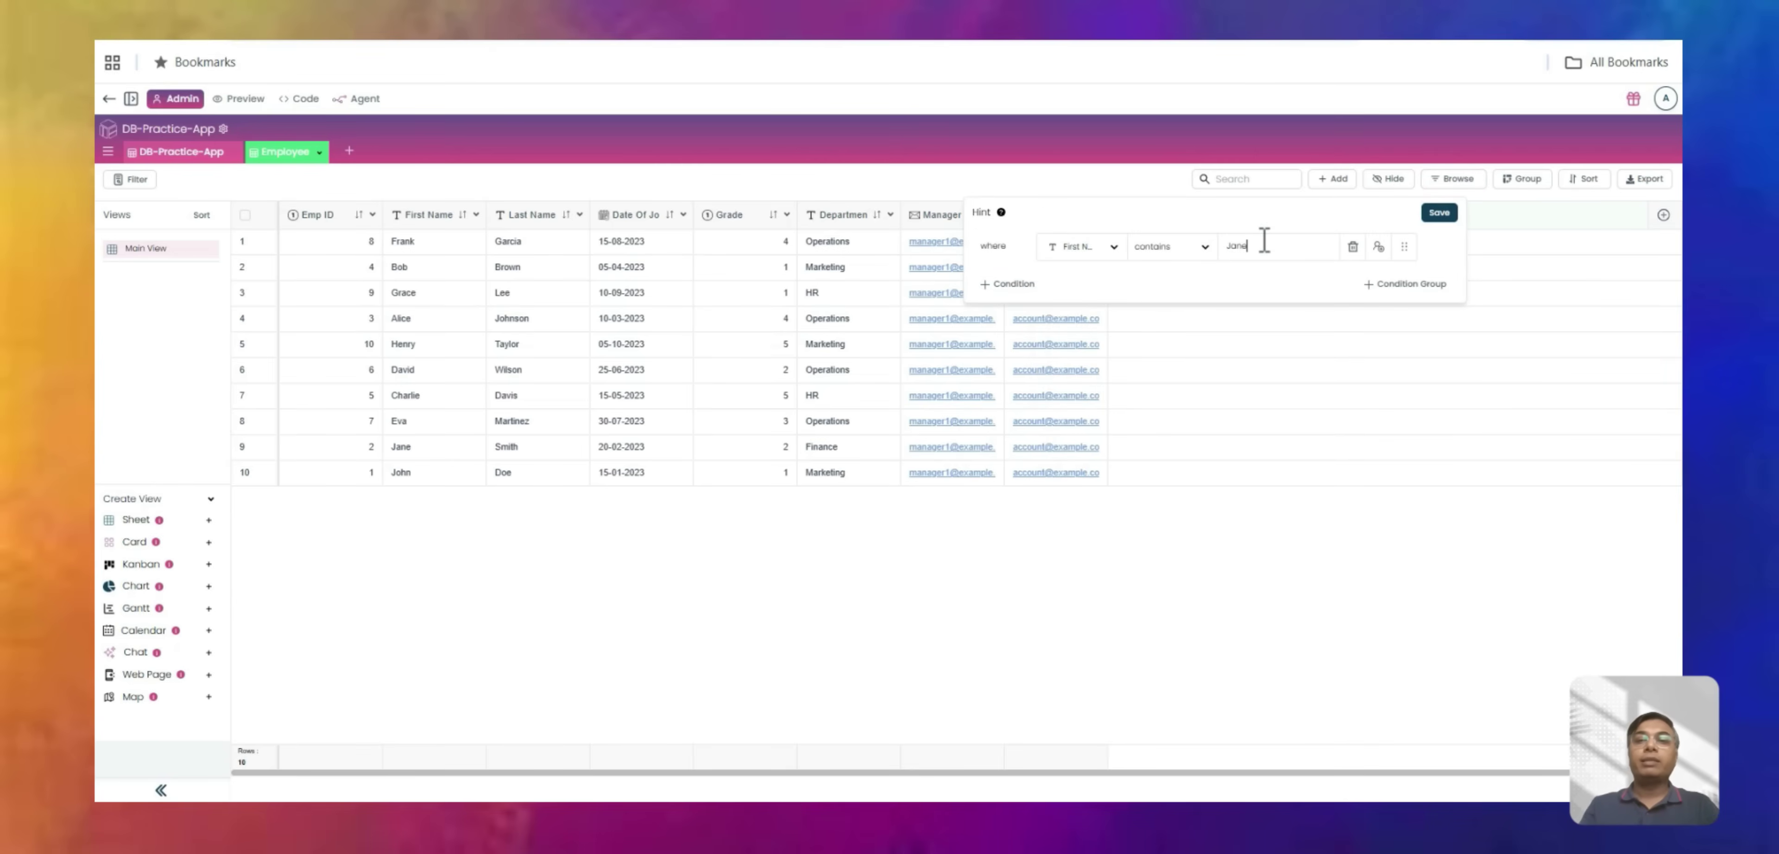
click(1440, 212)
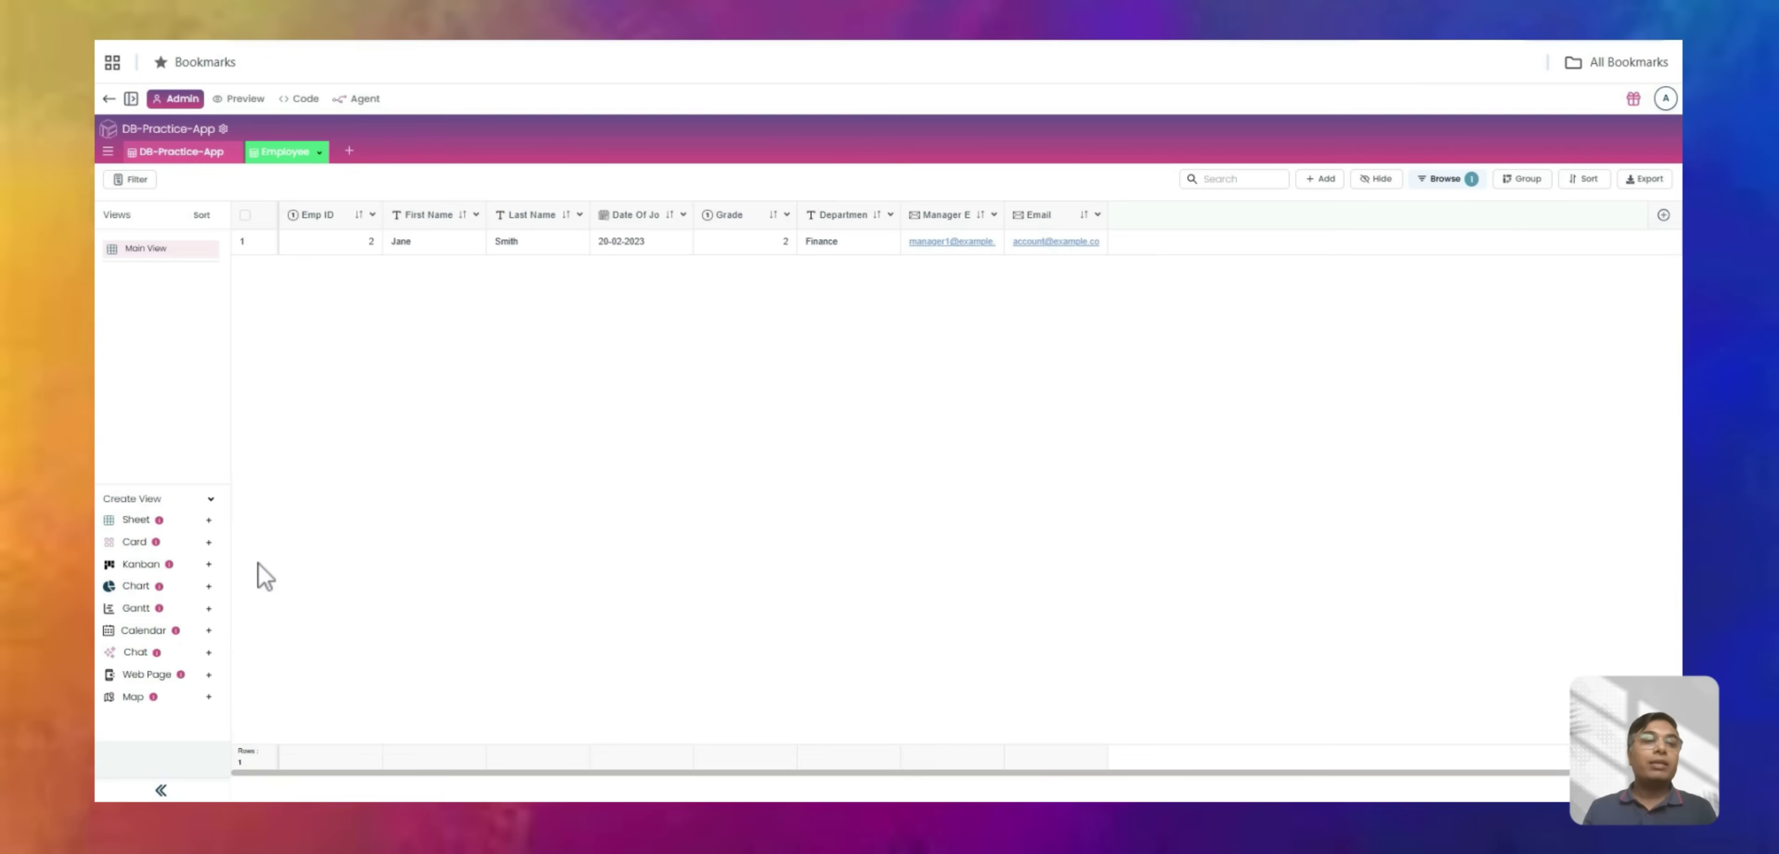
Begin a card view with Emp ID, First Name, Last Name and Date of Joining, then discard it.
click(209, 544)
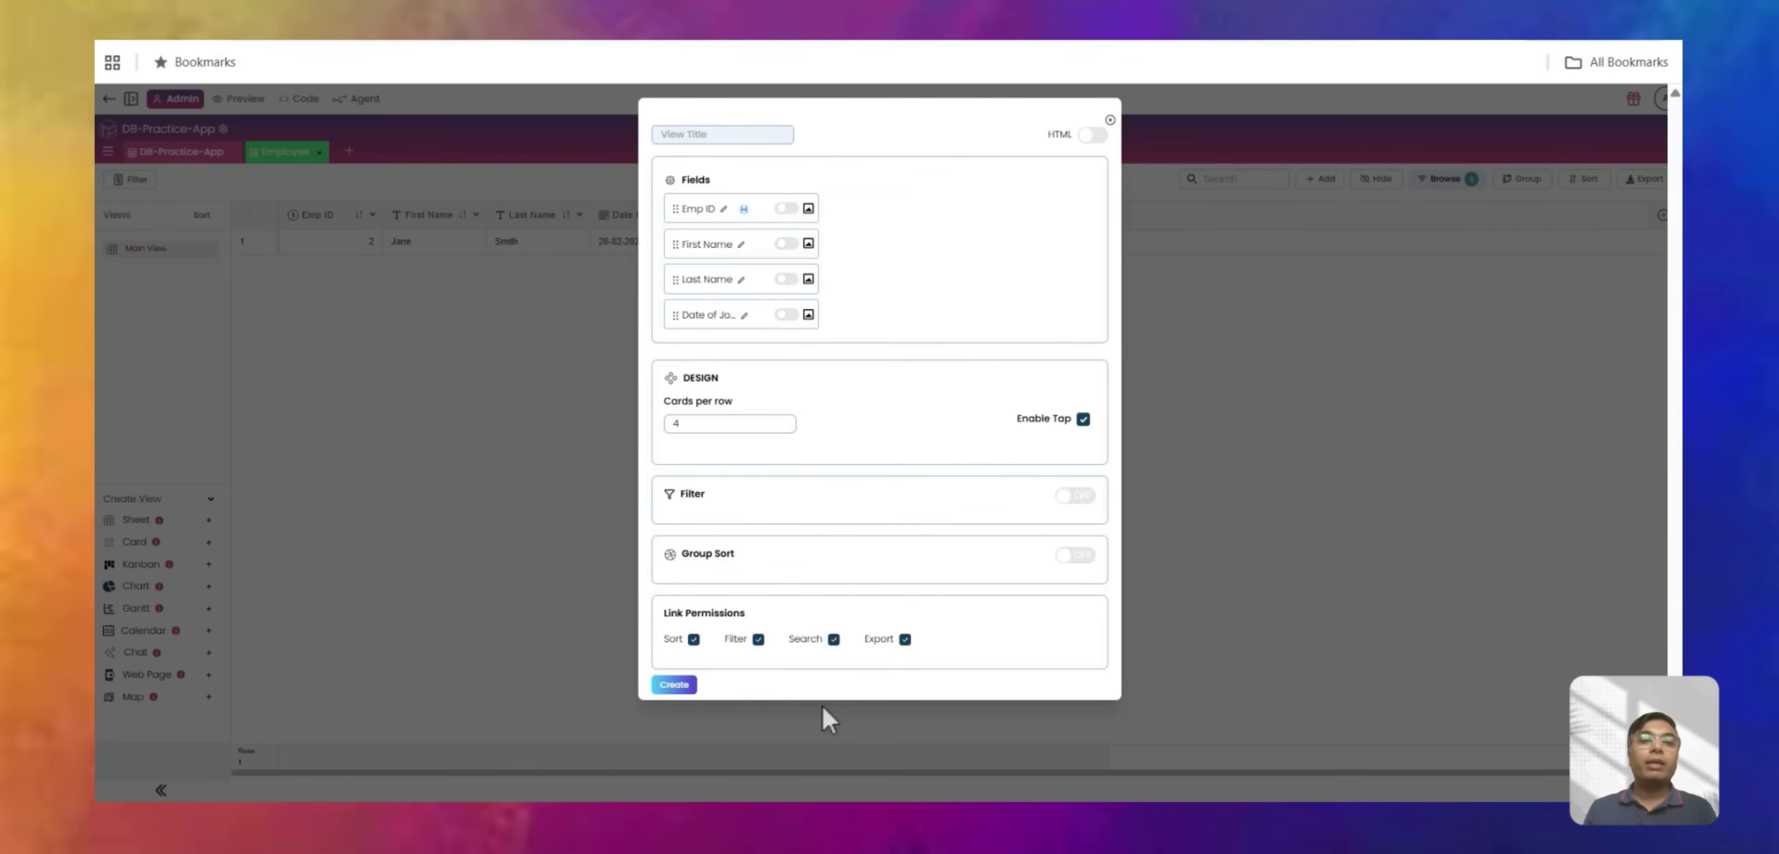
click(789, 210)
click(787, 244)
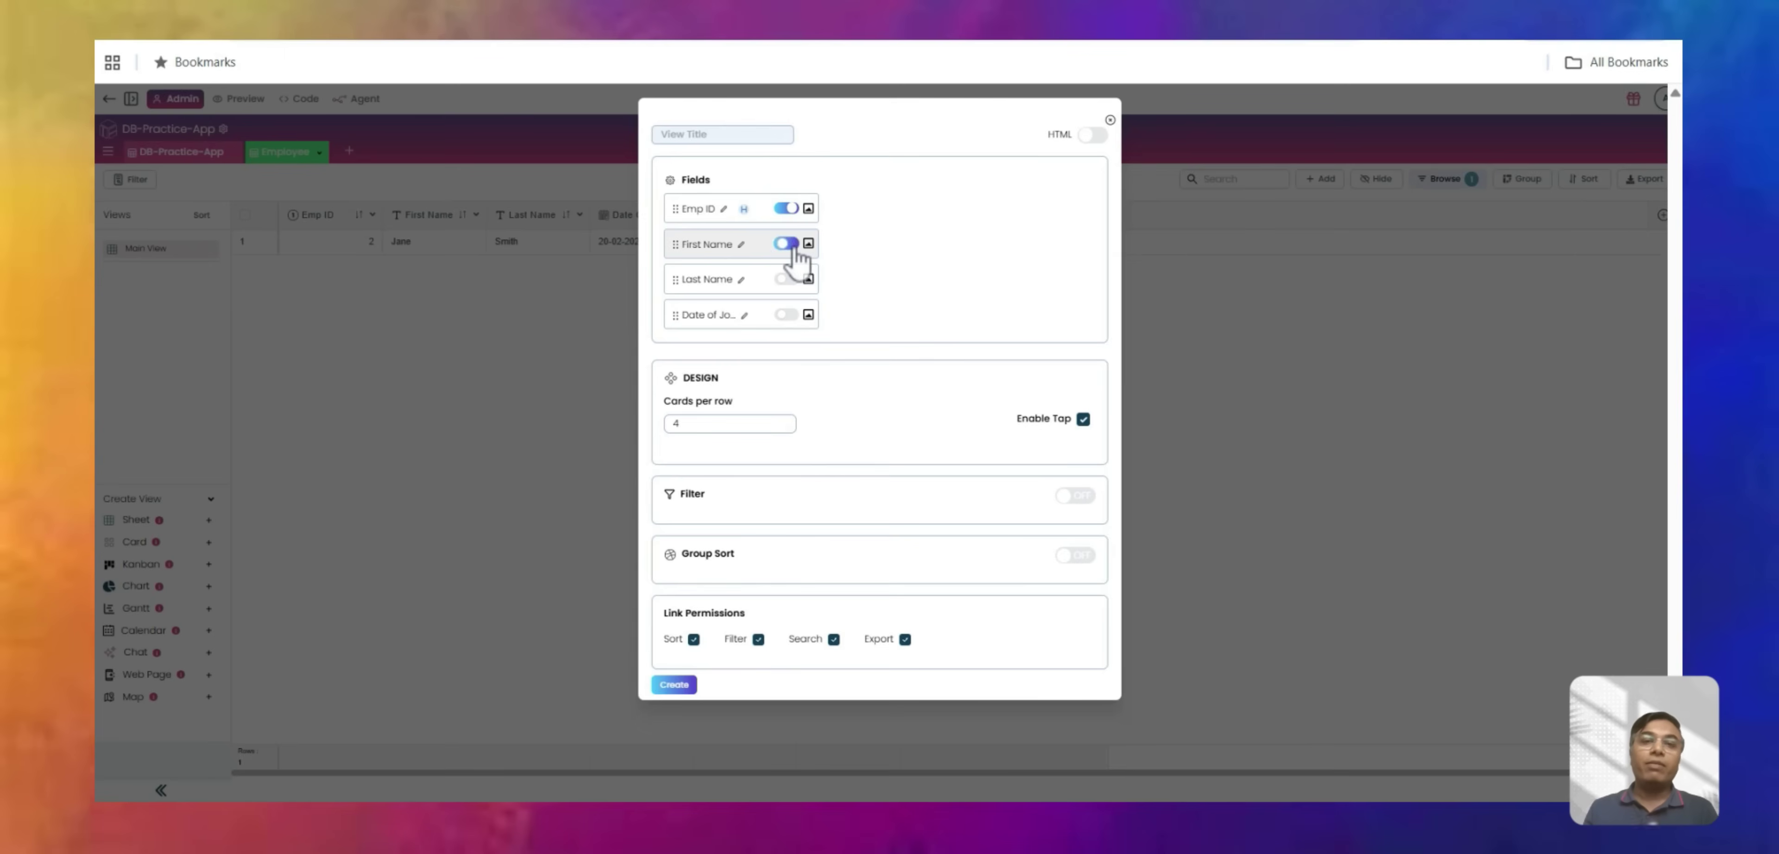
click(787, 280)
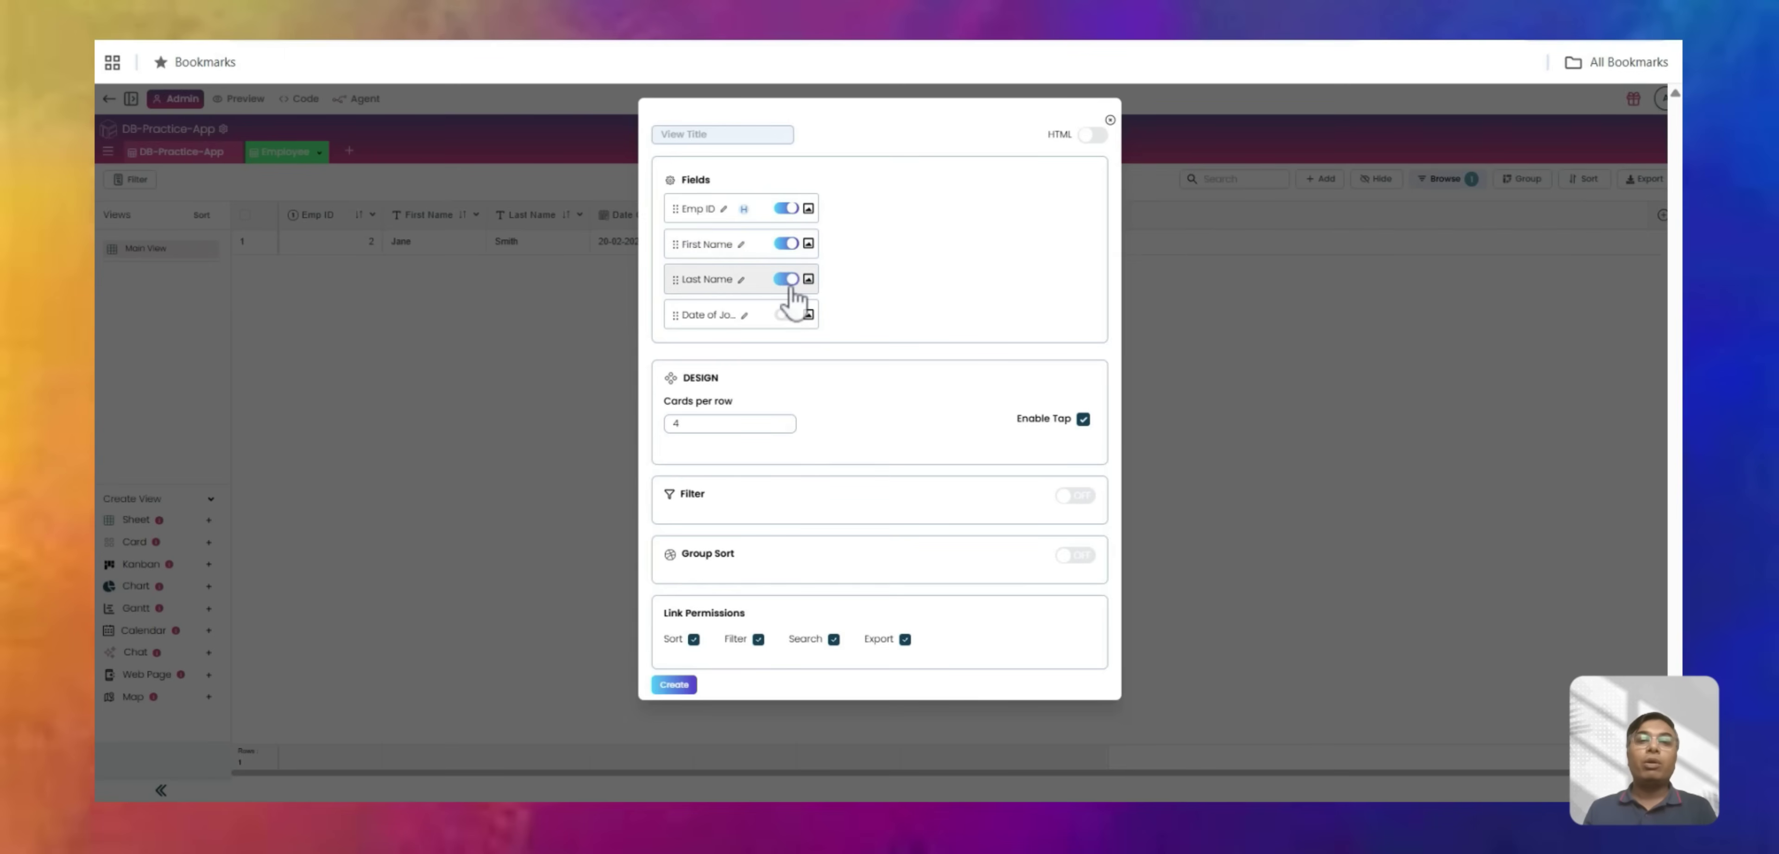
click(785, 316)
click(749, 135)
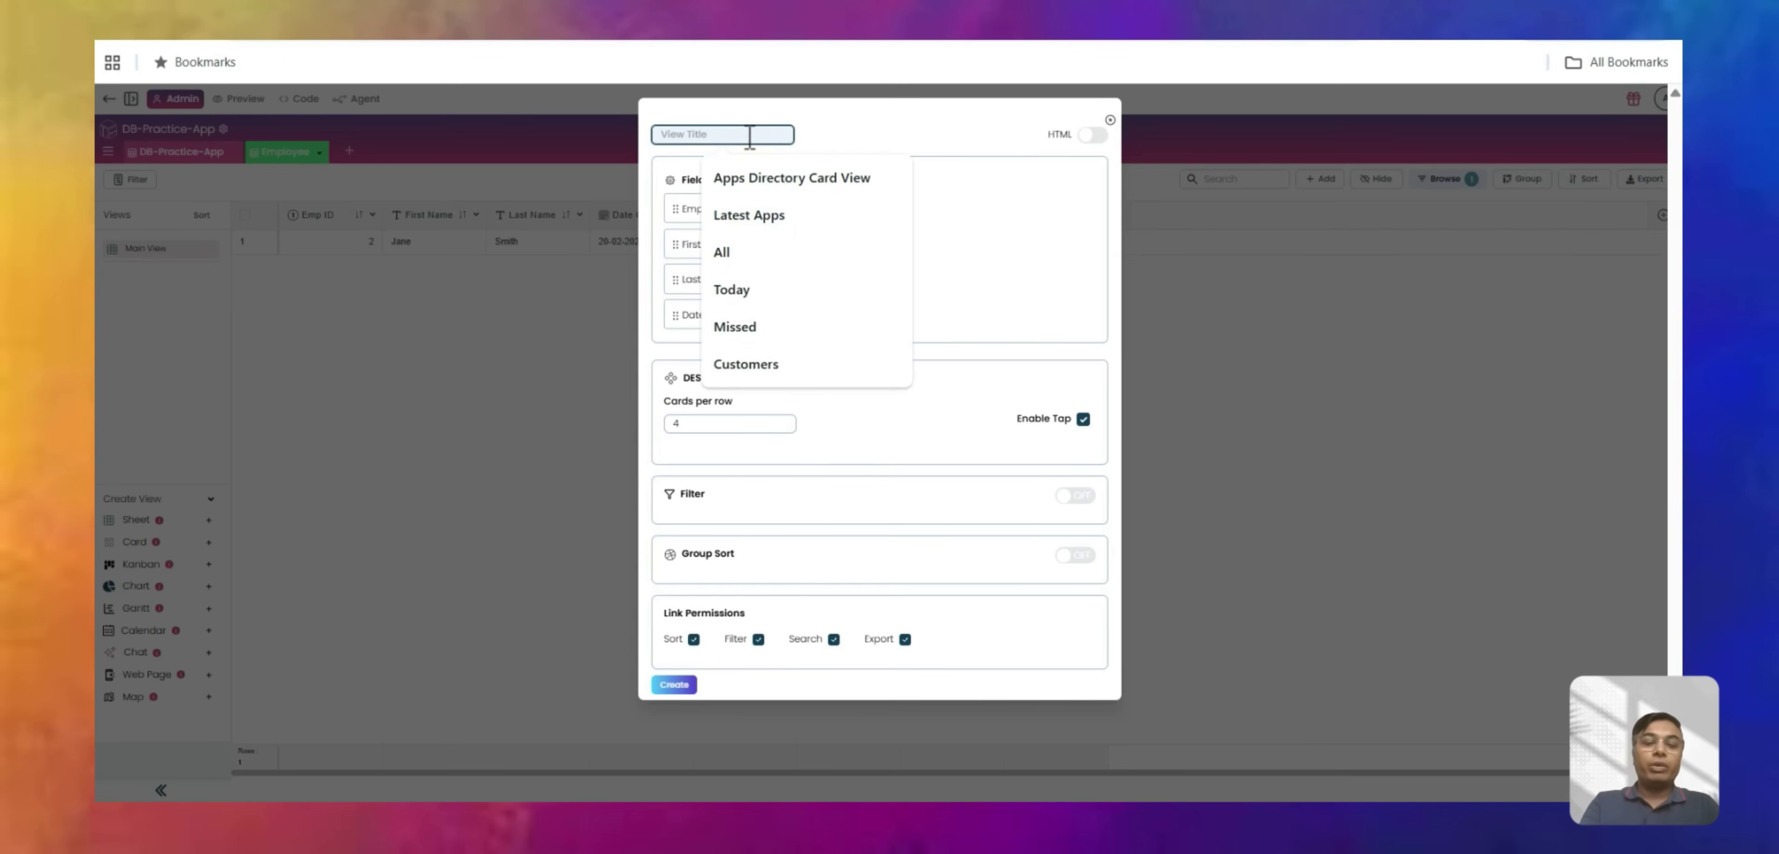
text(Employee)
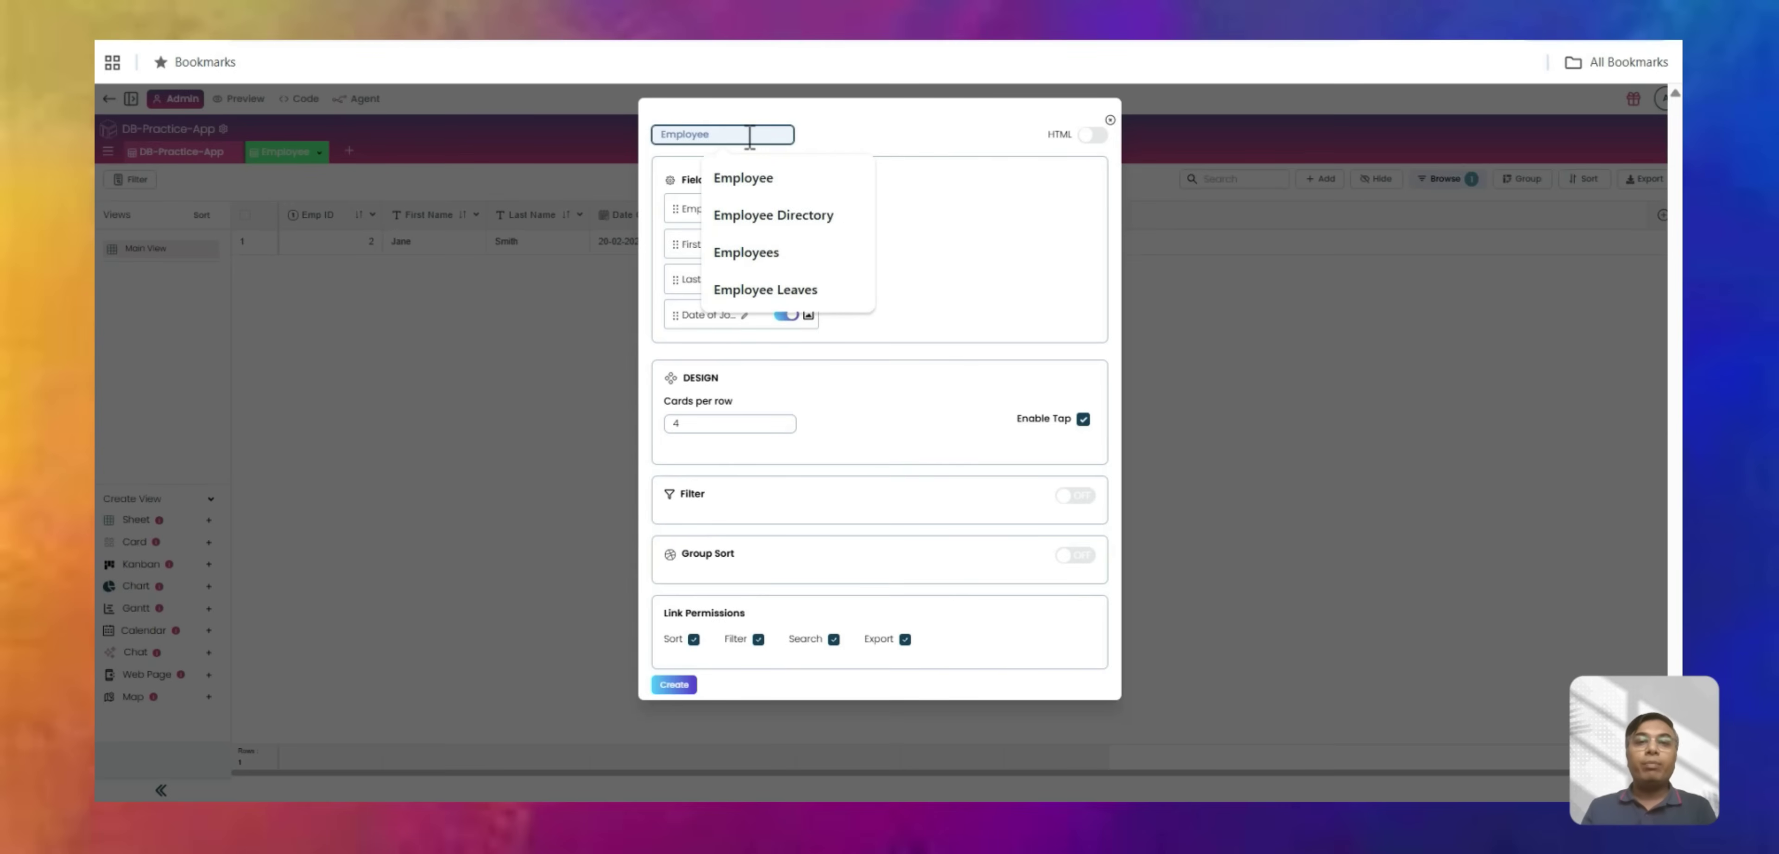
click(210, 544)
Create the 'Employee' card view showing Emp ID, First Name, Last Name and Date of Joining.
click(209, 543)
click(722, 136)
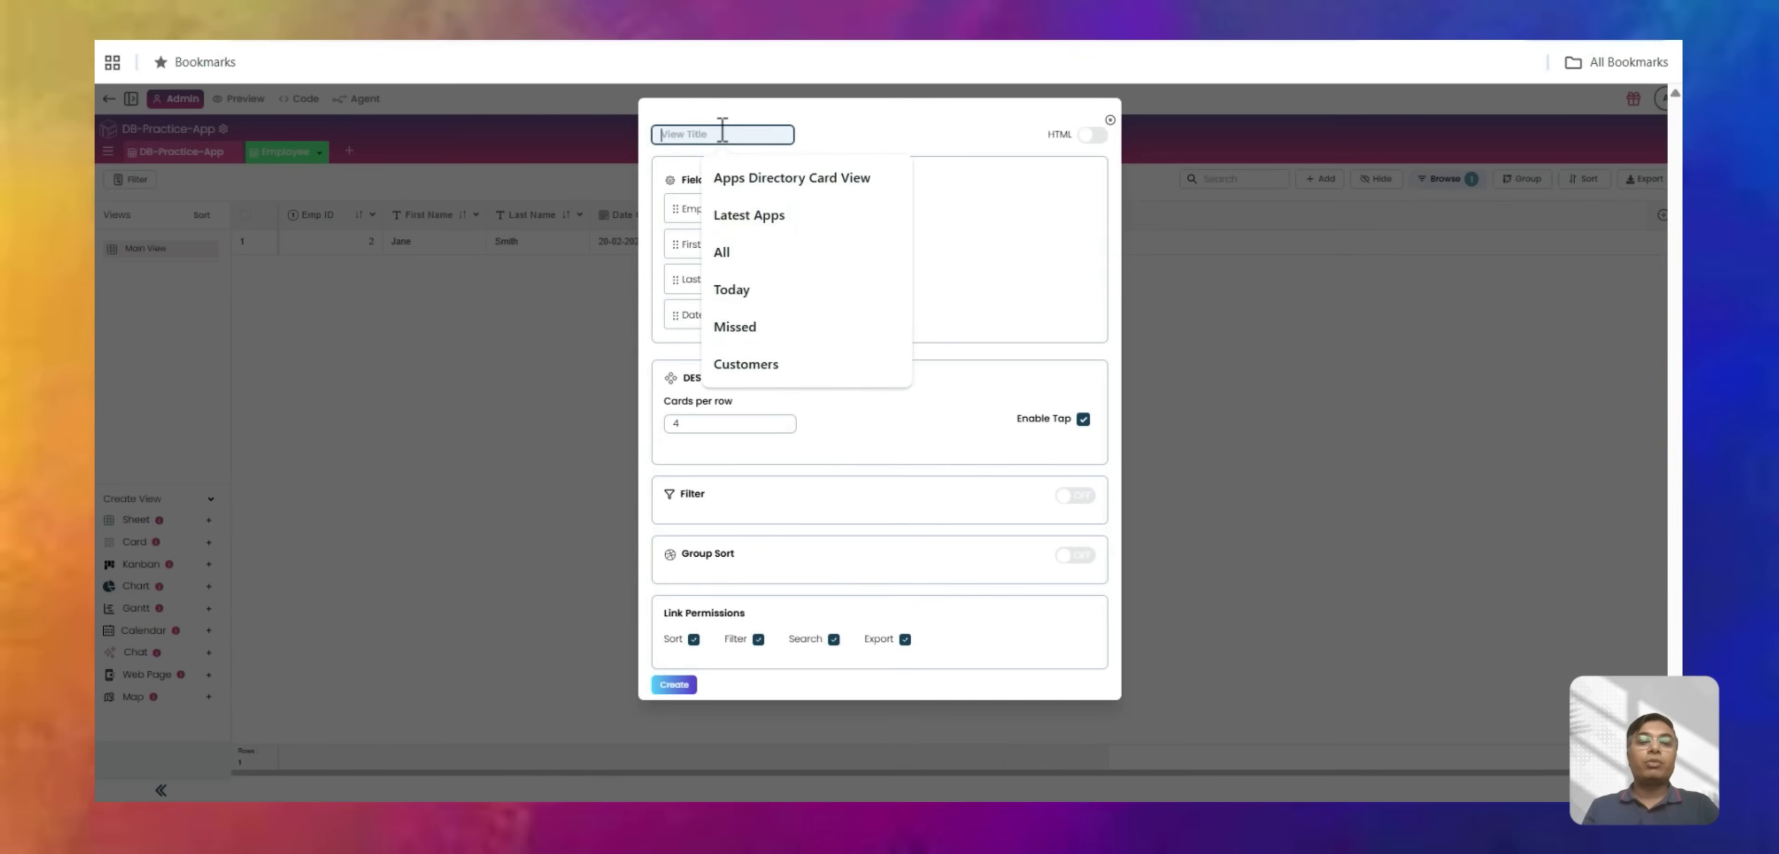
text(Employee)
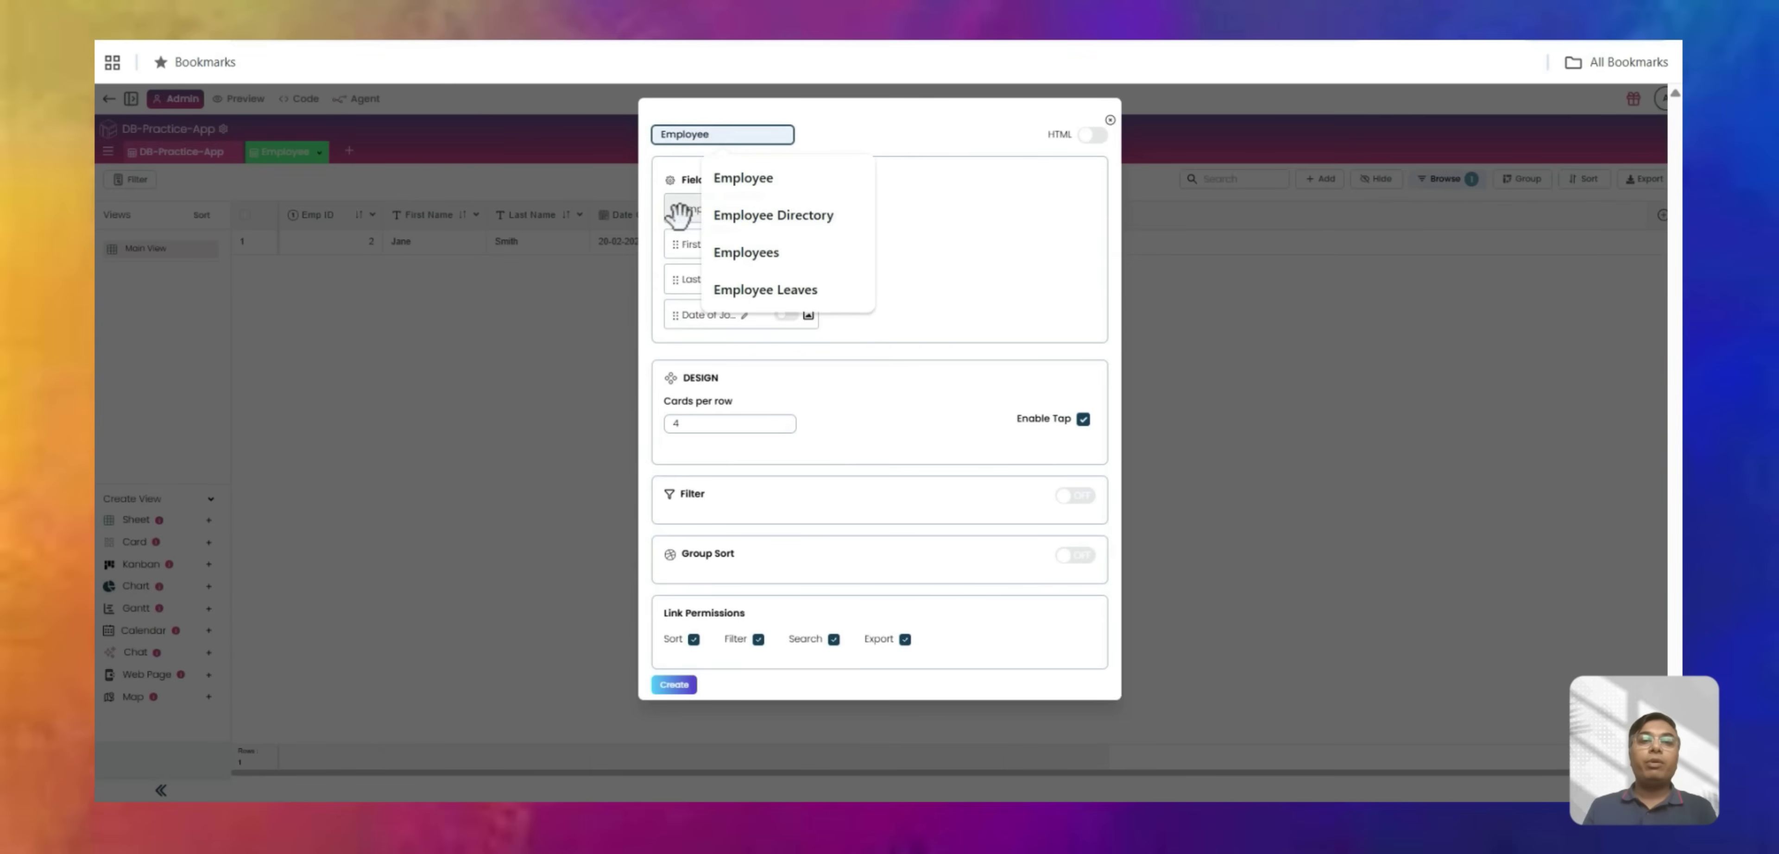
click(945, 222)
click(786, 207)
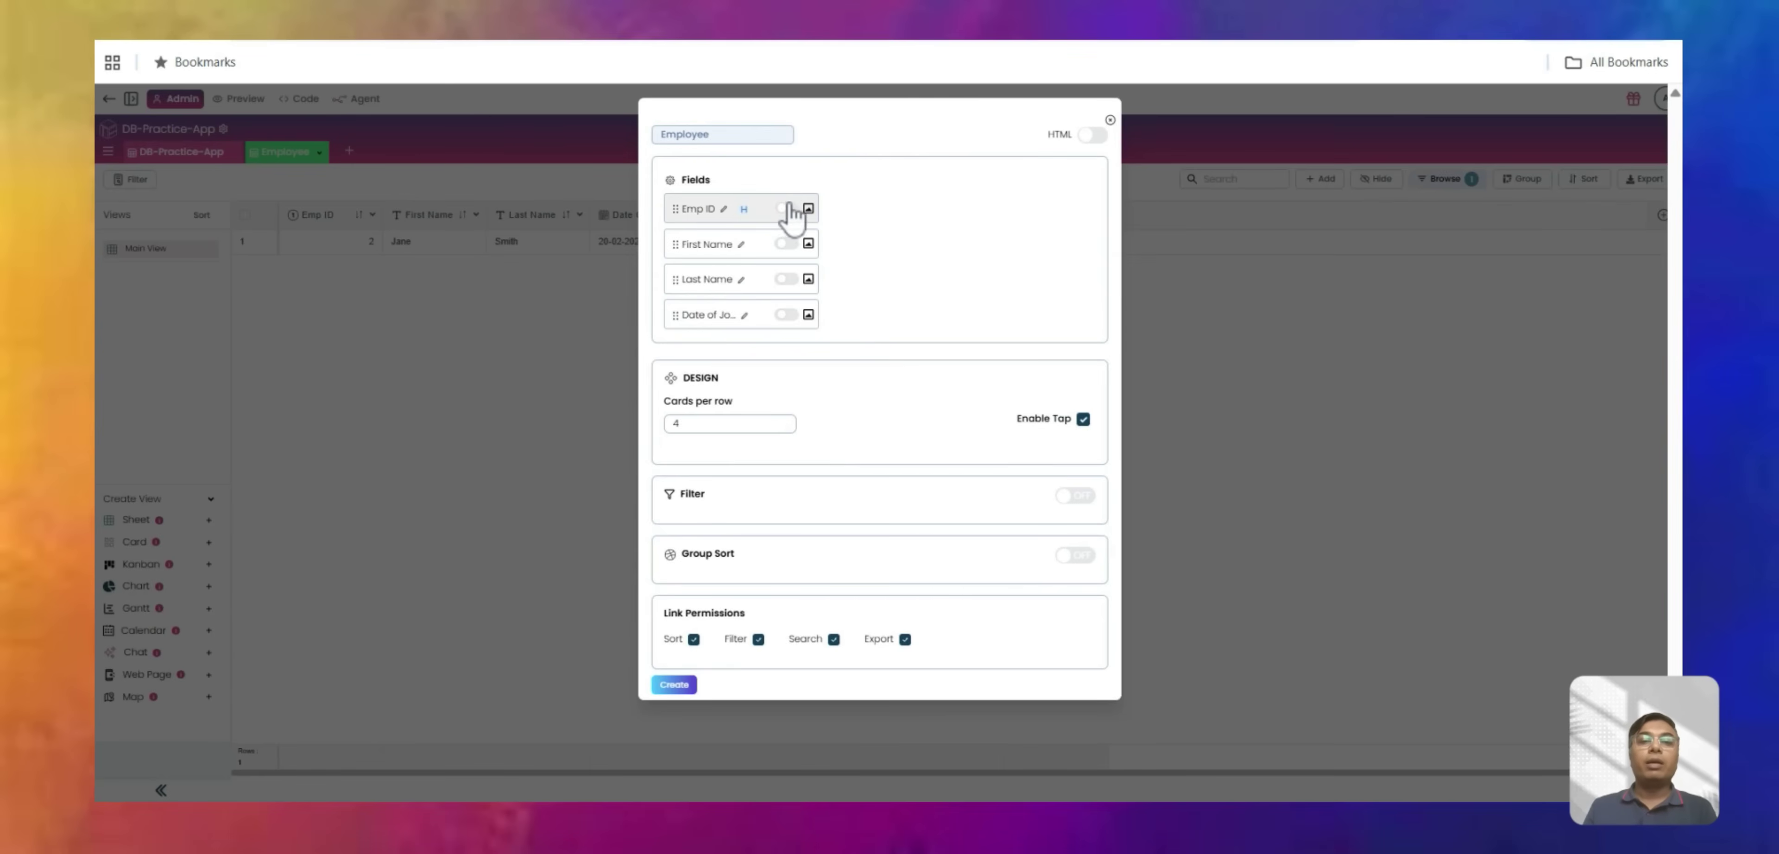
click(787, 242)
click(787, 279)
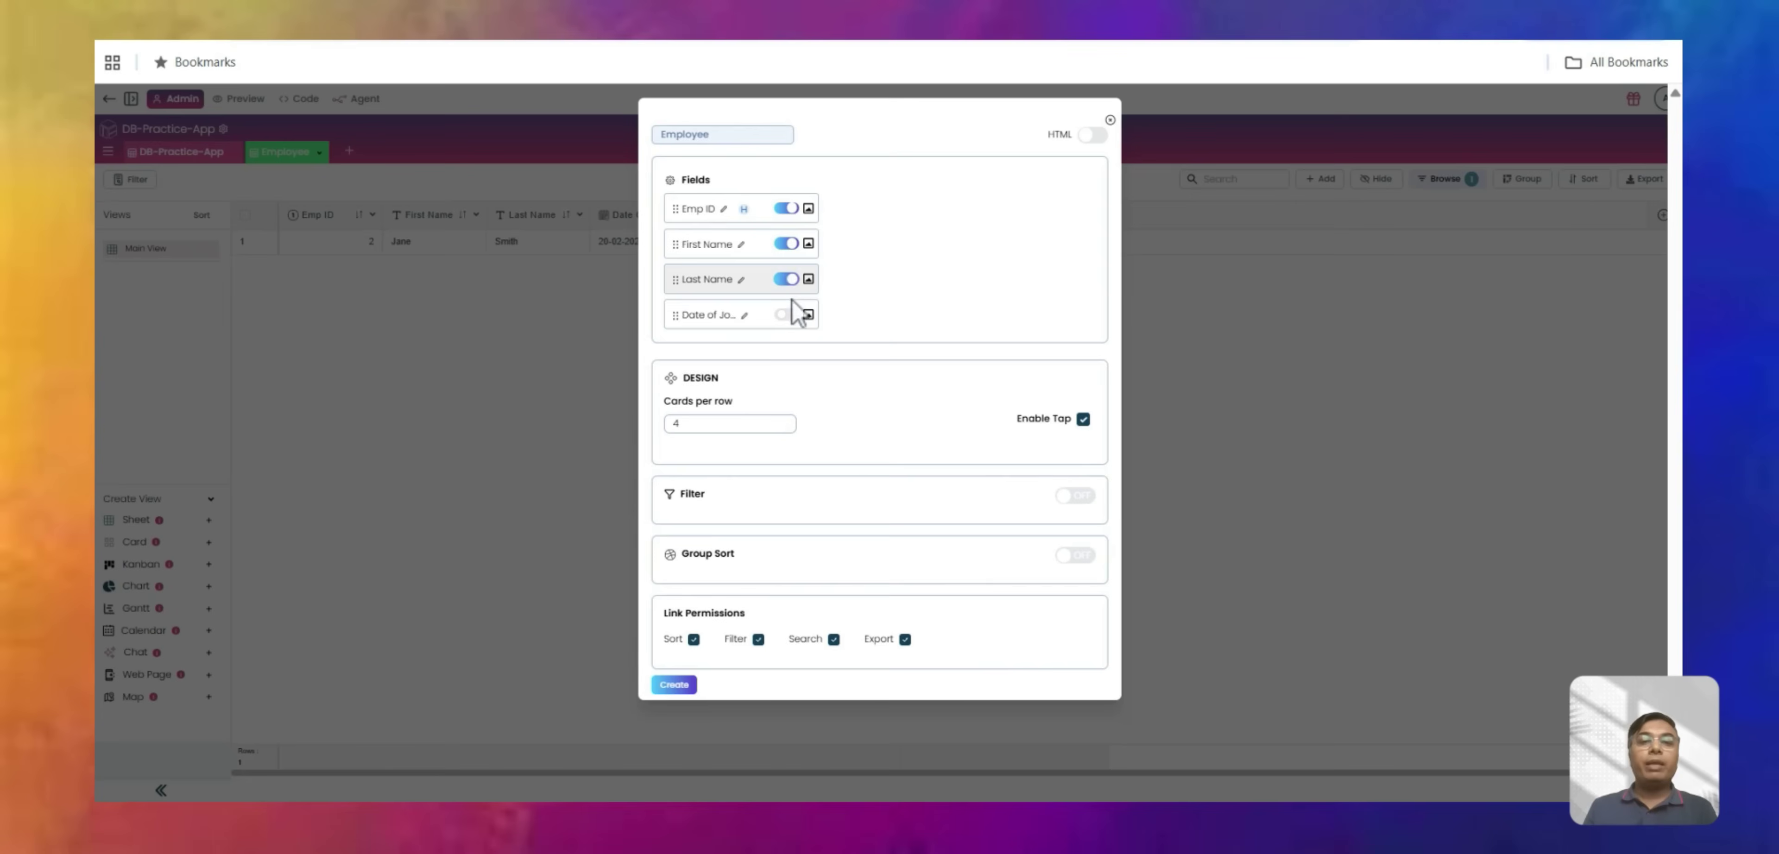
click(787, 315)
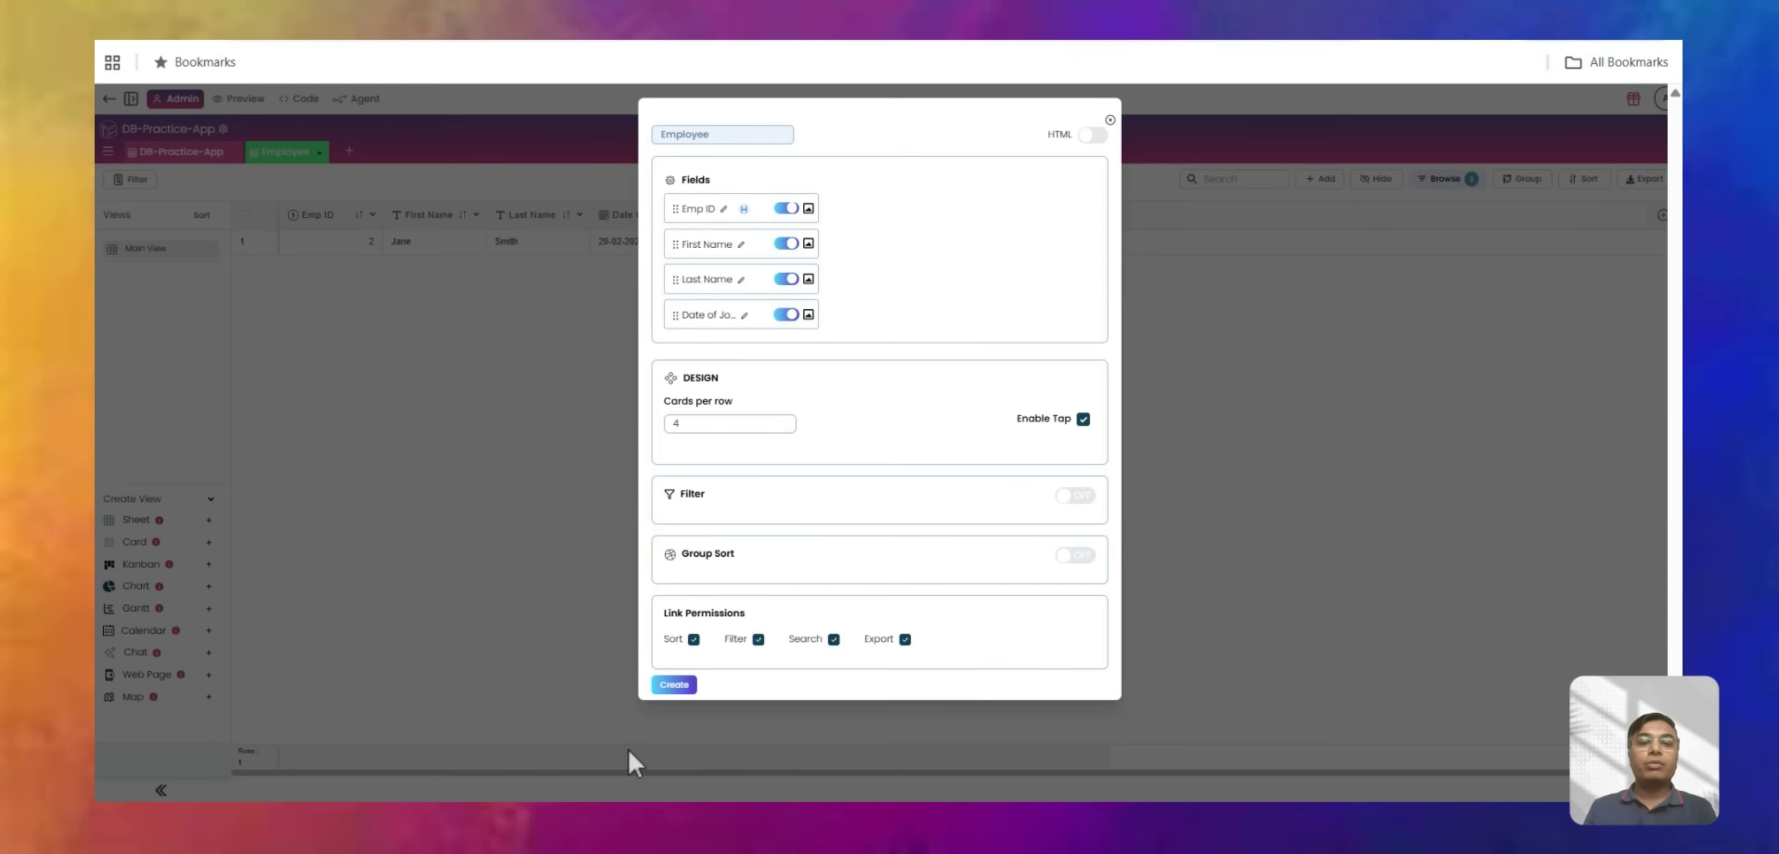
click(674, 685)
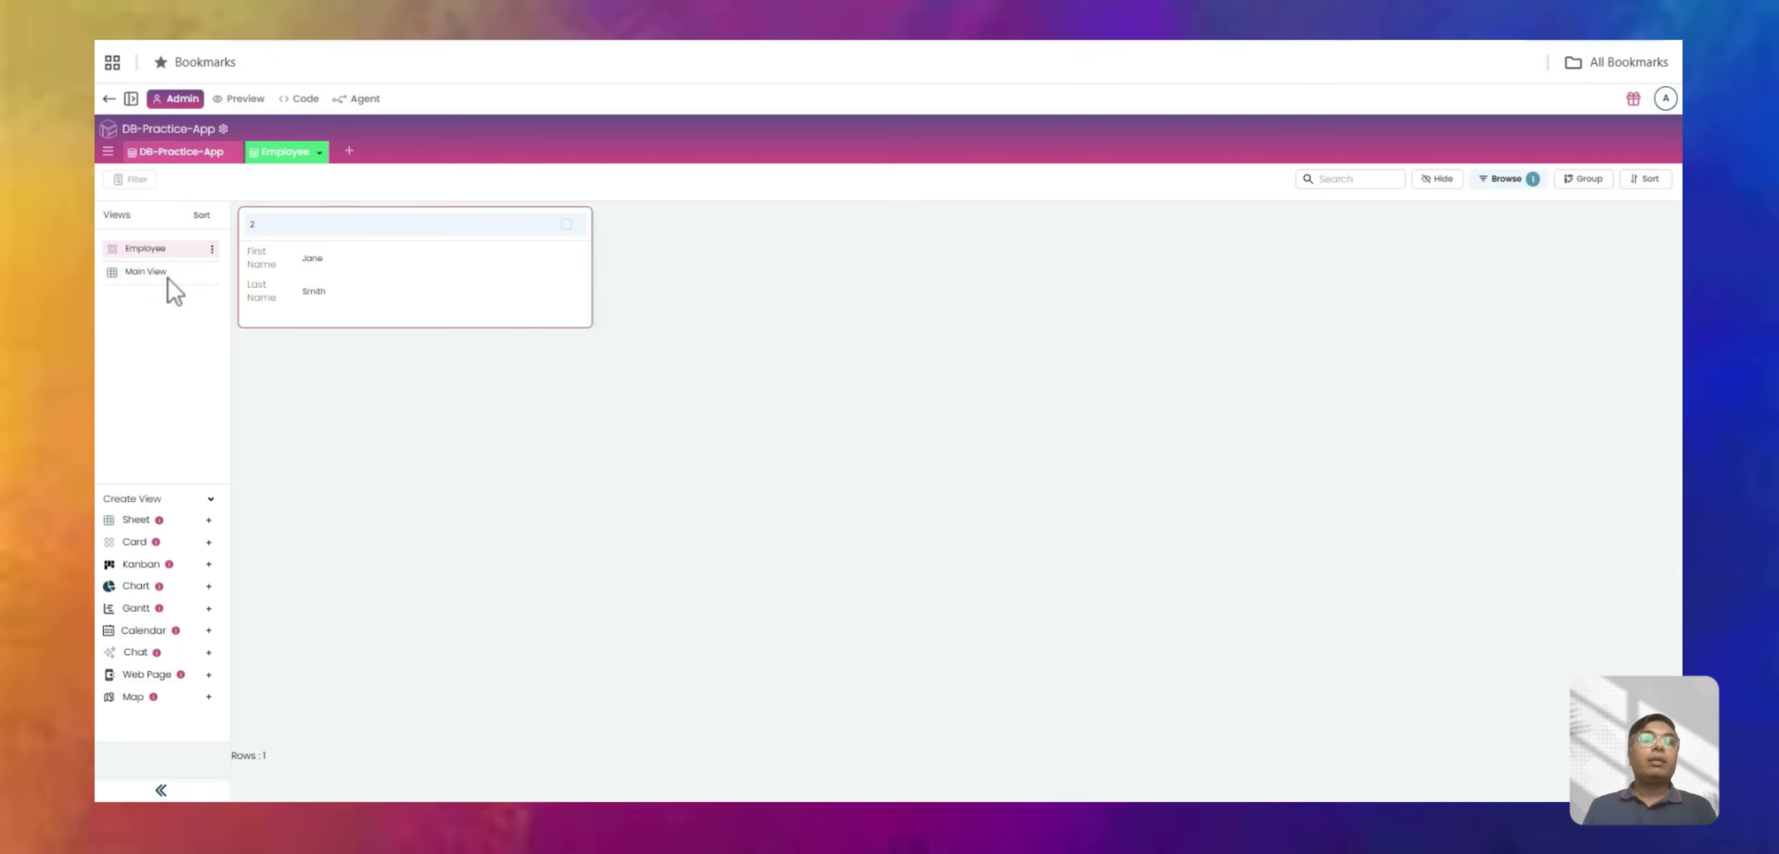
Review Jane Smith's full record in the Details panel, then open the Employee view's options menu.
click(290, 296)
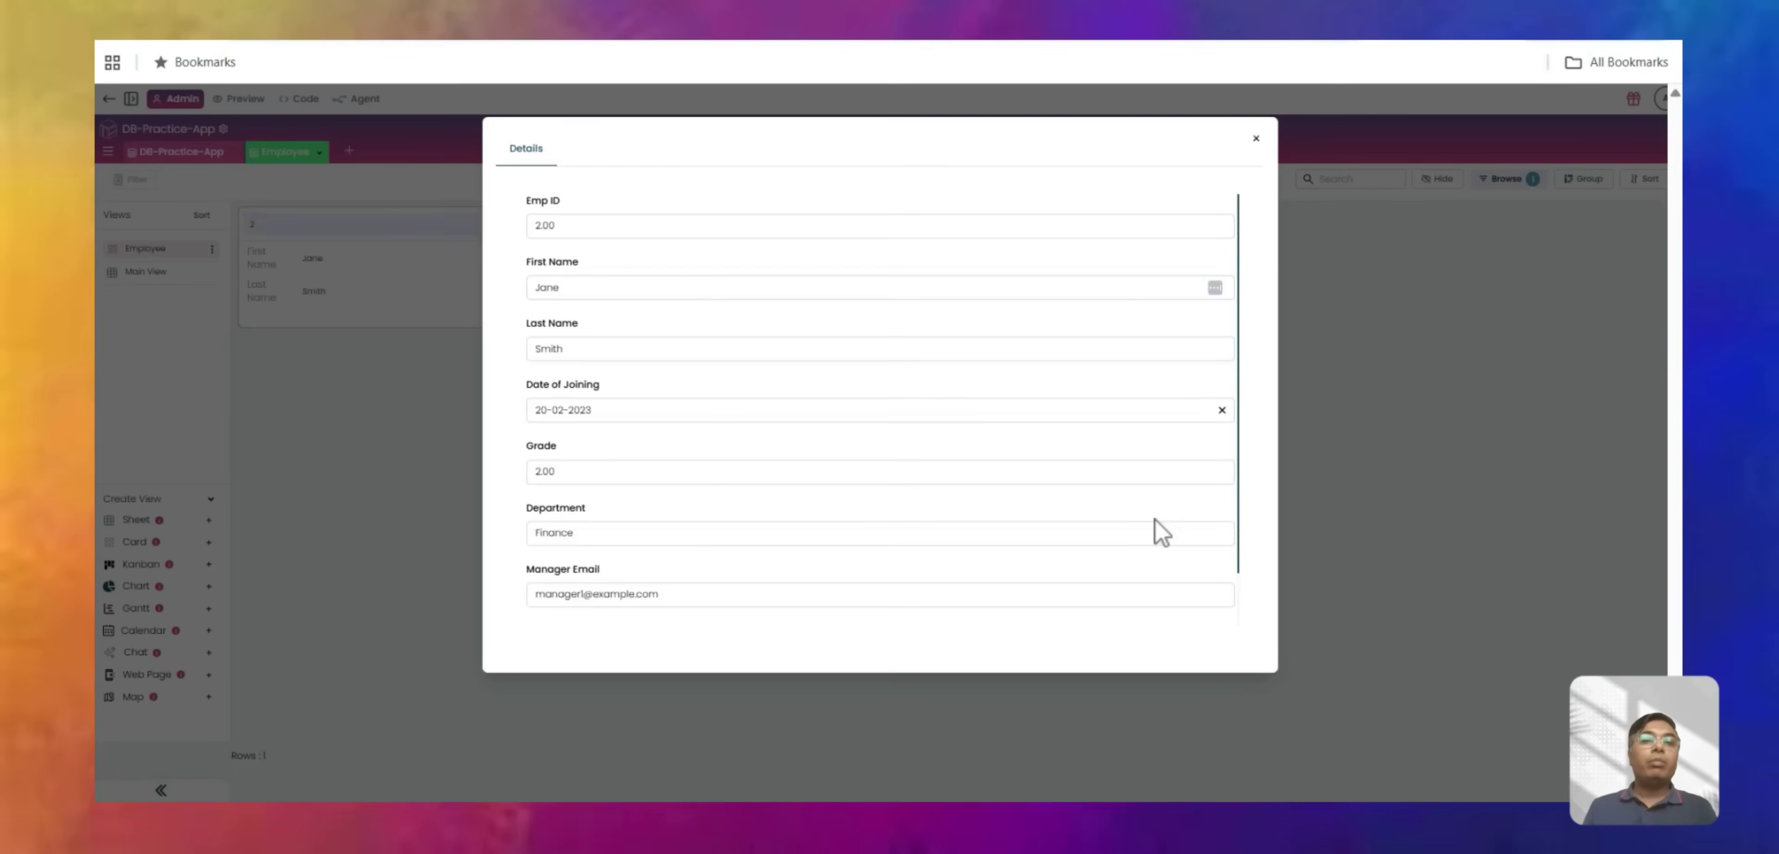
click(1256, 139)
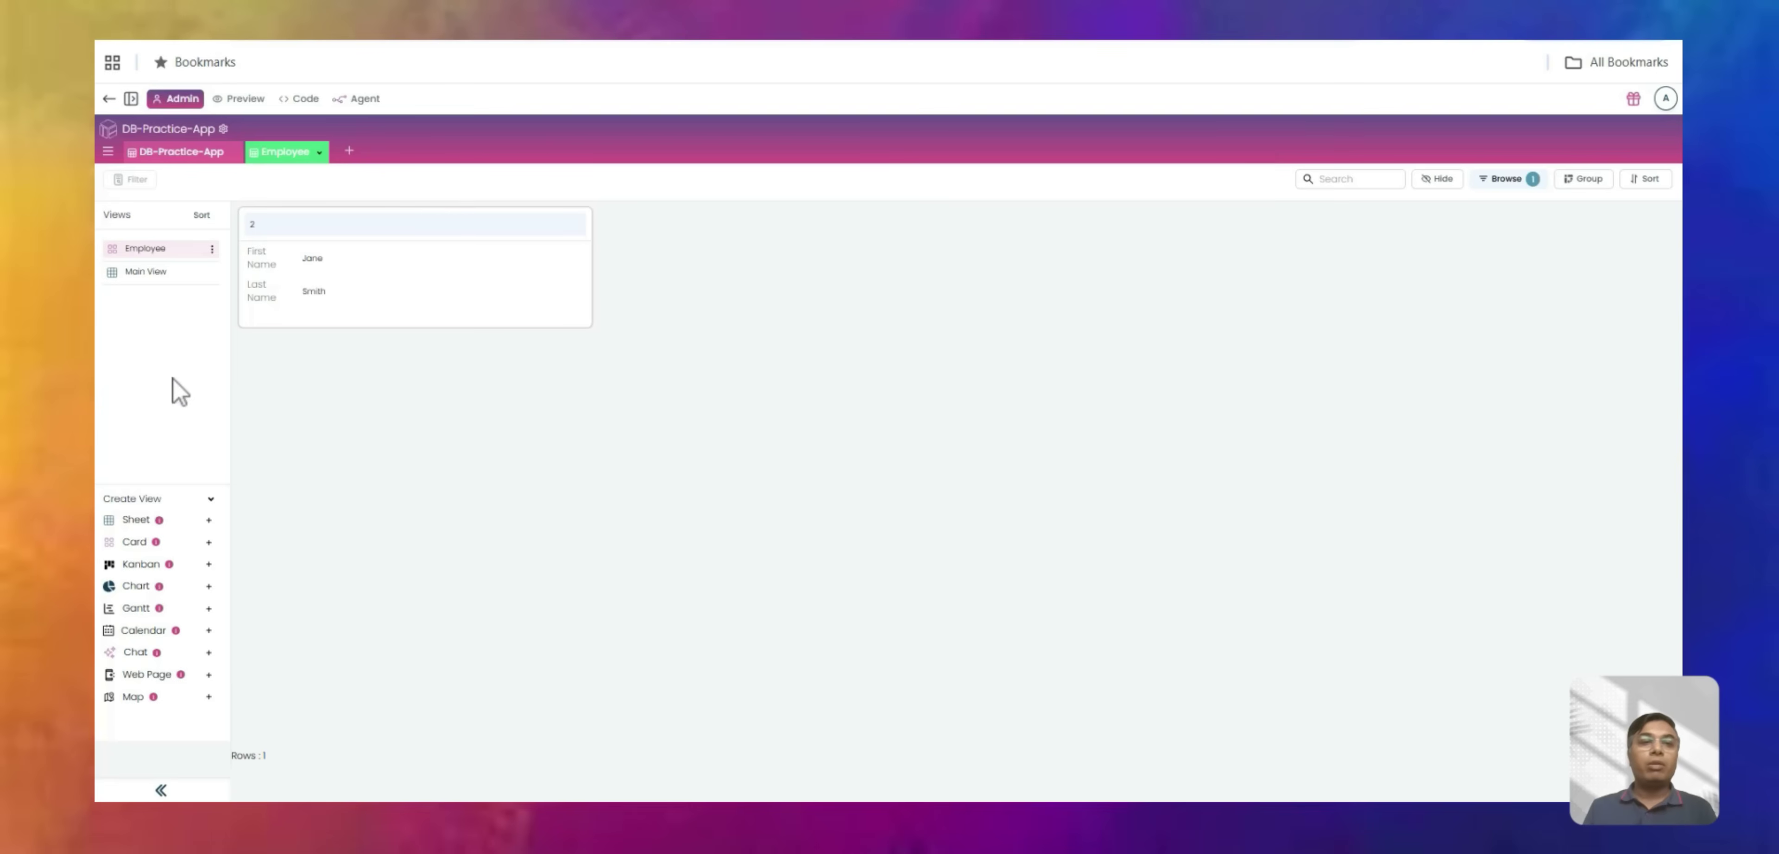
click(371, 287)
scroll(754, 359, down, 2)
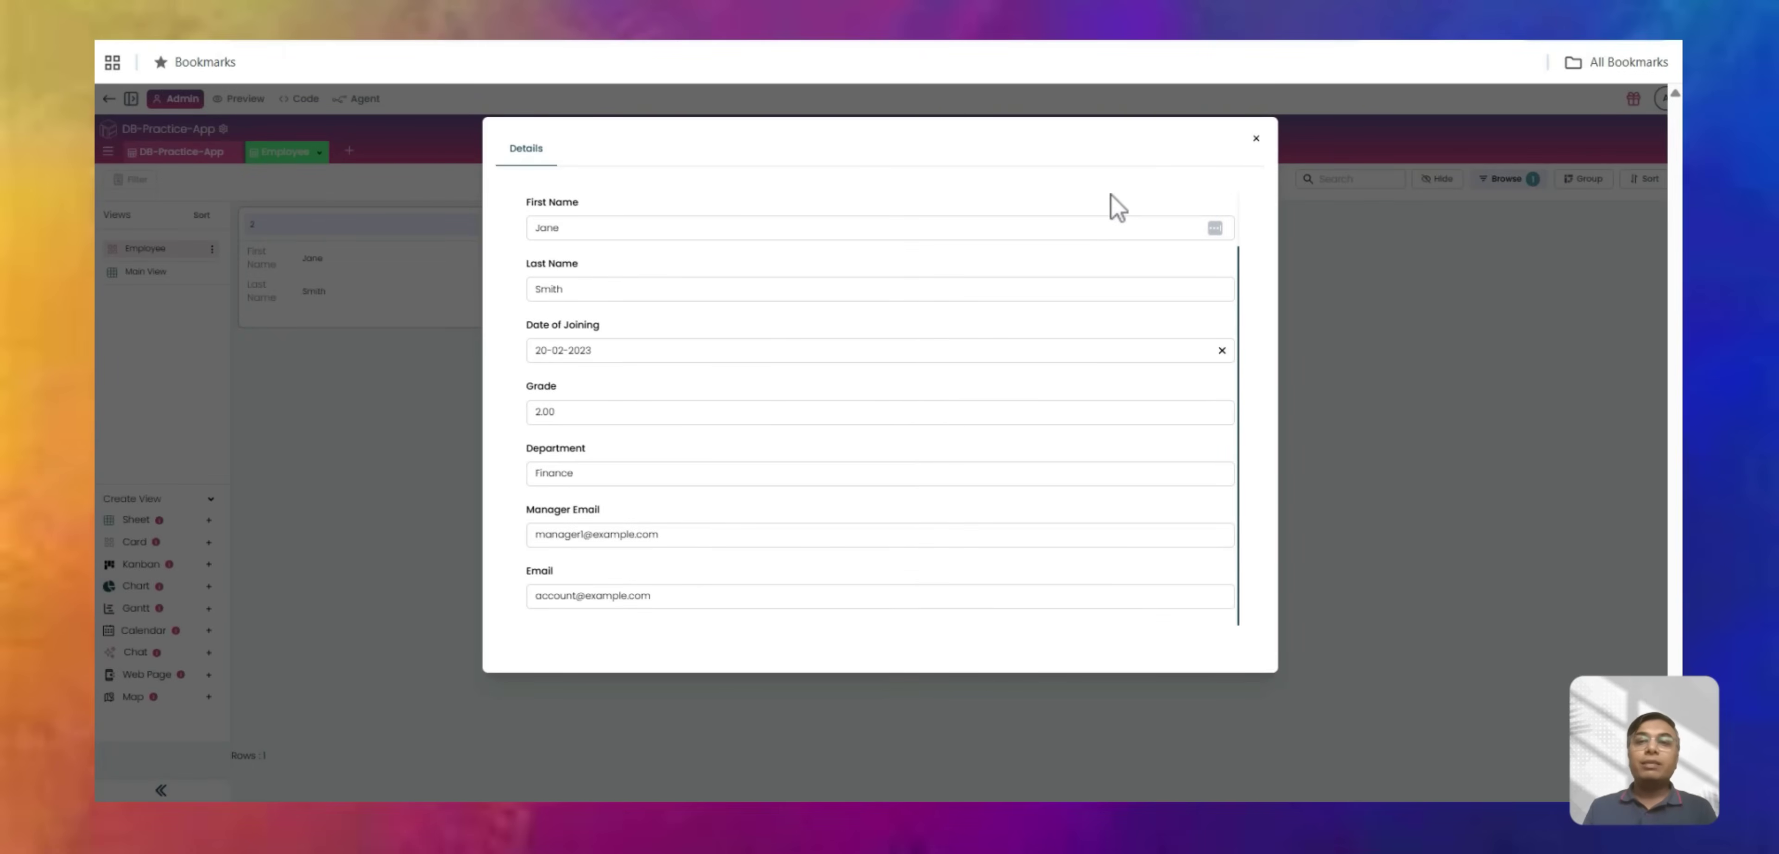
click(1256, 141)
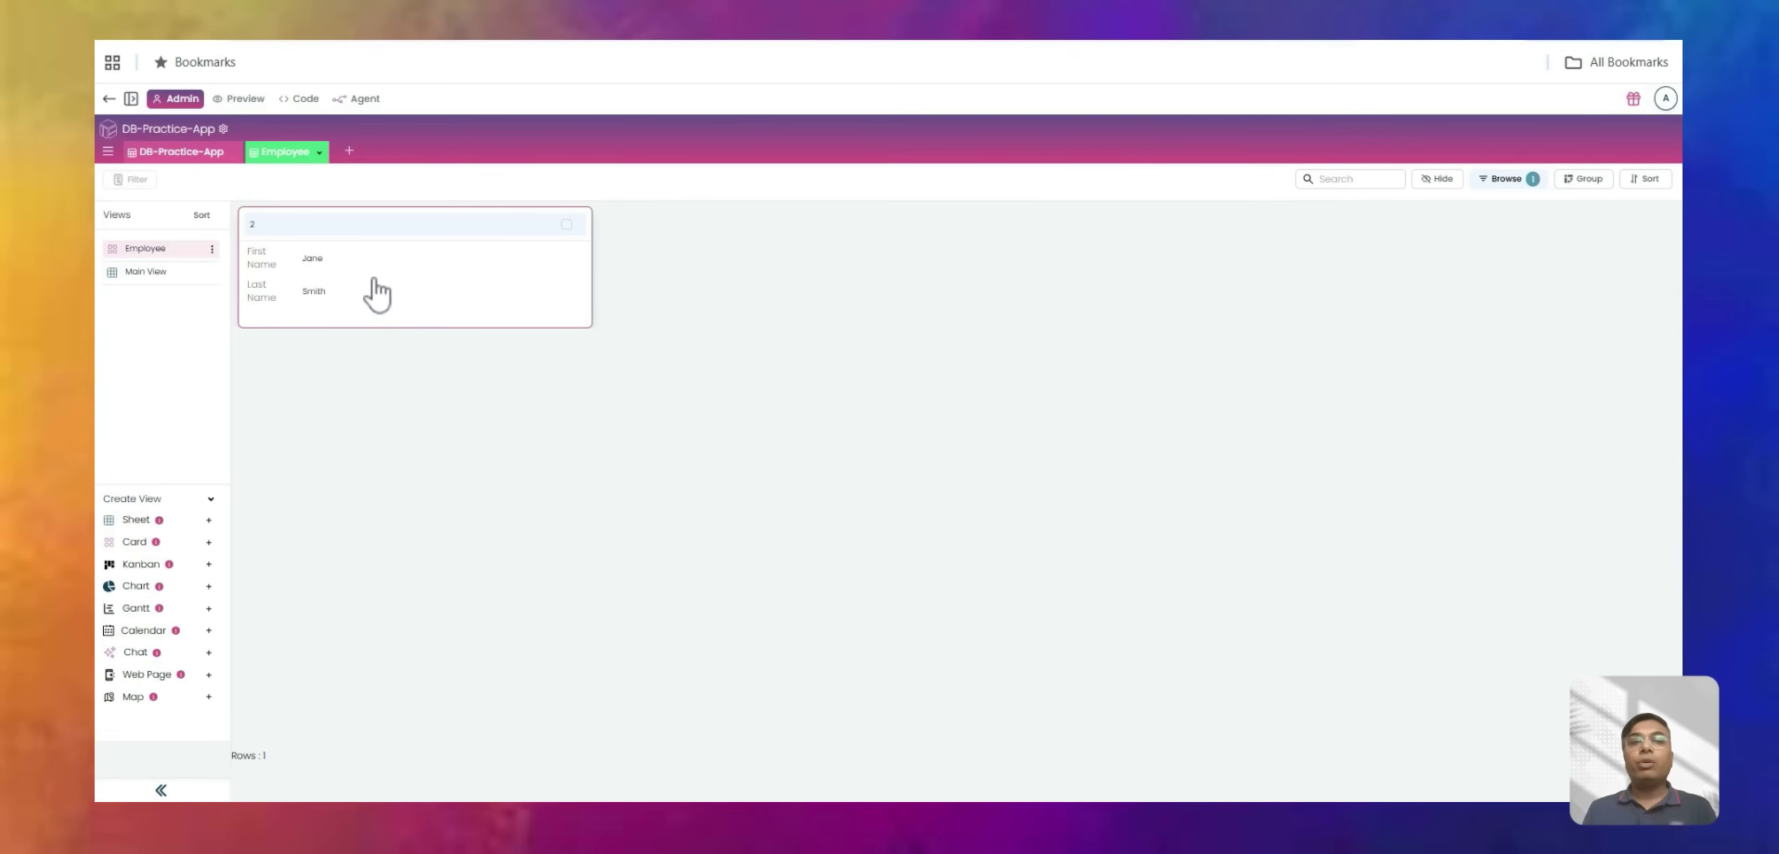
click(211, 250)
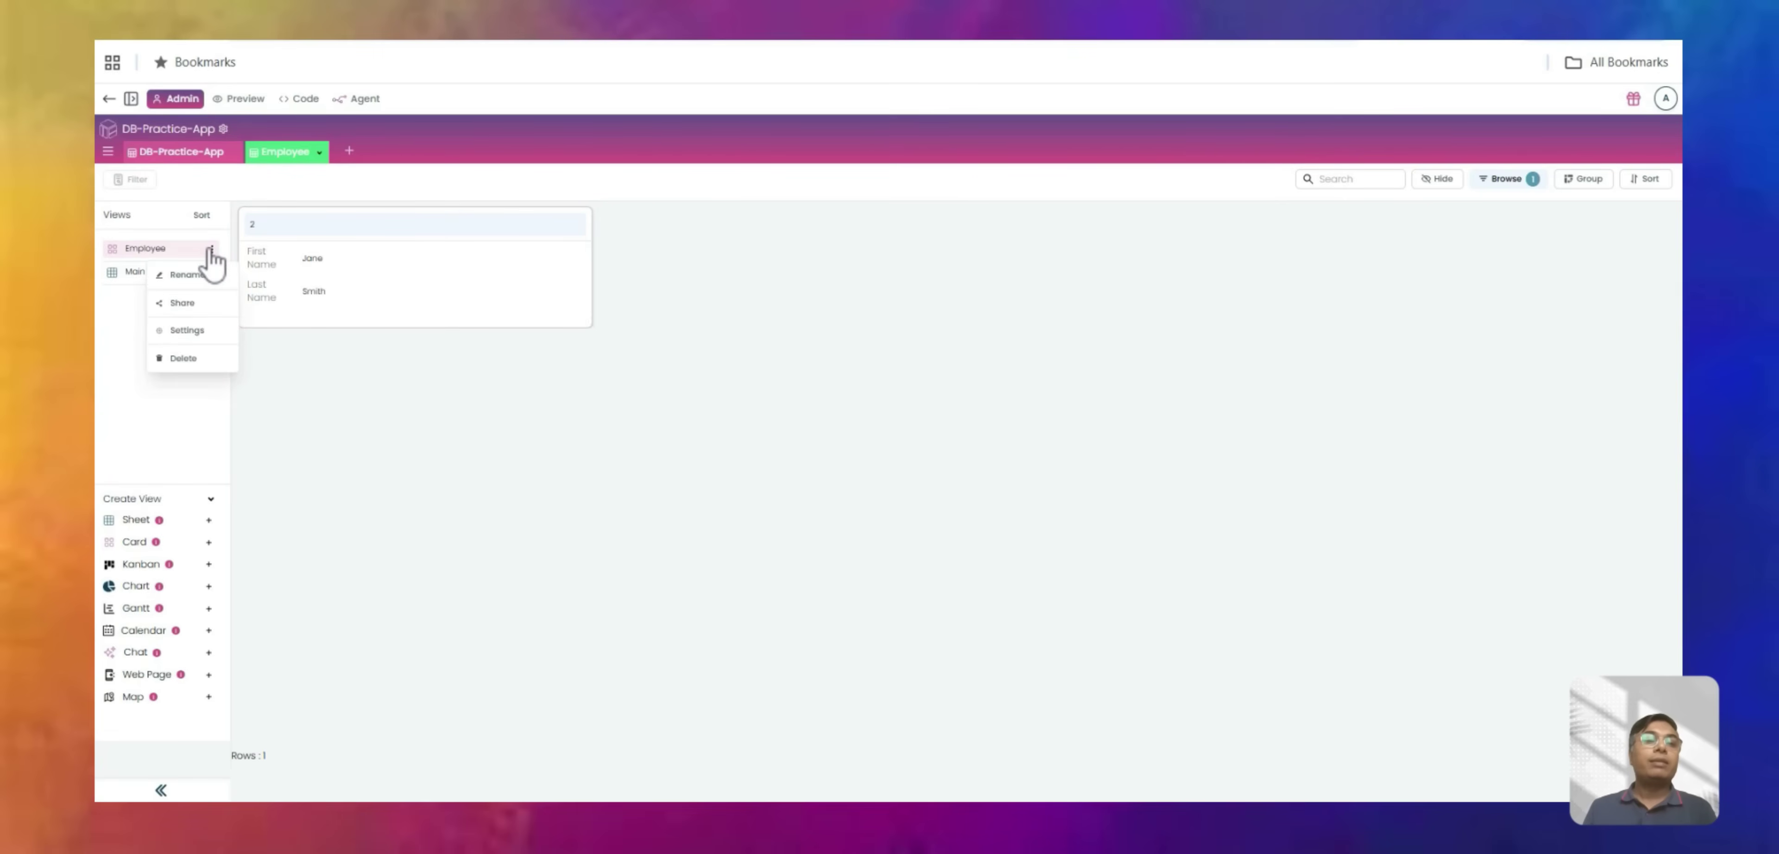
Share the Employee view, check its public page, close sharing and reopen the AI panel.
click(197, 309)
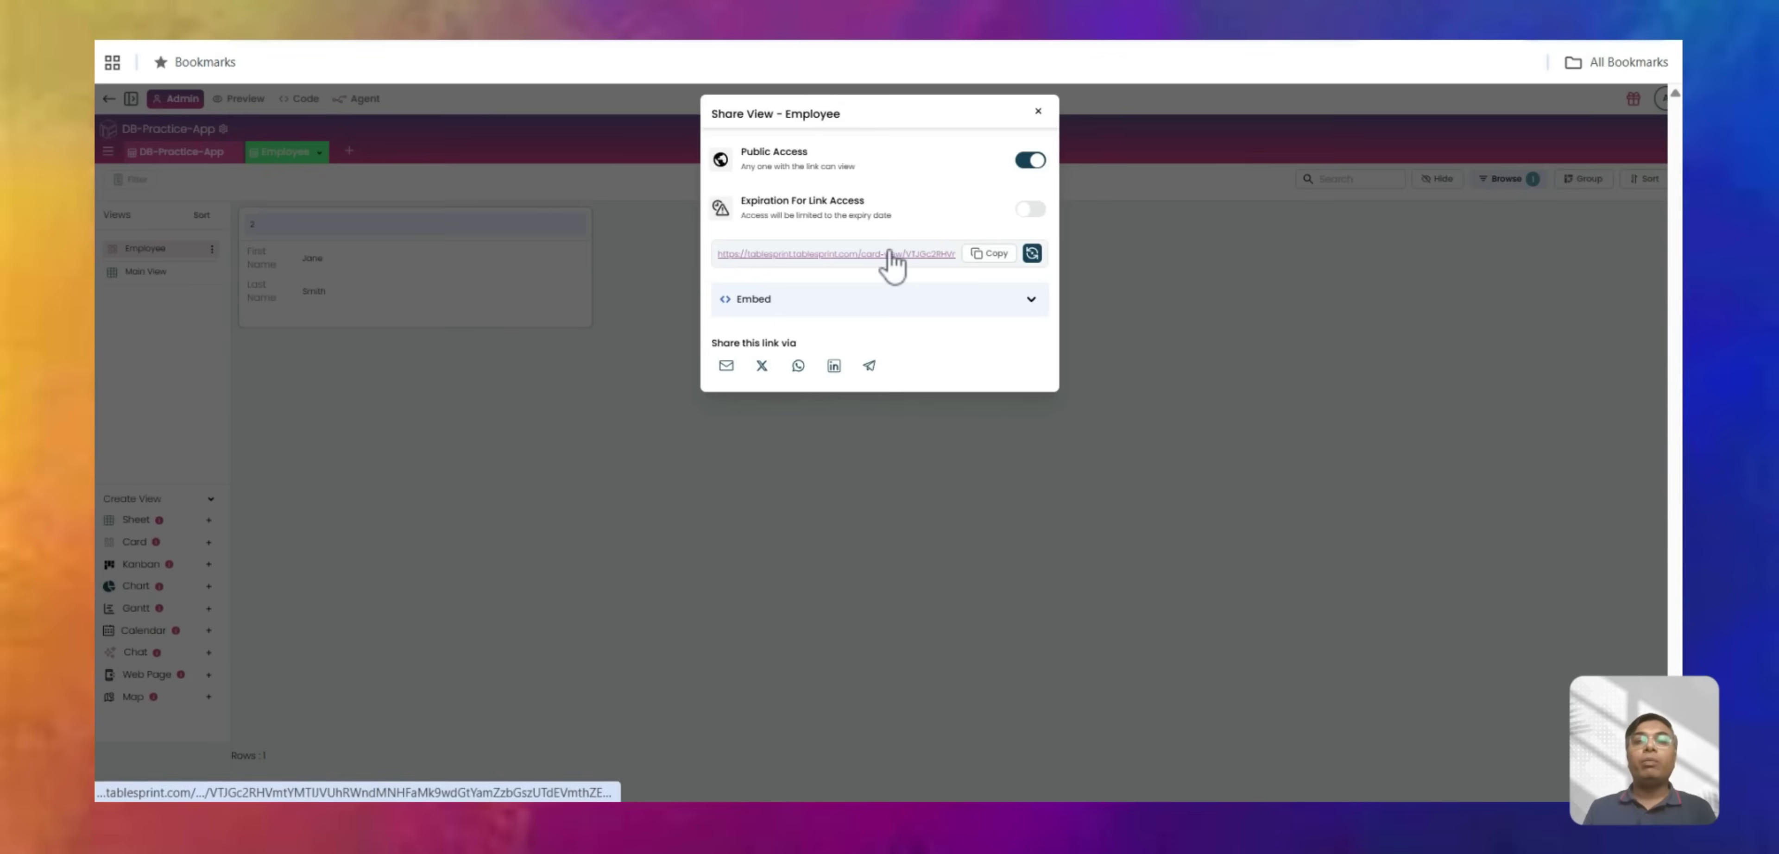
click(851, 257)
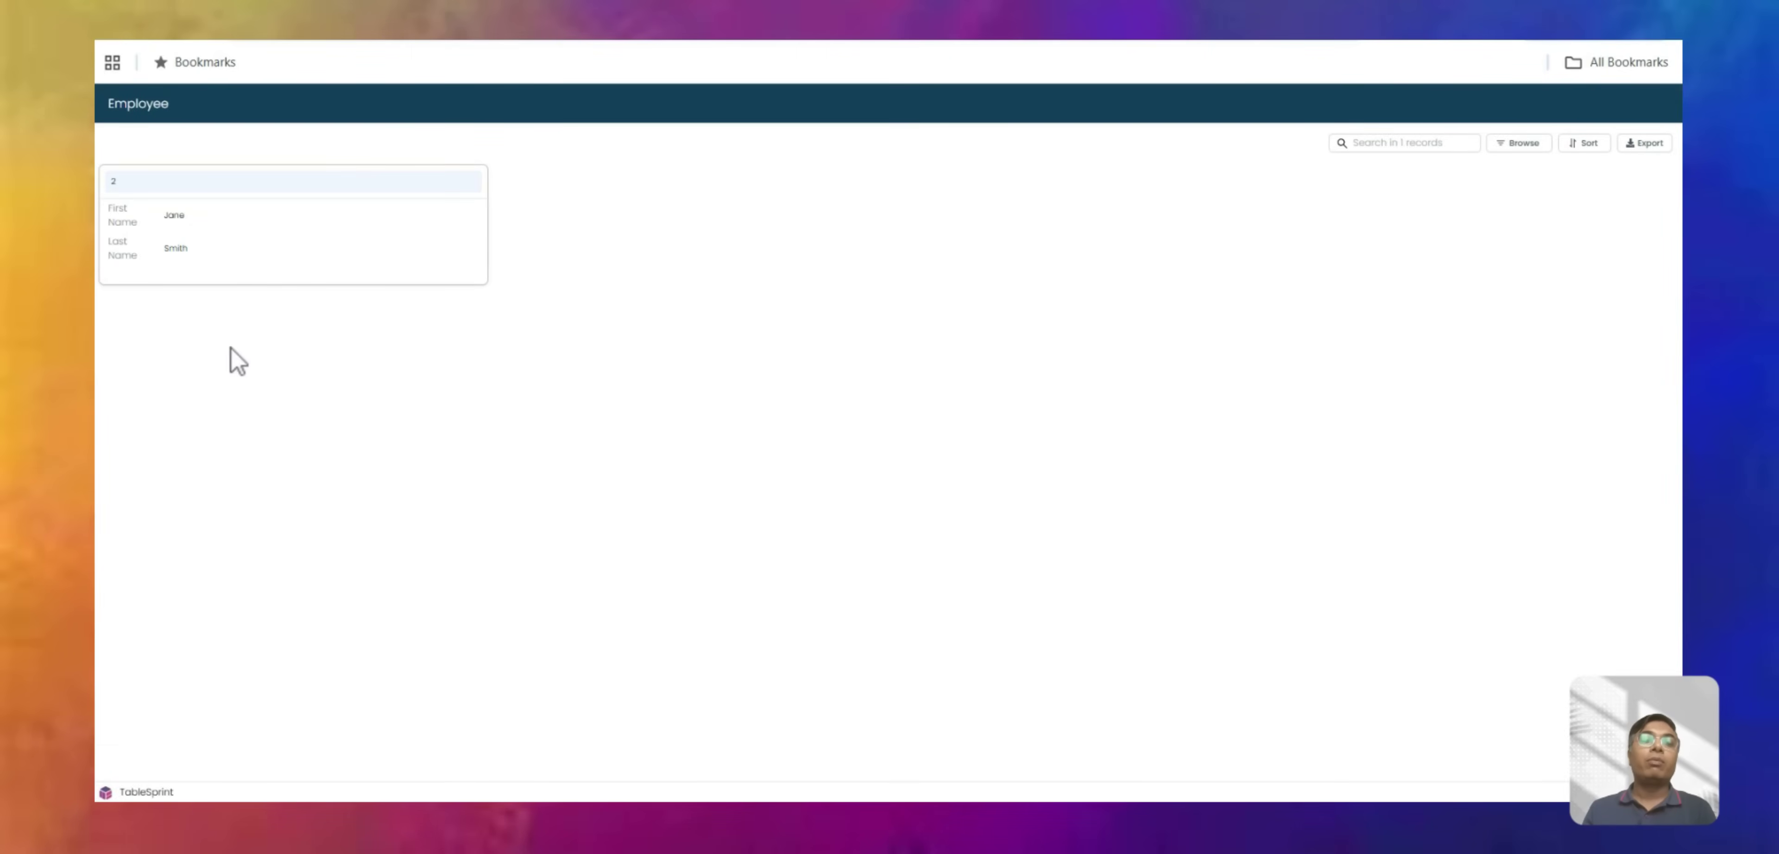
key(ctrl+w)
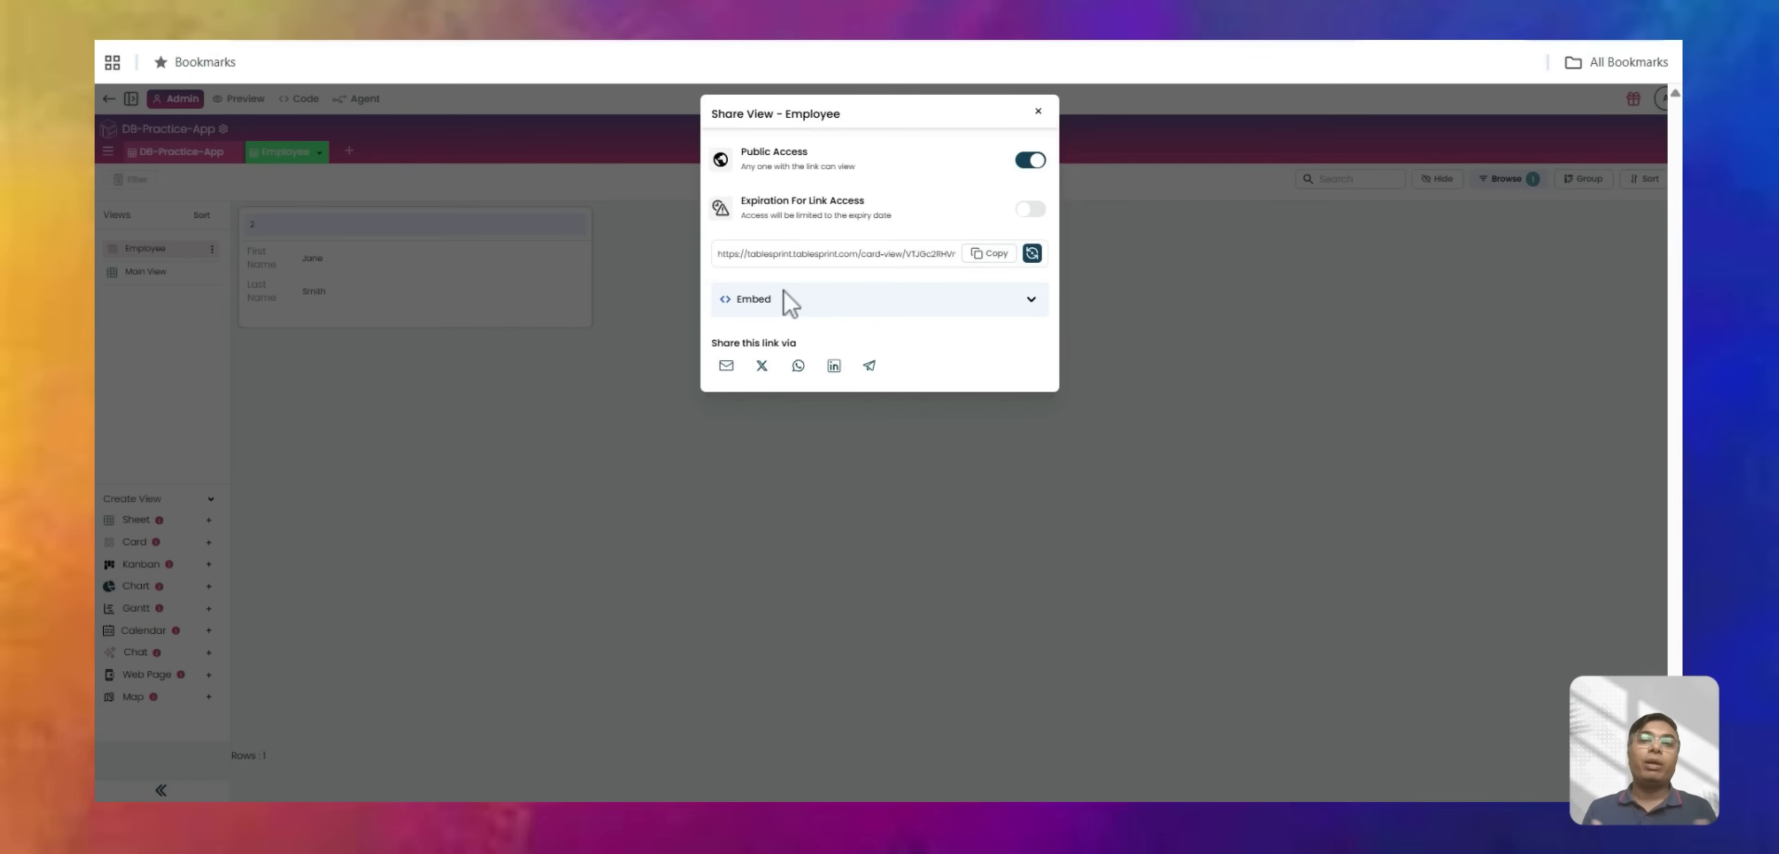
click(1037, 112)
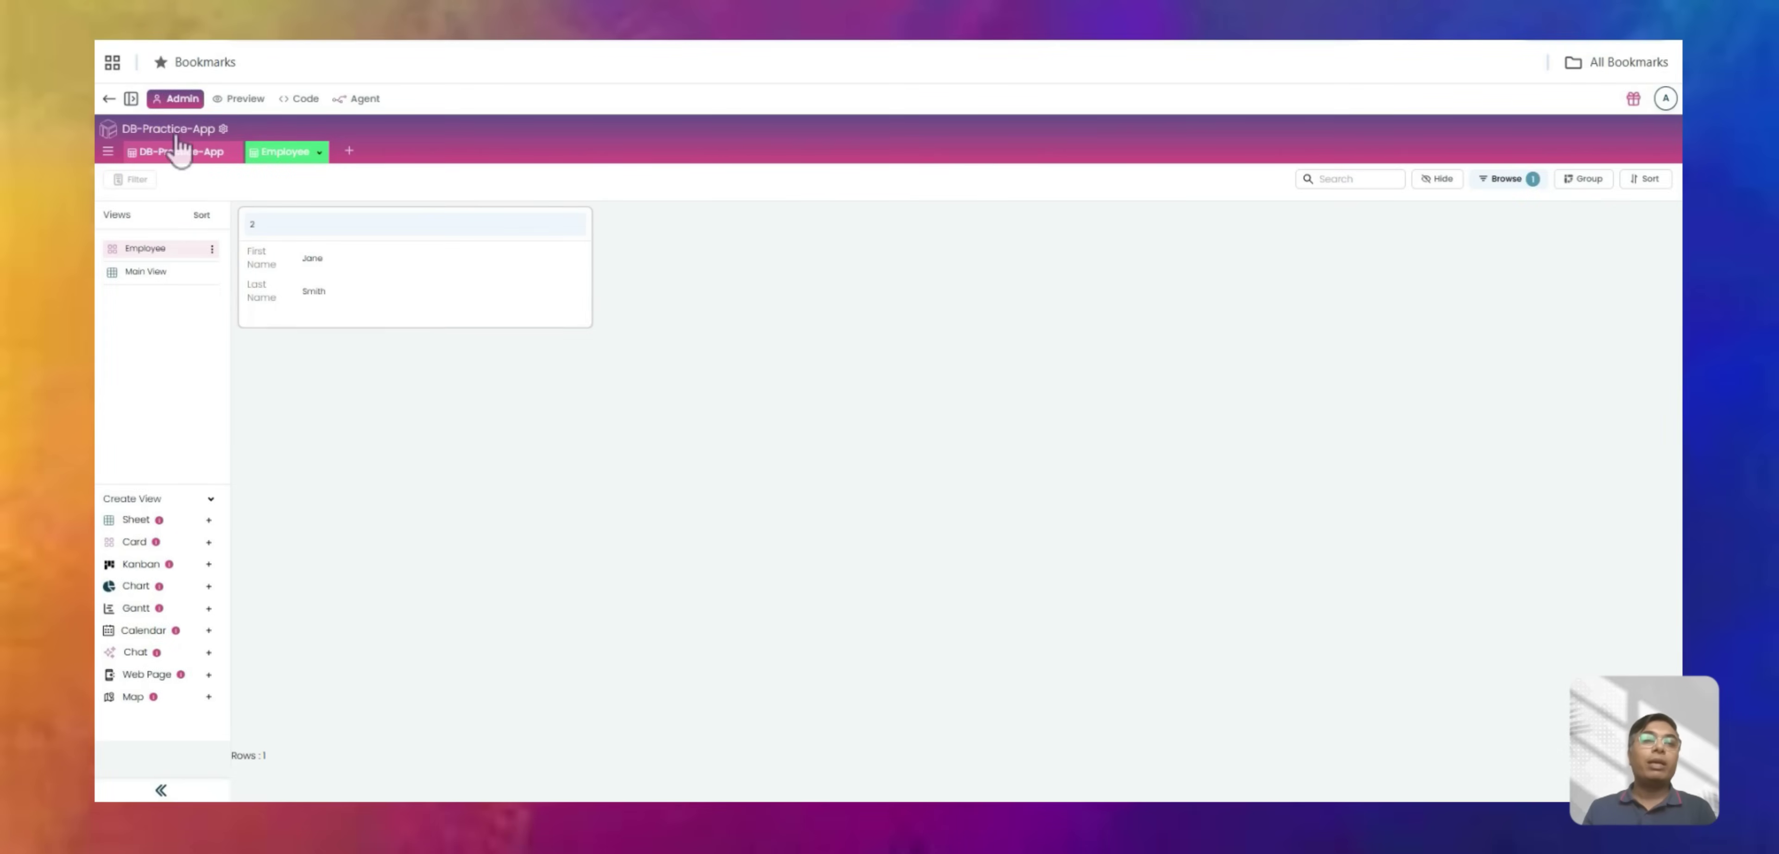
click(131, 99)
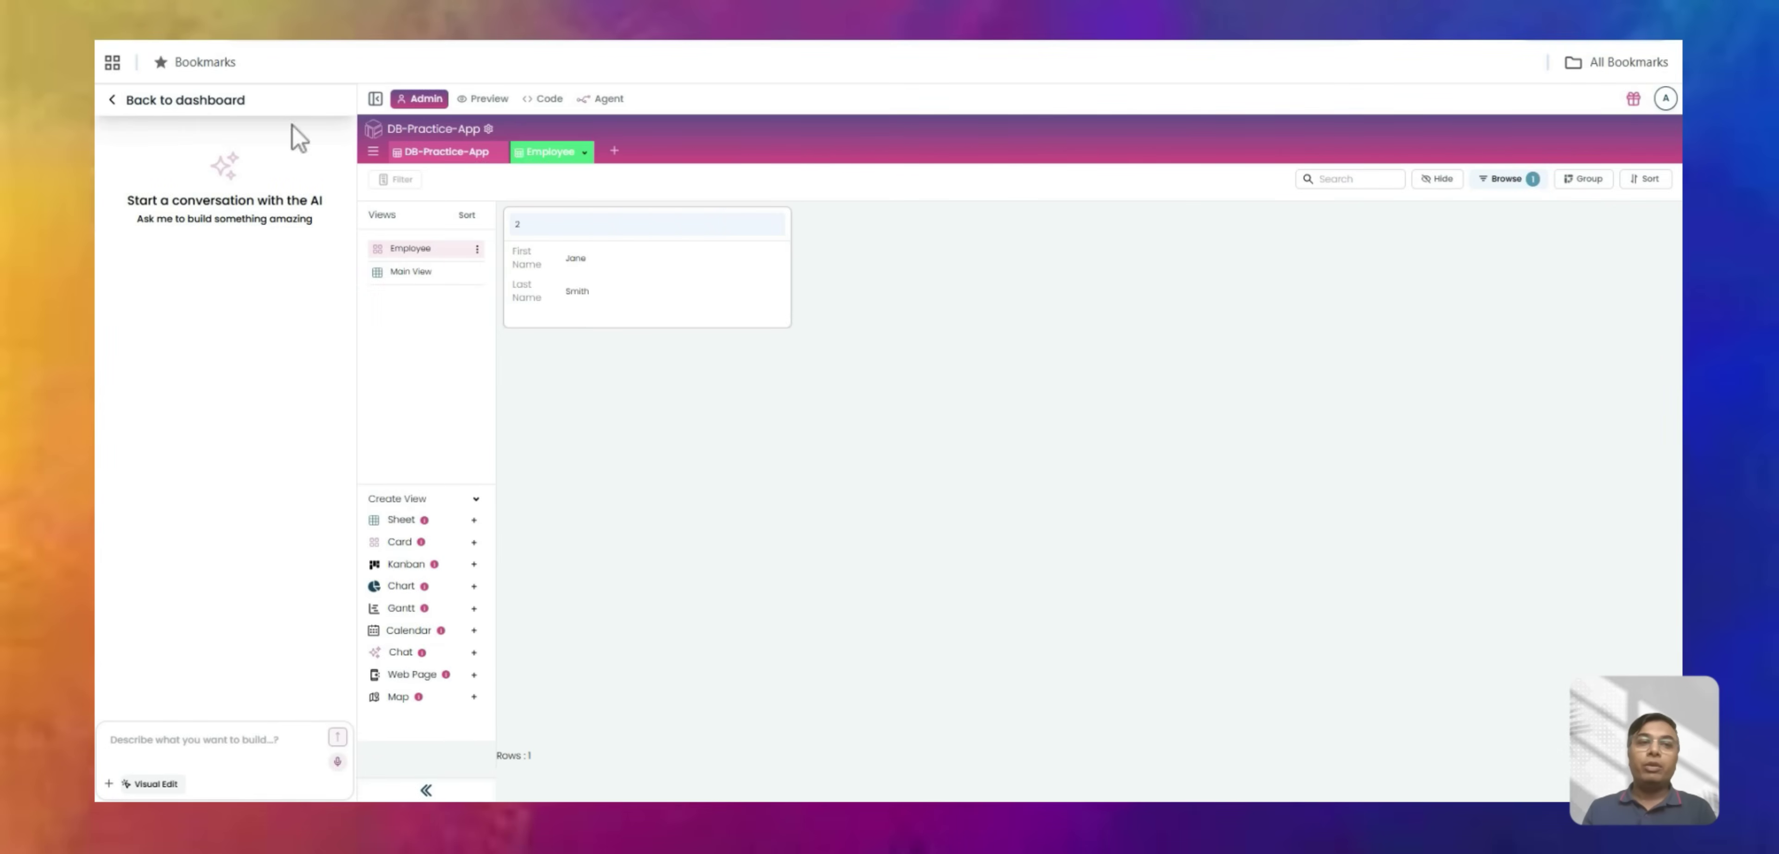
Reopen DB-Practice-App from the dashboard and switch from the Employee card view to Main View.
click(113, 103)
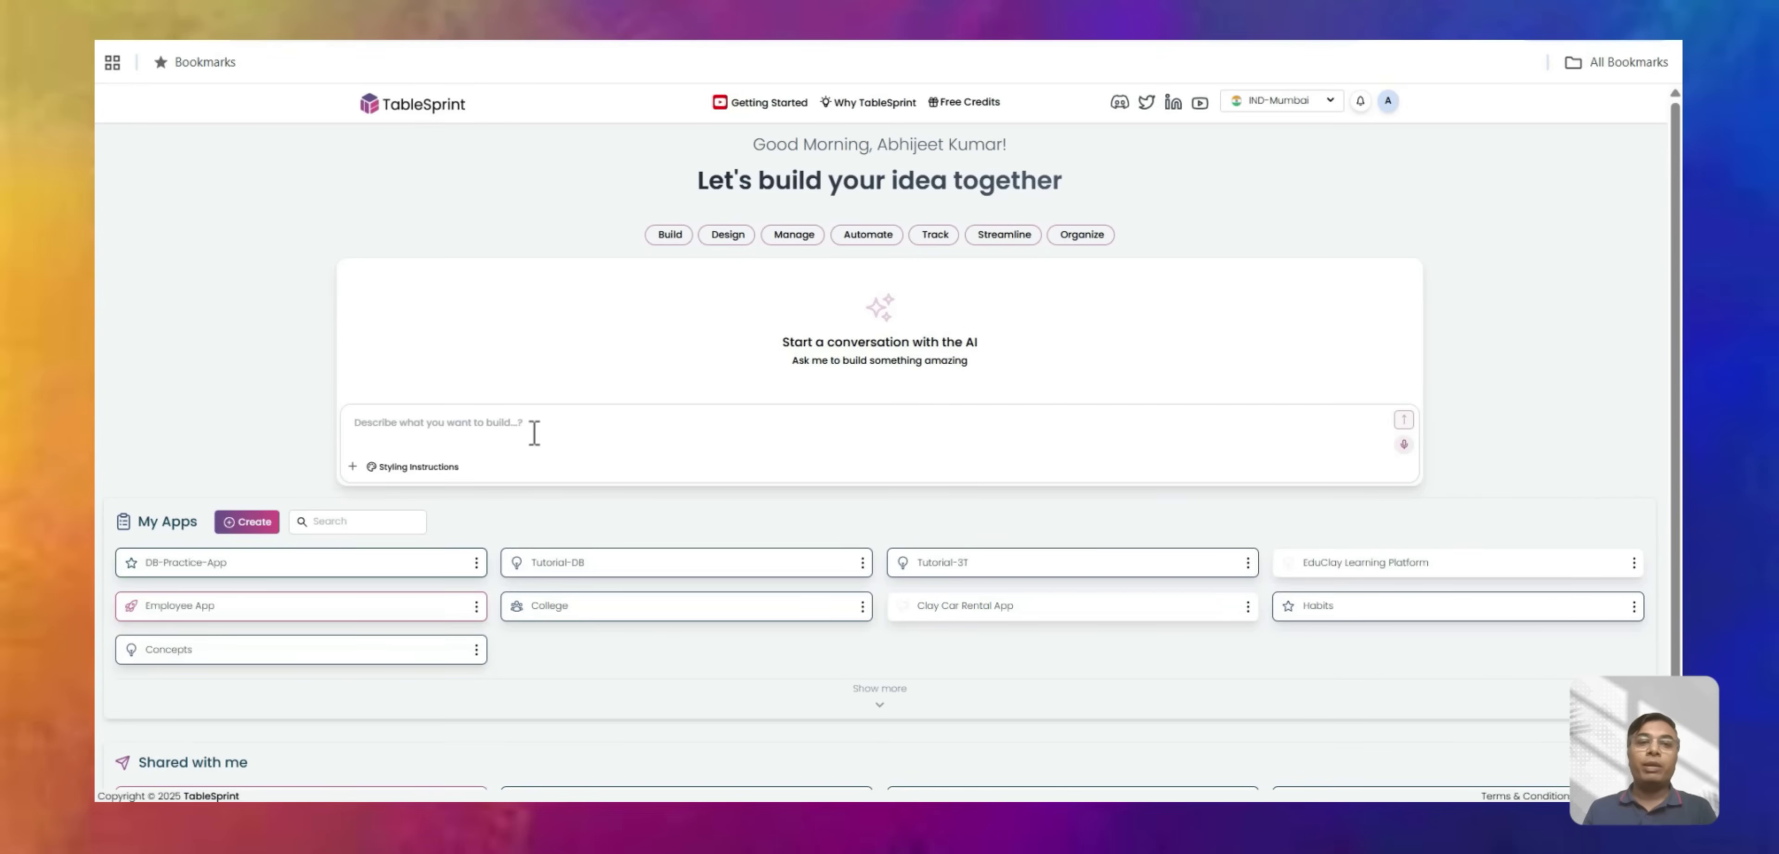
click(349, 578)
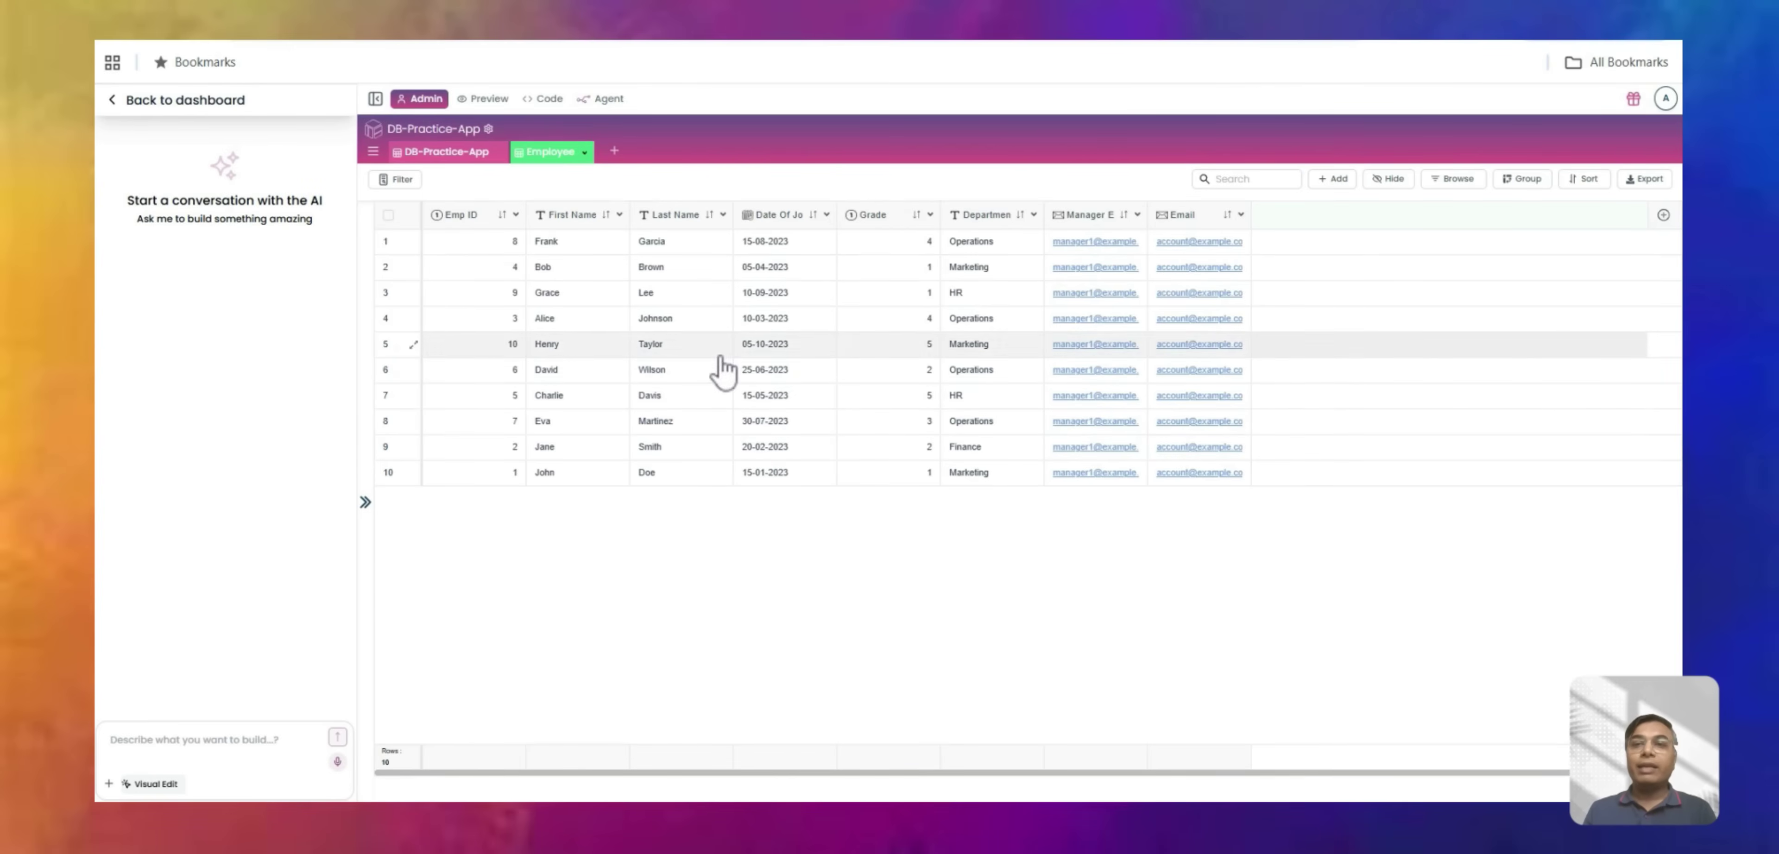
click(364, 503)
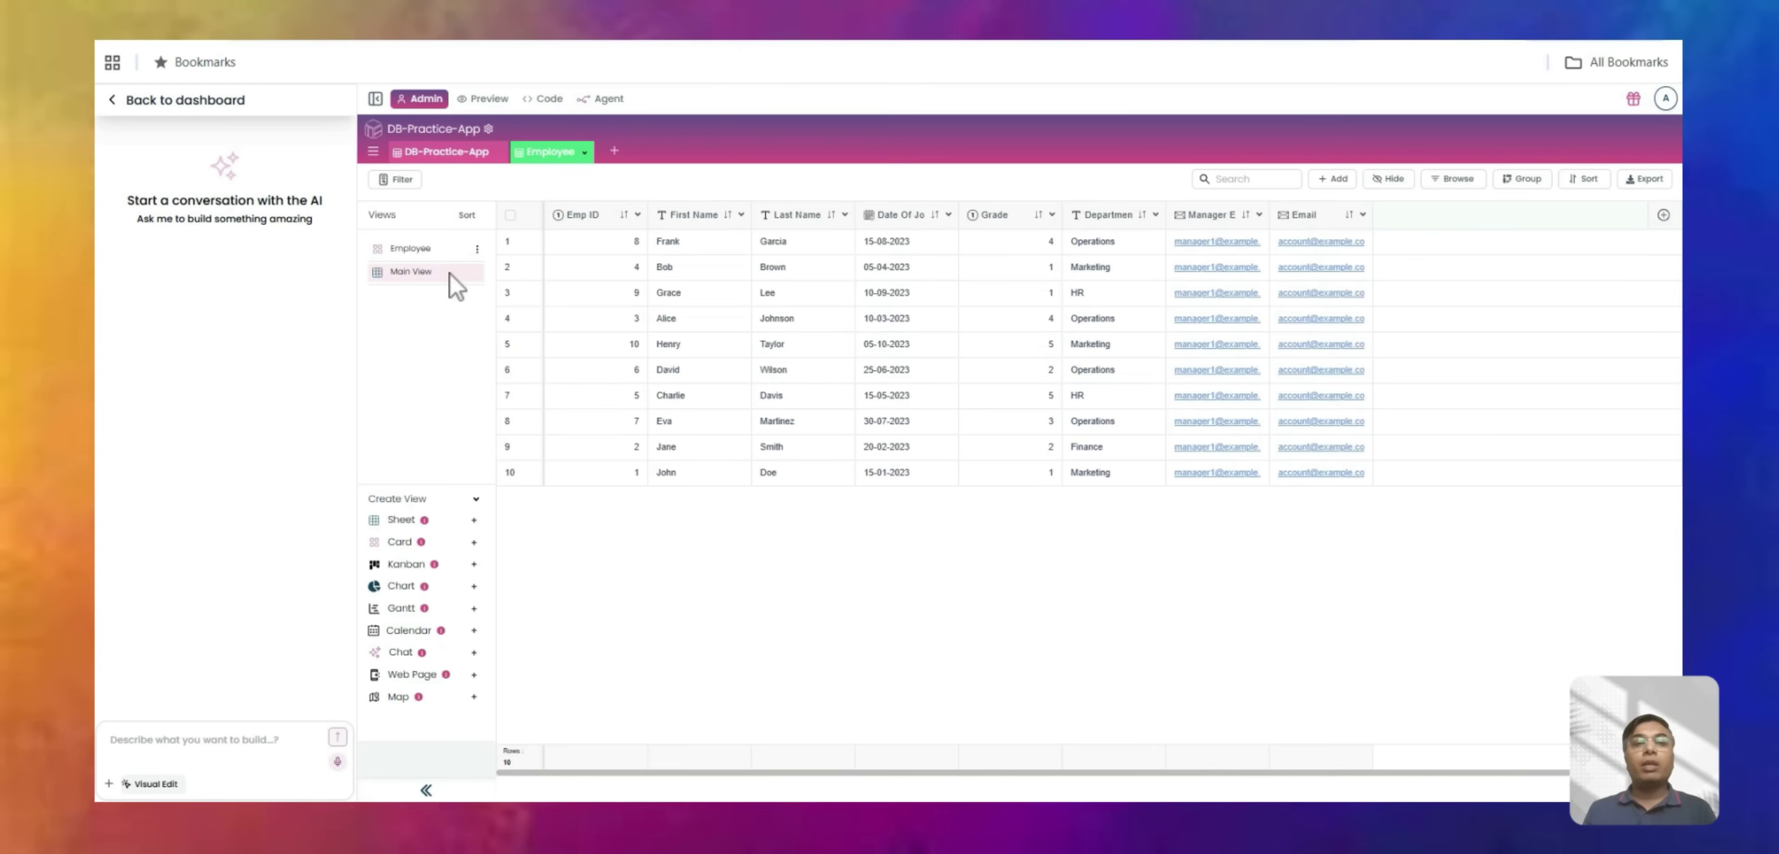
click(423, 249)
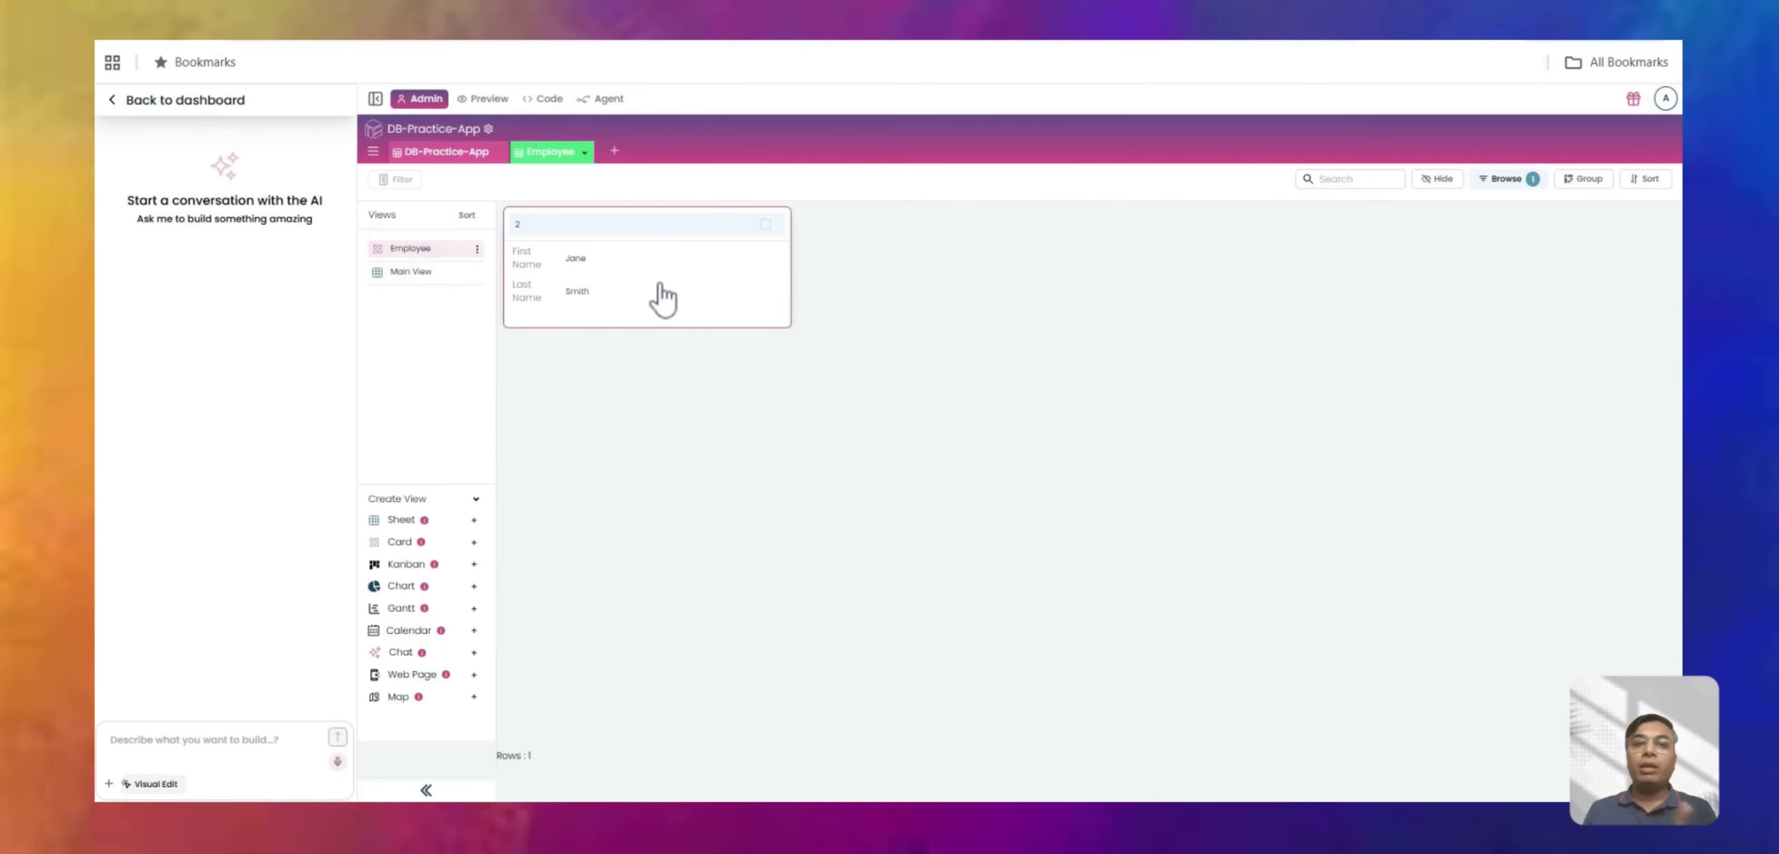
click(412, 271)
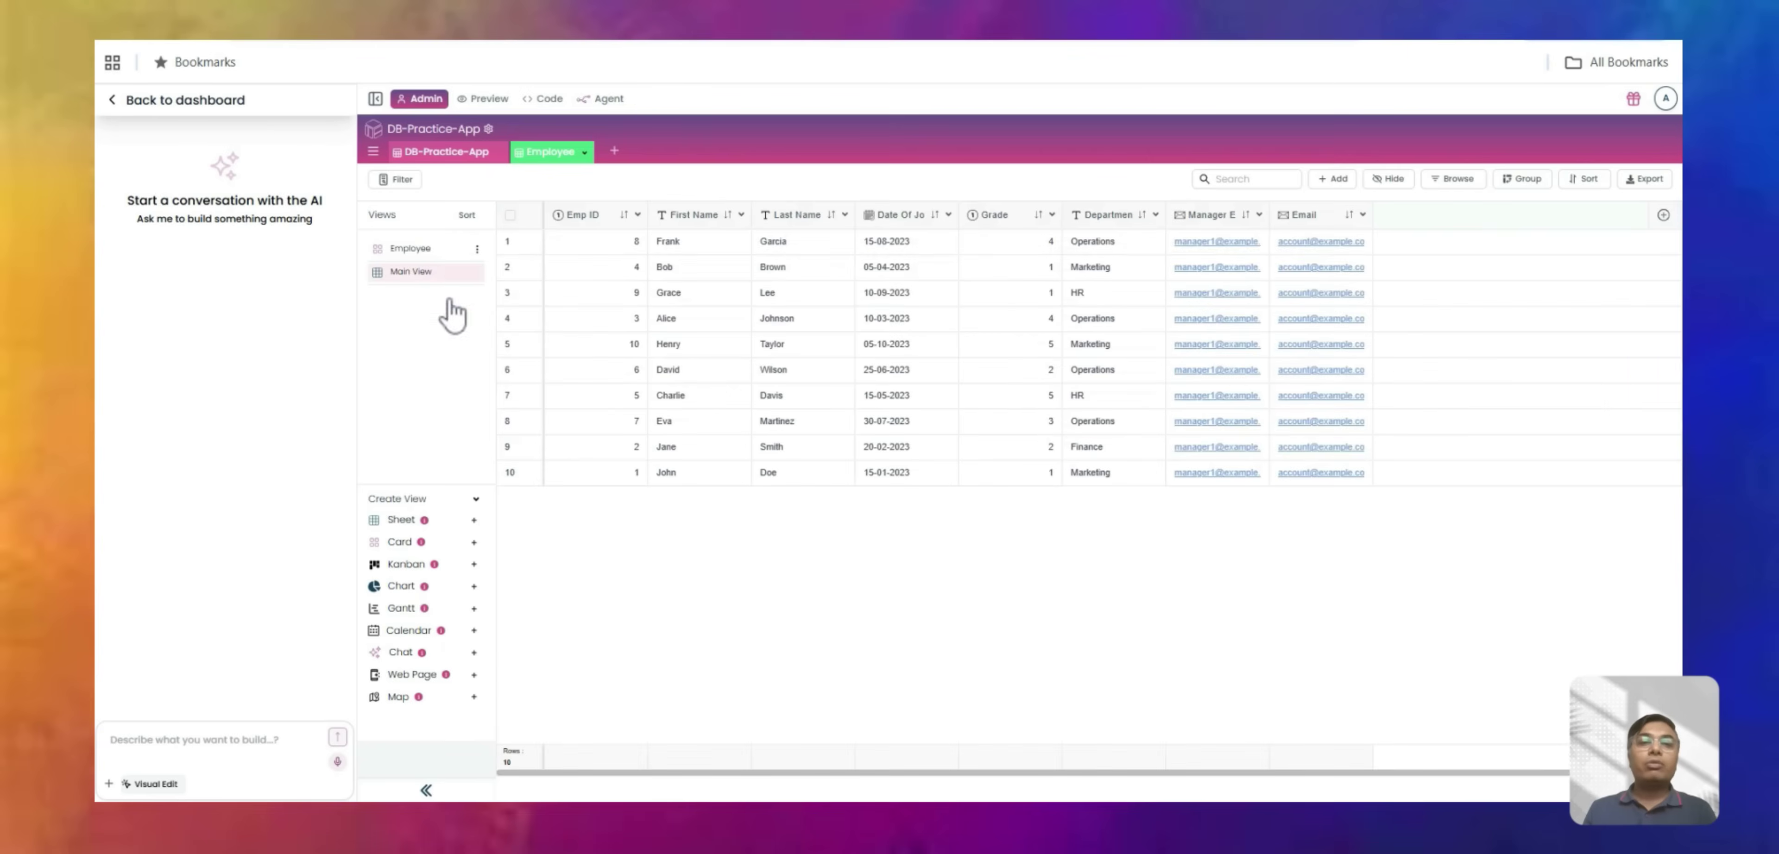
Build a Main View filter condition: Email equals loggedInUser.
click(1457, 180)
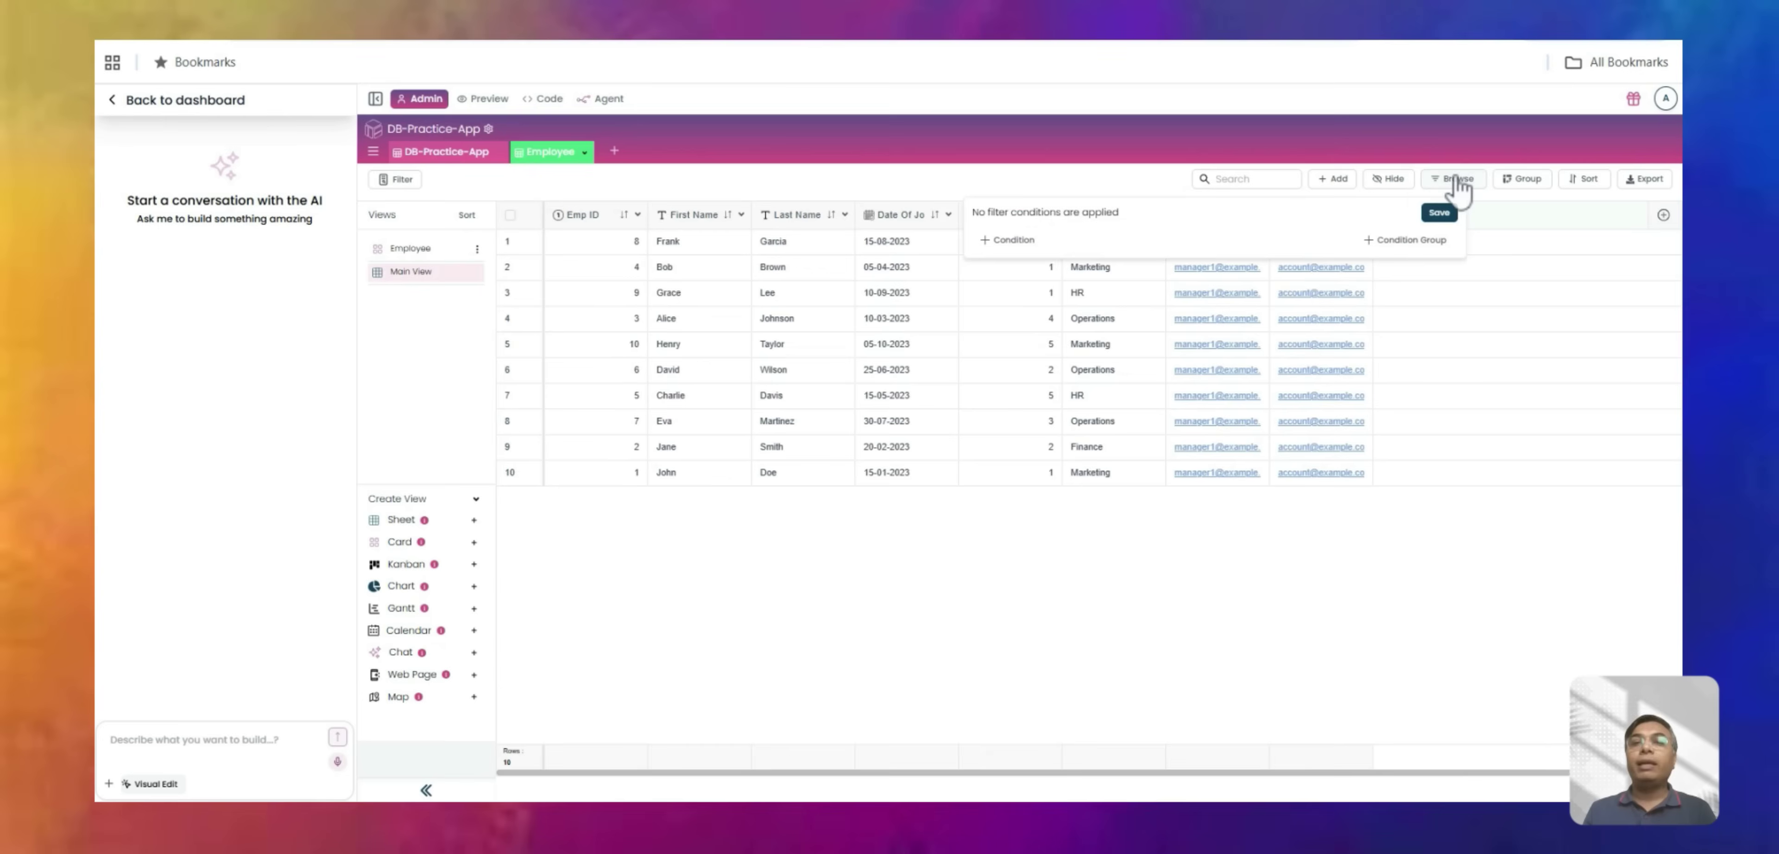
click(1008, 240)
click(1113, 246)
scroll(1109, 391, down, 2)
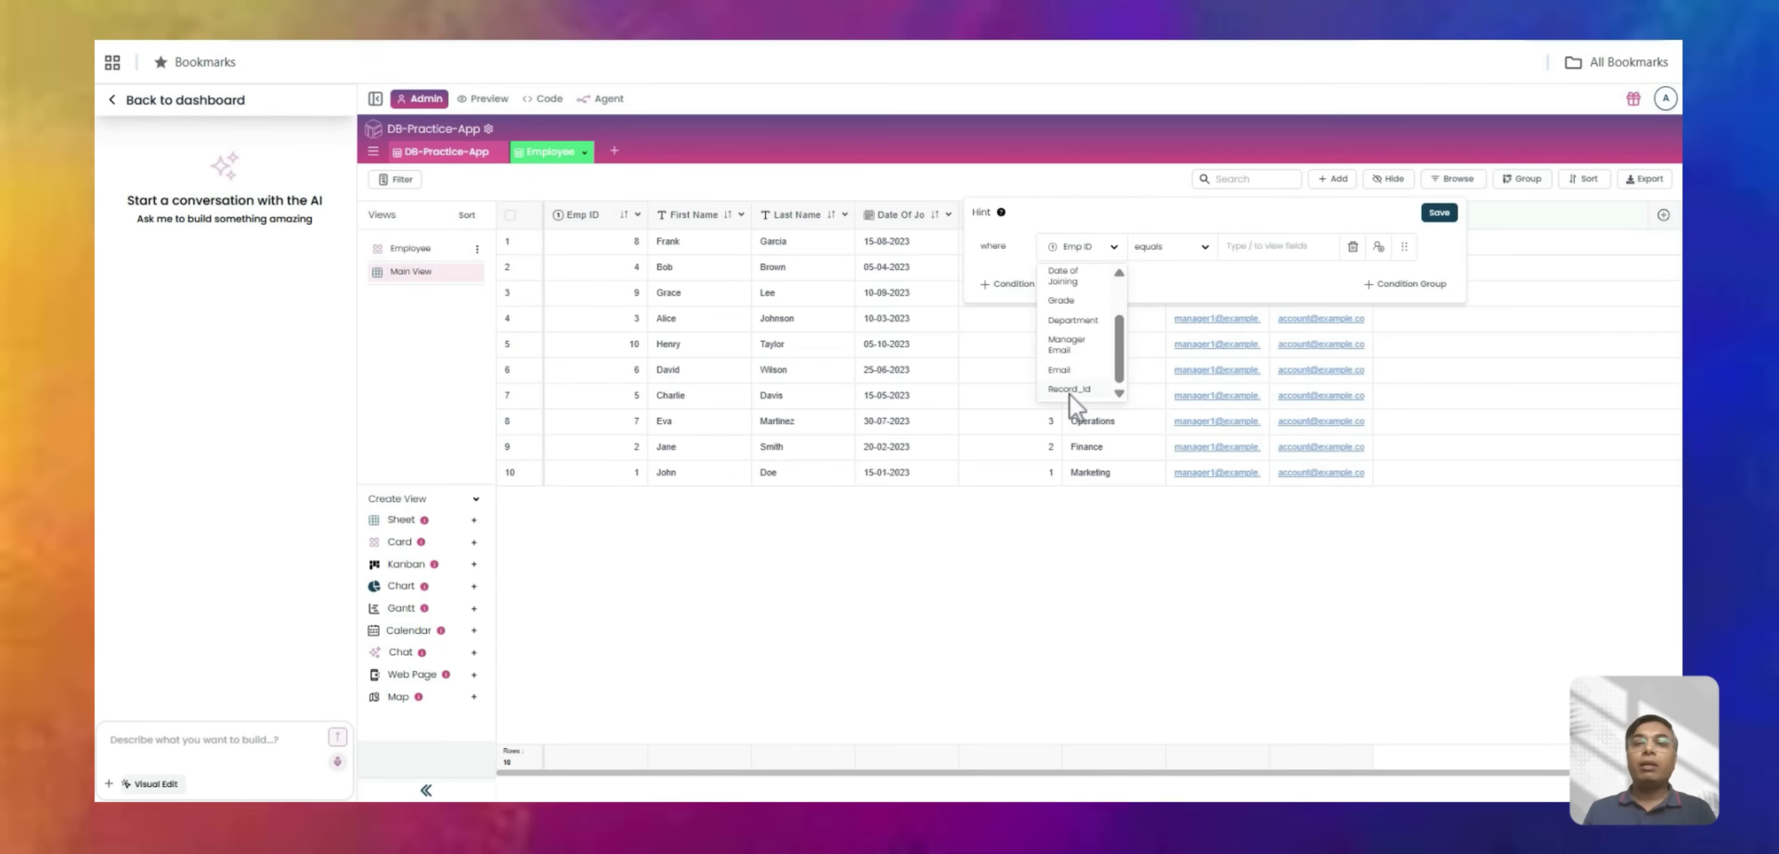
click(1060, 370)
click(1171, 247)
click(1227, 275)
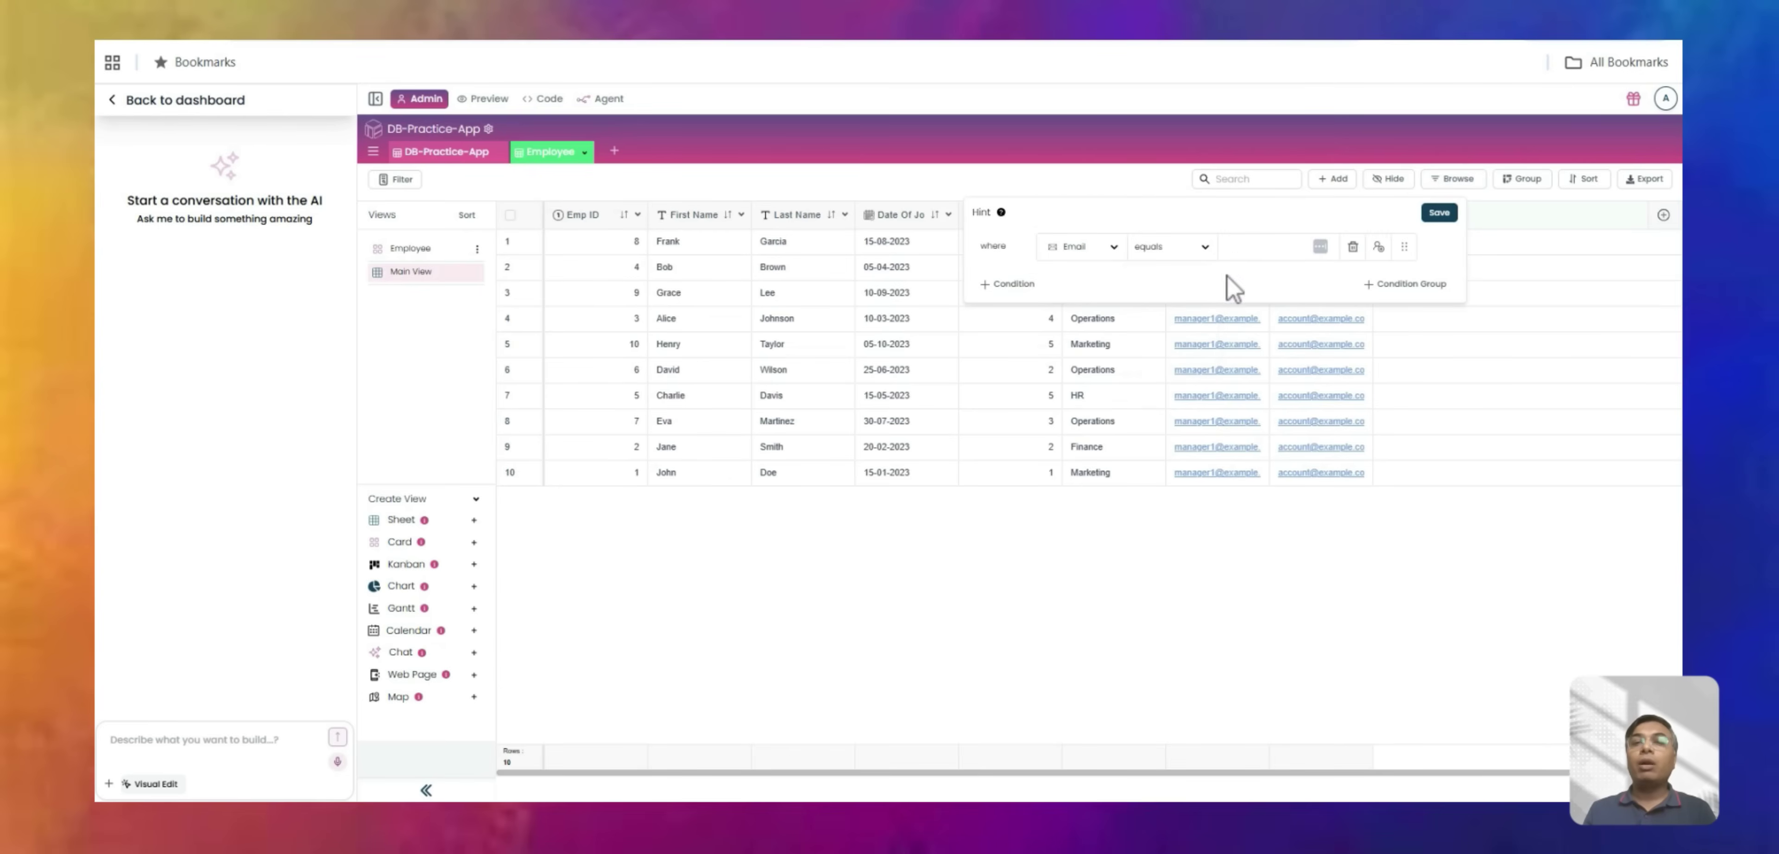
click(1260, 274)
Save the filter, then remove it and widen the Email column to show full addresses.
click(1440, 213)
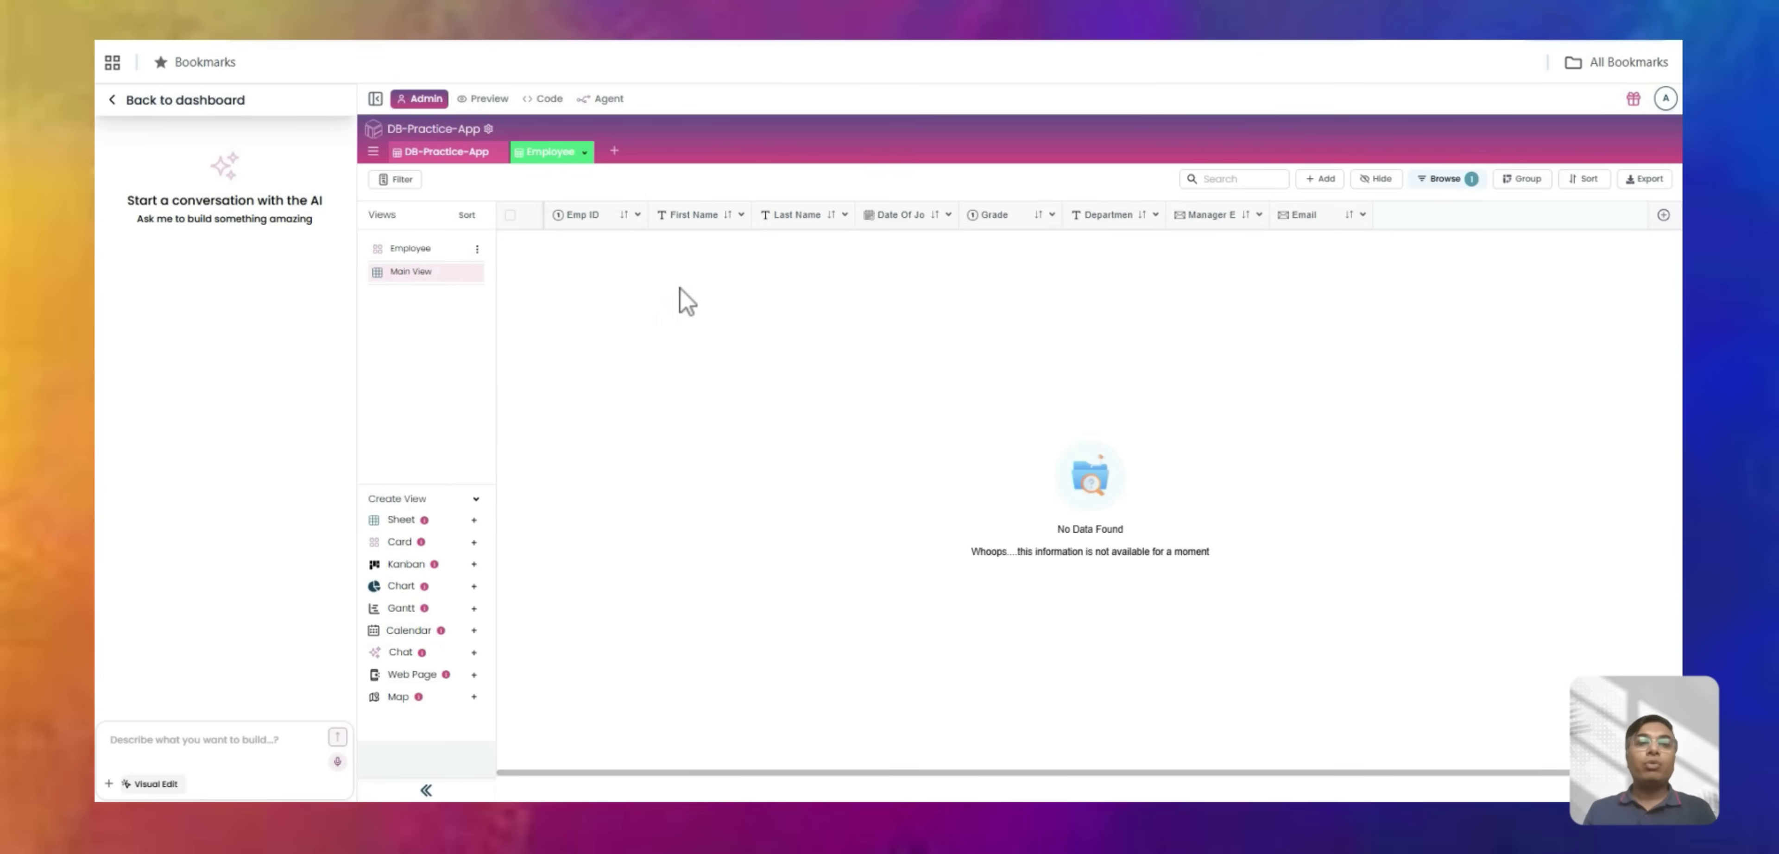
click(1470, 179)
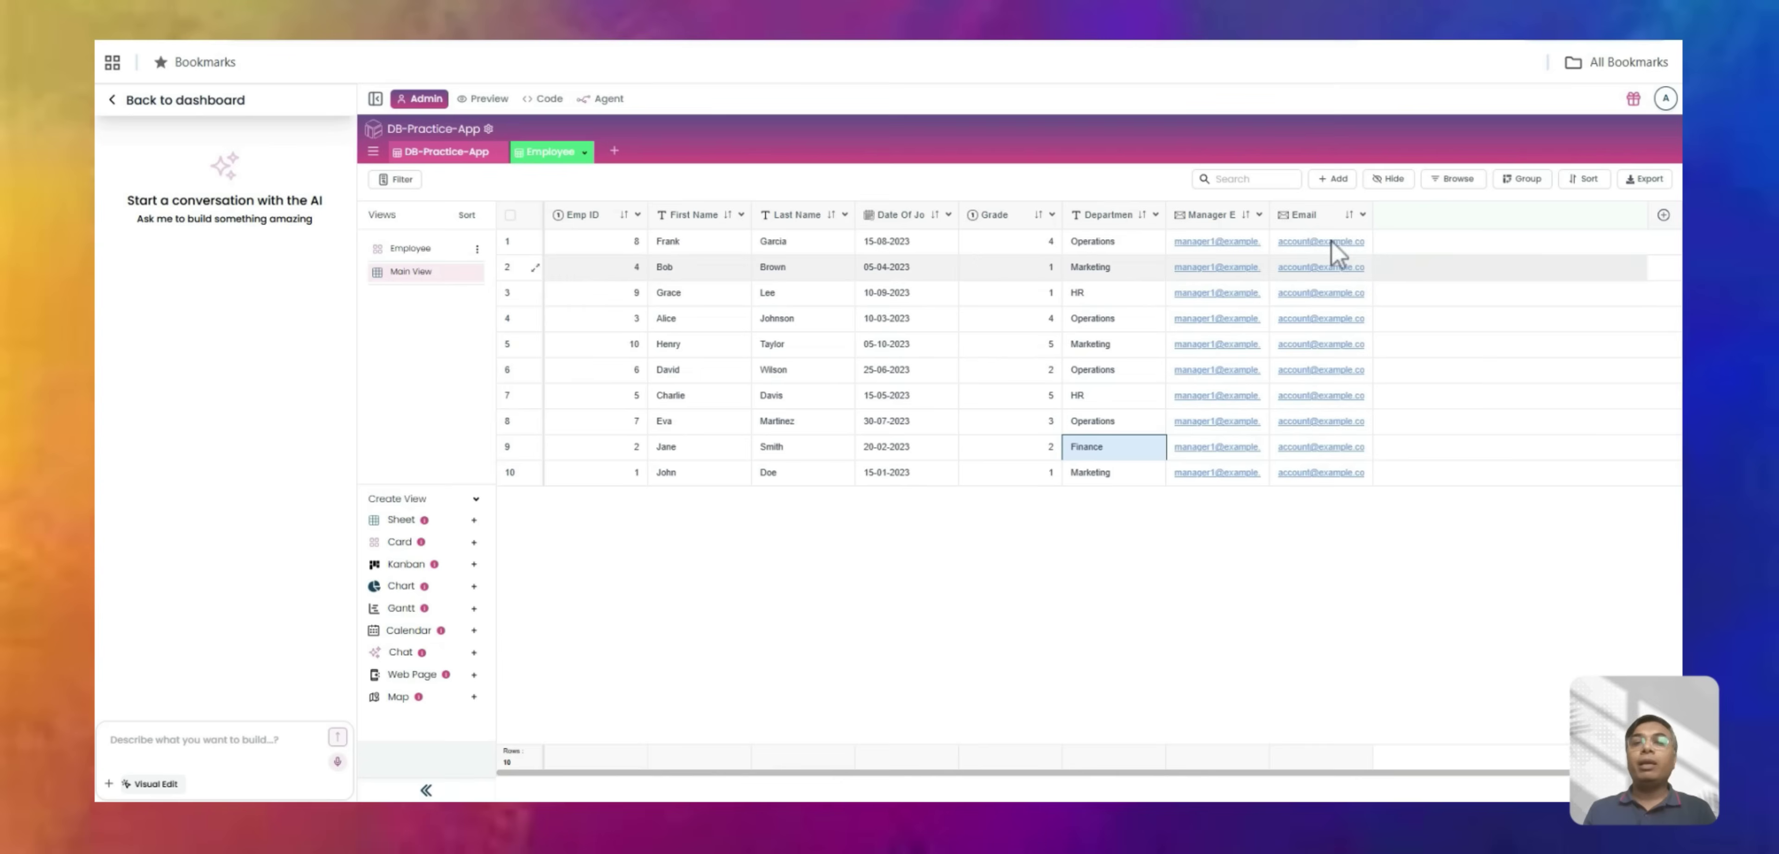
drag(1374, 213, 1492, 214)
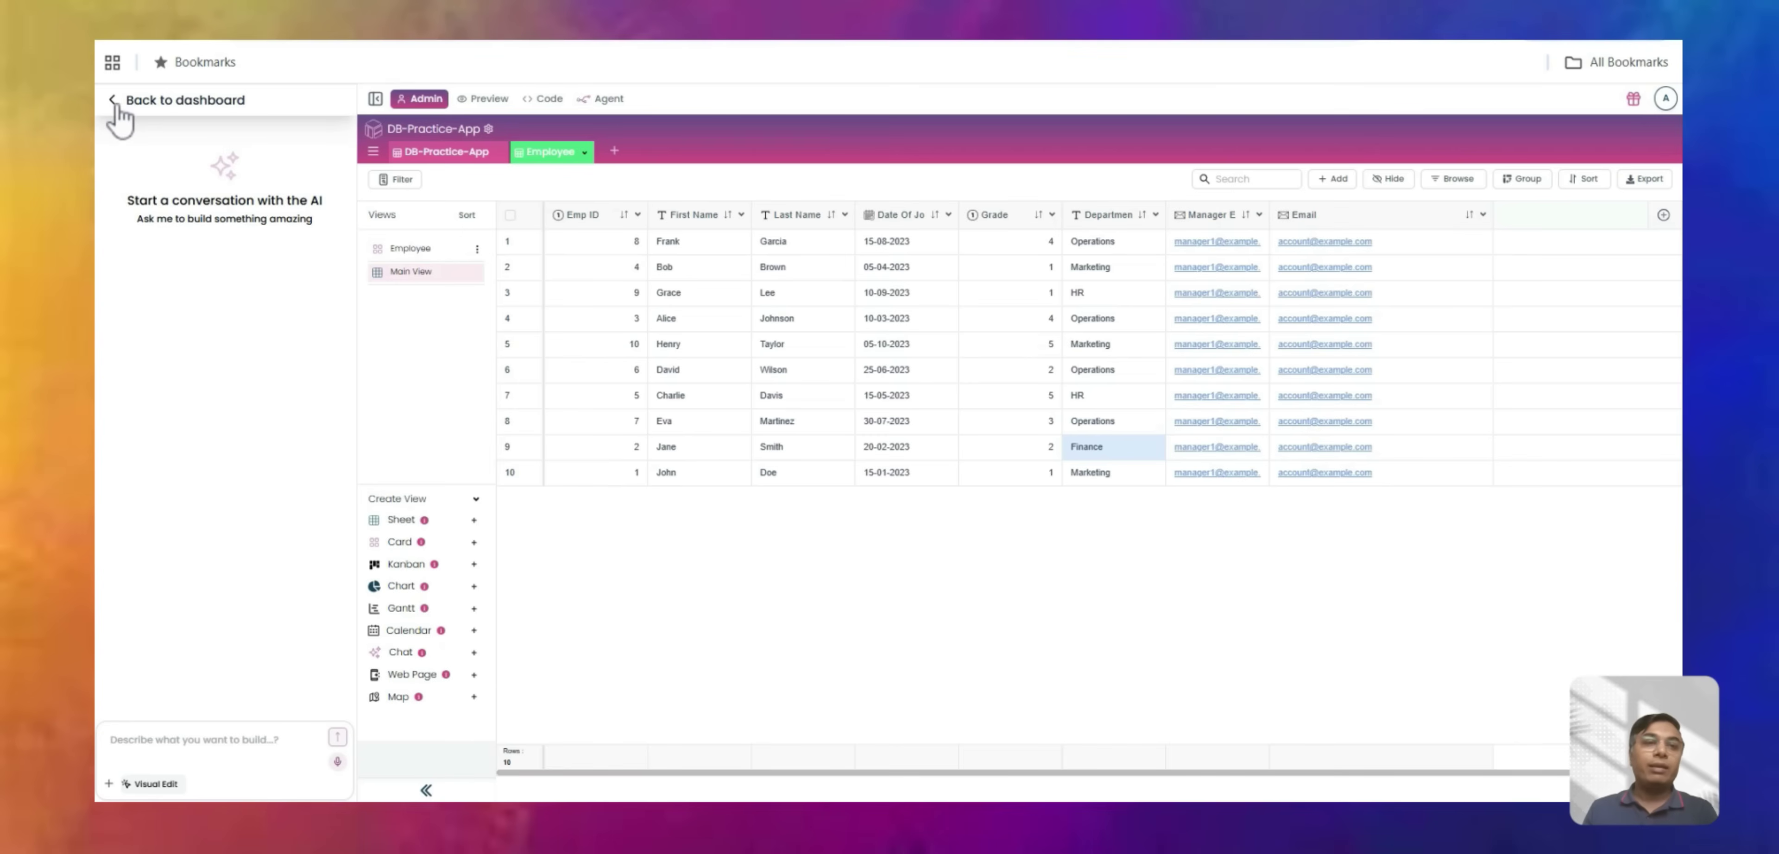
In the Excalidraw query note, replace the asterisk after Select with 'First Name, Last'.
click(117, 104)
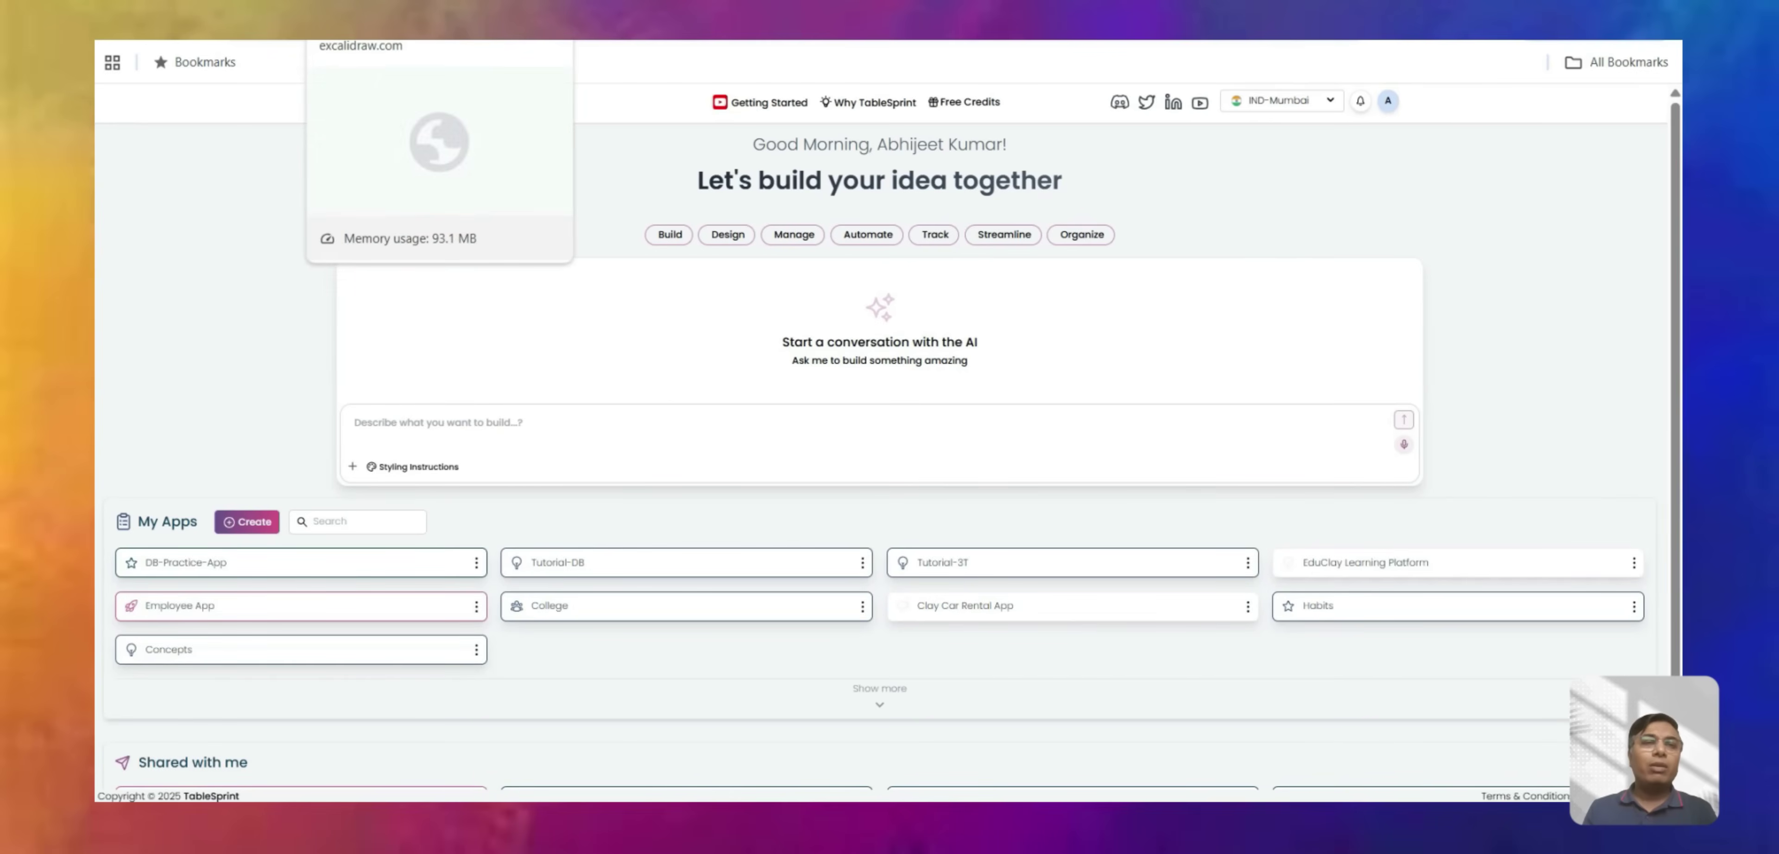
click(414, 28)
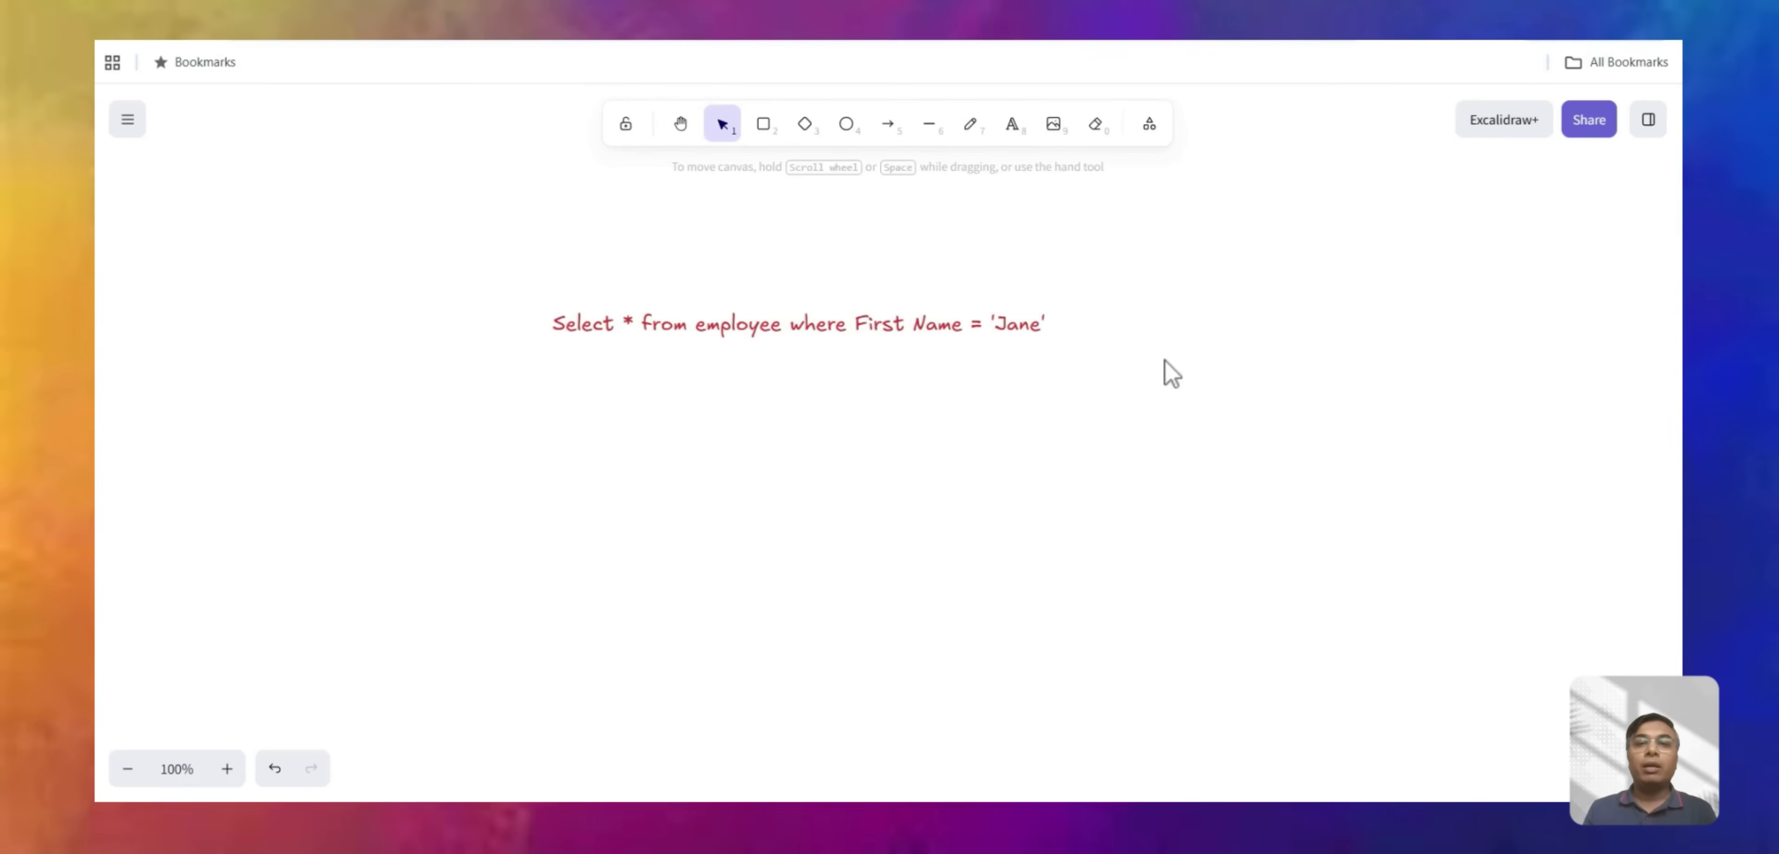
click(787, 324)
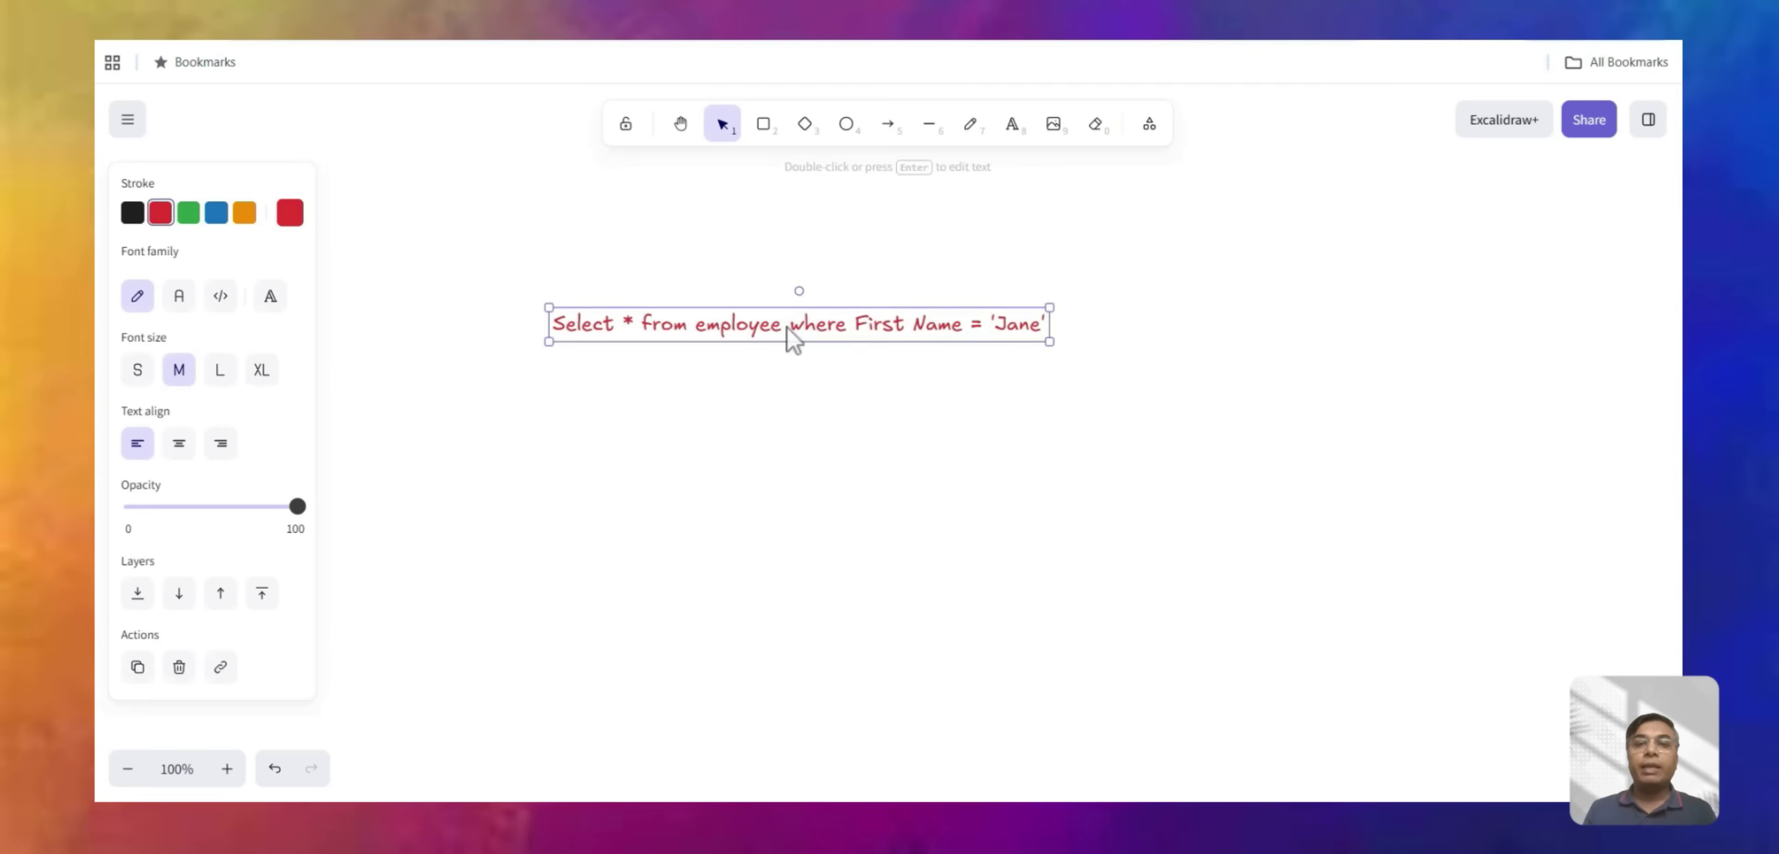
double_click(790, 324)
drag(789, 325, 1039, 322)
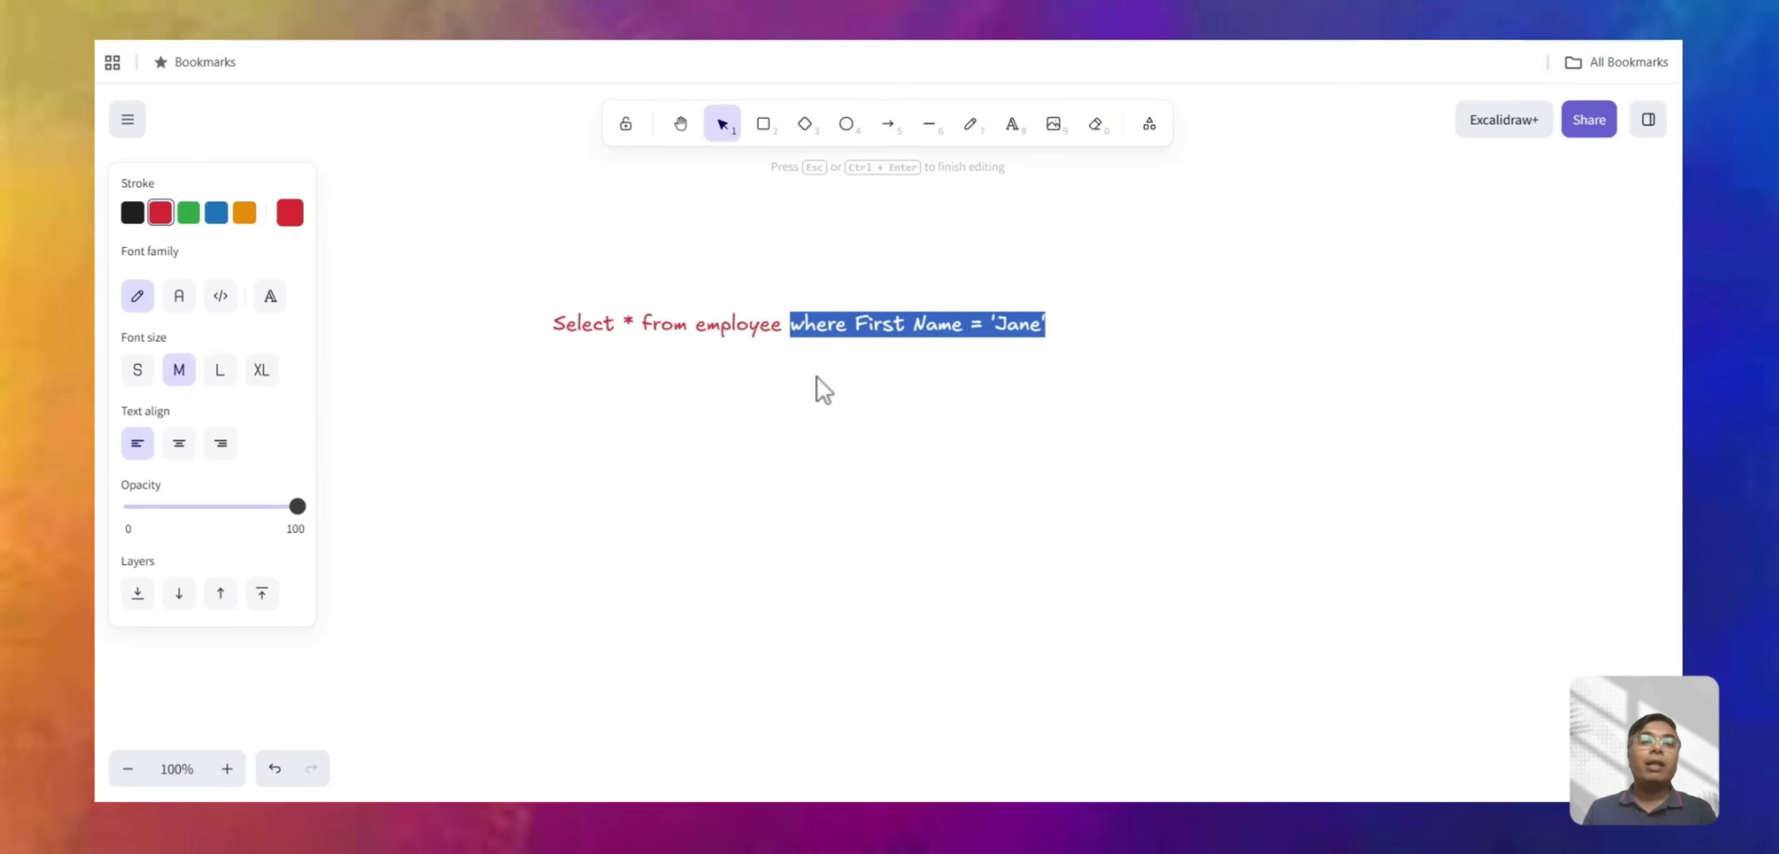
click(623, 325)
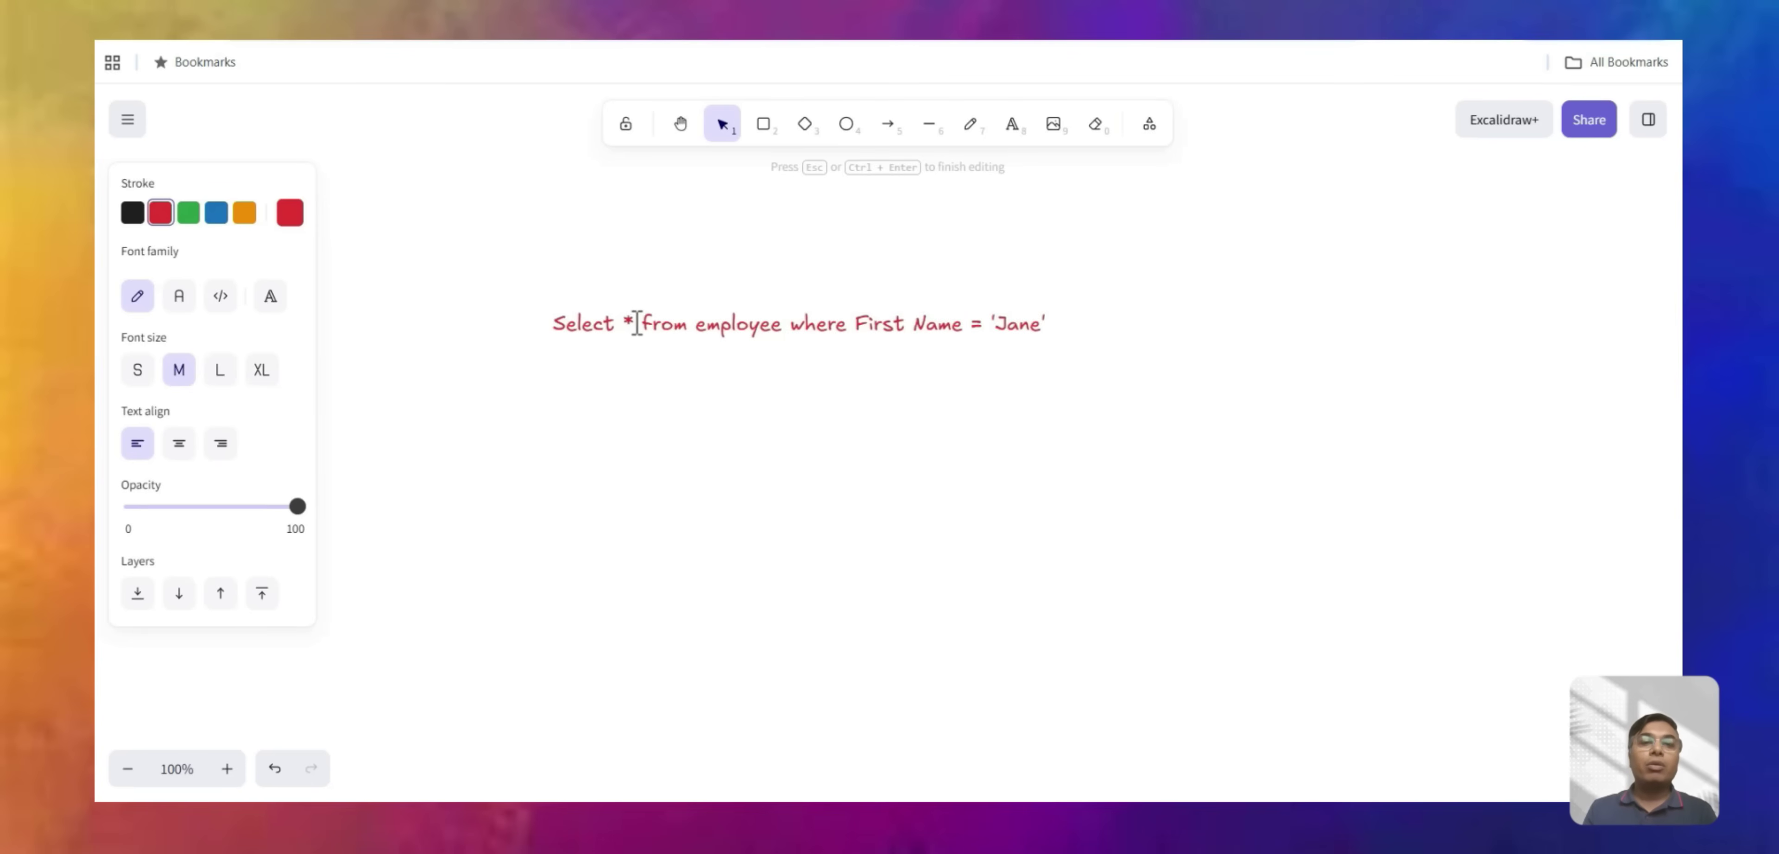
key(Delete)
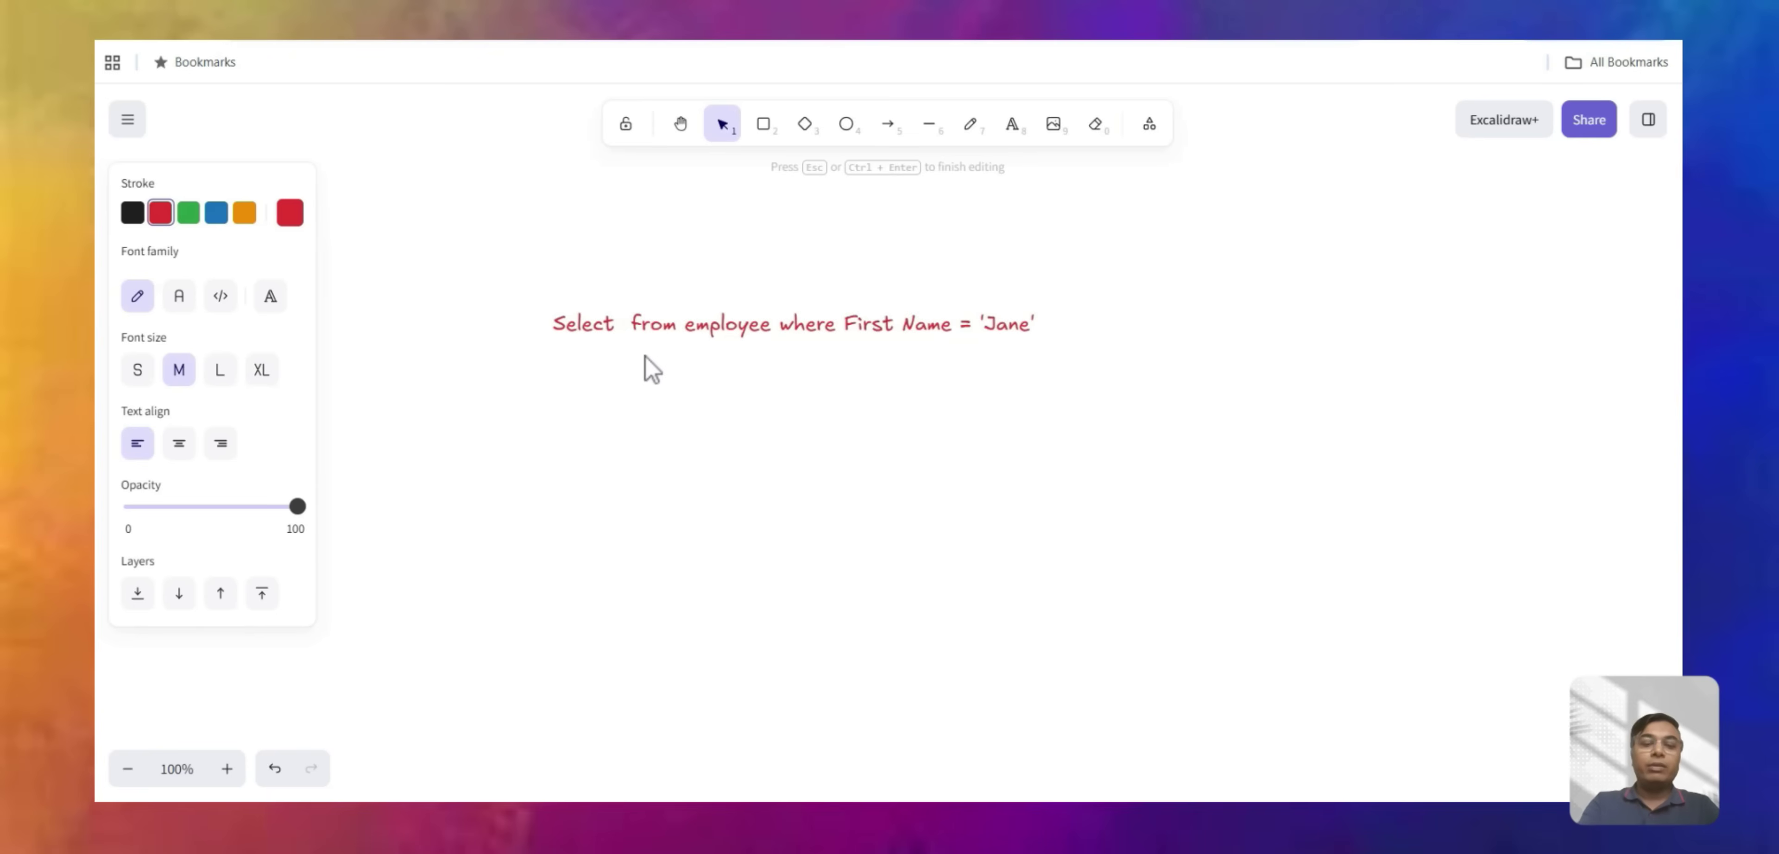
text(First Name, Last)
click(1108, 425)
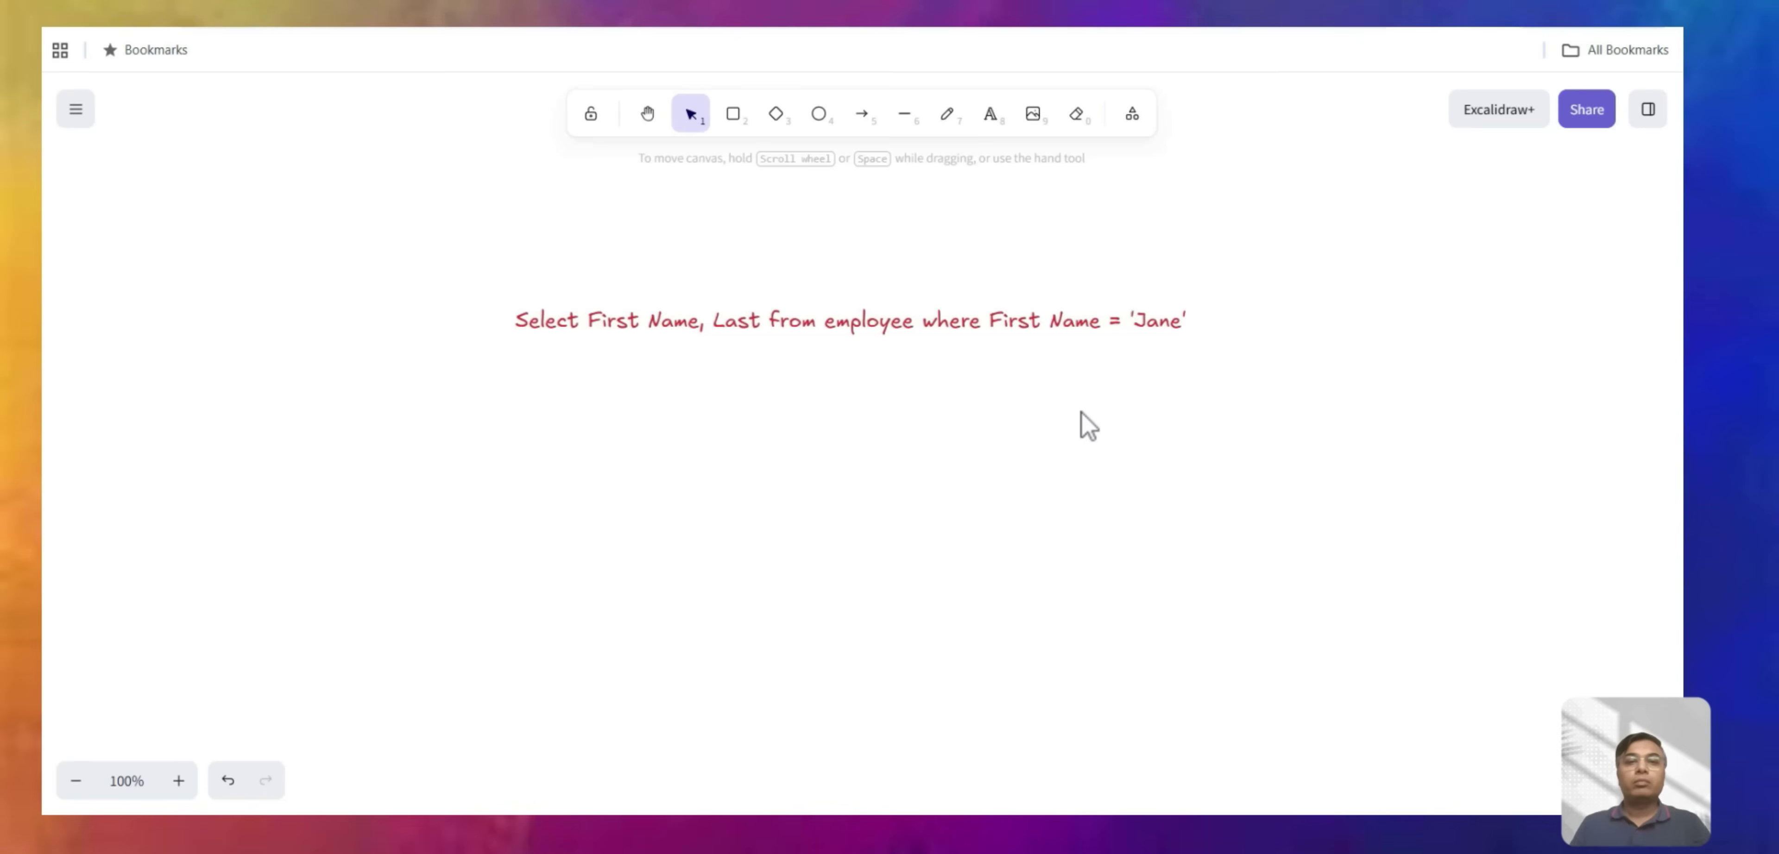
Extend the select list to 'First Name, Last Name, Email', correcting the 'EMail' typo.
double_click(761, 319)
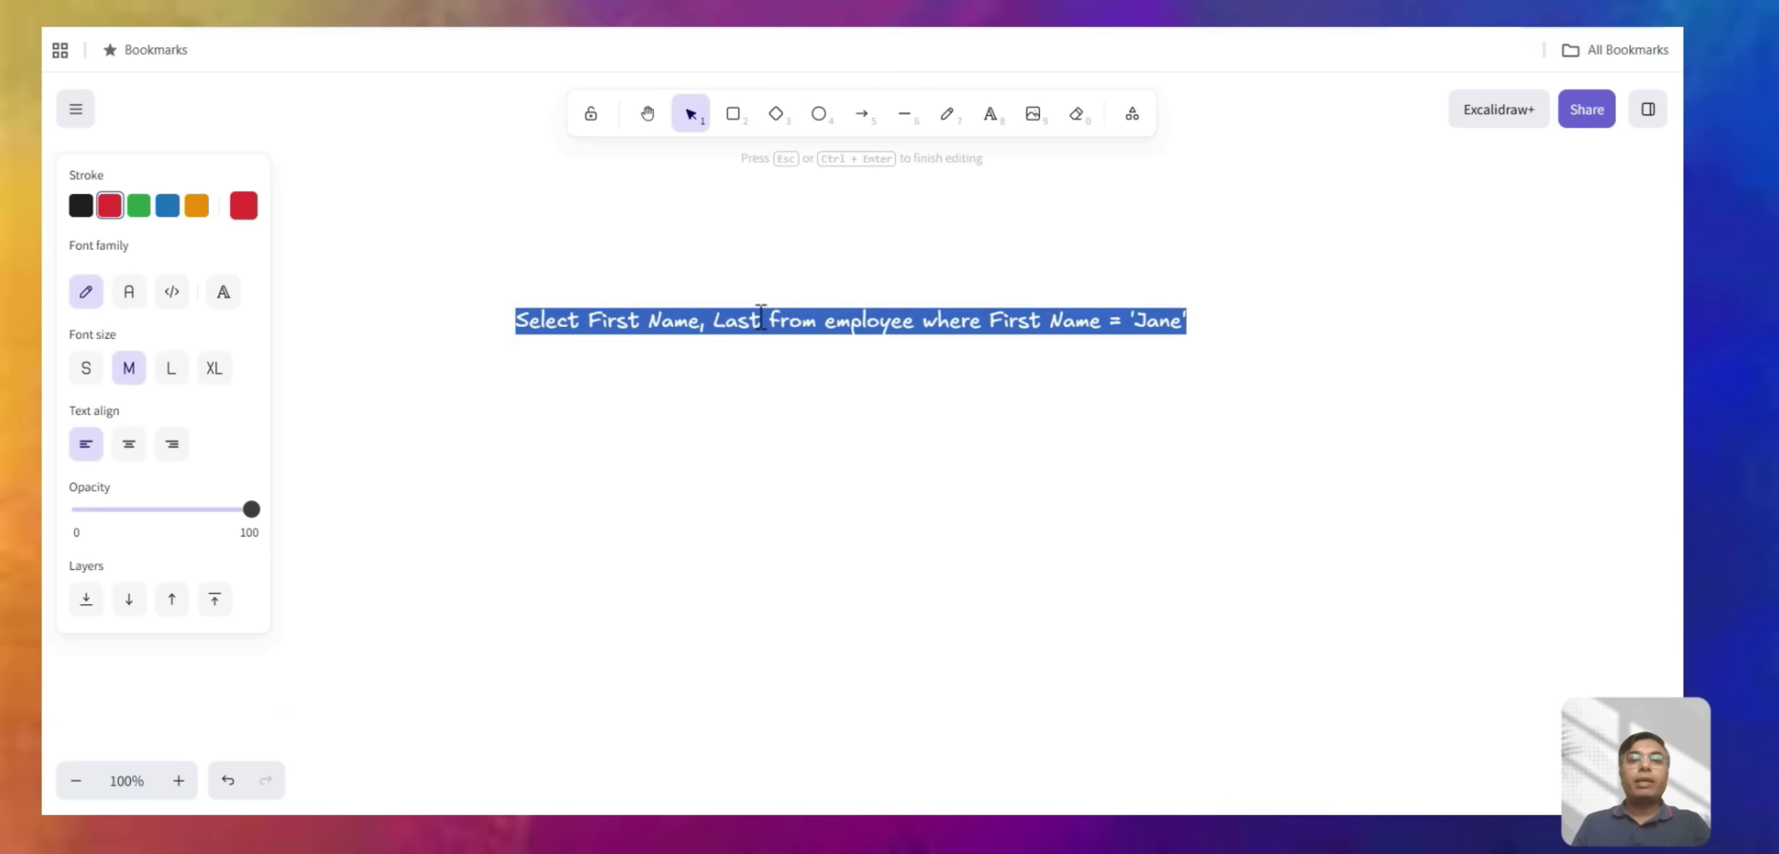
click(761, 319)
text(Name, EMail)
key(BackSpace)
key(BackSpace)
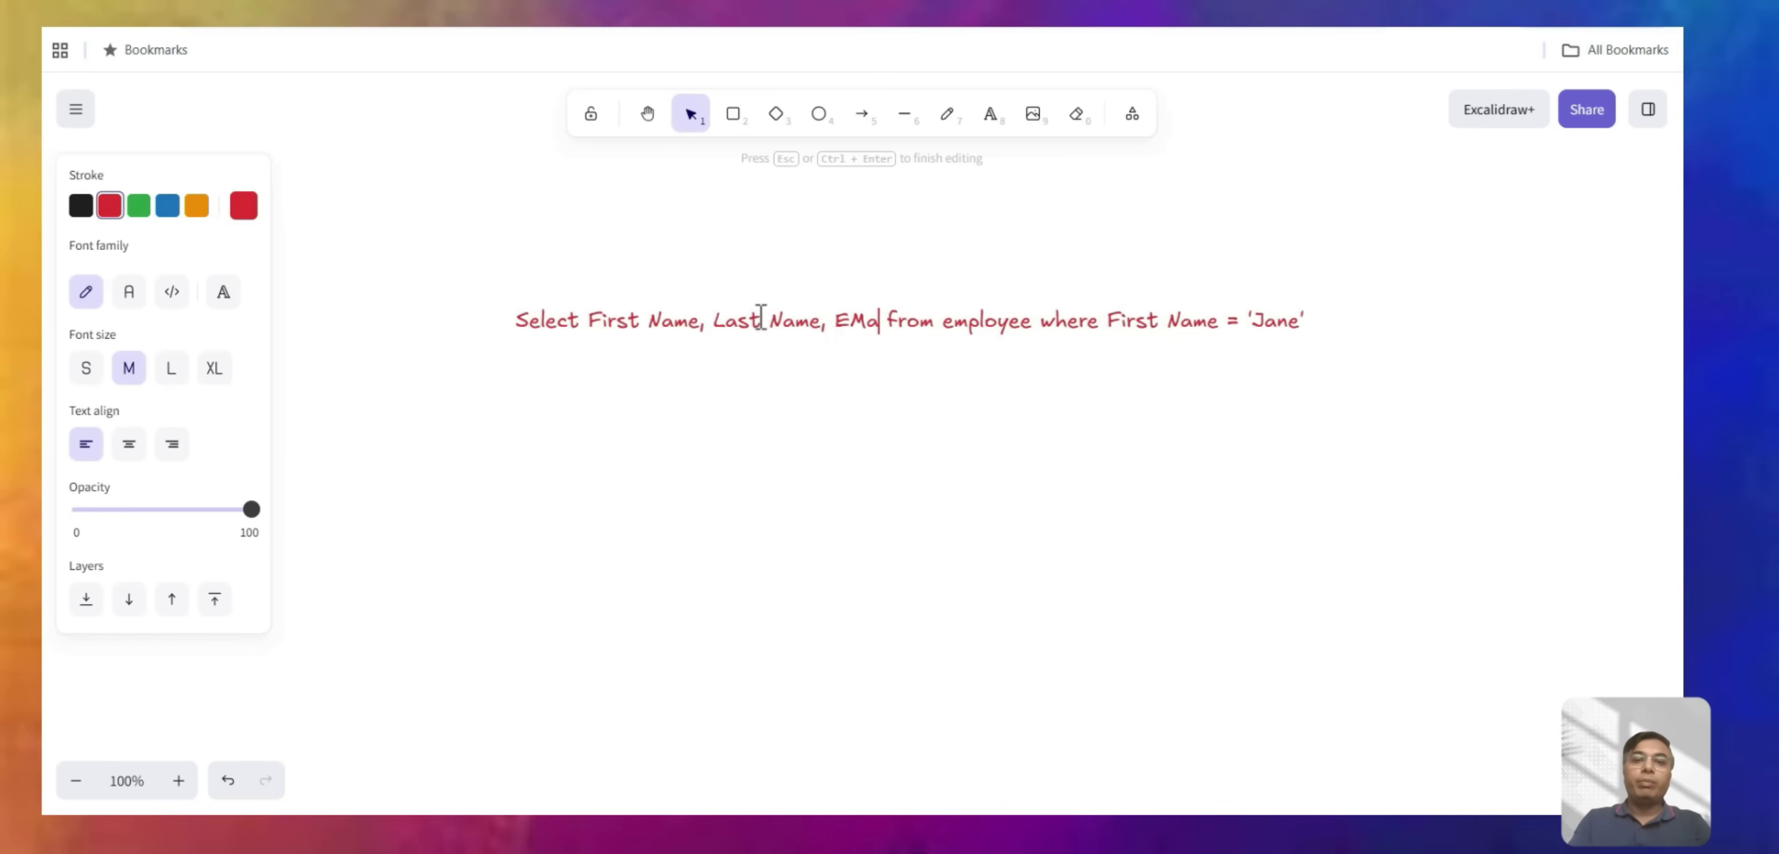
key(BackSpace)
key(BackSpace)
text(mail)
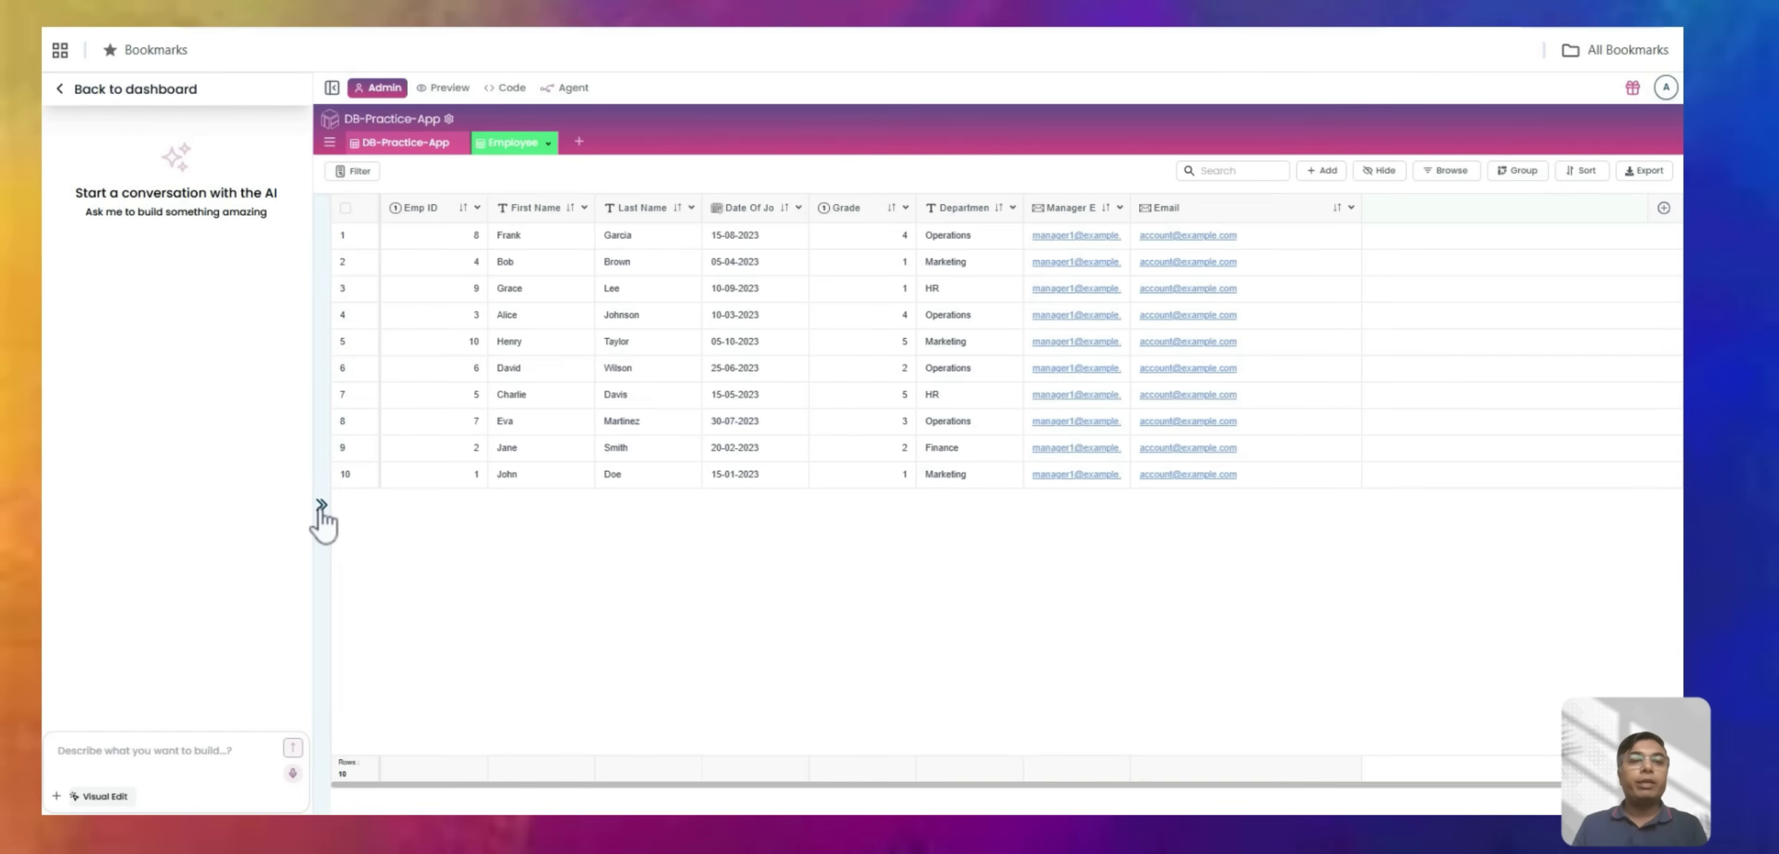
Switch to the Employee card view and review its field settings.
click(321, 506)
click(373, 243)
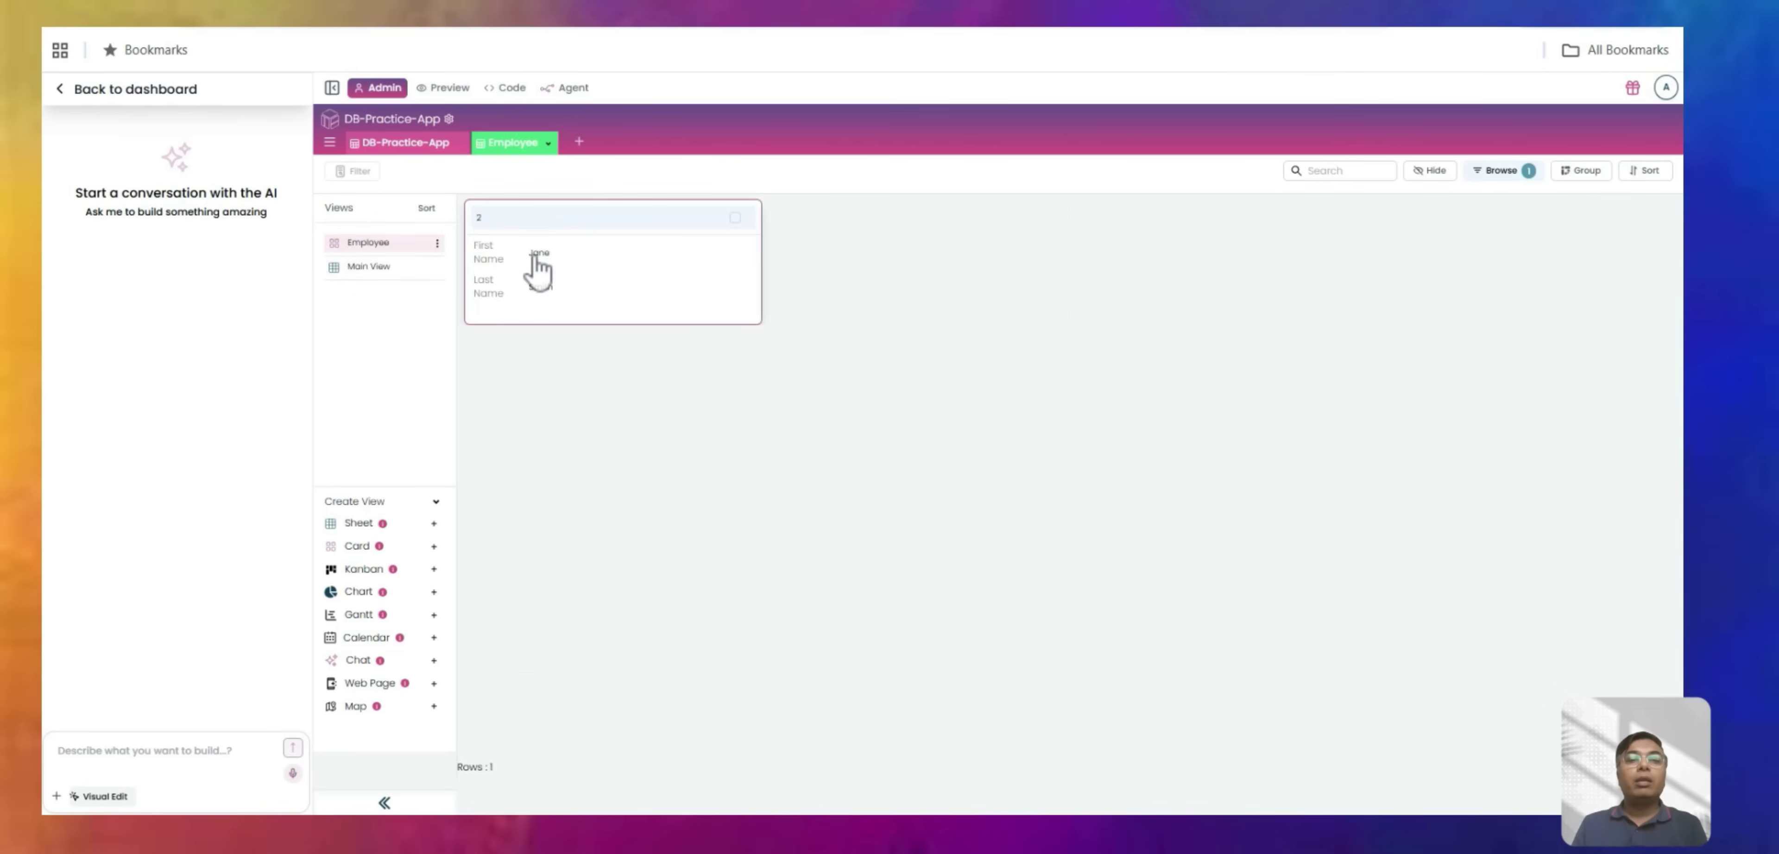
click(437, 243)
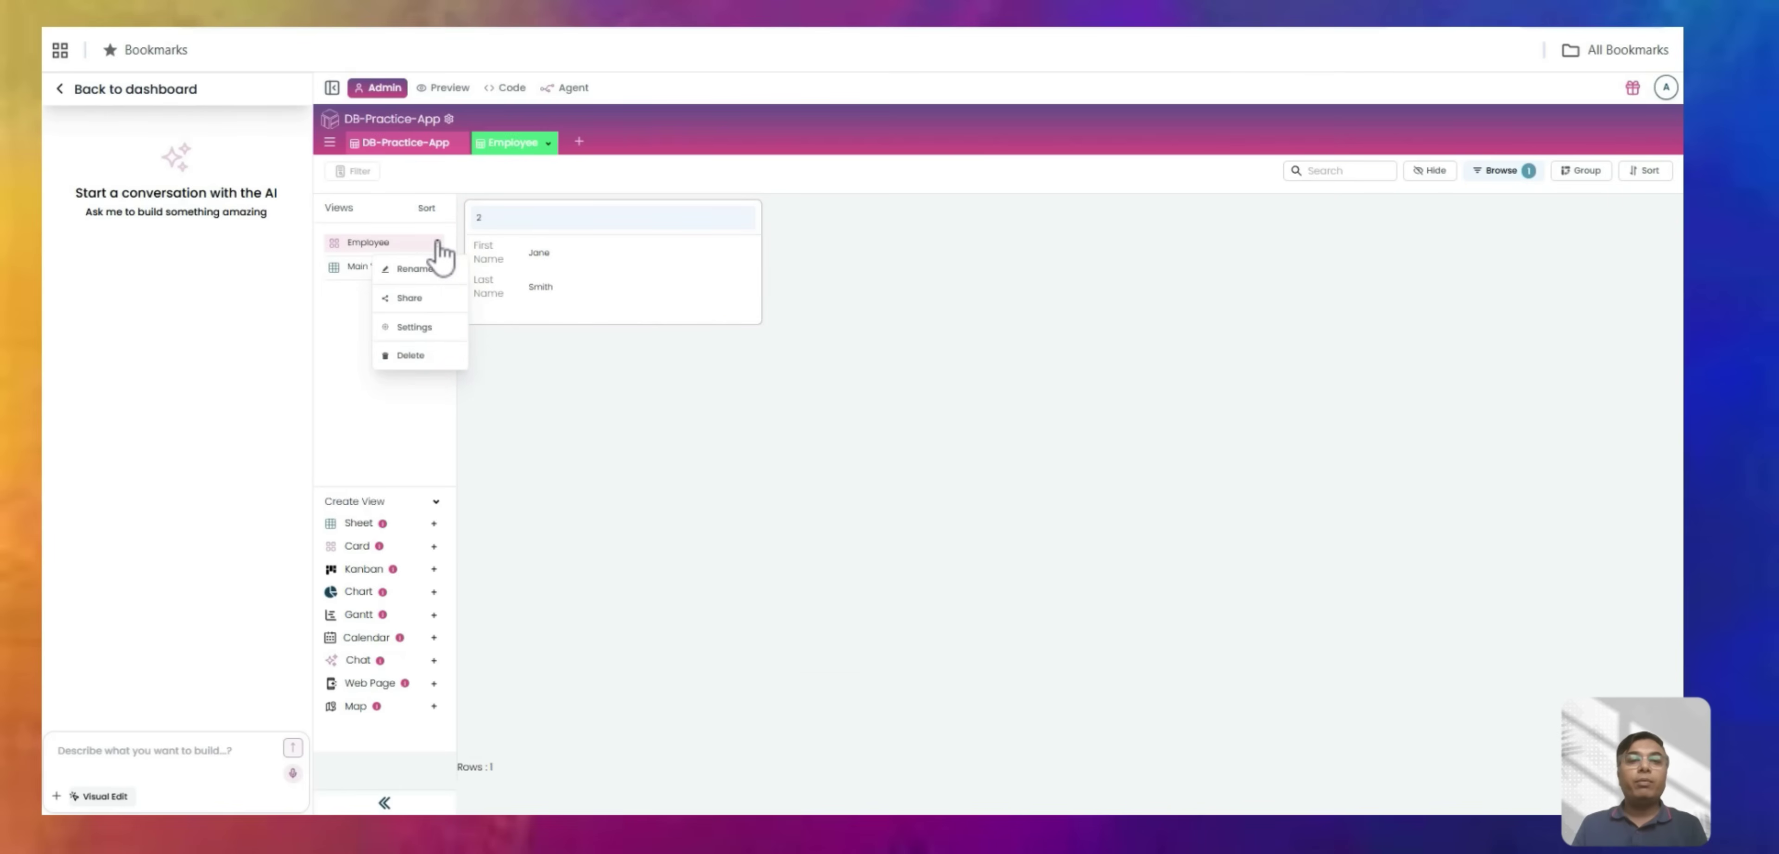
click(416, 328)
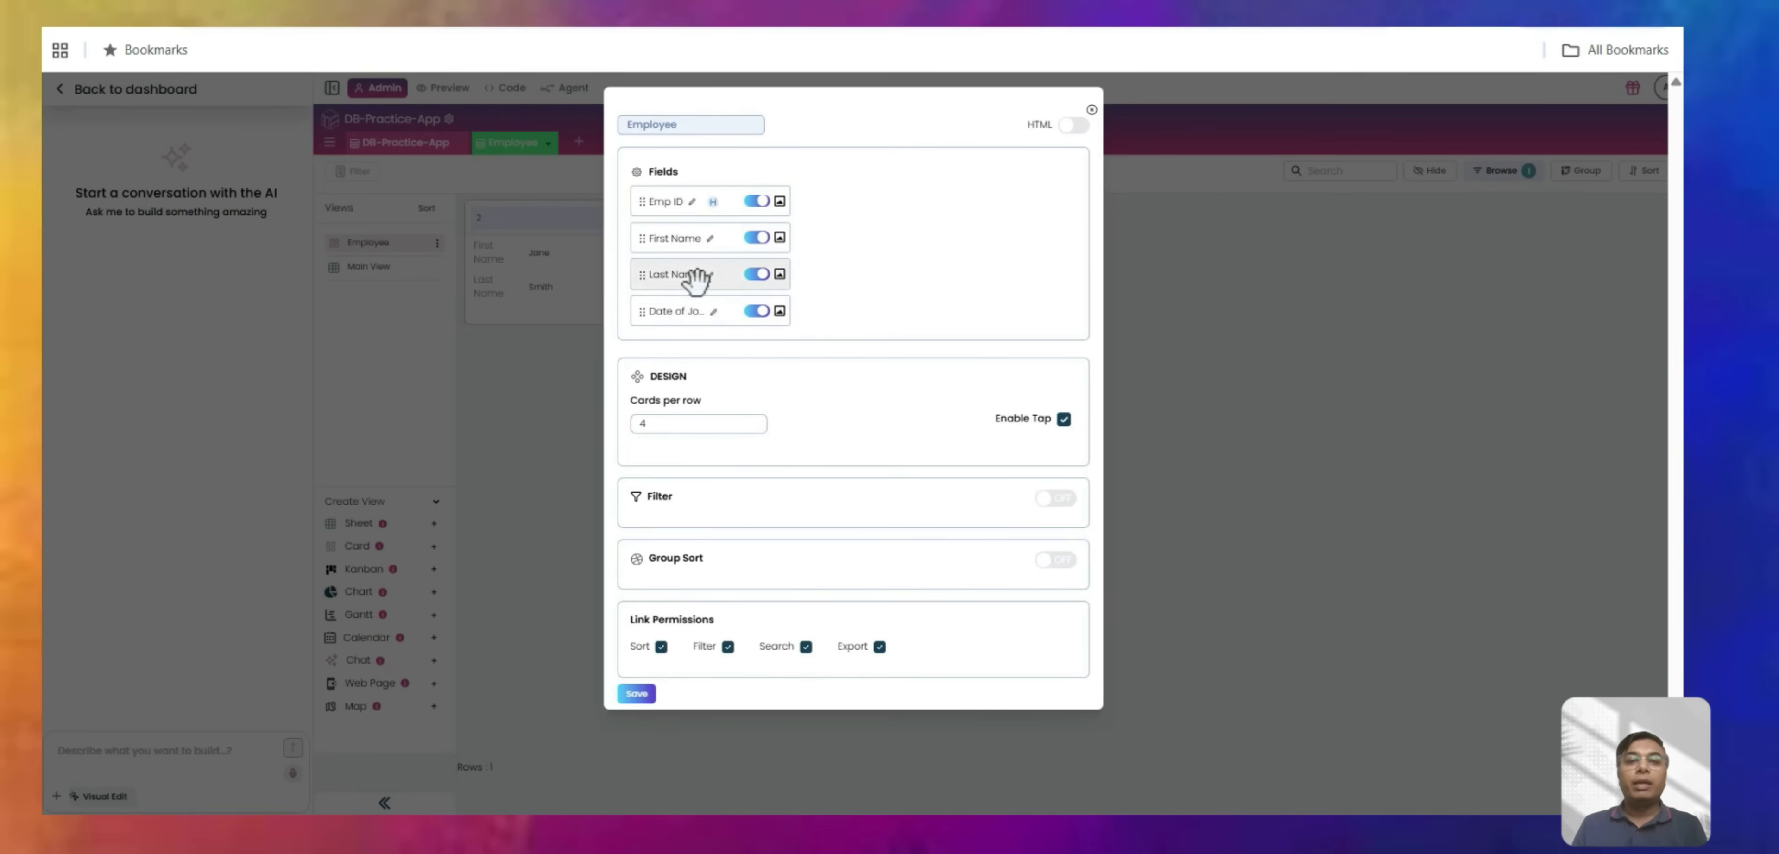
scroll(690, 280, down, 5)
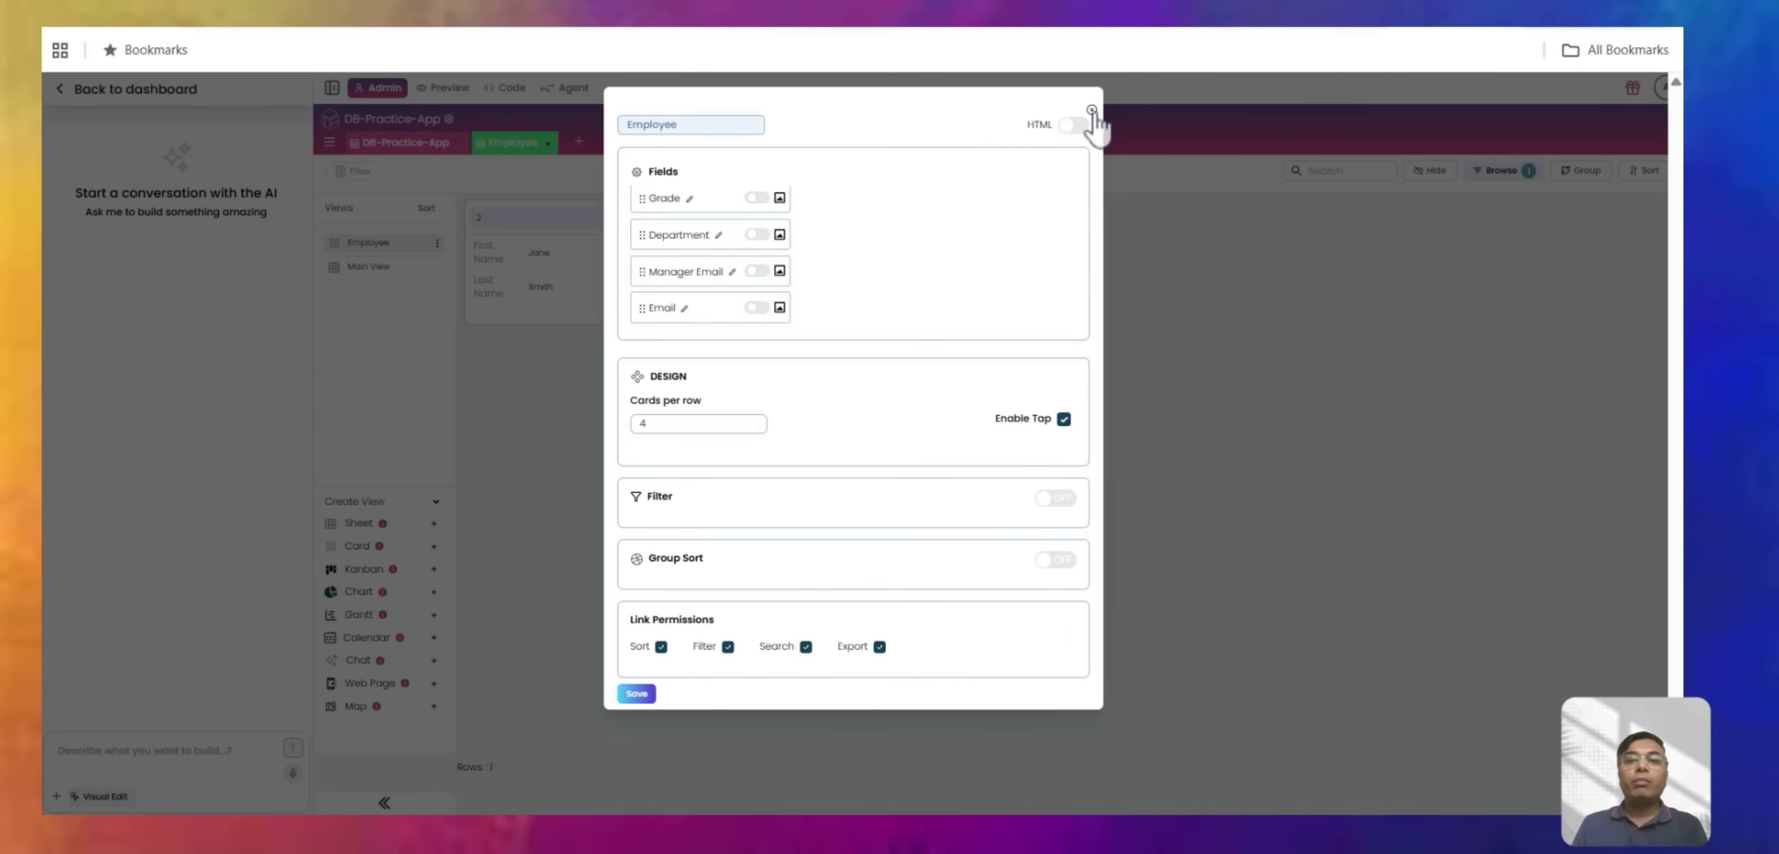
click(1092, 110)
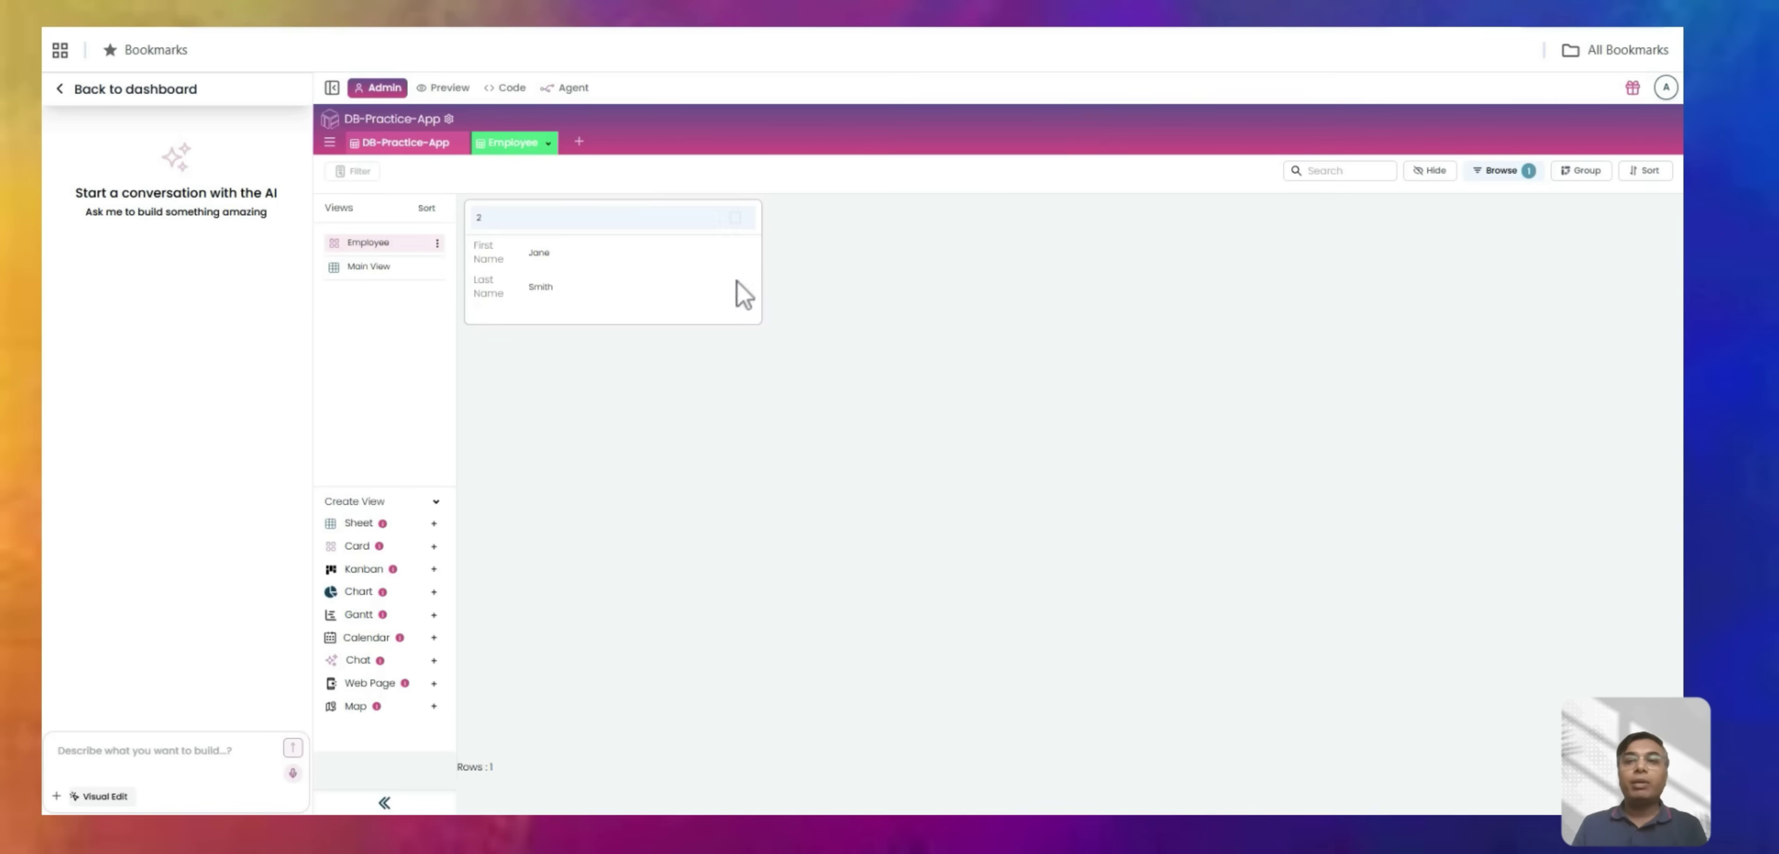
Check the First Name contains Jane filter and open Jane Smith's record, then close it.
click(1500, 171)
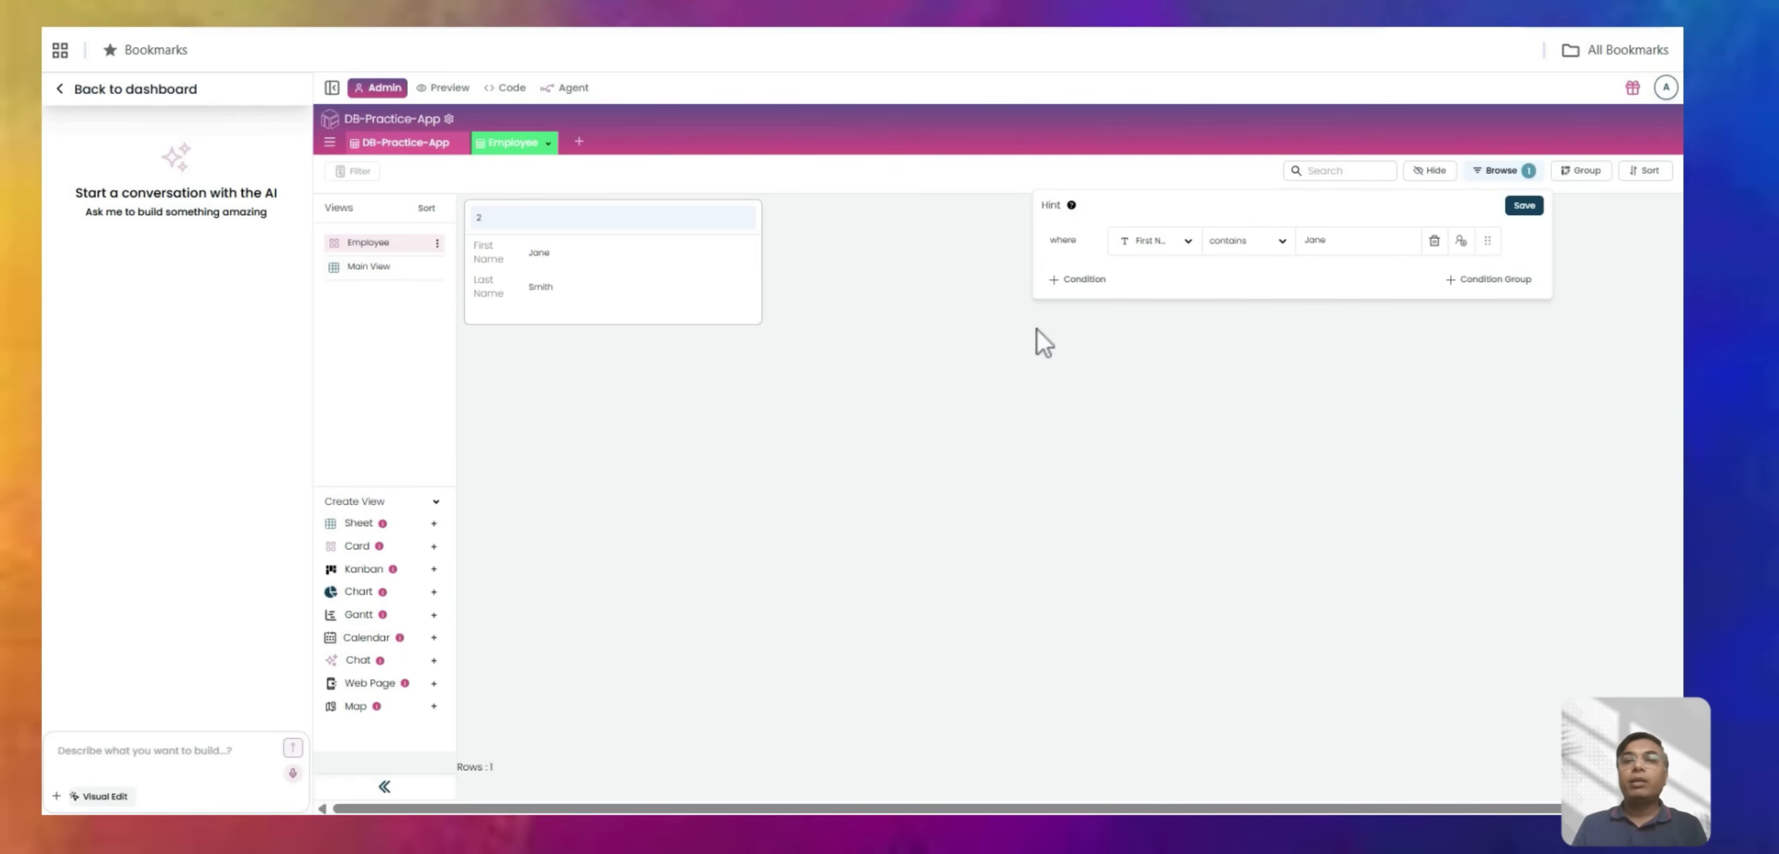
click(629, 271)
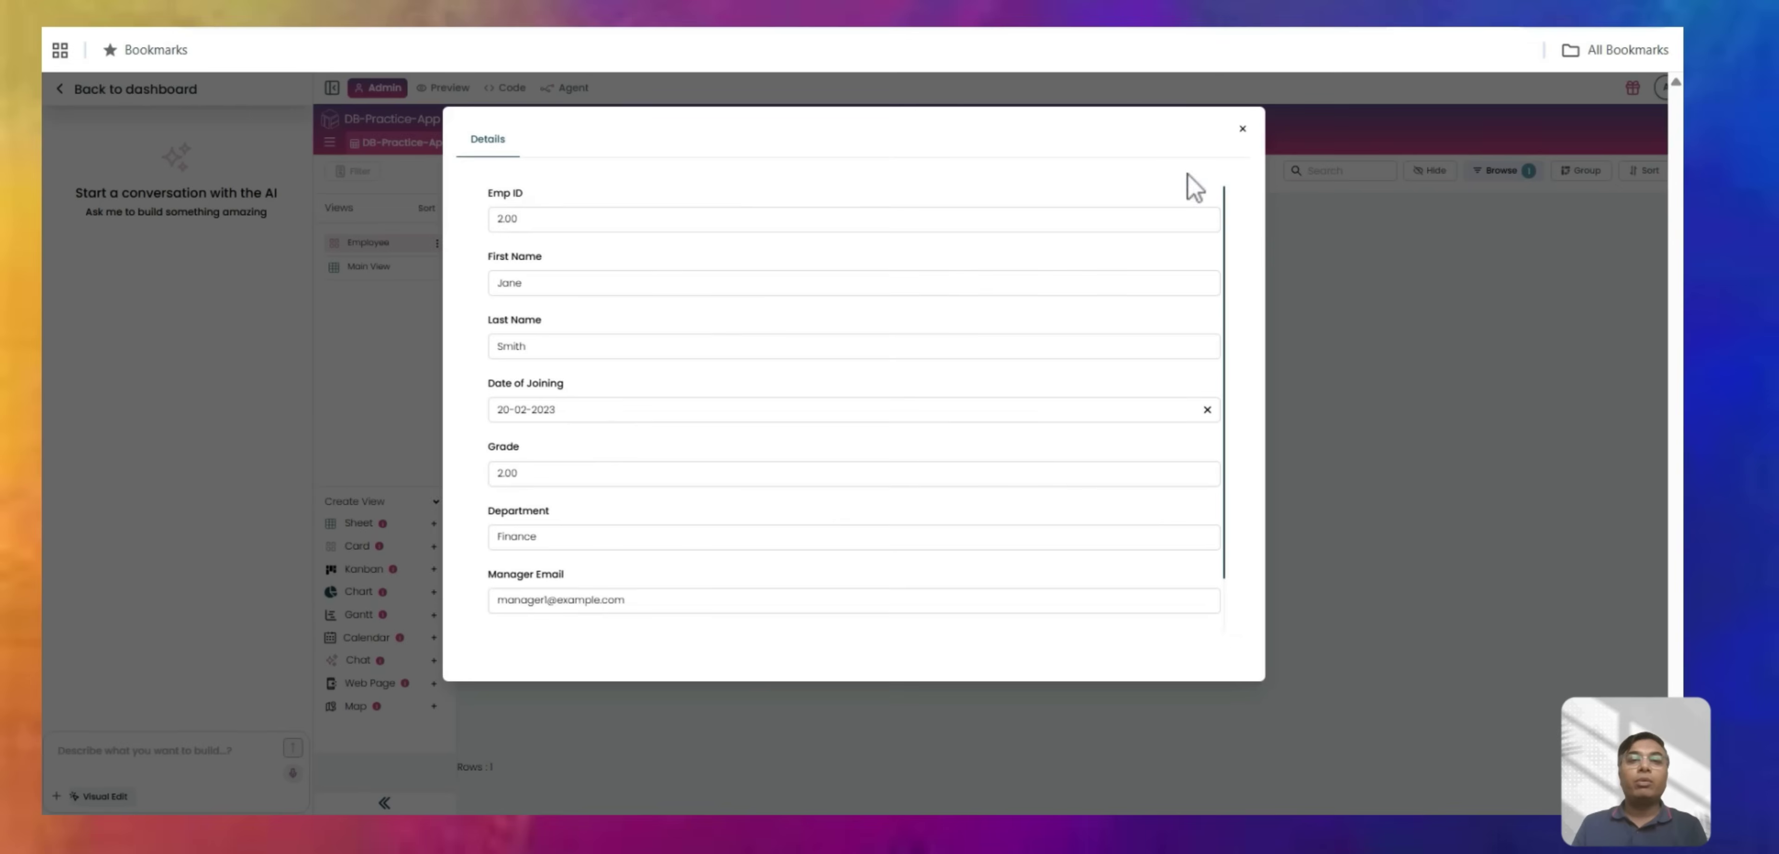
click(1242, 130)
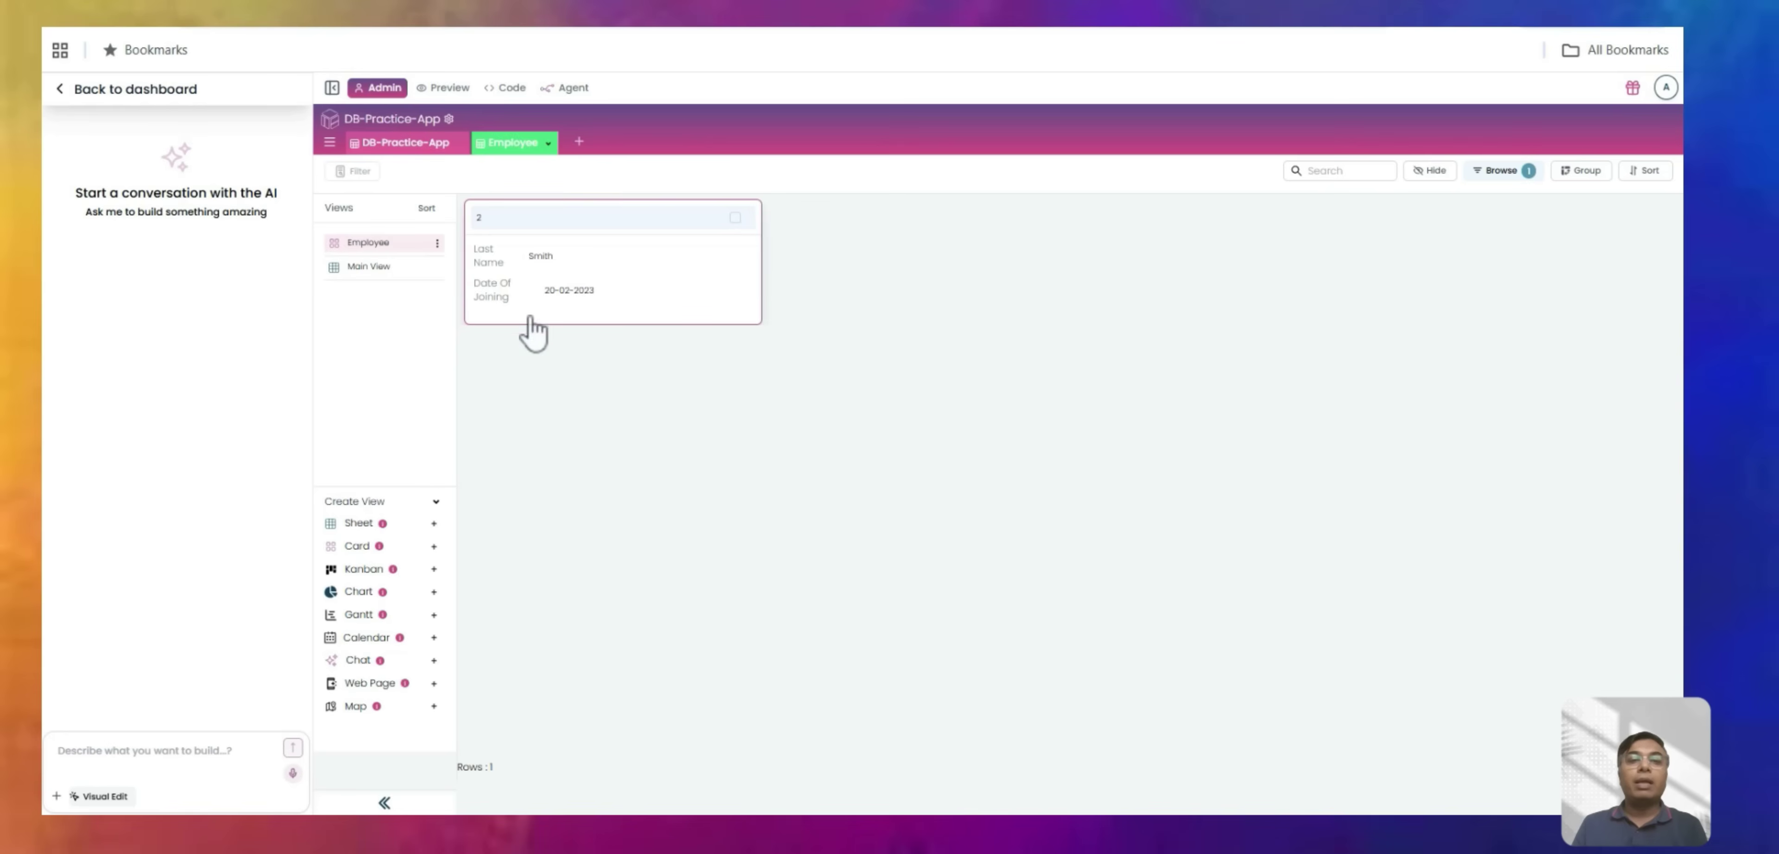
scroll(685, 272, up, 2)
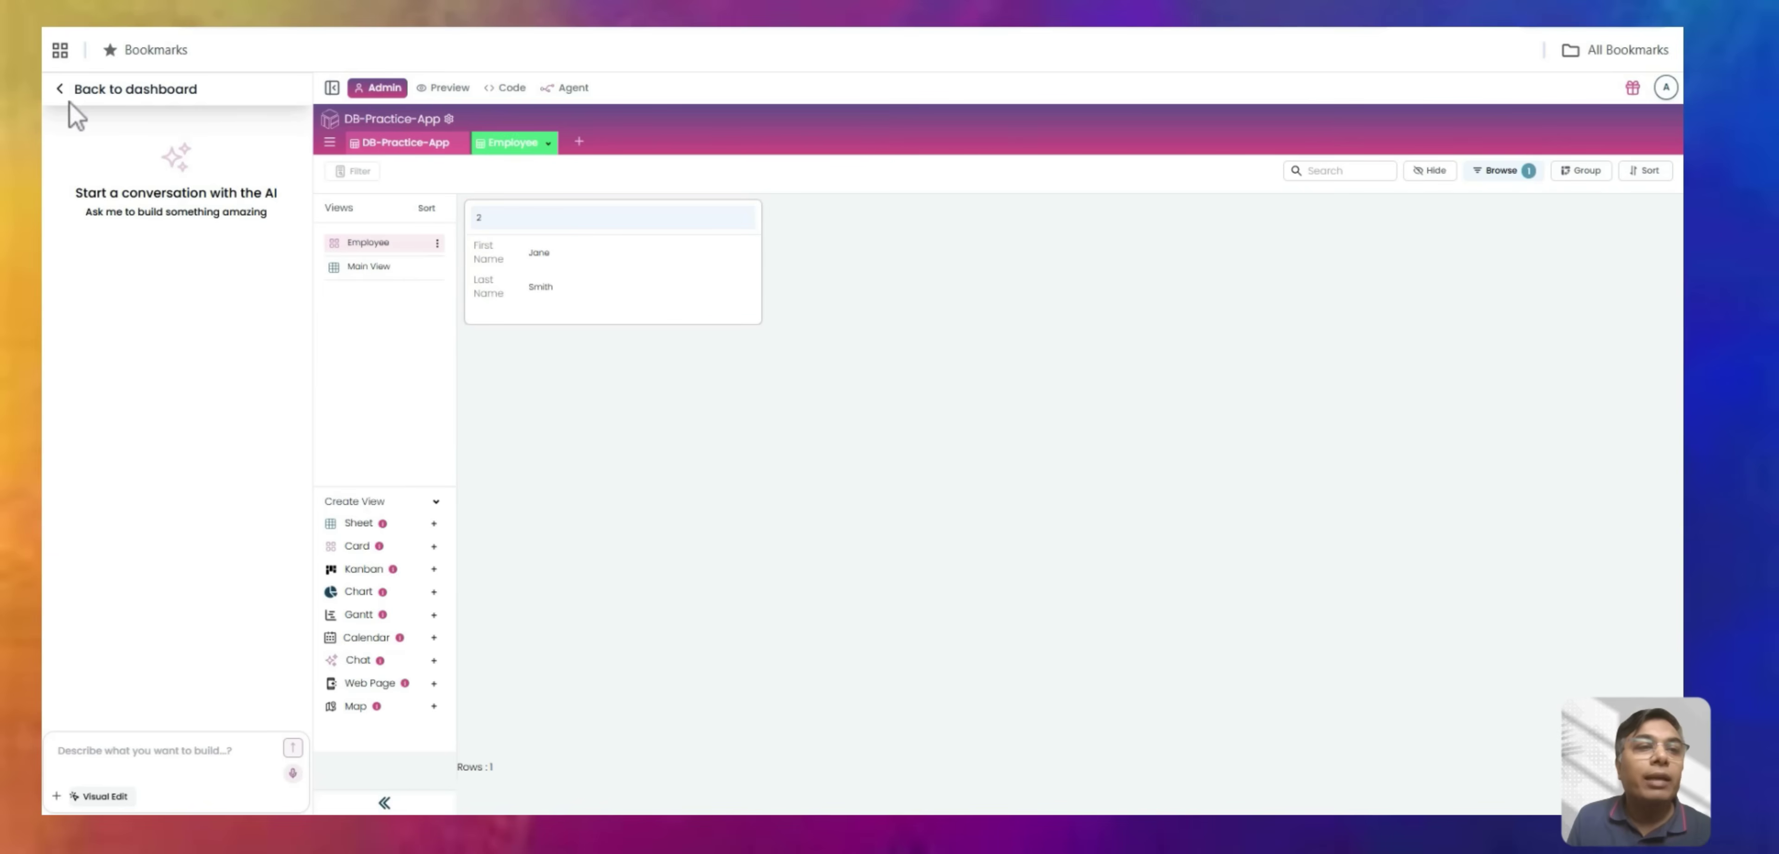
Open the EduClay Learning Platform app from the dashboard and dismiss the course image preview.
click(59, 91)
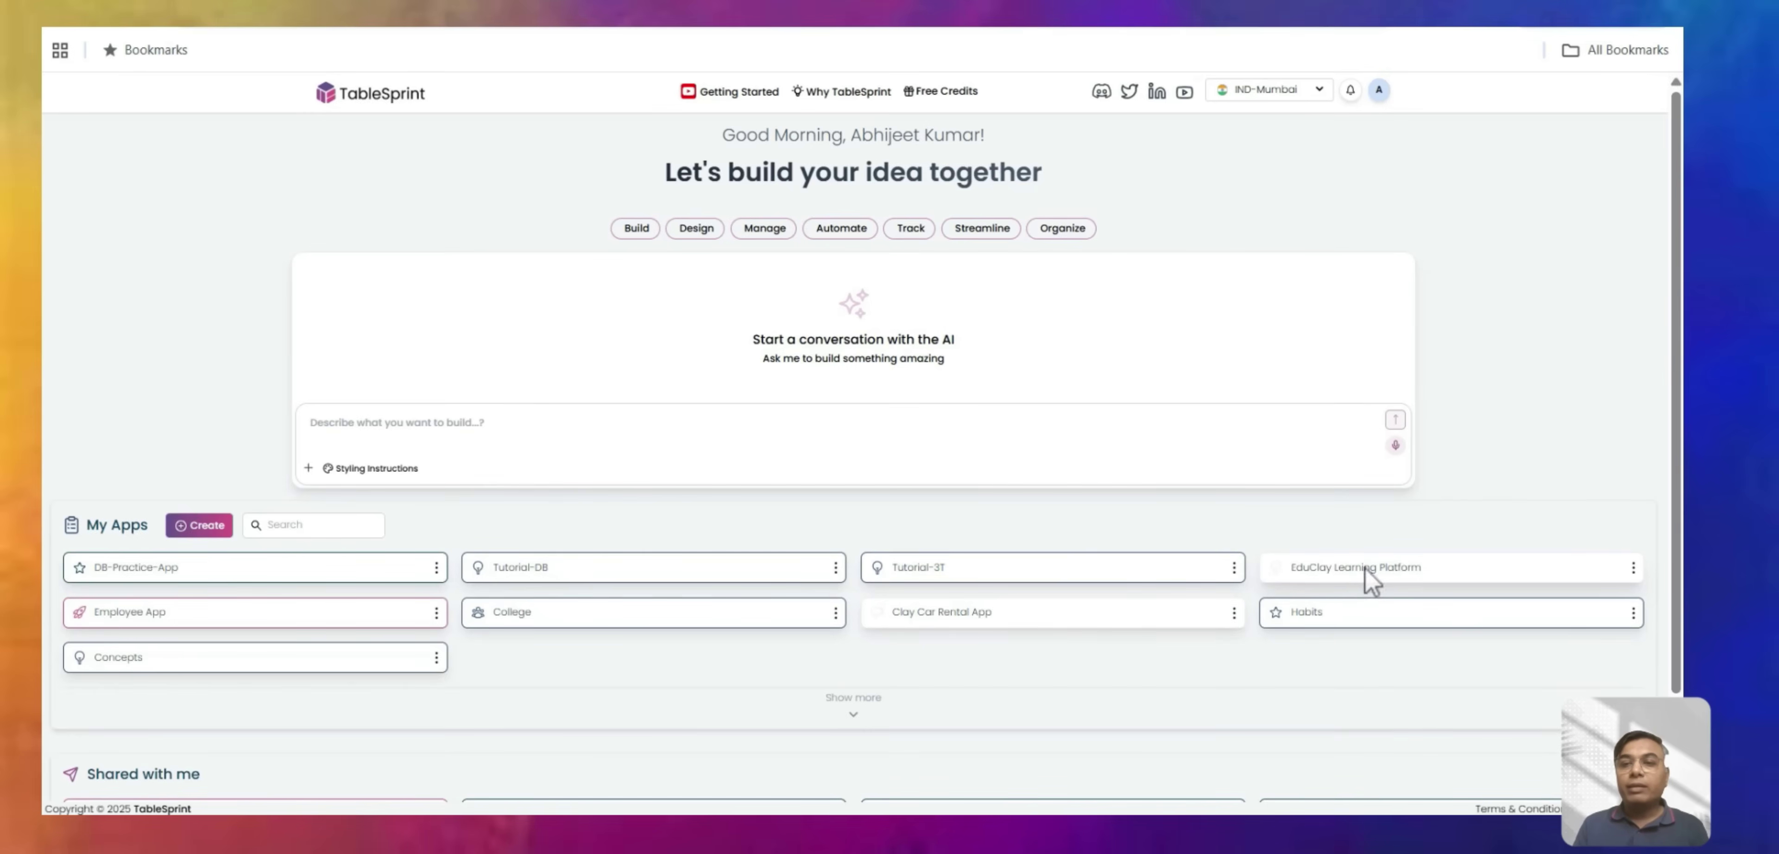
click(1365, 568)
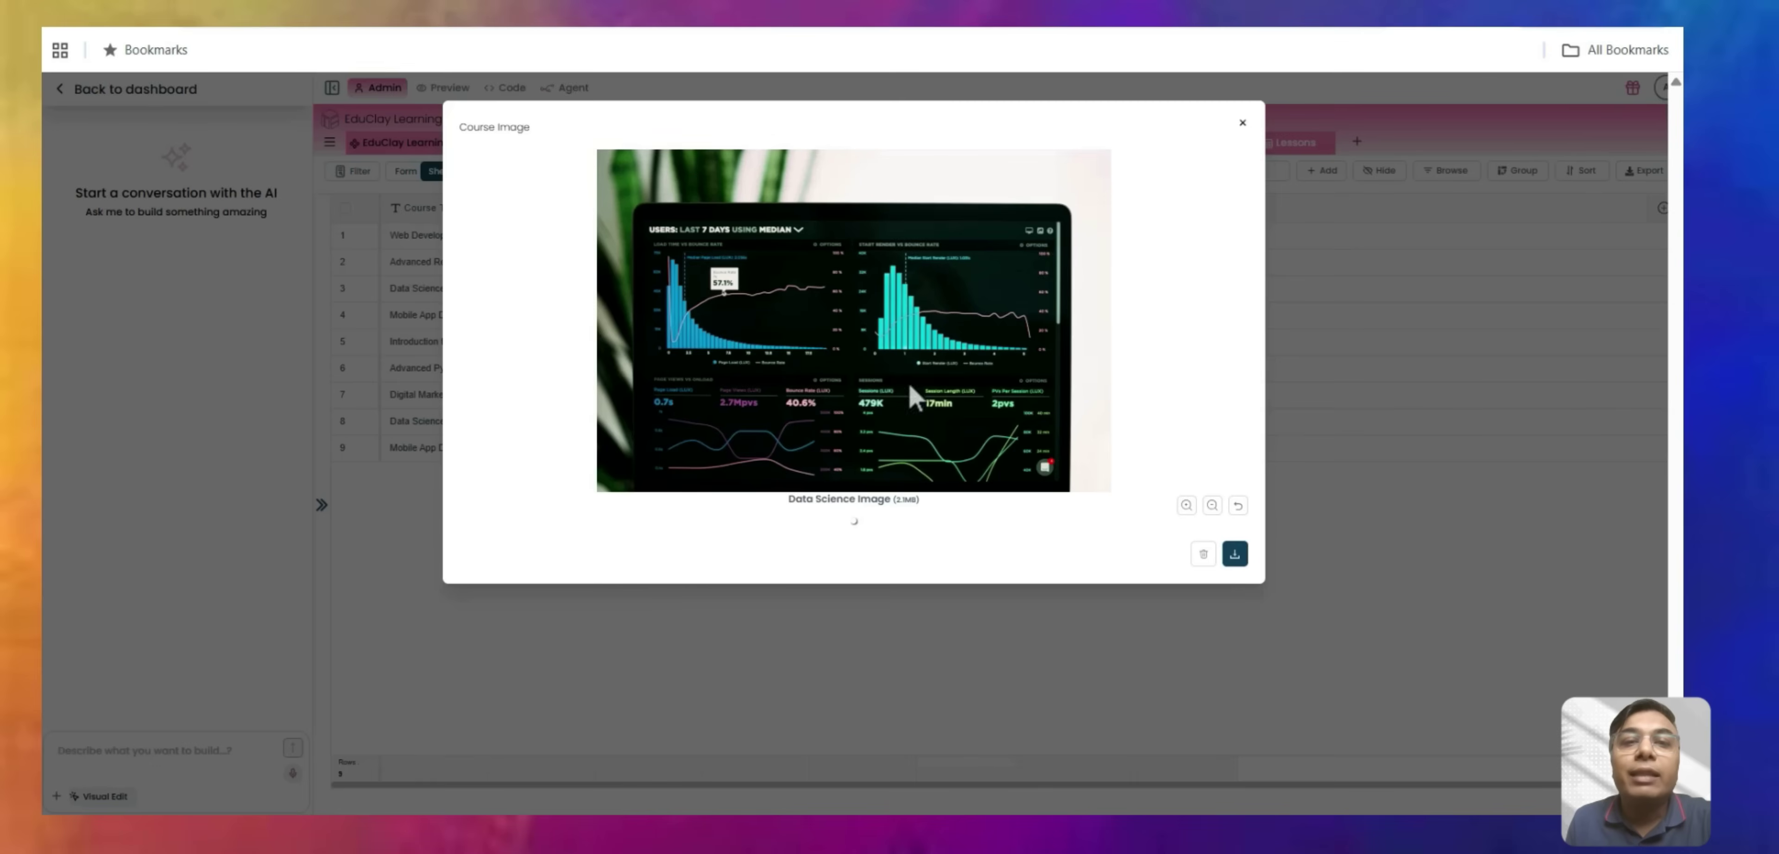
click(1244, 121)
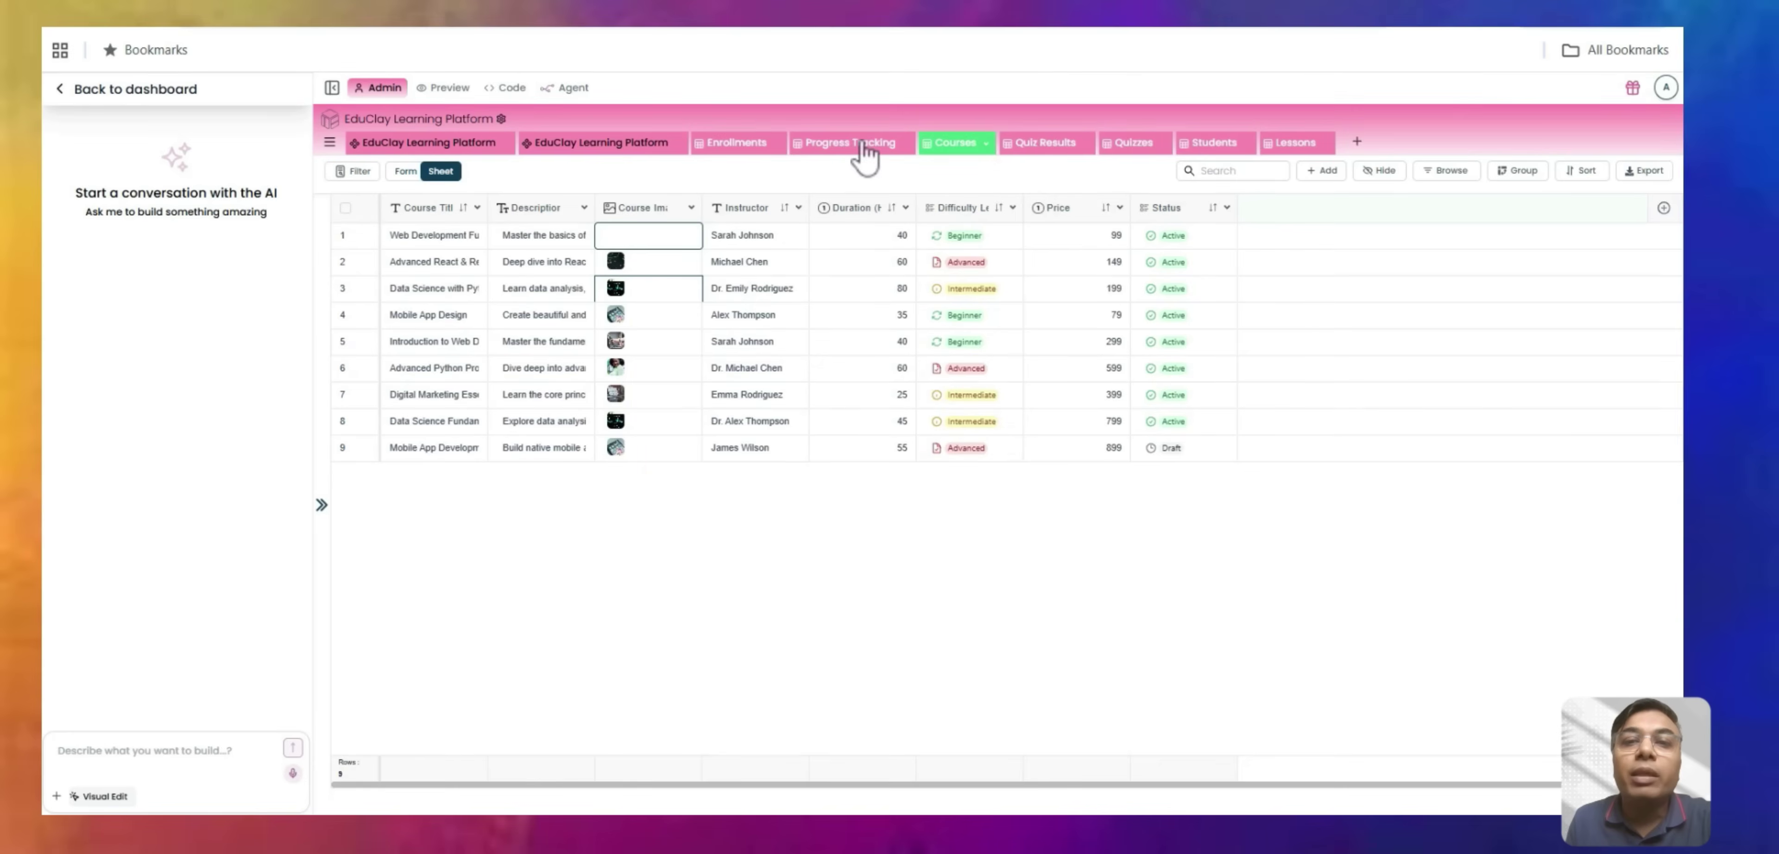
Look through the Progress Tracking and Enrollments tables, ending on the Course Catalog page.
click(863, 142)
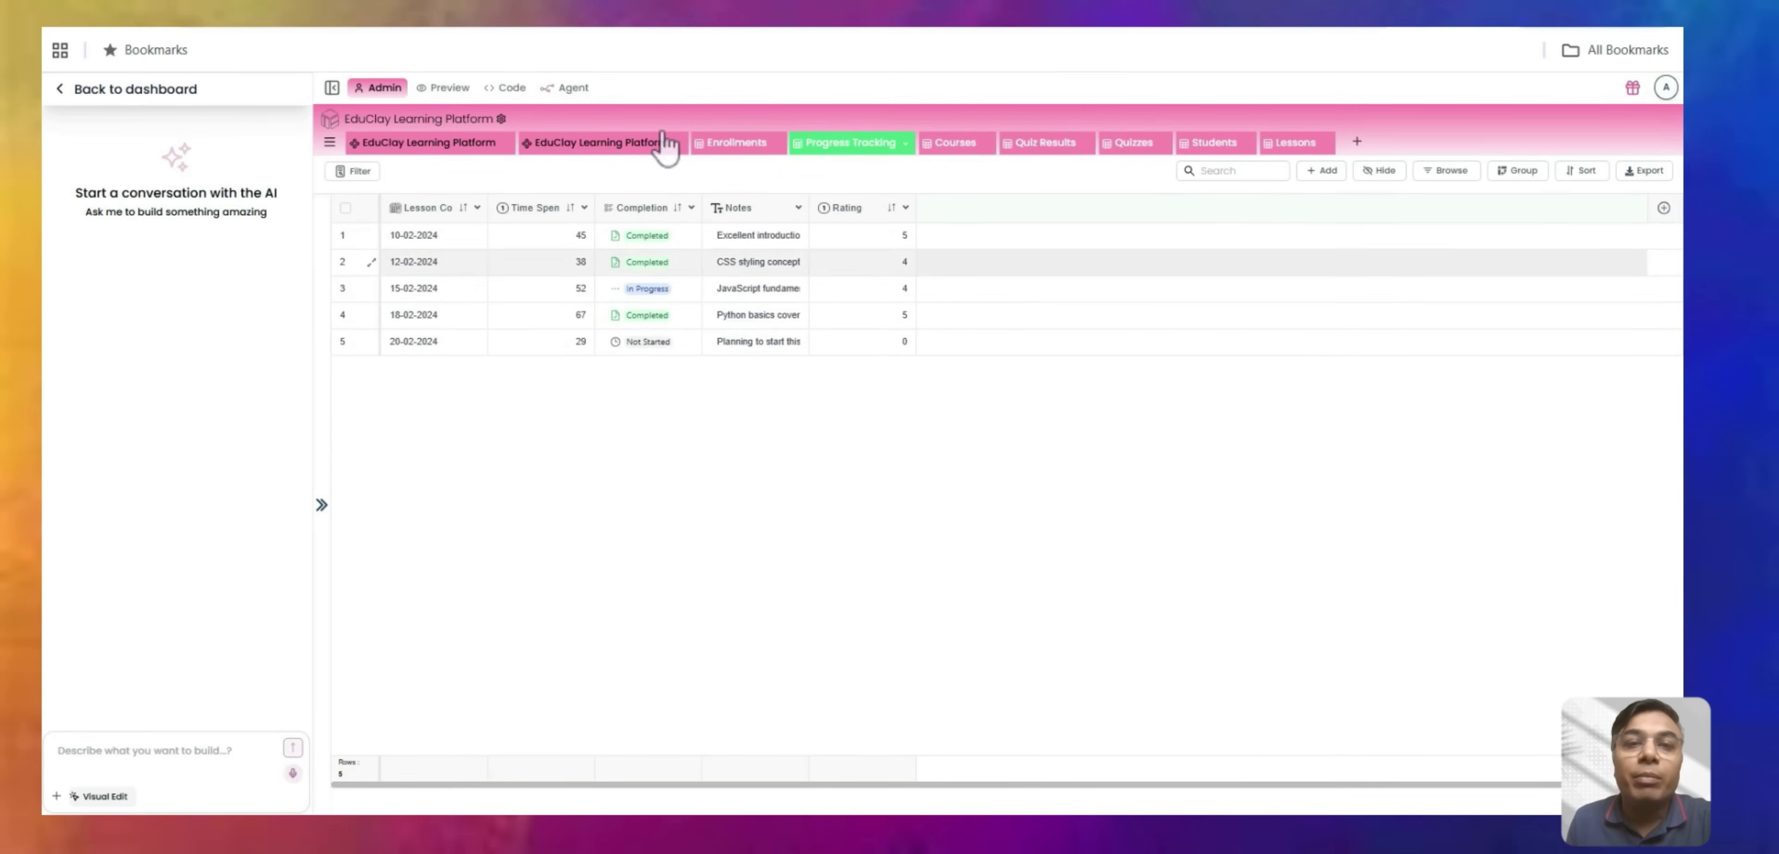
click(718, 142)
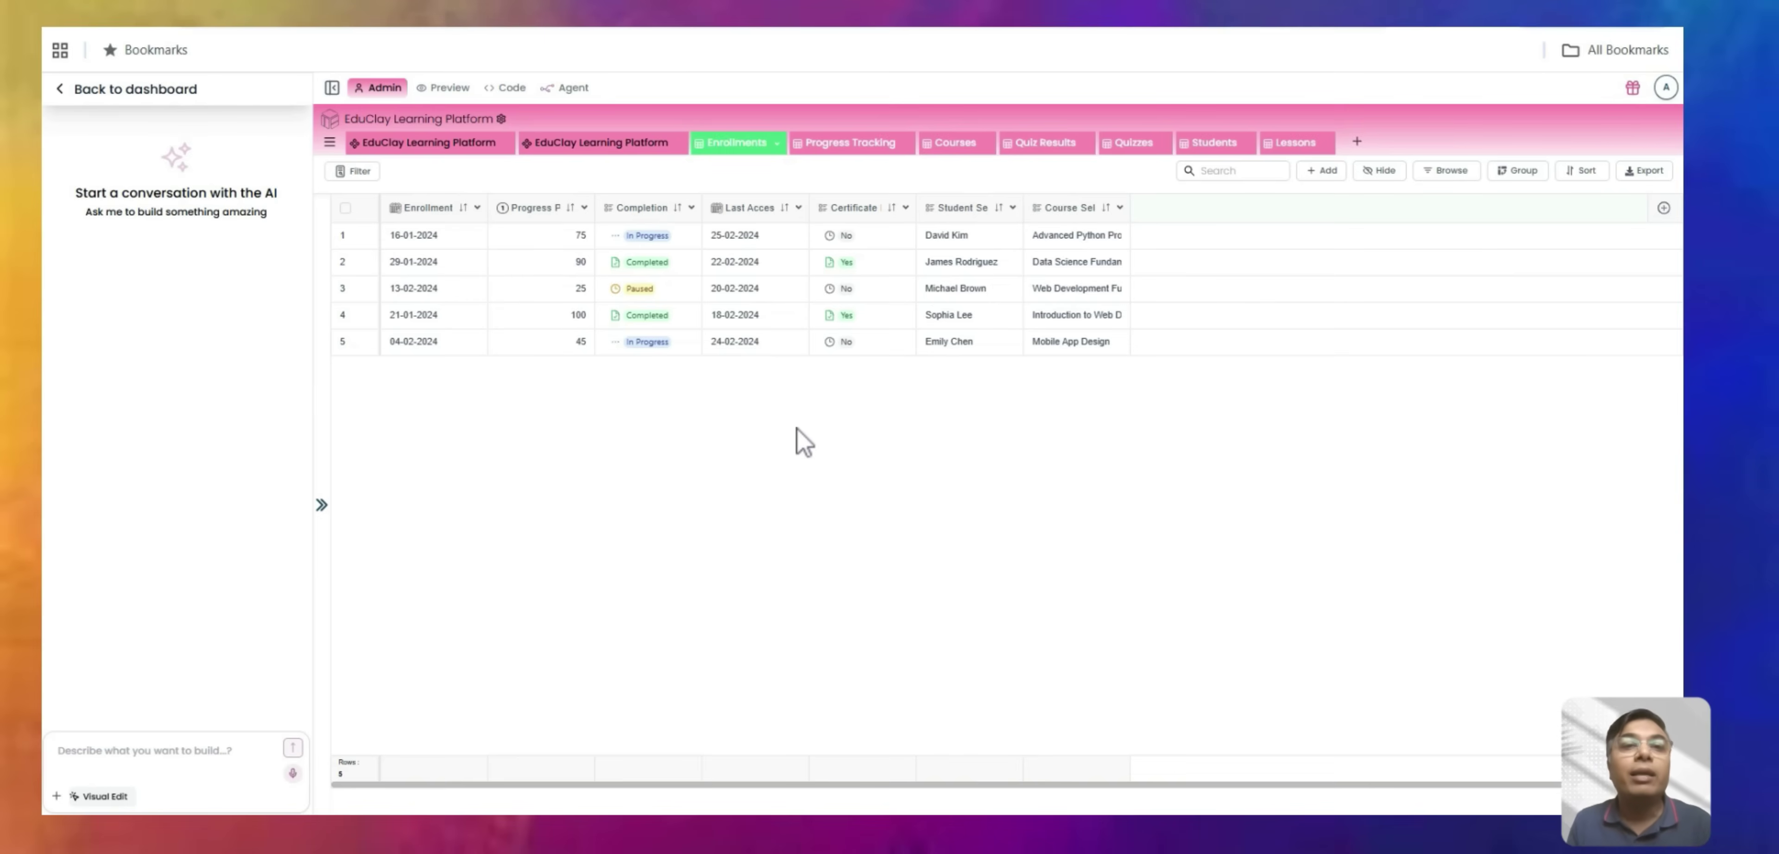
click(591, 143)
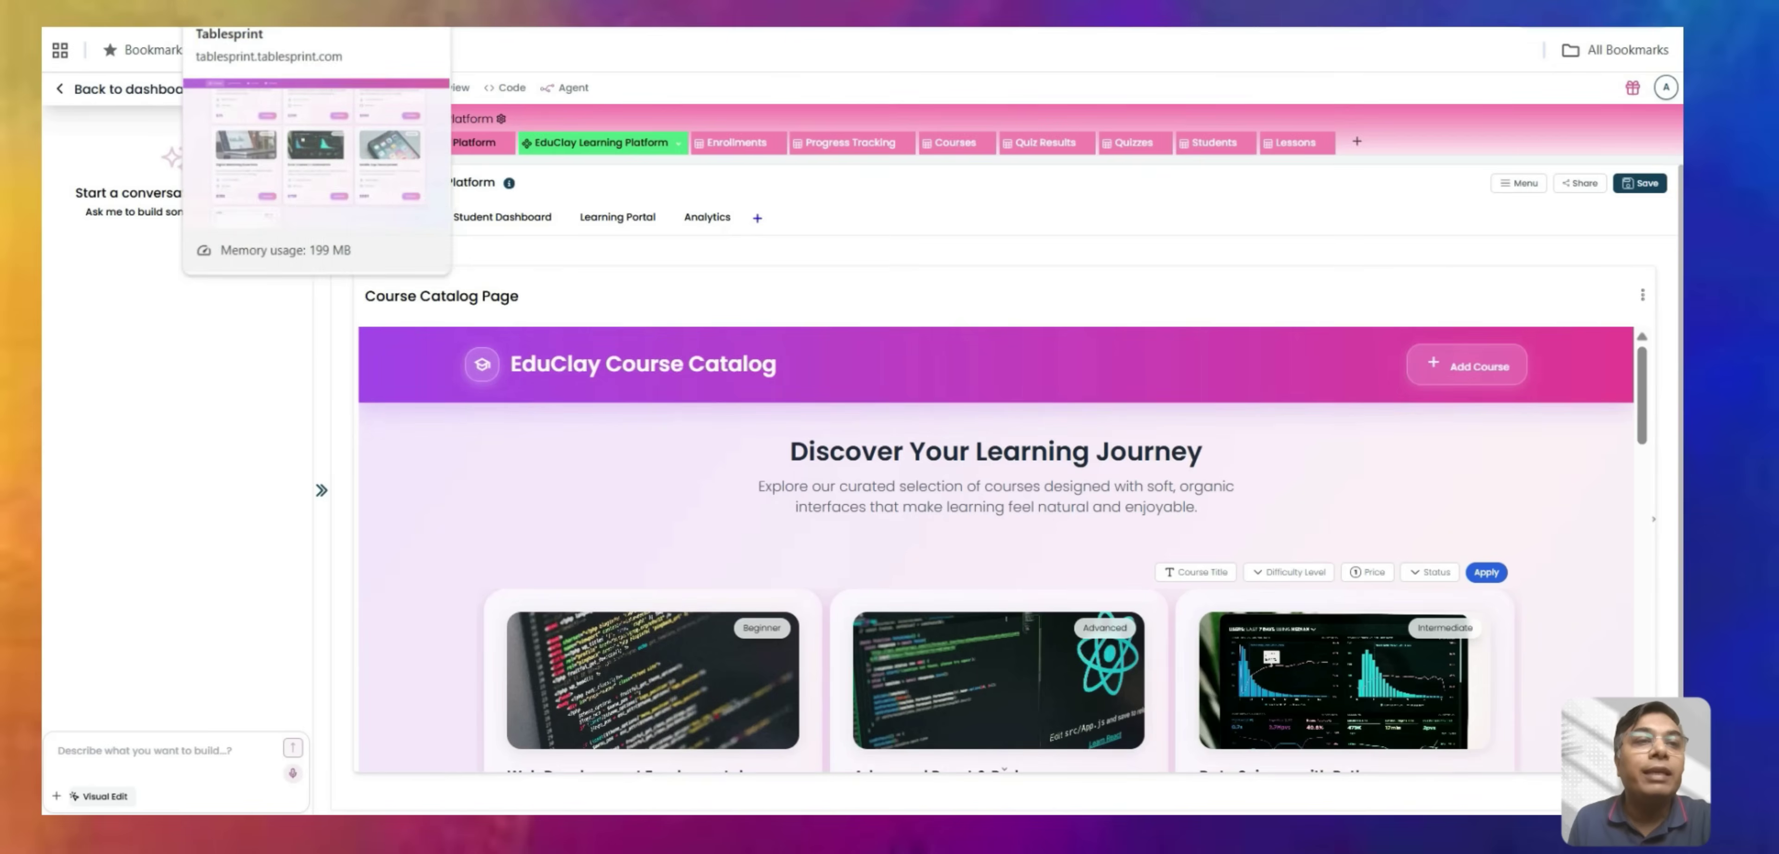
Reload EduClay as a full page, scroll the Course Catalog, then view the Student Dashboard and Quizzes pages.
key(F5)
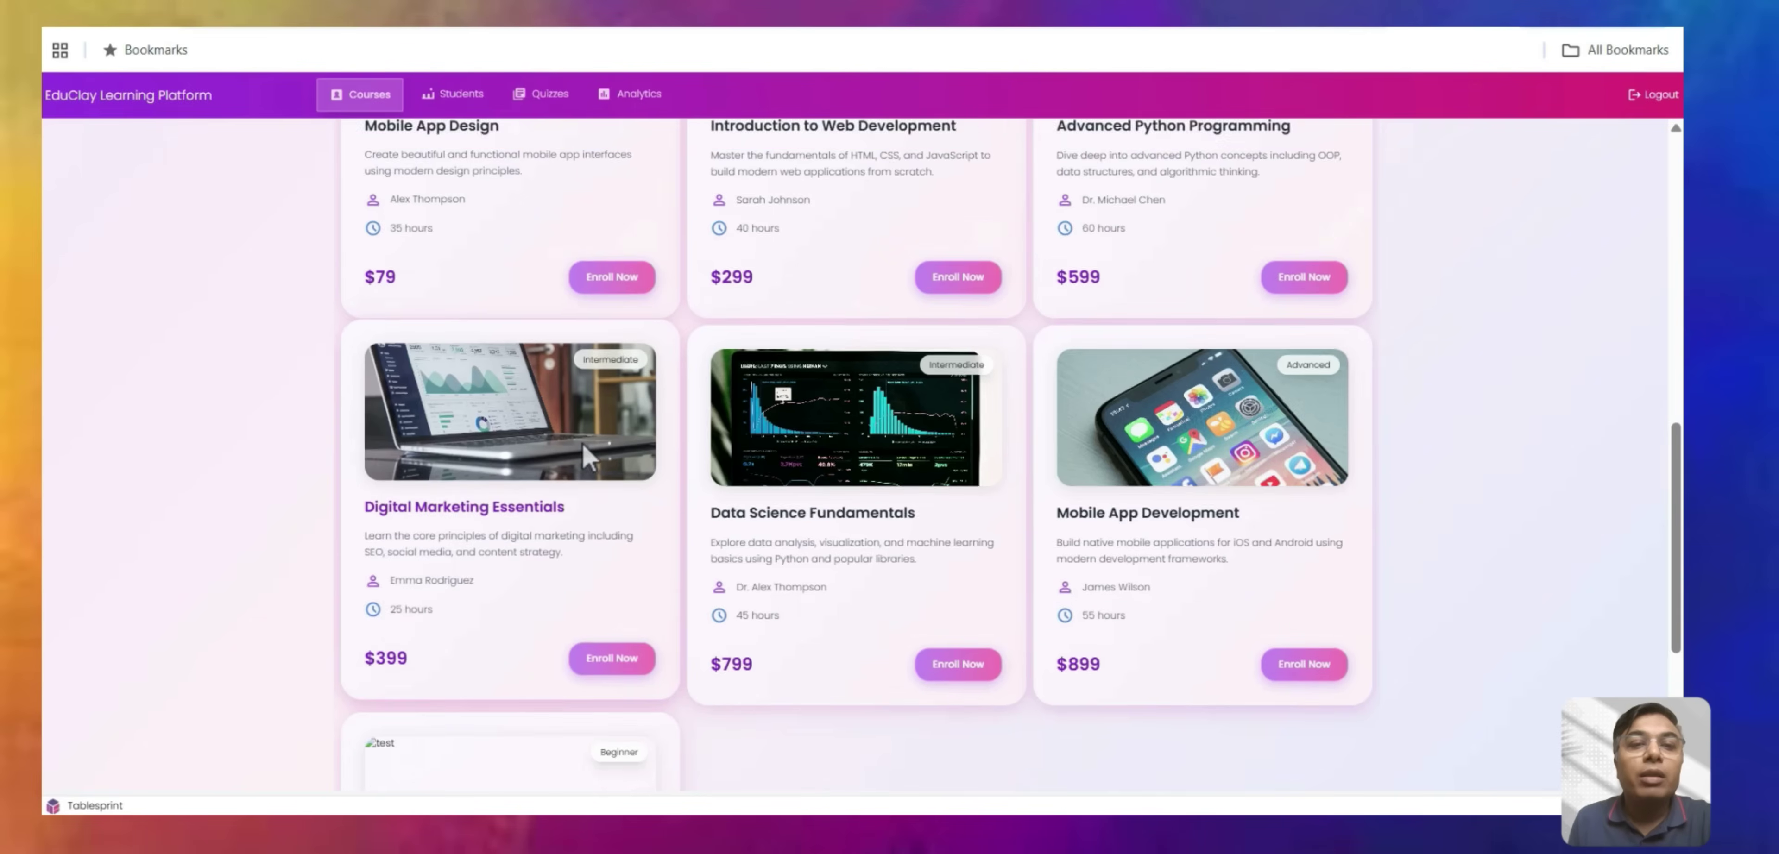
scroll(588, 575, down, 5)
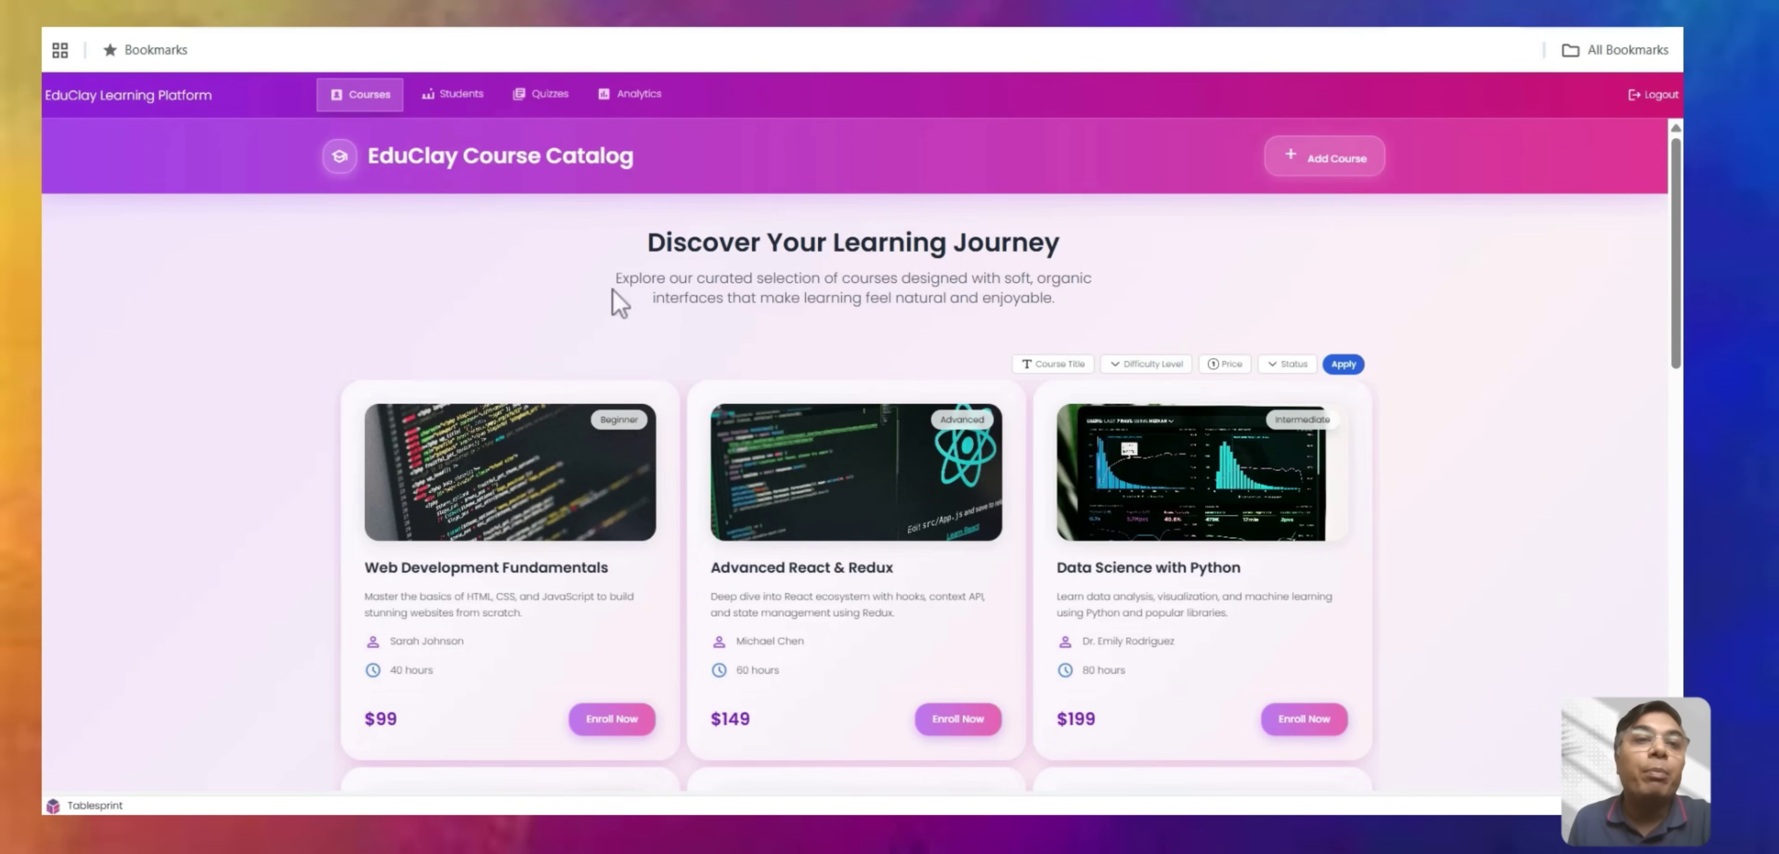
click(460, 95)
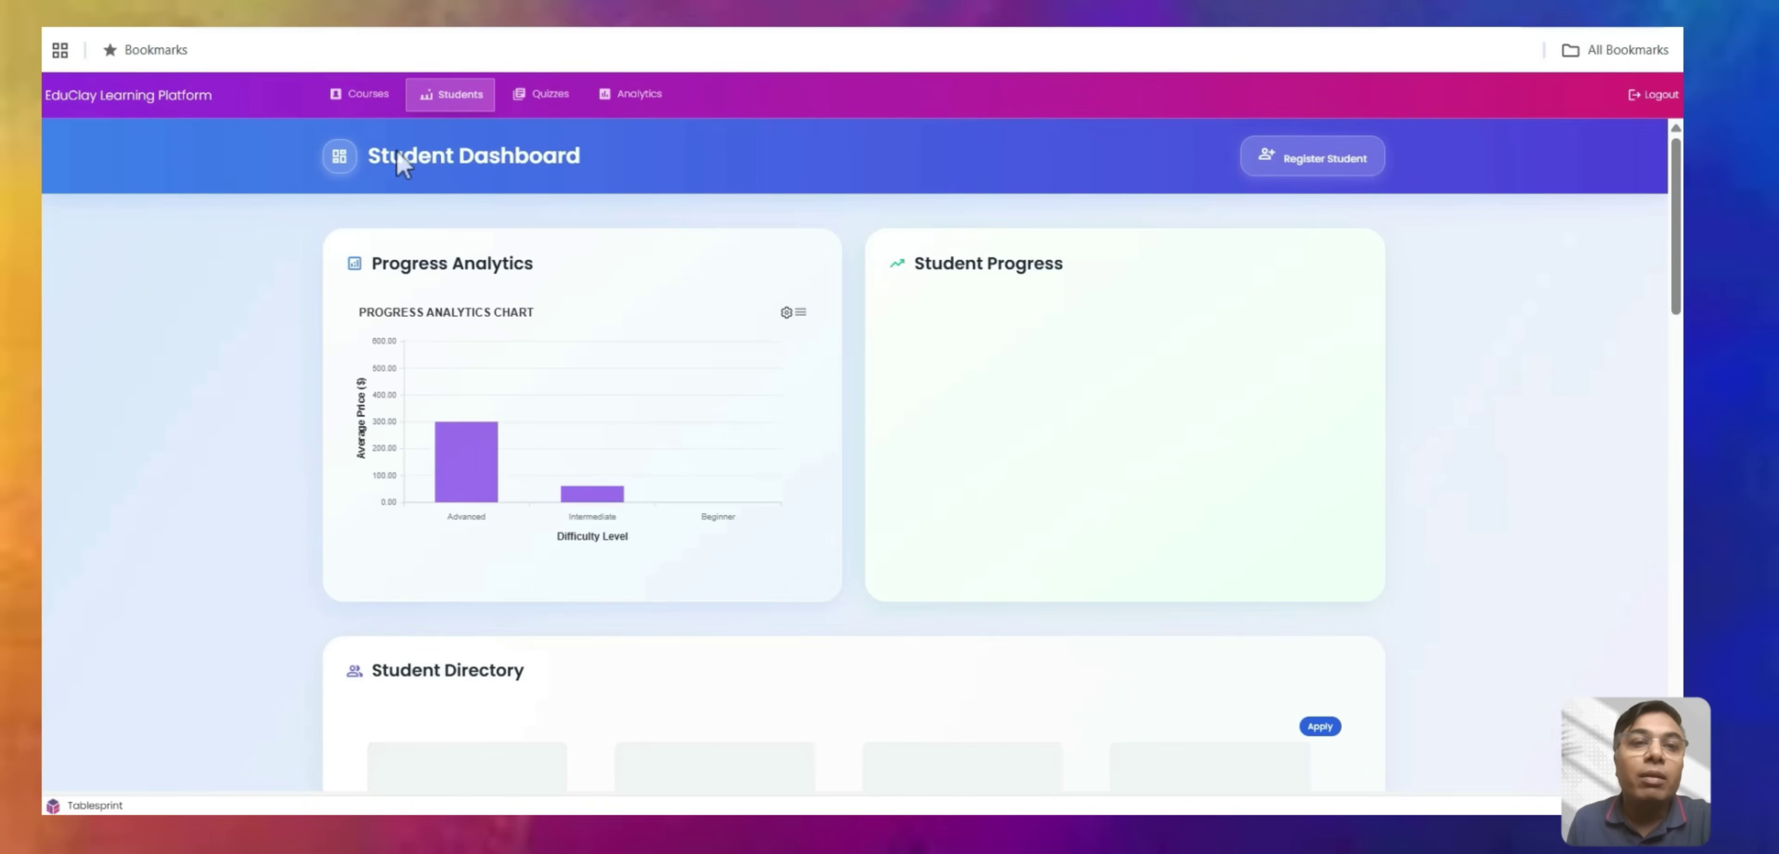
click(548, 103)
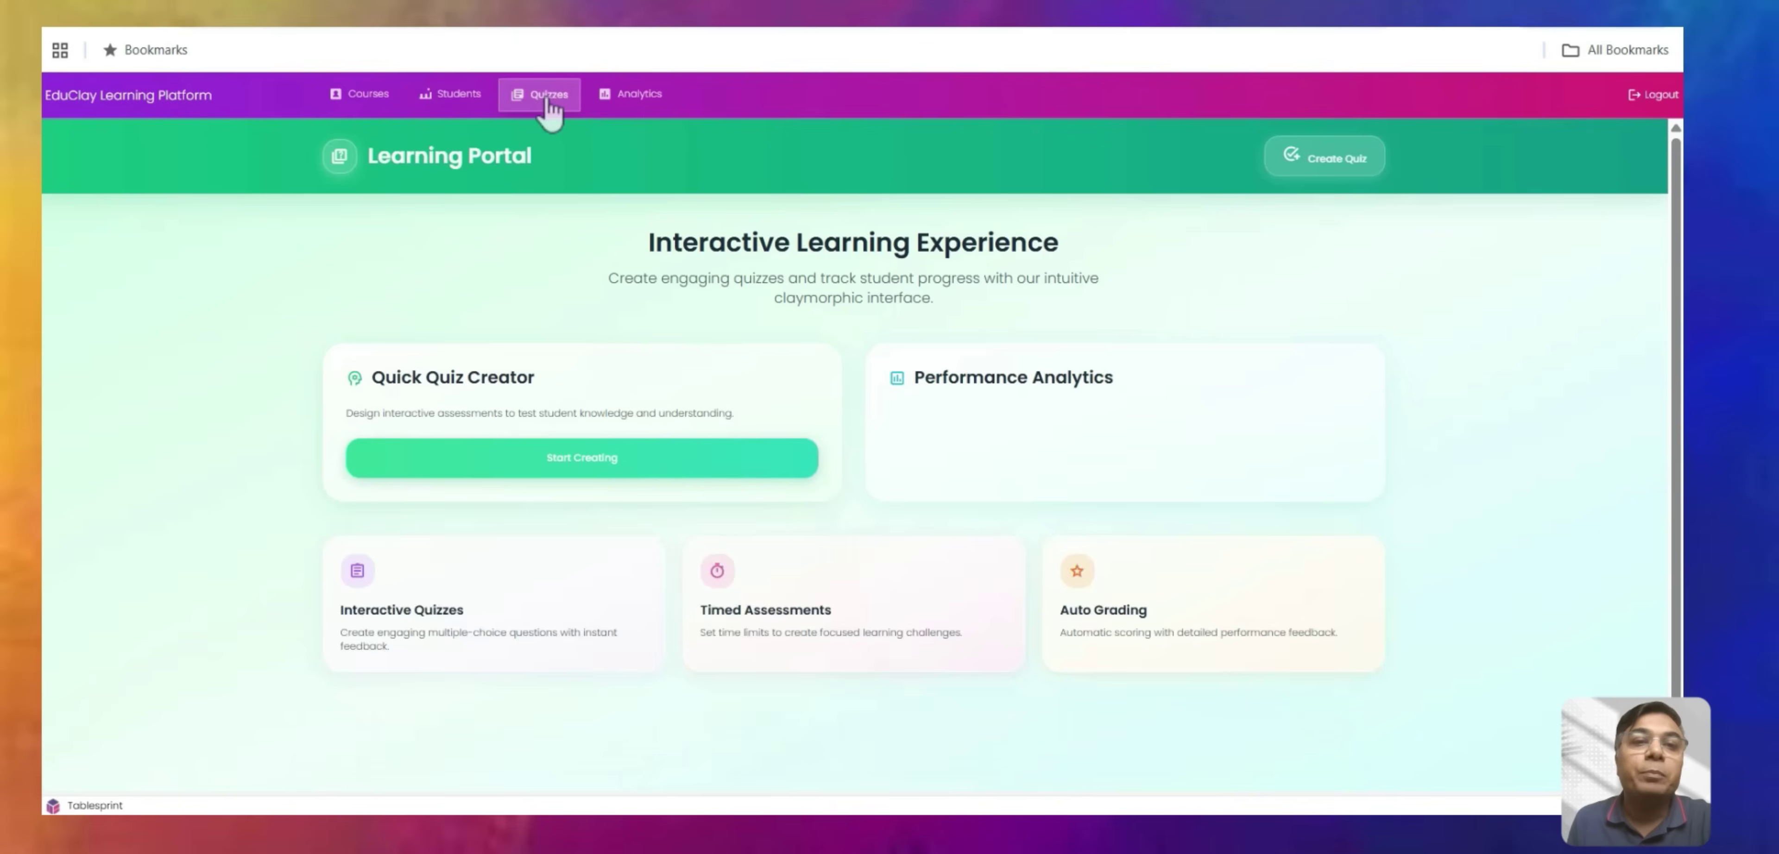